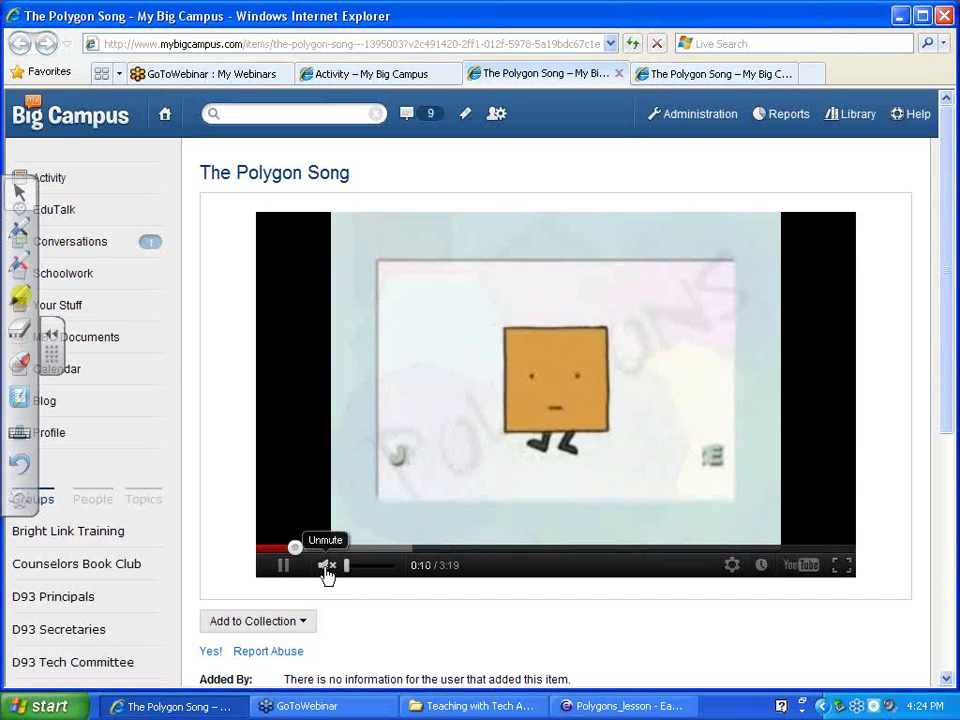
Unmute The Polygon Song video and bring up the Start menu's Settings submenu
left_click(327, 567)
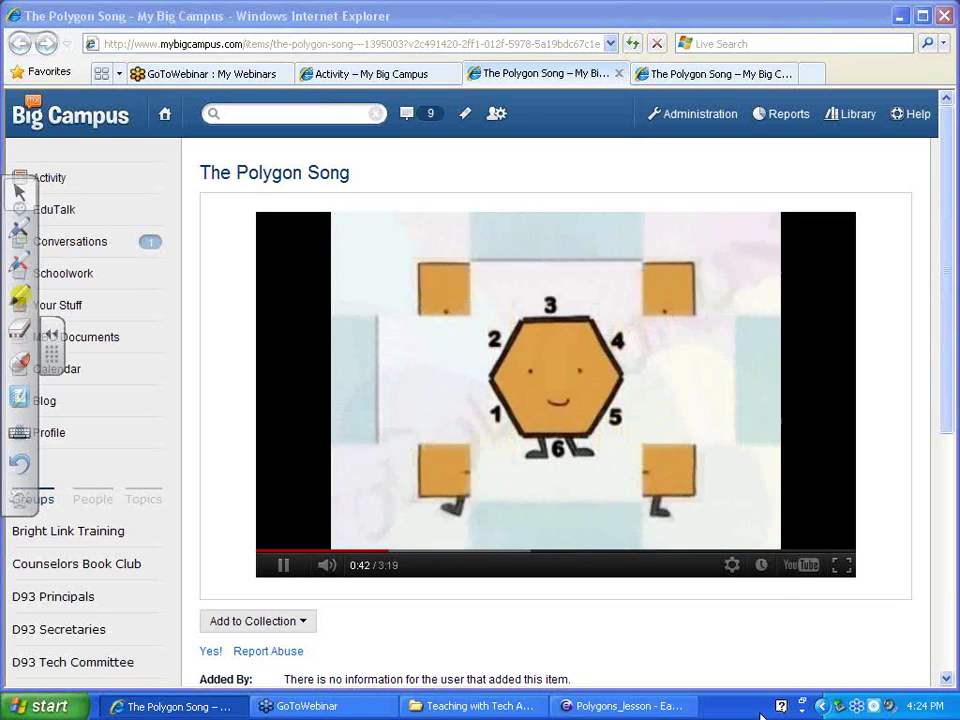
left_click(46, 708)
mouse_move(120, 552)
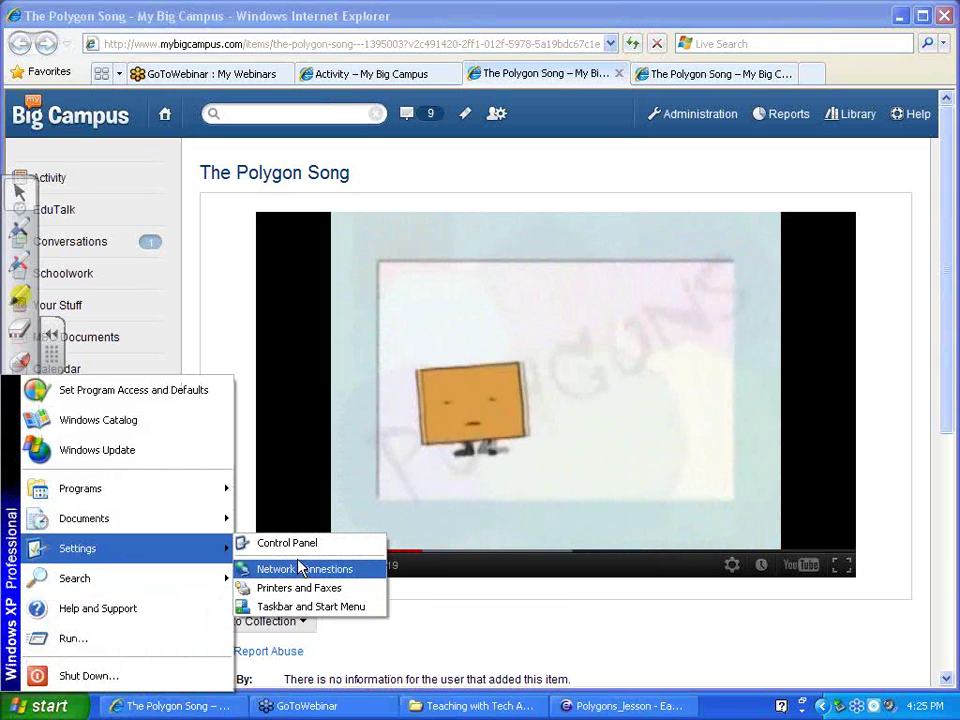
Open Sounds and Audio Devices from Control Panel and show its Audio tab
left_click(241, 543)
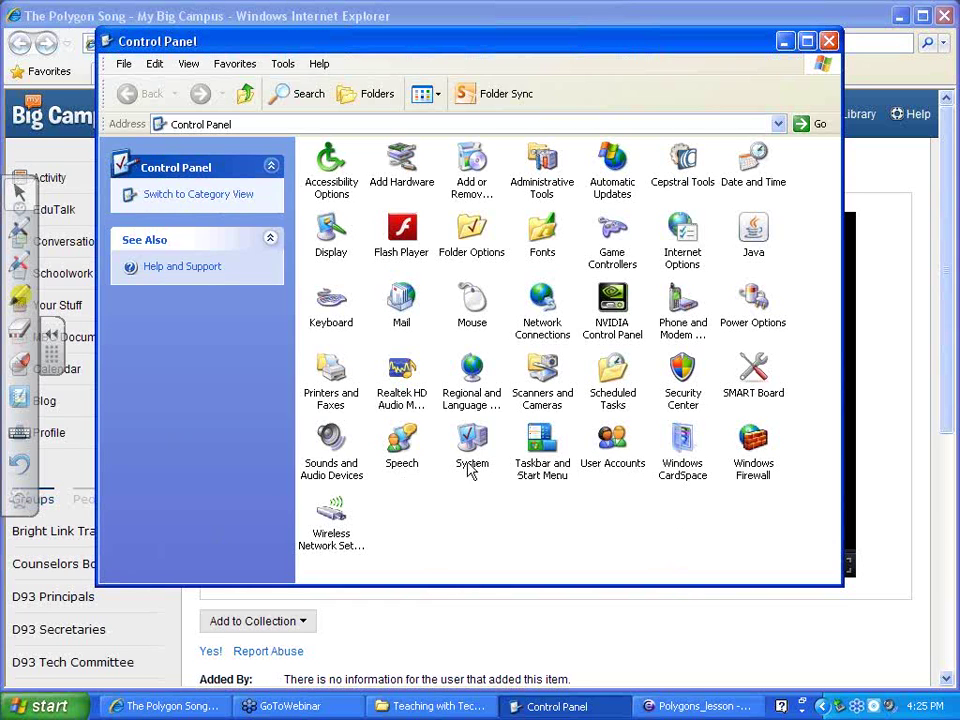
left_click(335, 446)
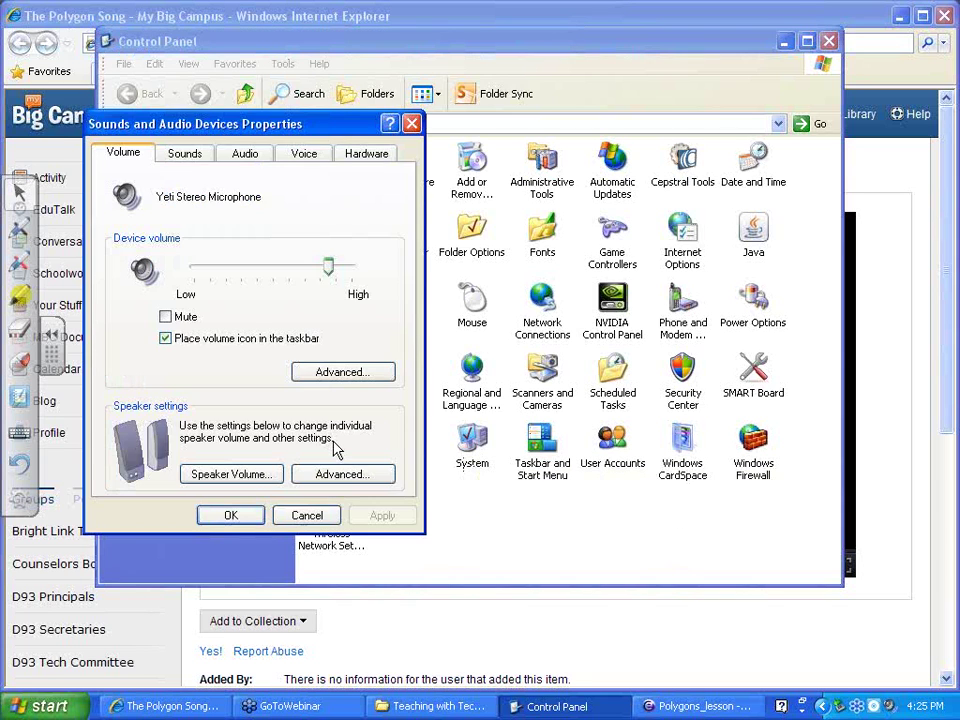
left_click(186, 155)
left_click(242, 156)
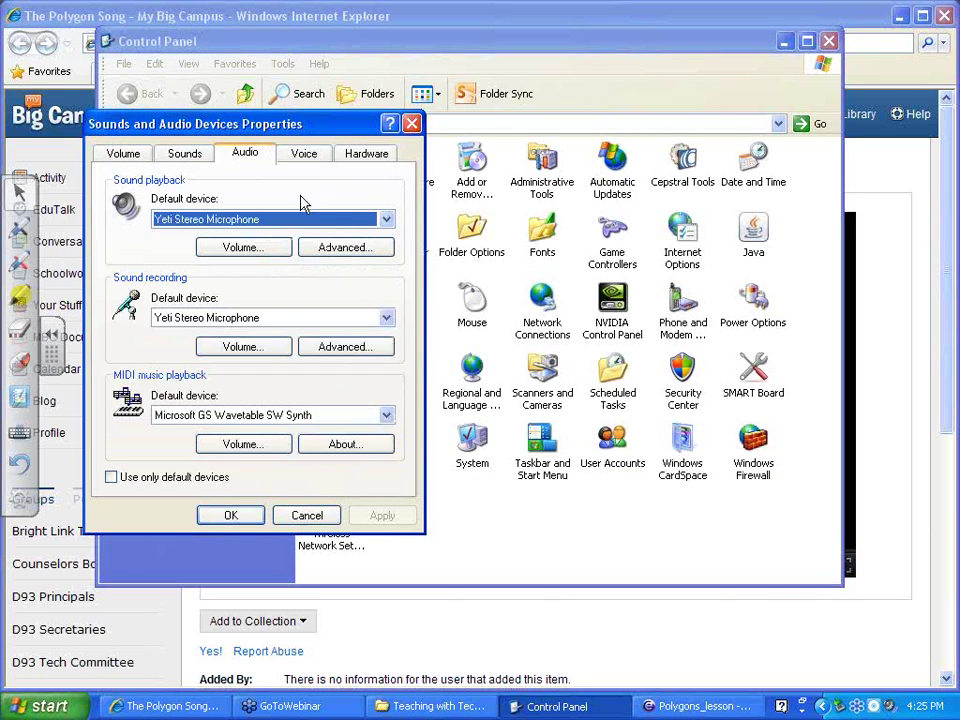
Set Sound playback to Realtek HD Audio output, confirm, and close Control Panel
left_click(386, 219)
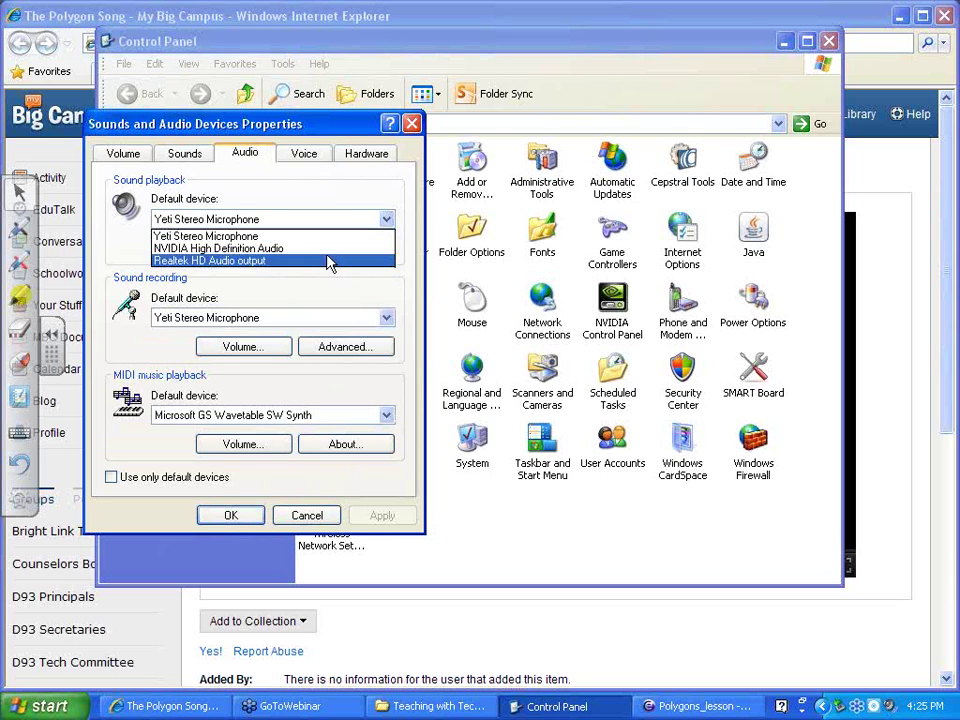
left_click(330, 248)
left_click(375, 219)
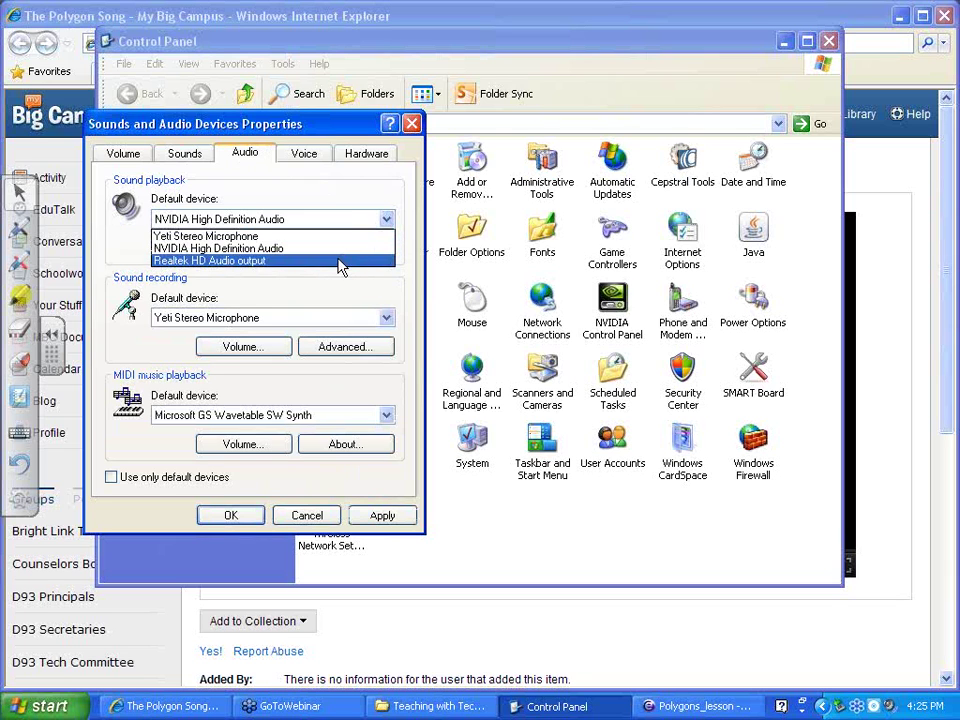
left_click(340, 261)
left_click(375, 514)
left_click(231, 515)
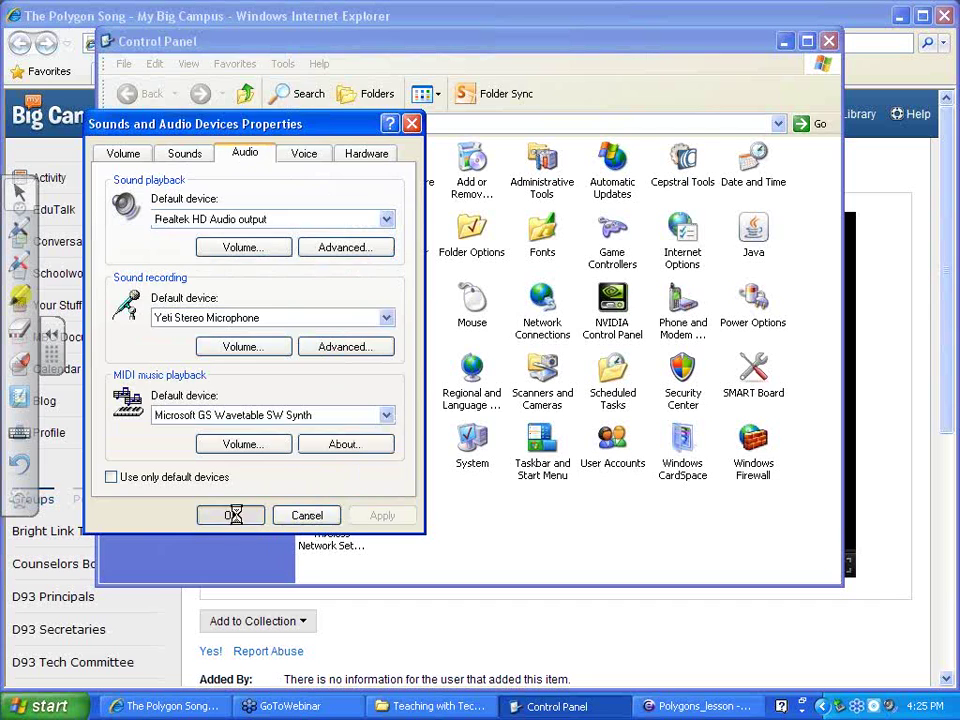
left_click(829, 41)
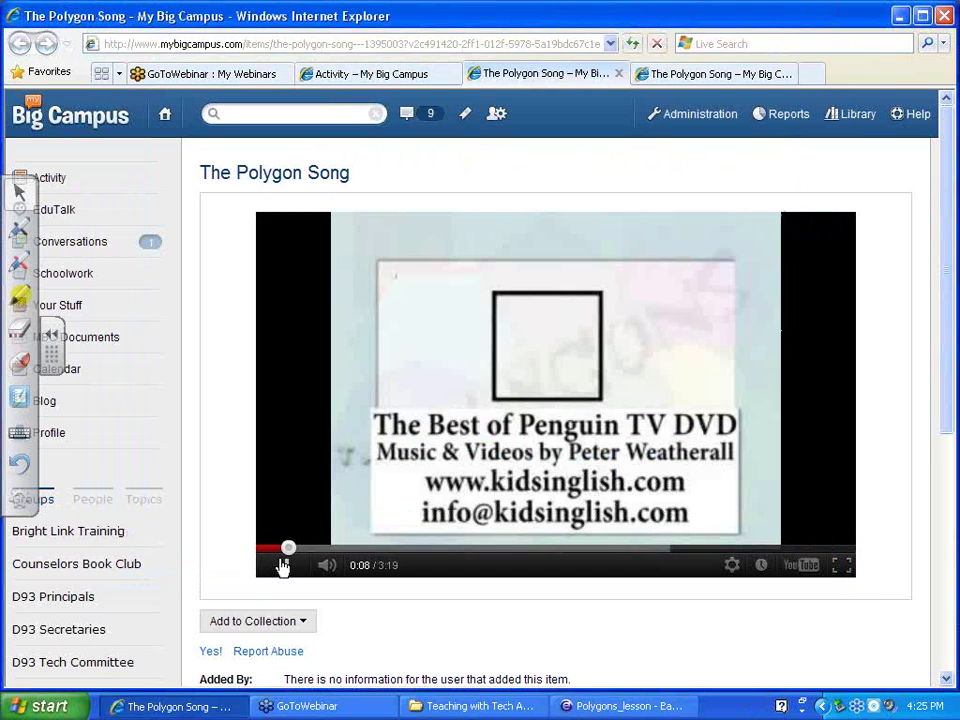
Resume The Polygon Song, then pause it at 0:13 after dismissing the Start menu
left_click(283, 566)
left_click(45, 706)
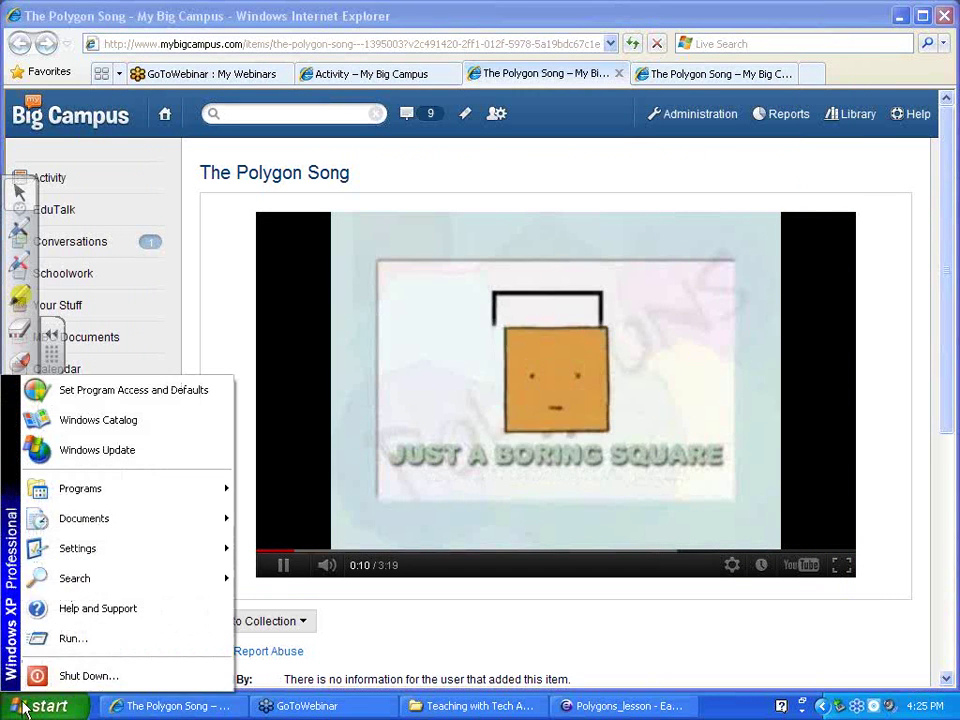
mouse_move(78, 558)
left_click(489, 596)
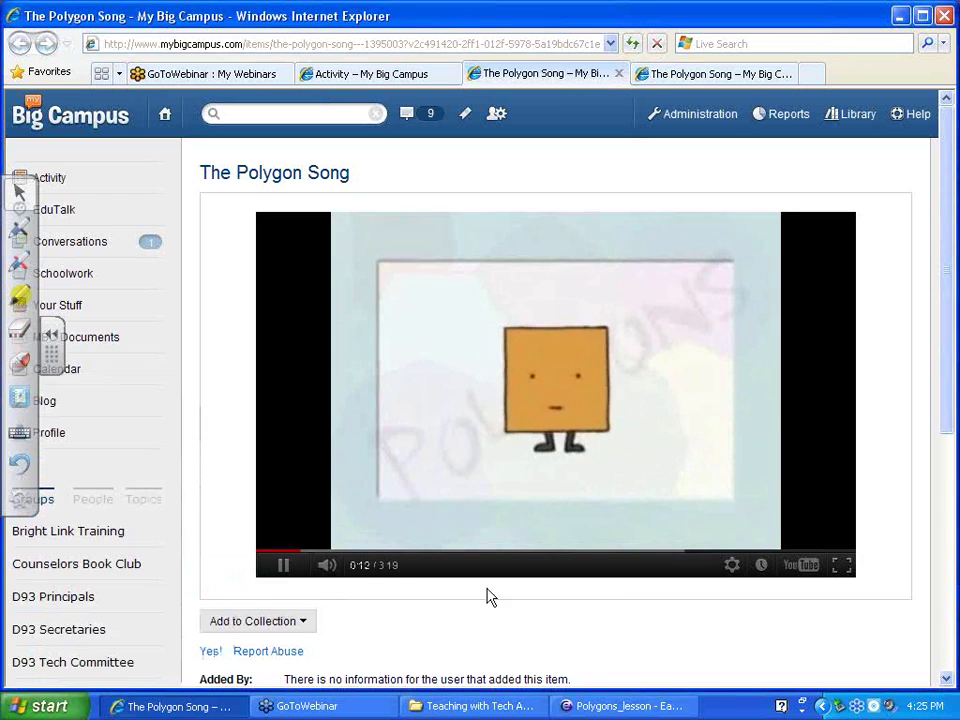
left_click(283, 566)
Reopen Sounds and Audio Devices Properties via Control Panel and show the Audio tab
left_click(45, 706)
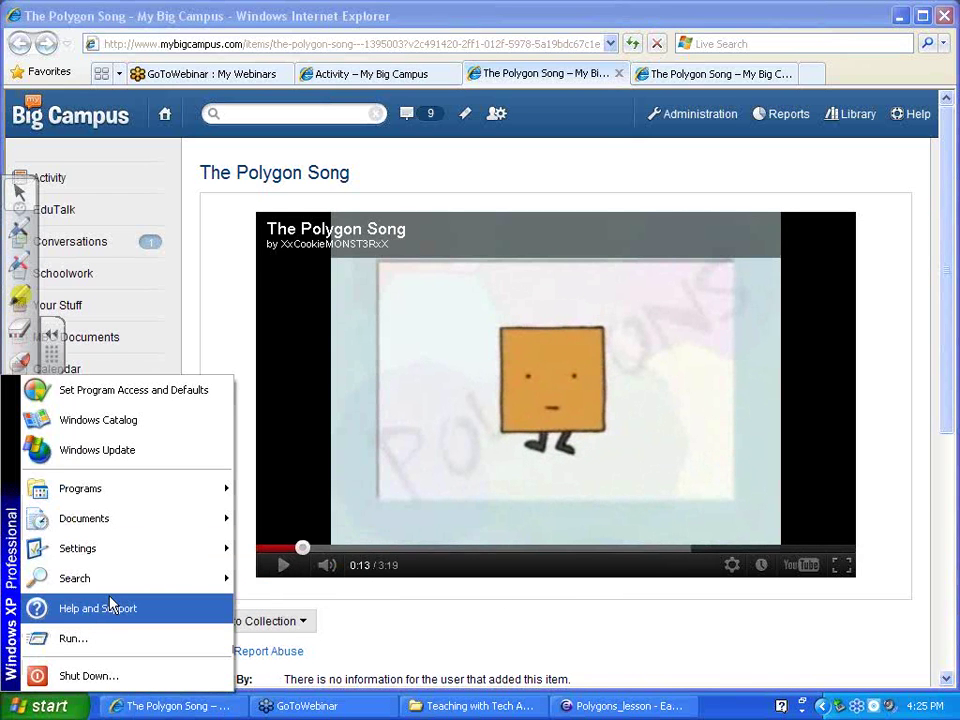
mouse_move(78, 548)
left_click(283, 550)
left_click(331, 457)
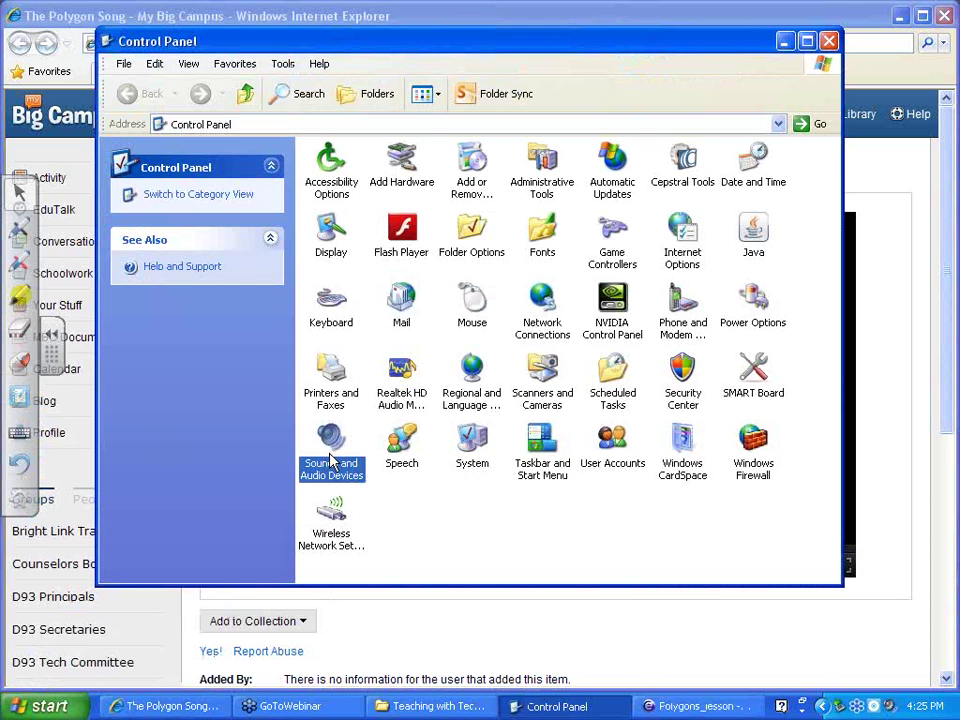
double_click(331, 459)
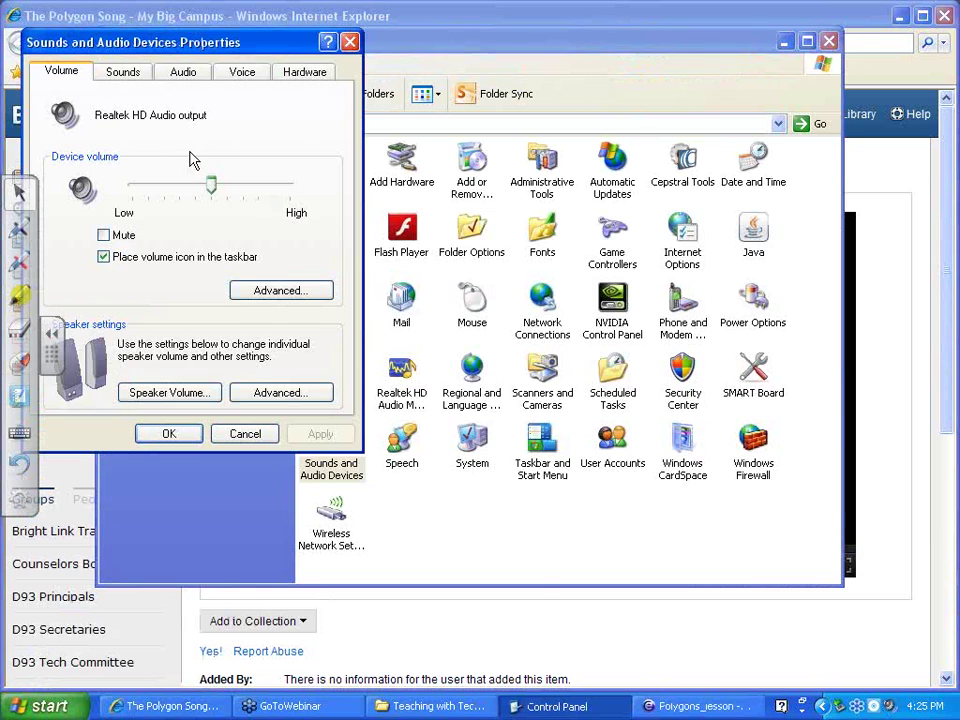
left_click(123, 72)
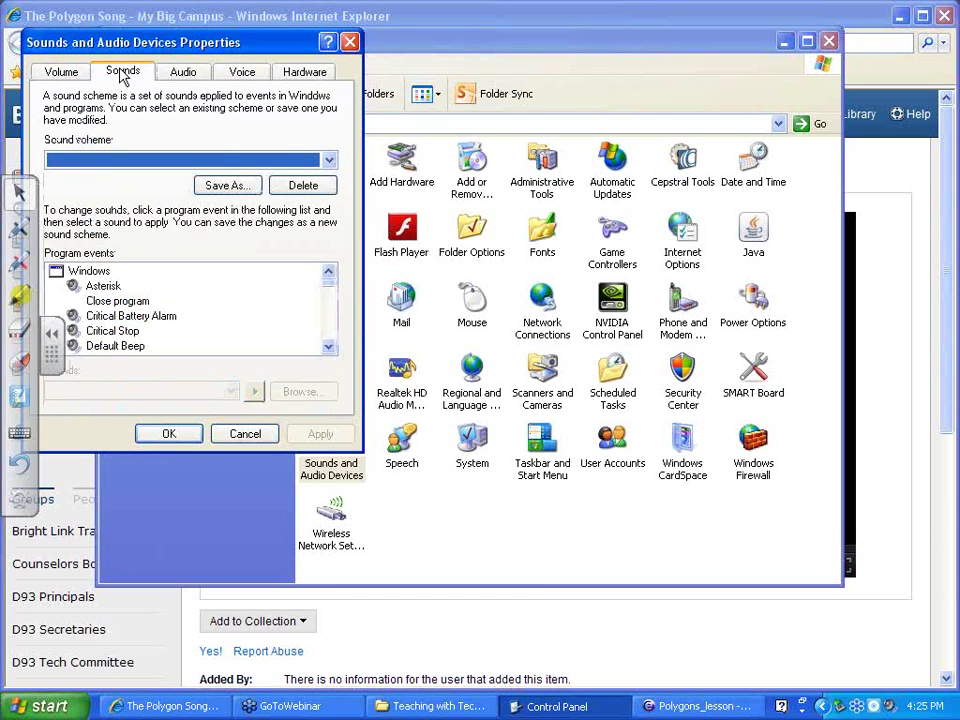
left_click(195, 76)
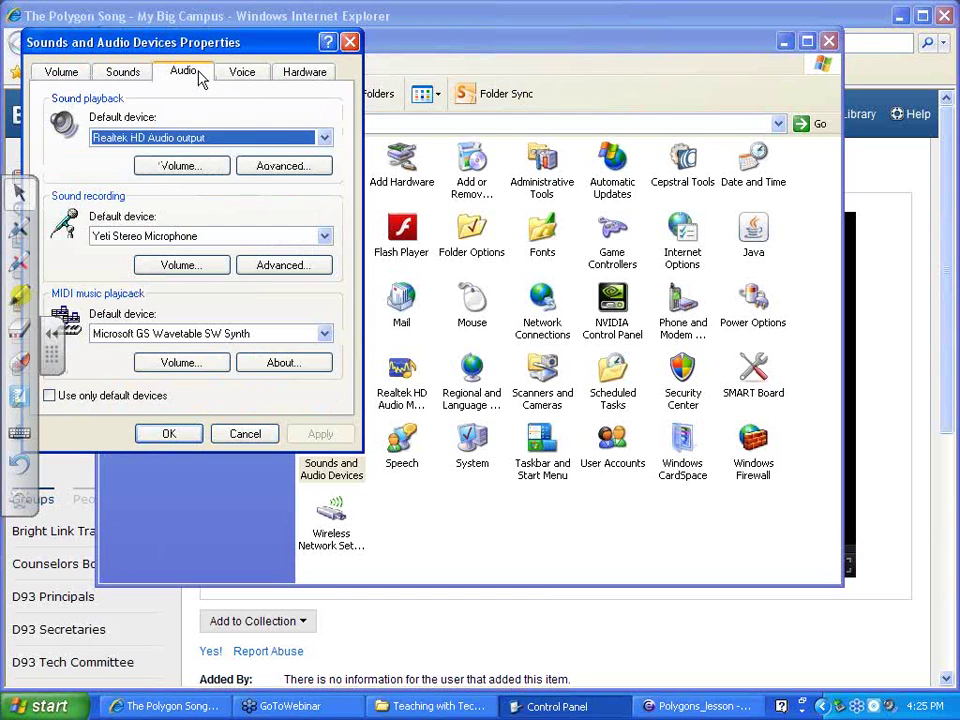
Choose NVIDIA High Definition Audio for sound playback, confirm, and return to the video page
left_click(326, 138)
left_click(257, 169)
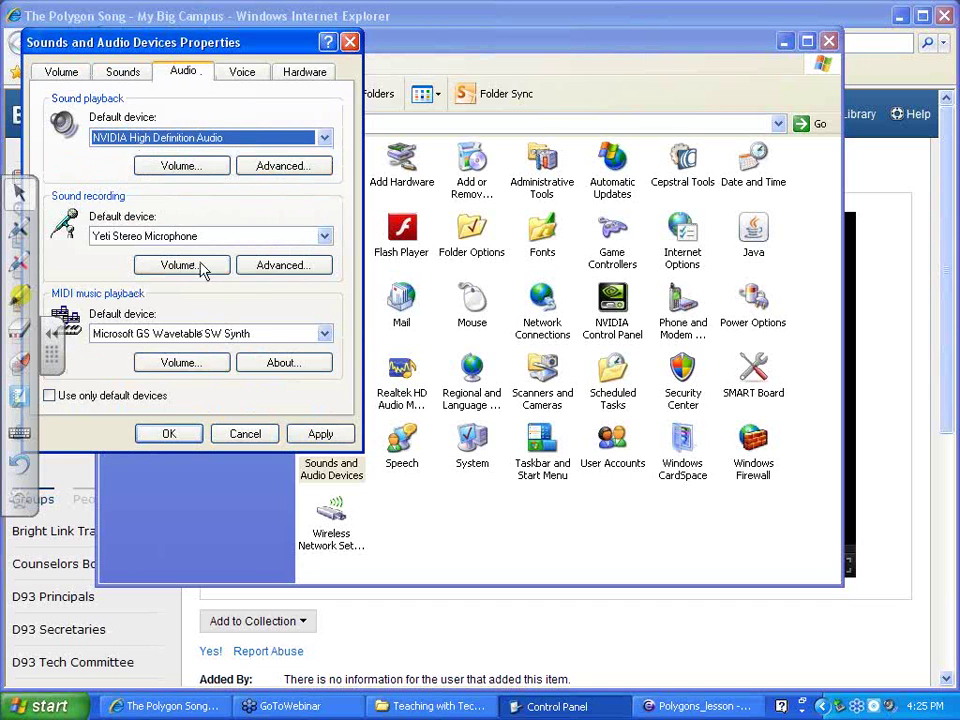
left_click(169, 434)
left_click(407, 660)
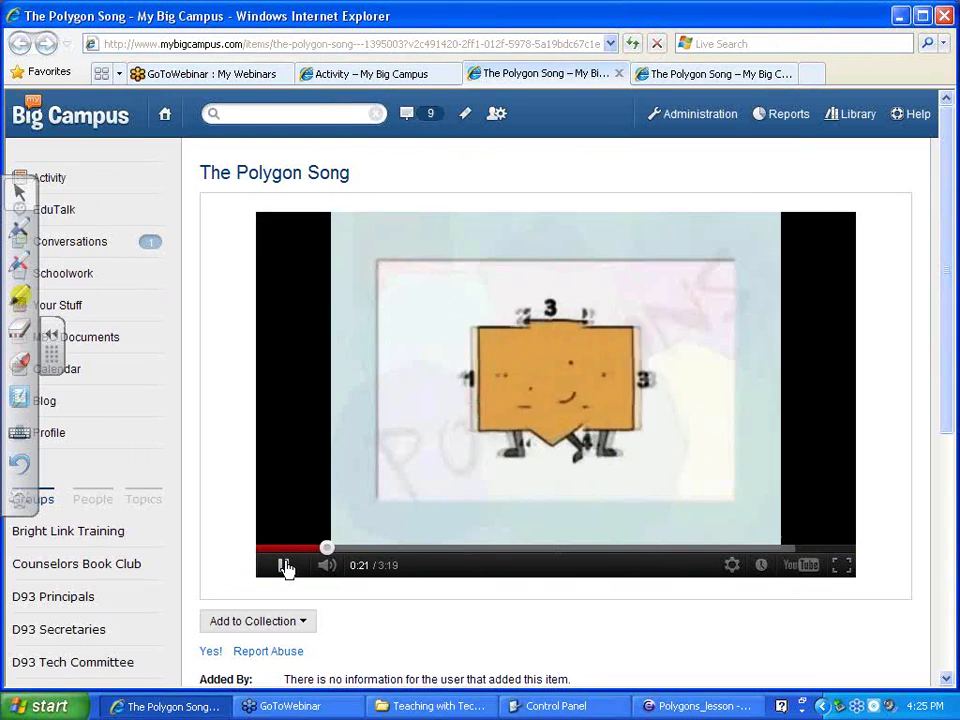
Pause the YouTube player on The Polygon Song at 0:23 of 3:19
left_click(285, 566)
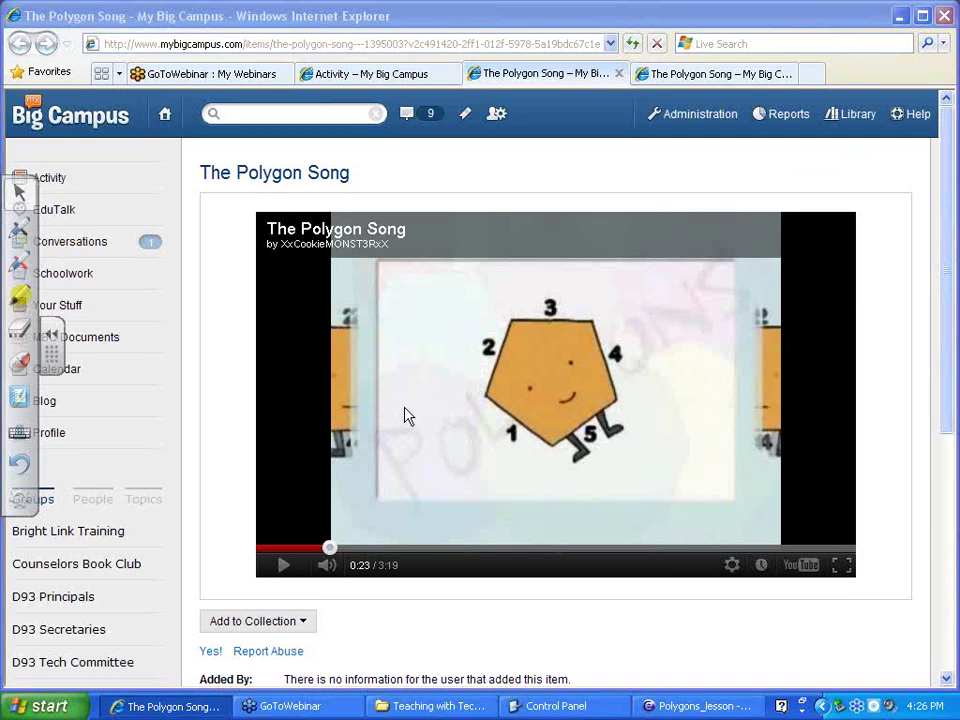
Open Sounds and Audio Devices Properties from Control Panel and show the Audio tab
left_click(40, 708)
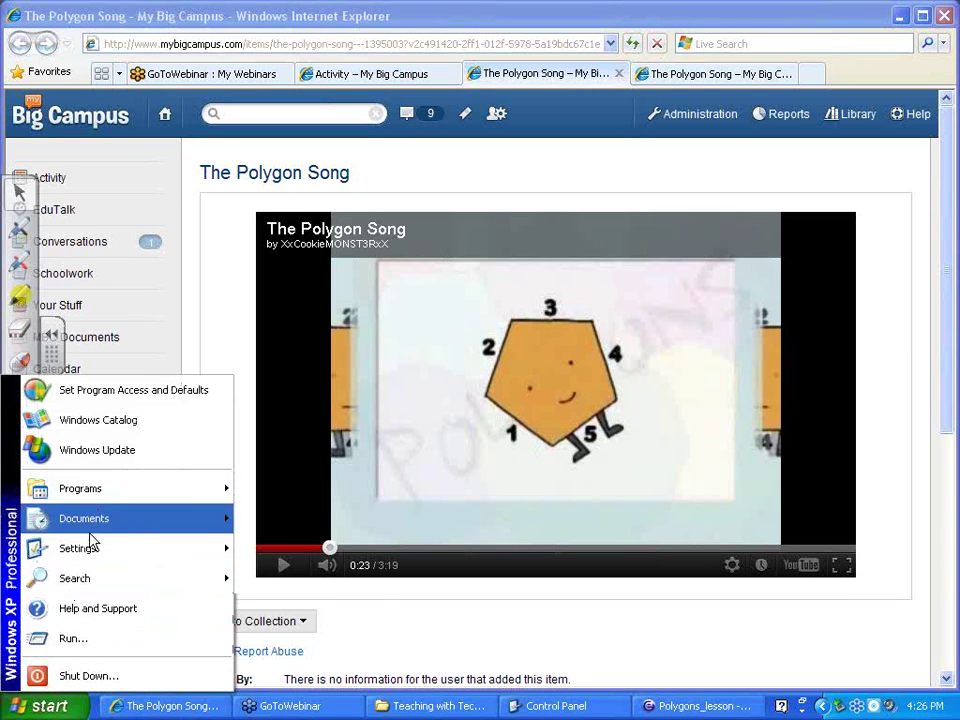
mouse_move(86, 549)
left_click(302, 546)
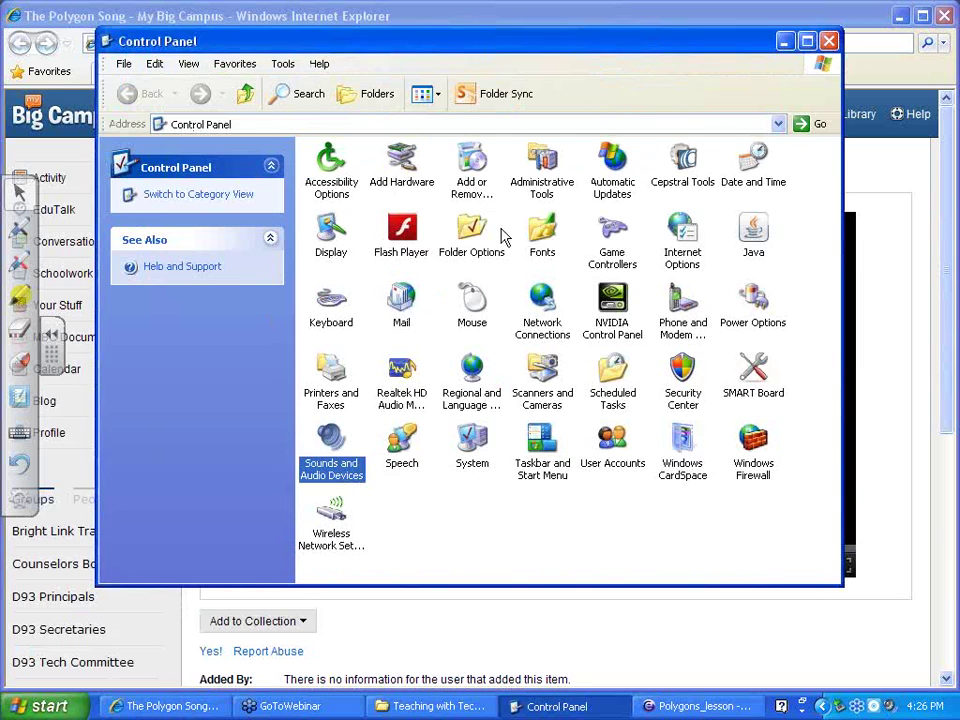
double_click(335, 455)
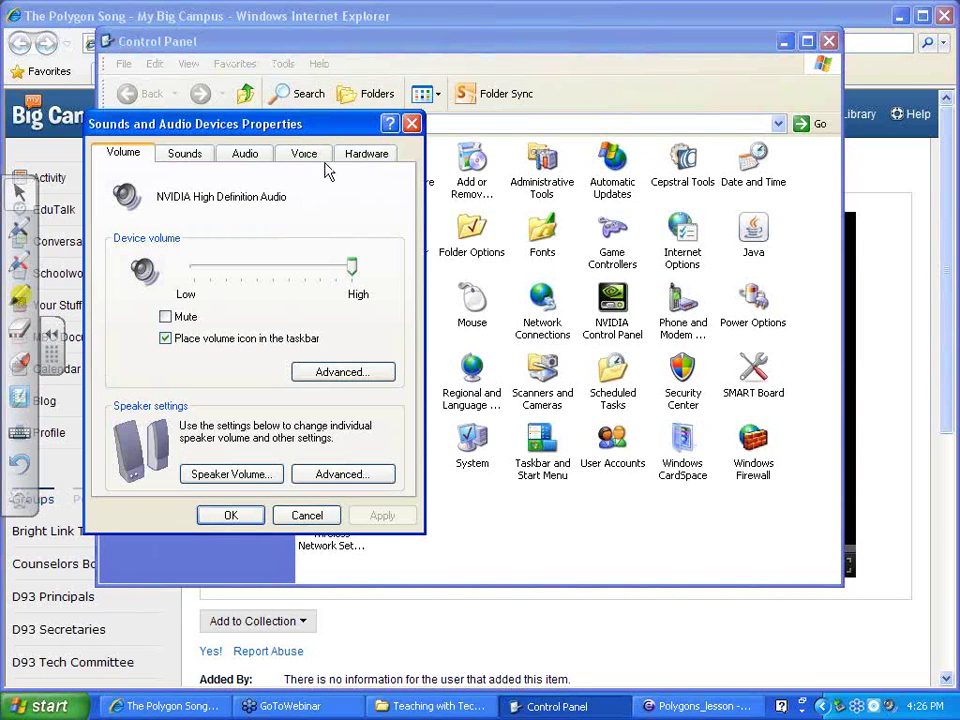
left_click(250, 156)
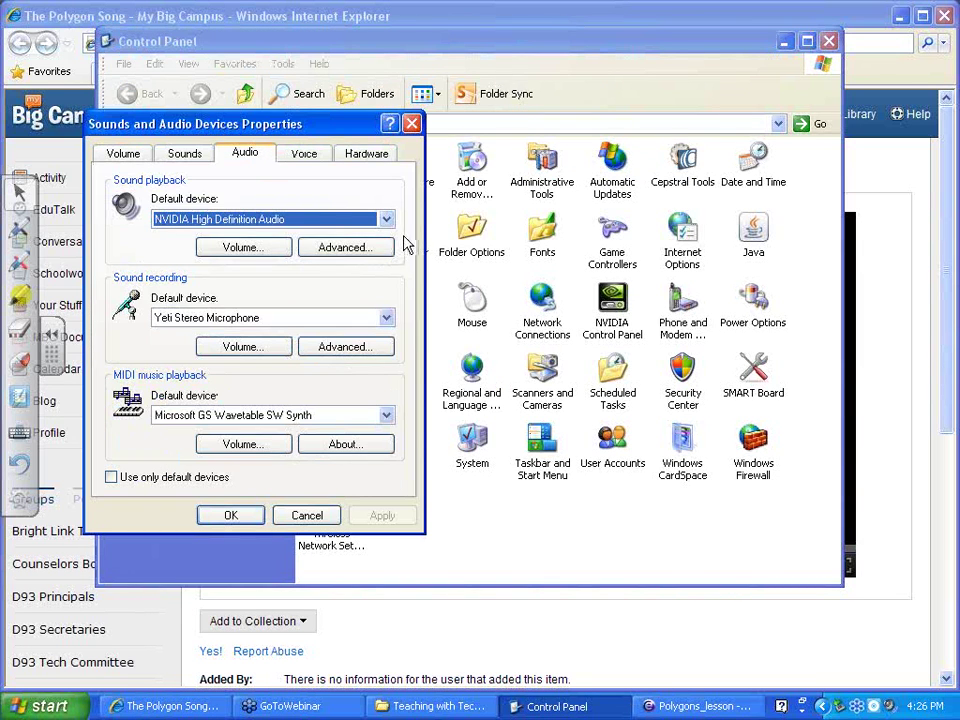
Review the playback Volume mixer, then the Advanced speaker and performance settings
left_click(281, 249)
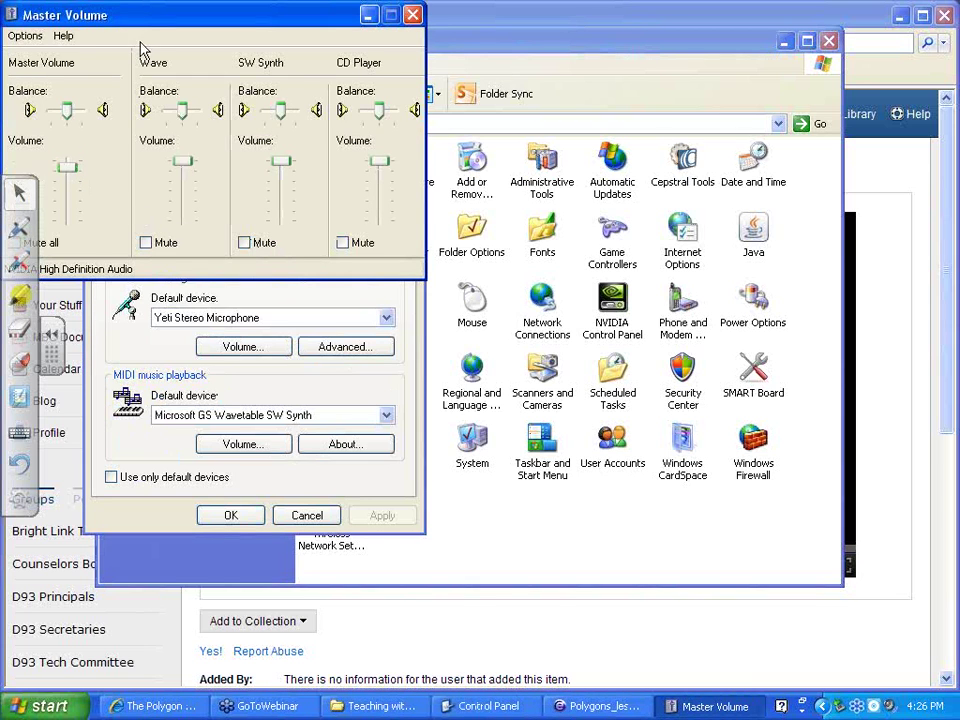
left_click_drag(146, 17, 194, 17)
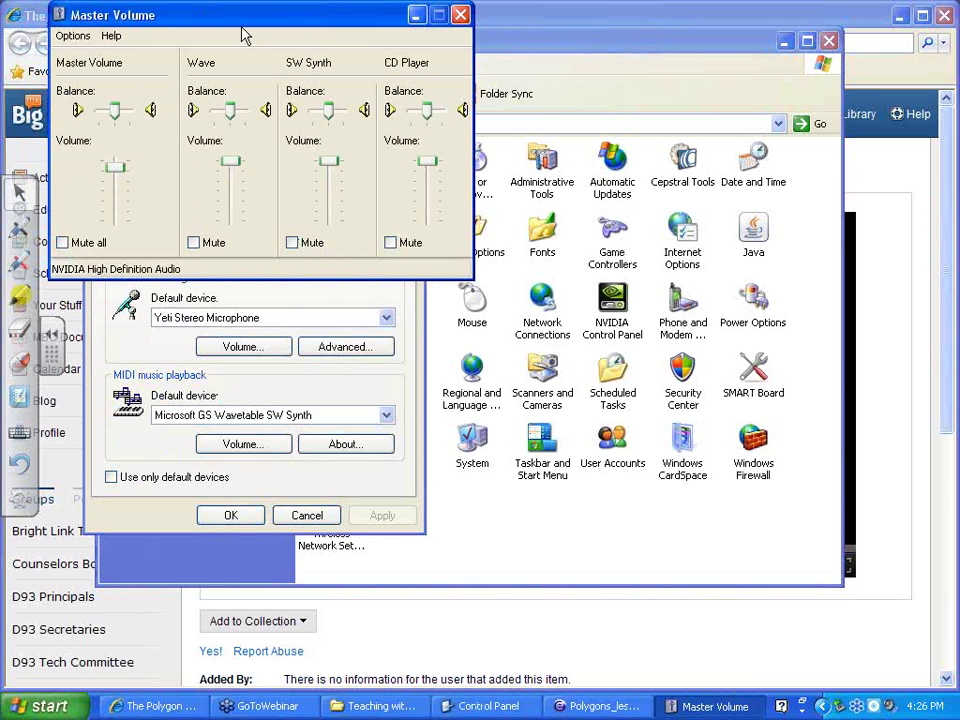
left_click(461, 16)
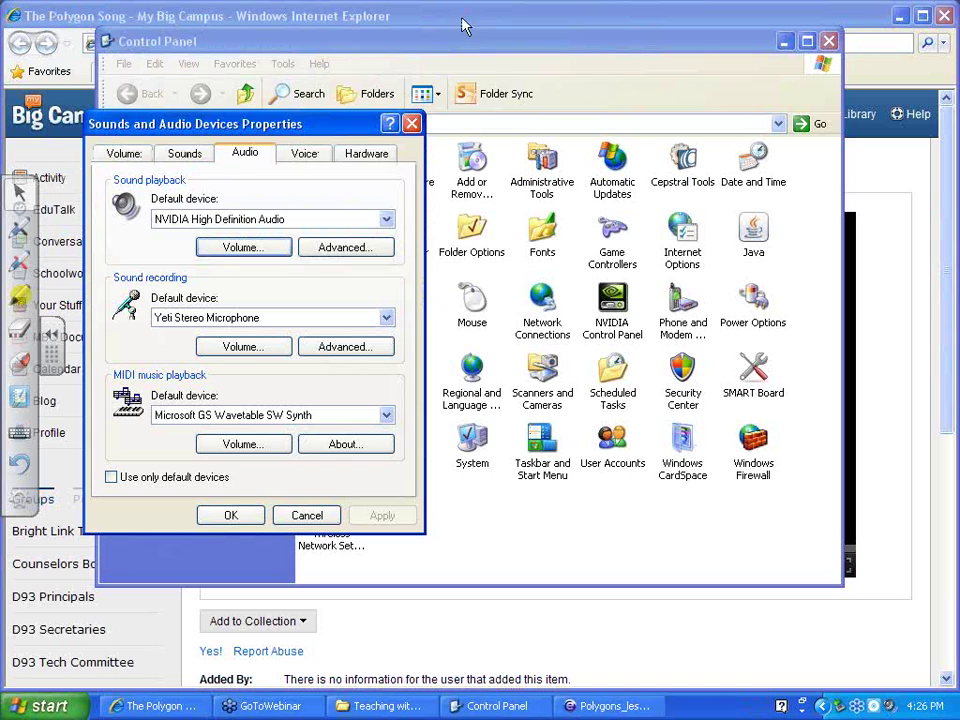
left_click(333, 250)
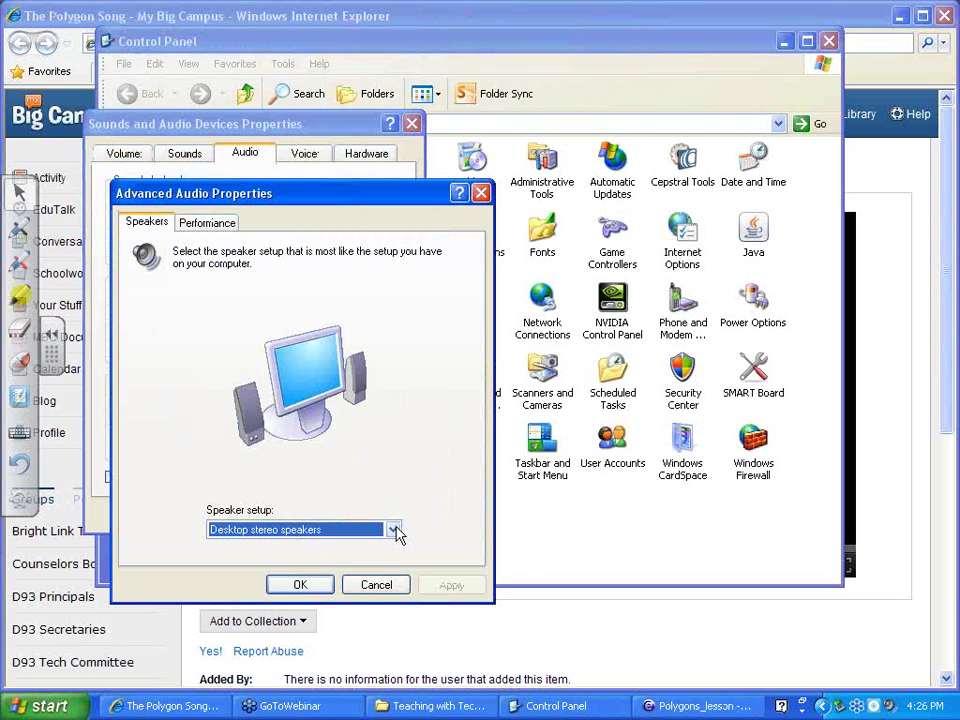
left_click(208, 223)
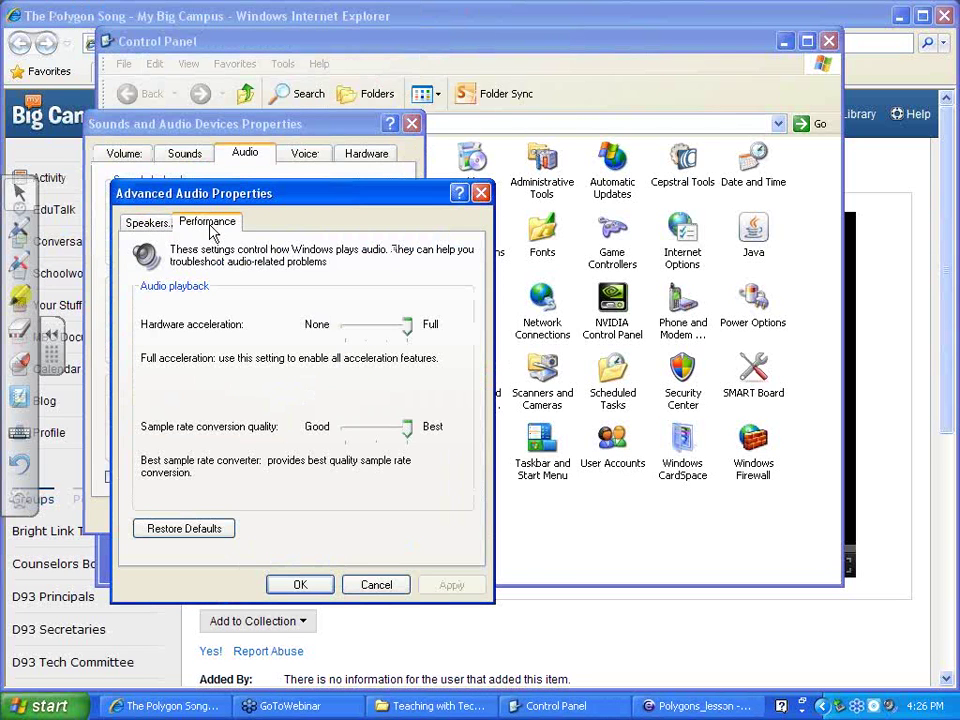
left_click(300, 584)
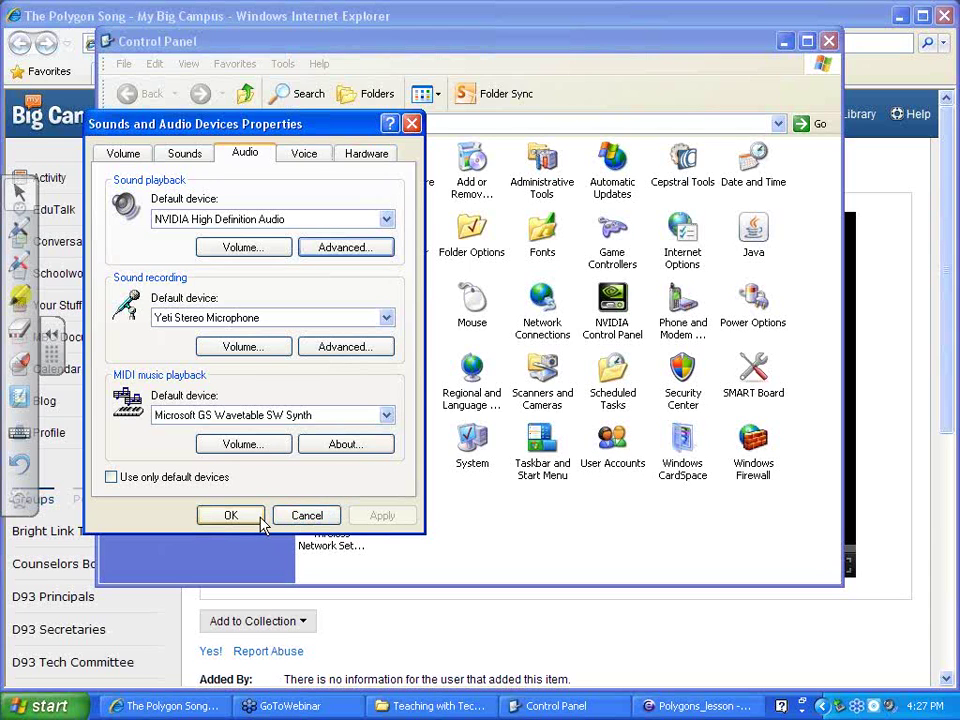
Check the MIDI playback device list, then the Voice and Hardware tabs
left_click(386, 416)
left_click(387, 417)
left_click(387, 417)
left_click(340, 432)
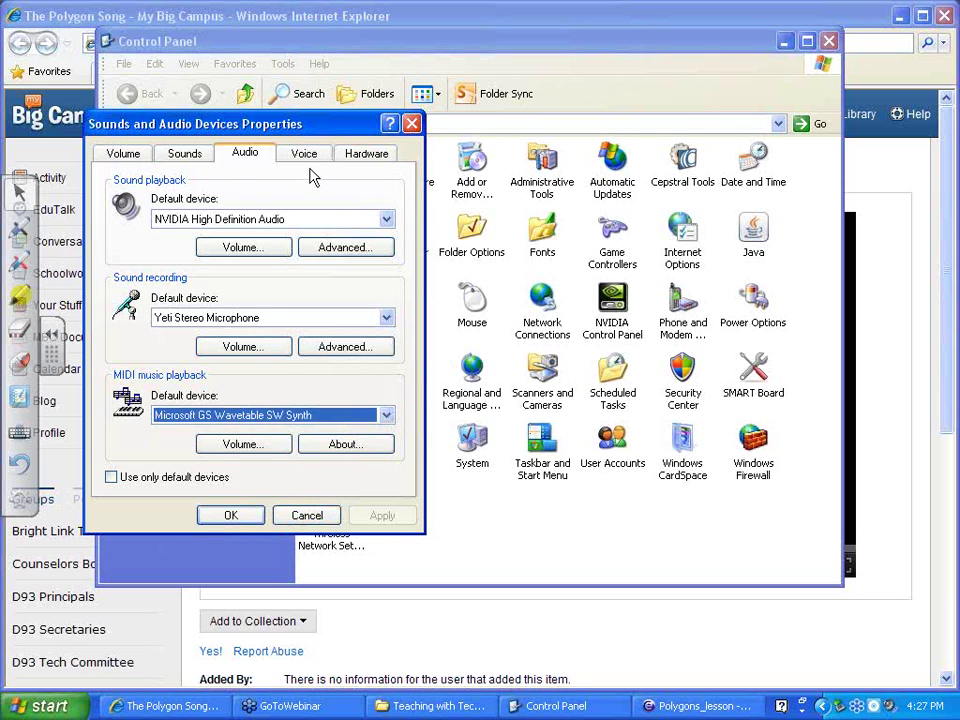
left_click(304, 153)
left_click(380, 156)
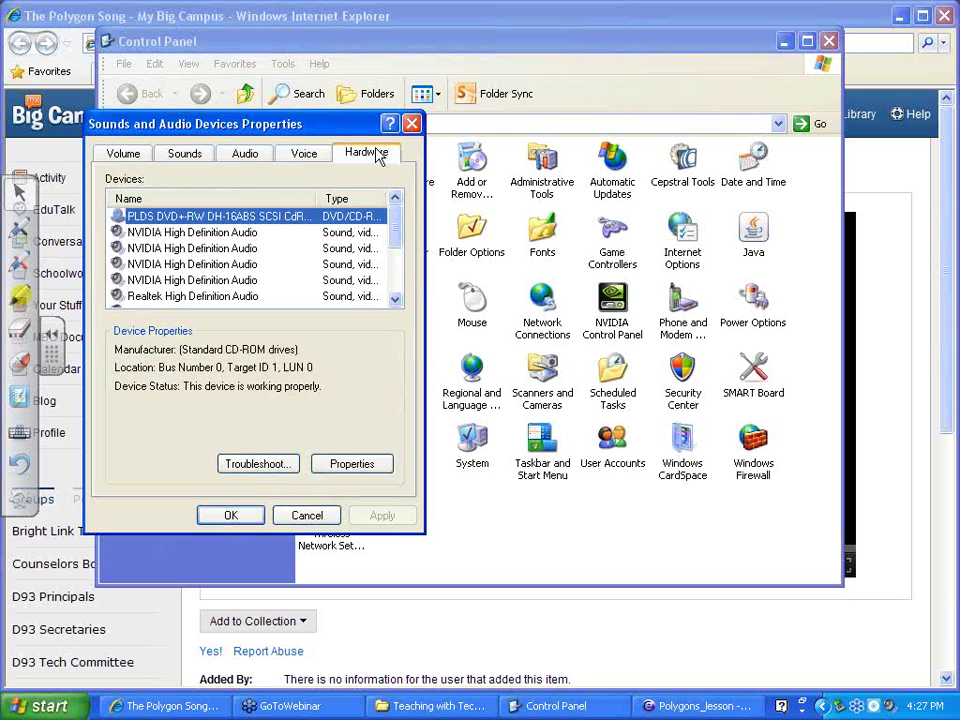
left_click(236, 156)
Review Speaker Volume and the Master Volume mixer on the Volume tab, then click OK
left_click(135, 156)
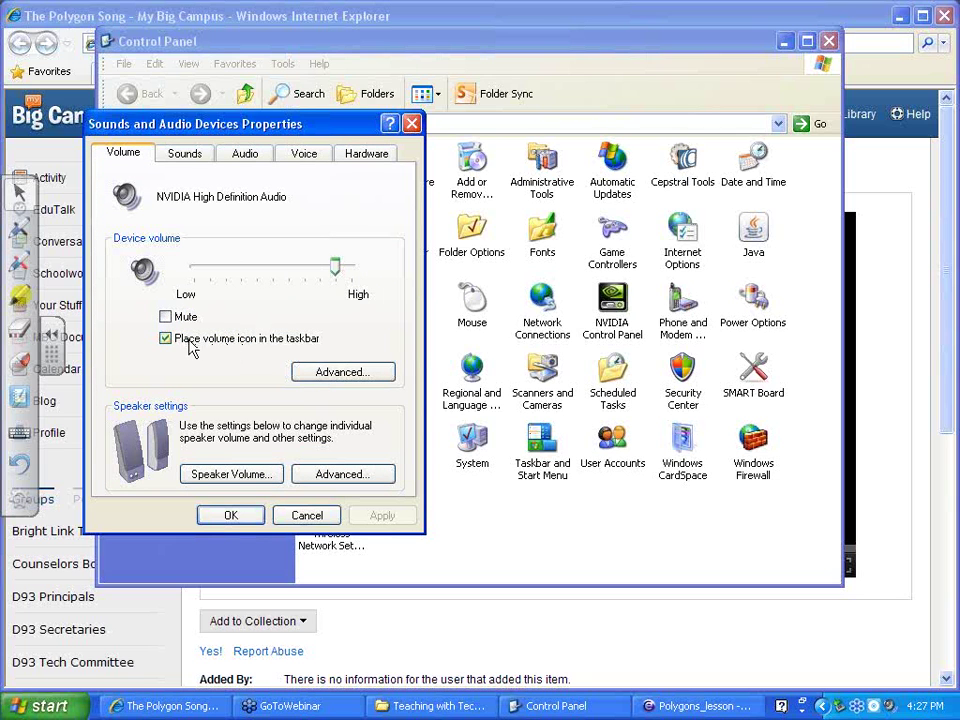
left_click(231, 477)
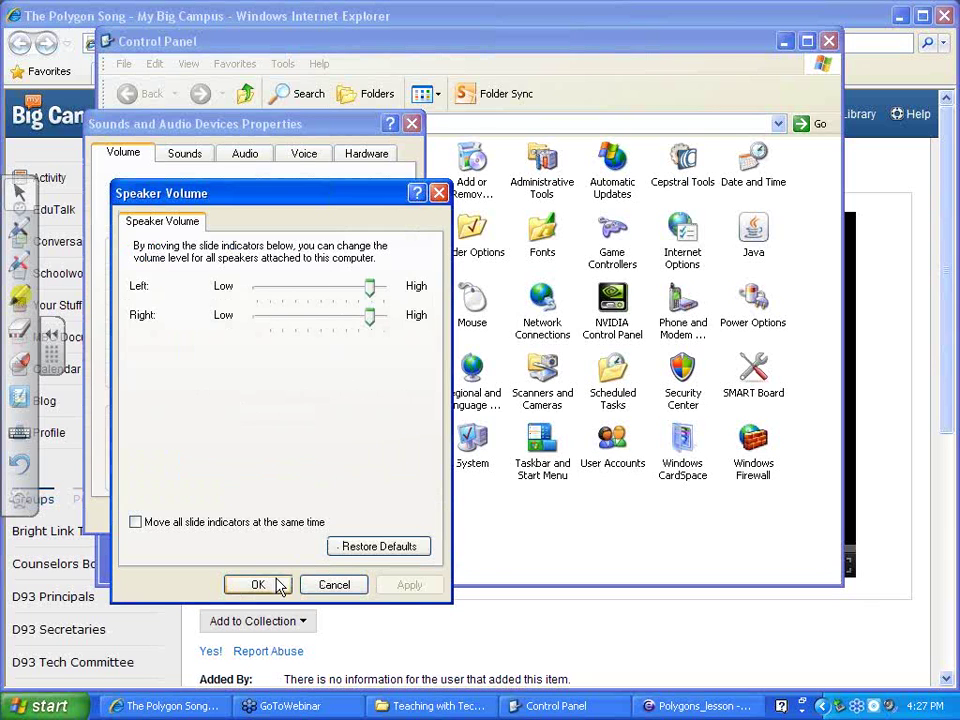
left_click(276, 583)
left_click(343, 375)
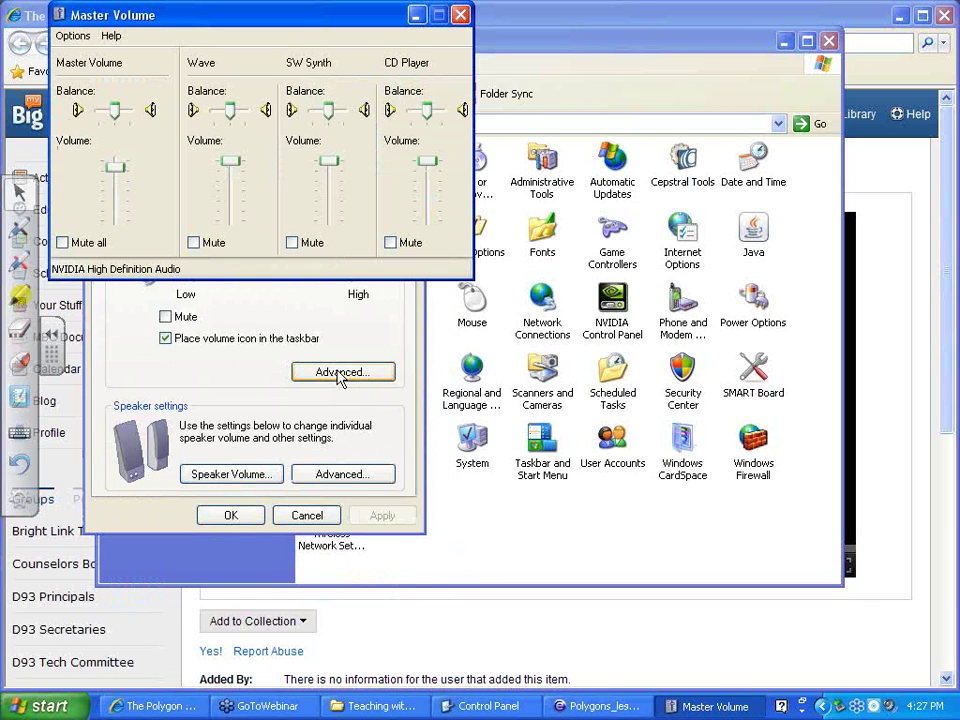
left_click(73, 36)
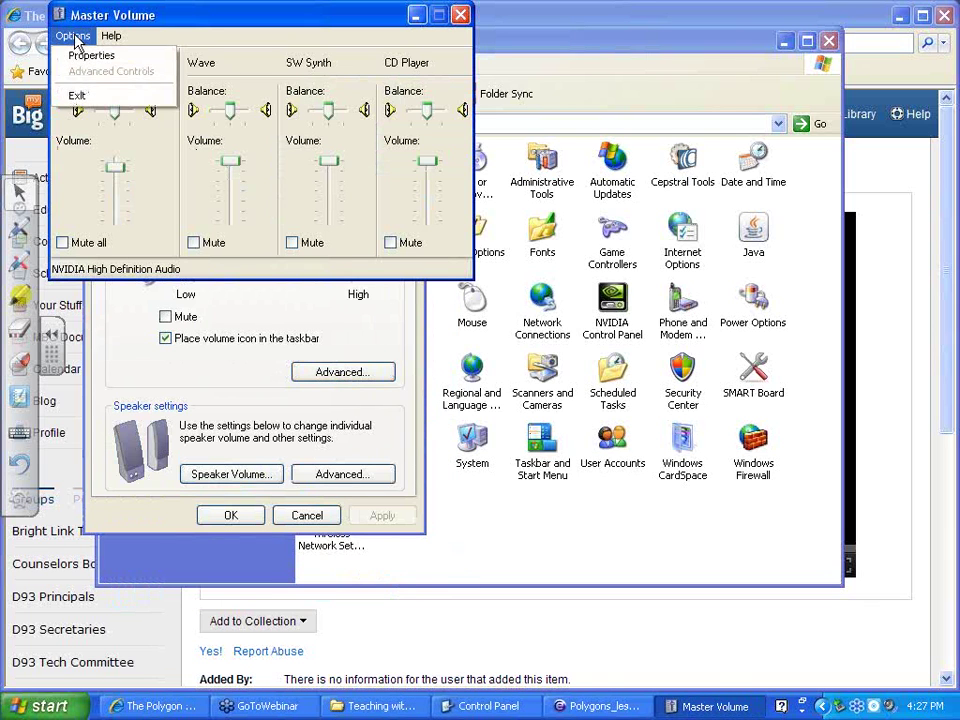
left_click(74, 38)
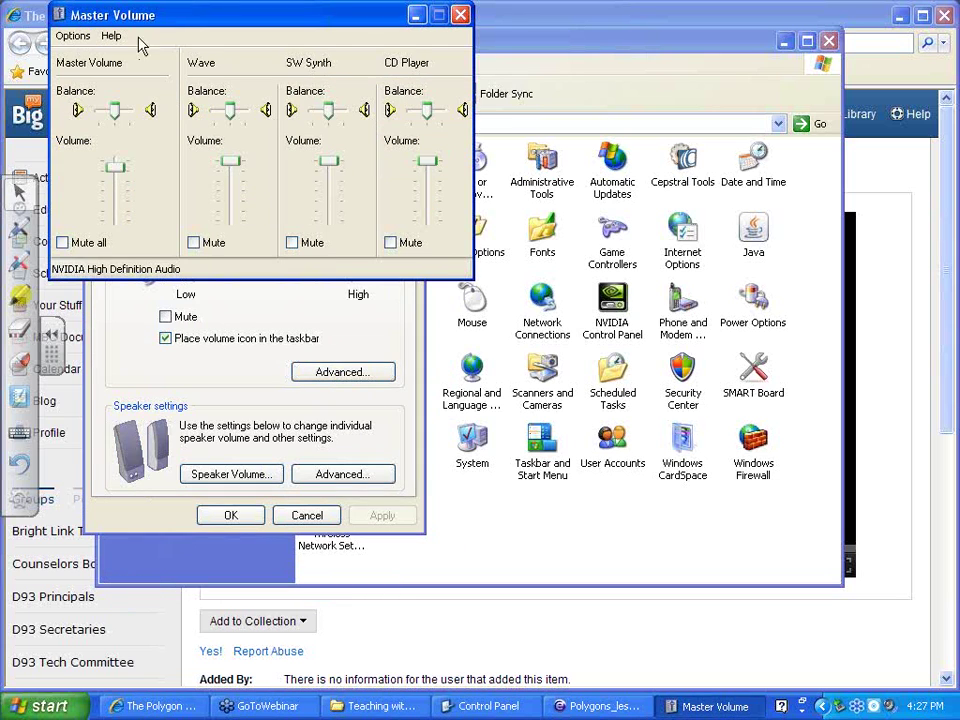
left_click(461, 16)
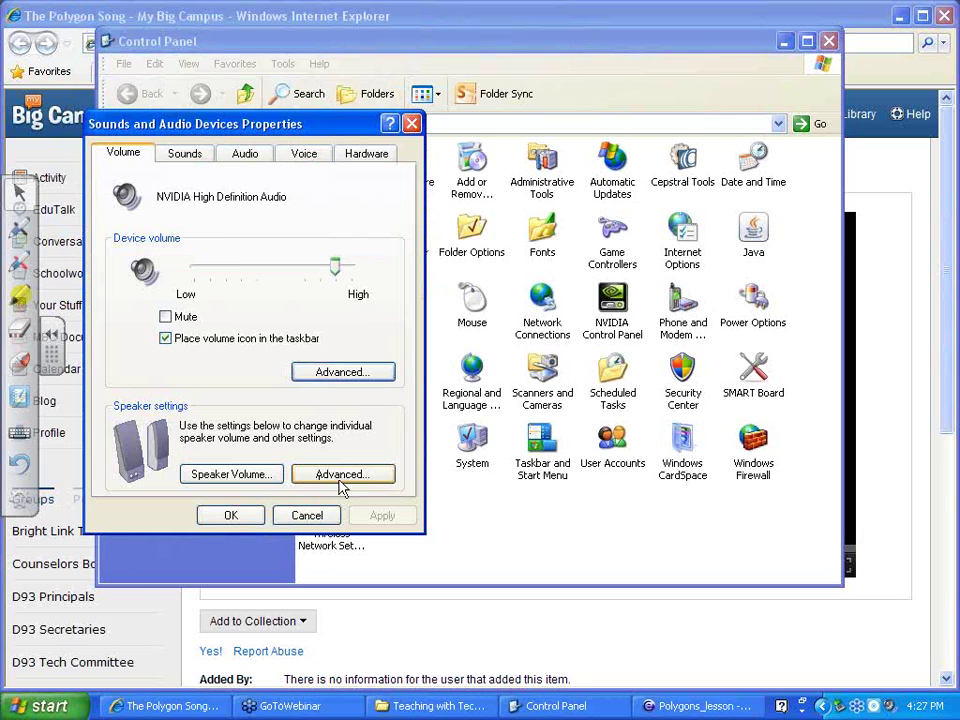
left_click(253, 516)
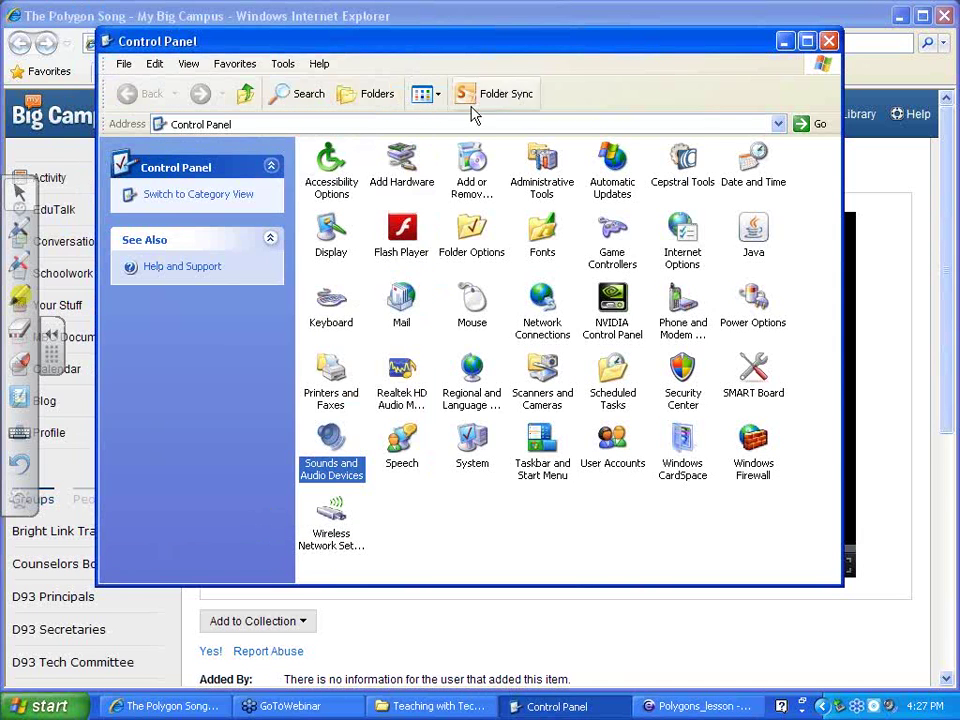
left_click_drag(352, 47, 55, 190)
Close Control Panel, play The Polygon Song, check tray volume, then switch to the Polygons_lesson
left_click(532, 187)
left_click(285, 566)
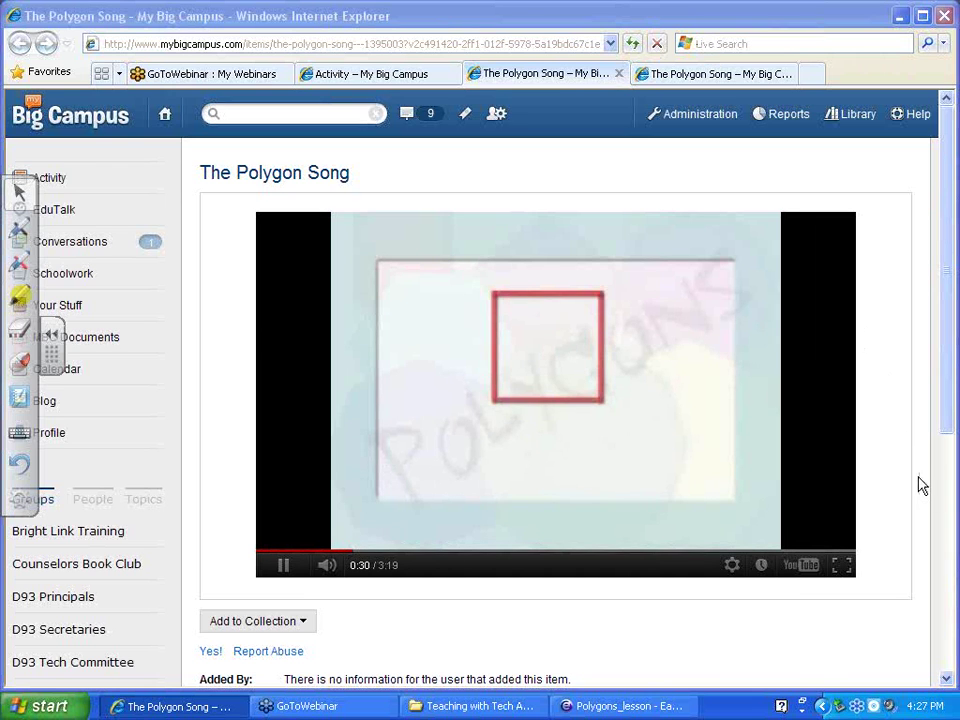
left_click(891, 707)
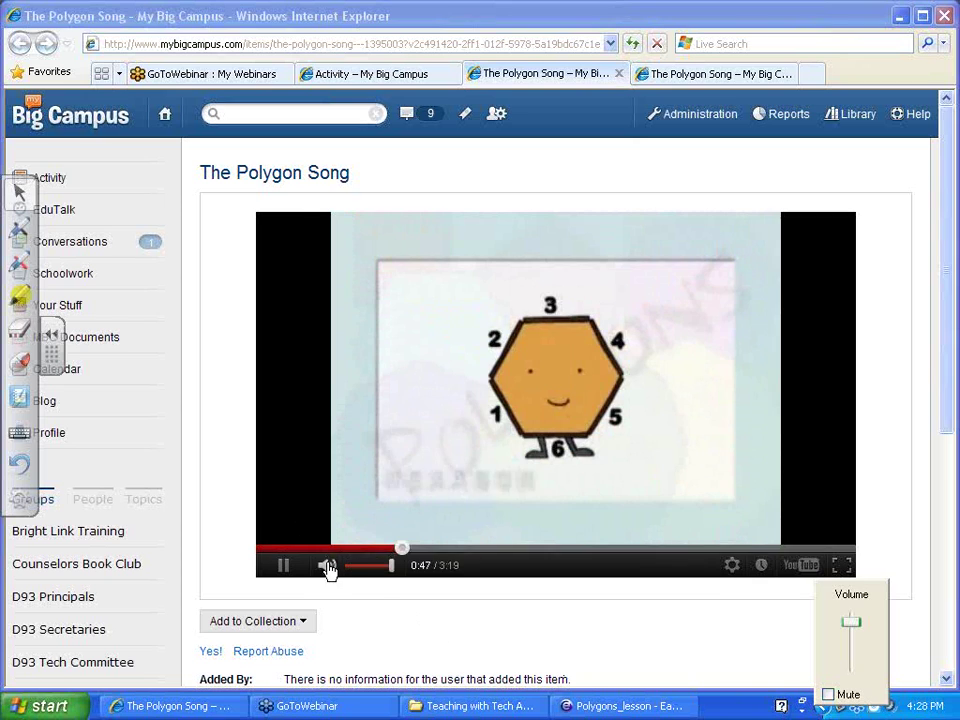
left_click(415, 551)
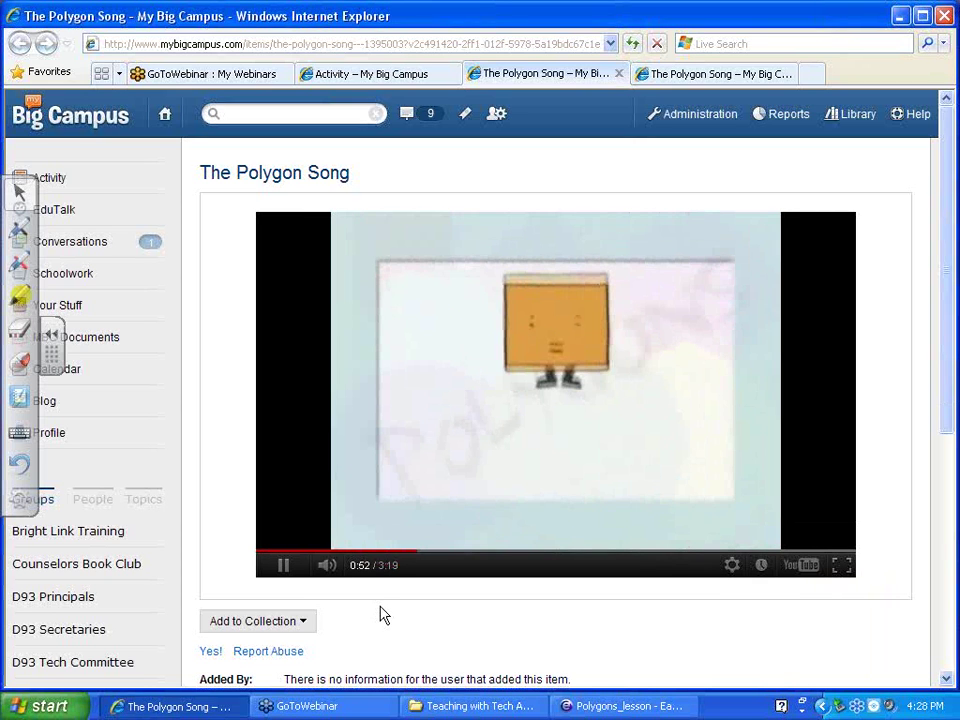
left_click(620, 706)
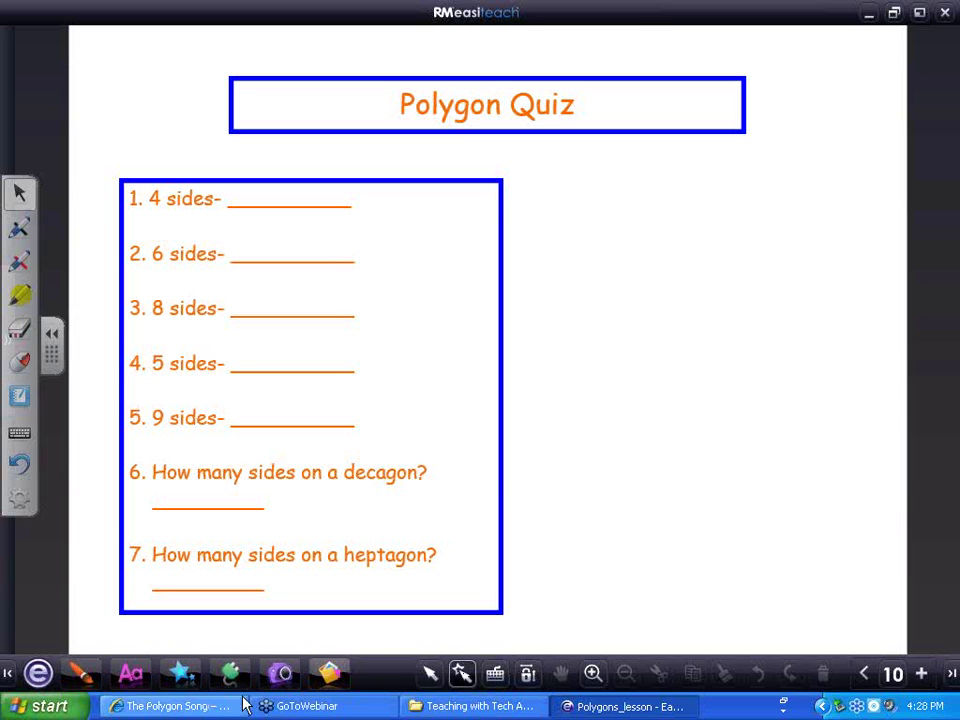
Add a Word wallet from the extra tools and widen it to show all seven terms
left_click(130, 677)
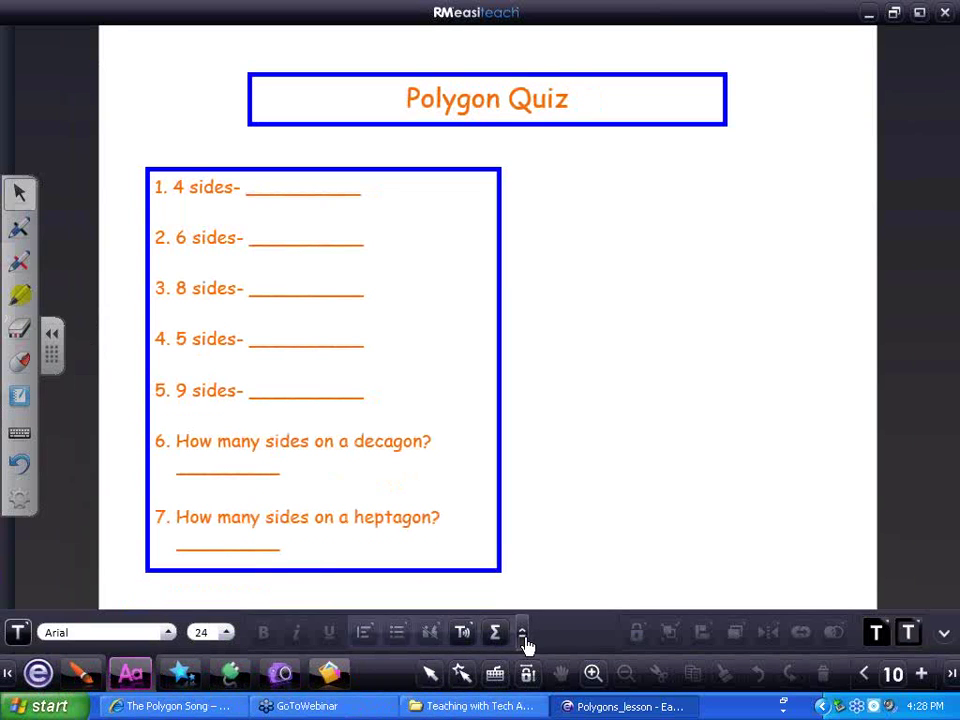
left_click(522, 634)
left_click(429, 527)
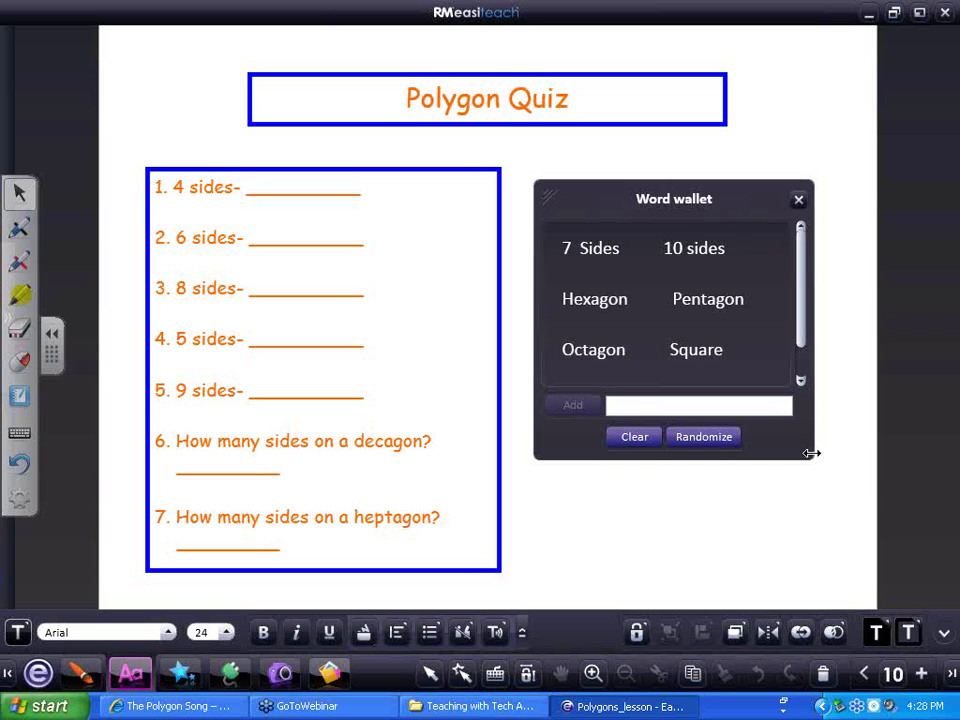
left_click_drag(812, 456, 912, 430)
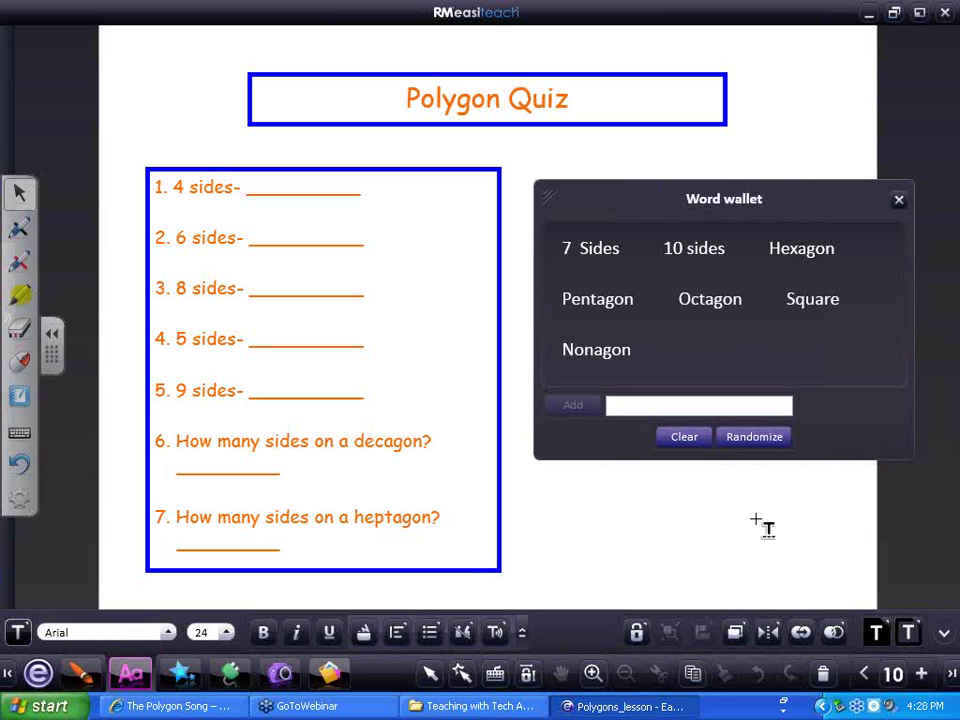
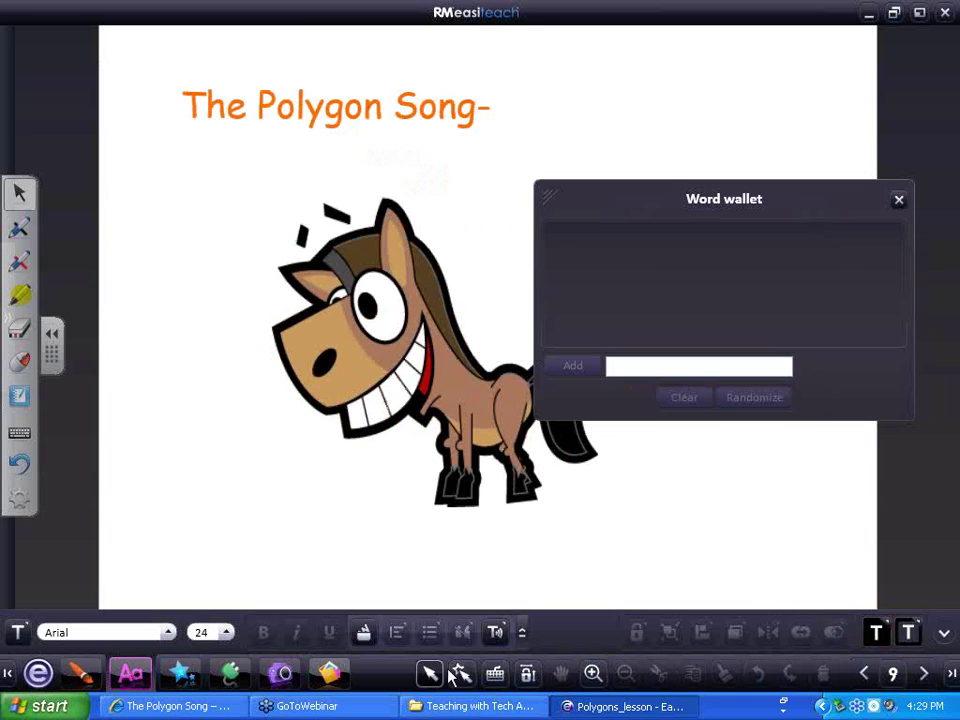
Hide the Easiteach lesson to reveal The Polygon Song page in Internet Explorer
left_click(458, 675)
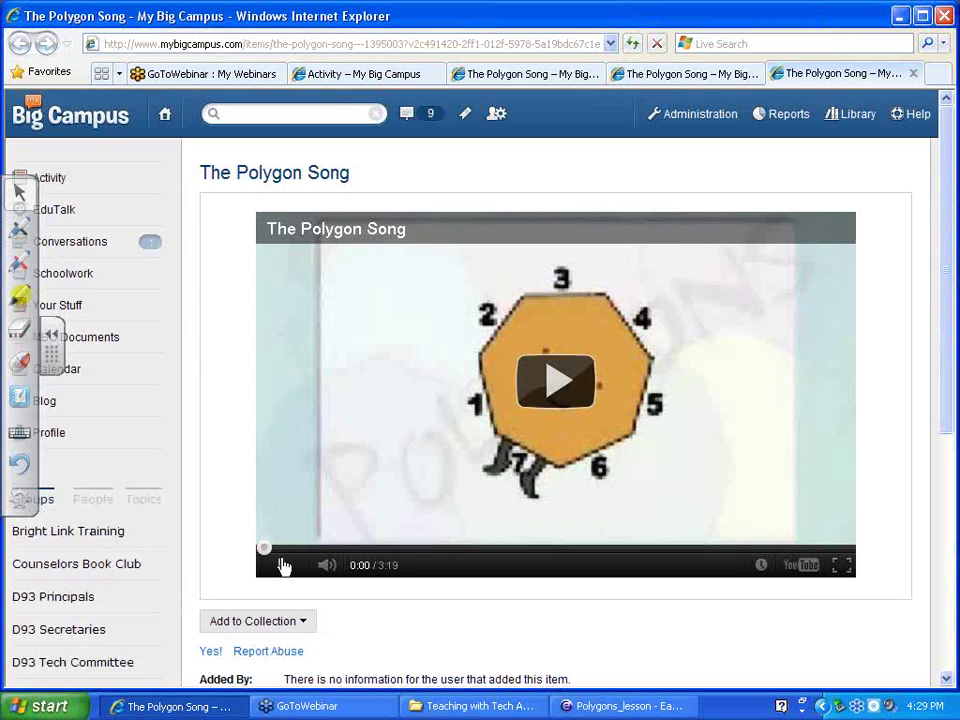
Start The Polygon Song, then open and play Larry's Leapin' Leap Year from the Library
left_click(284, 567)
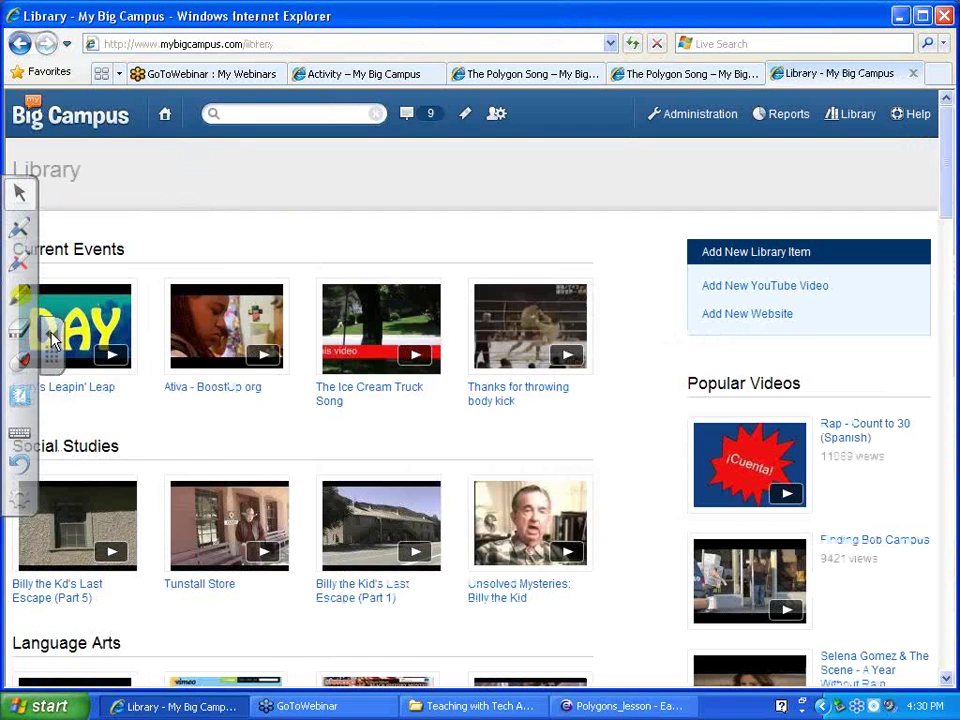
left_click(88, 320)
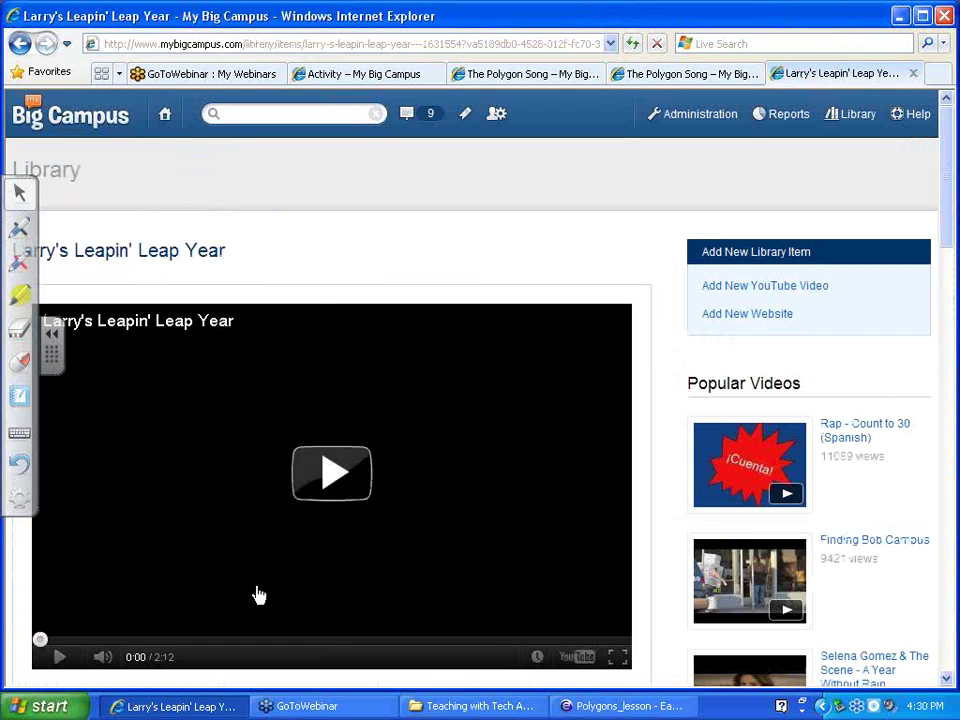
left_click(332, 475)
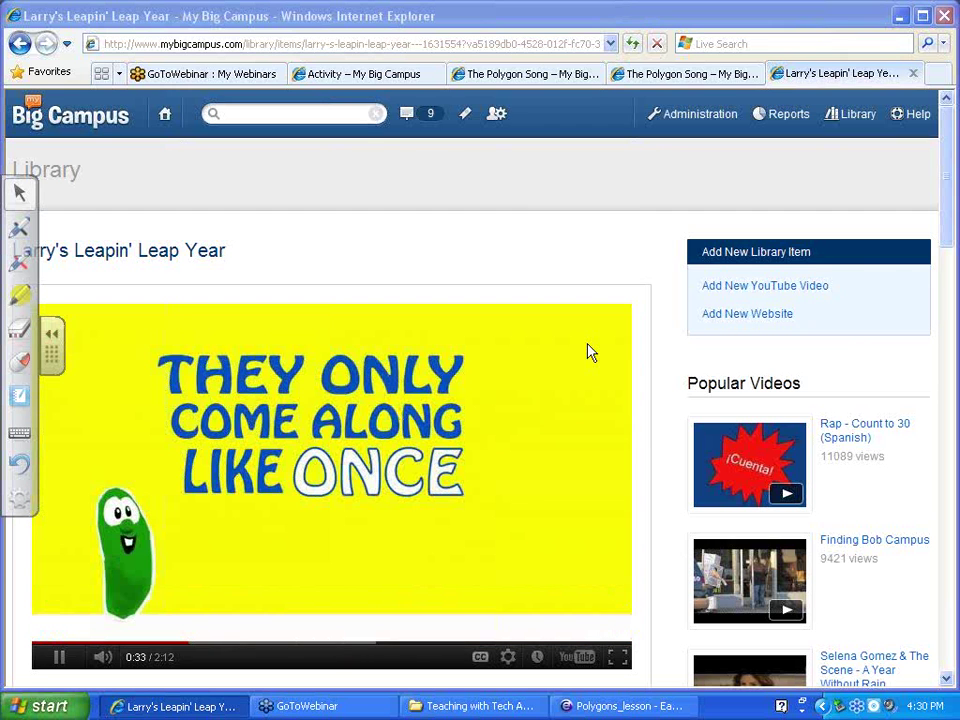
Route the video player's audio to Realtek HD Audio output
left_click(589, 347)
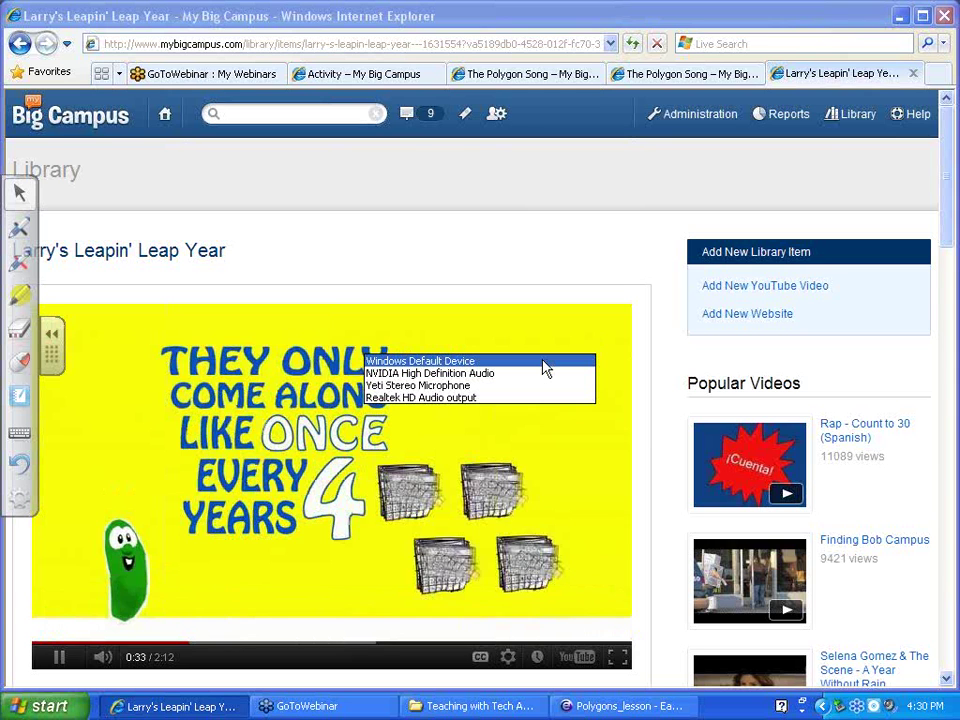
left_click(543, 368)
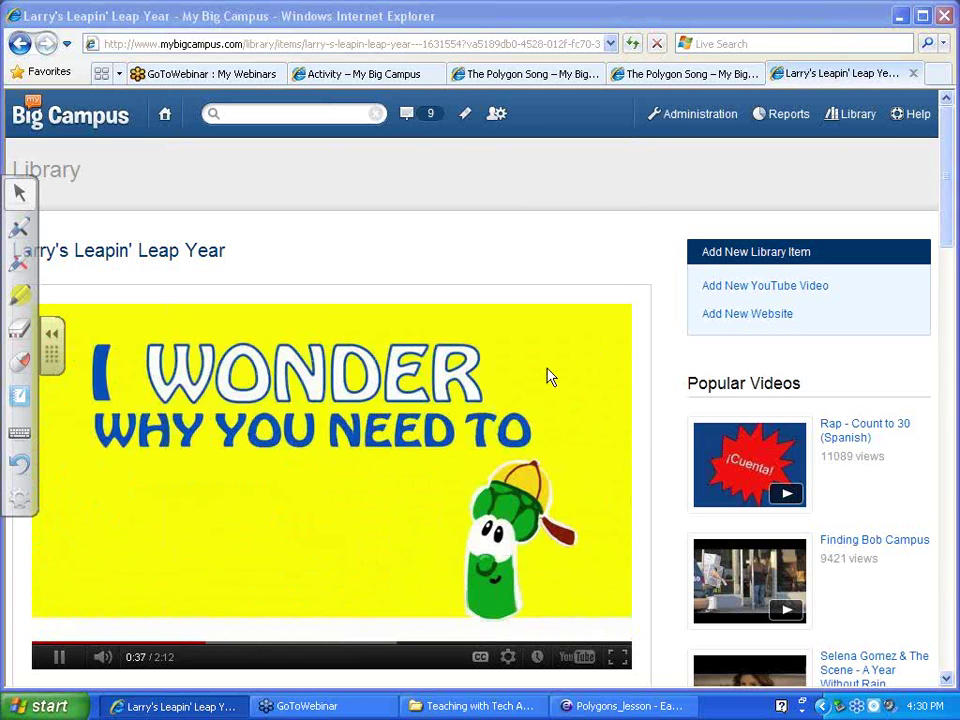
left_click(588, 347)
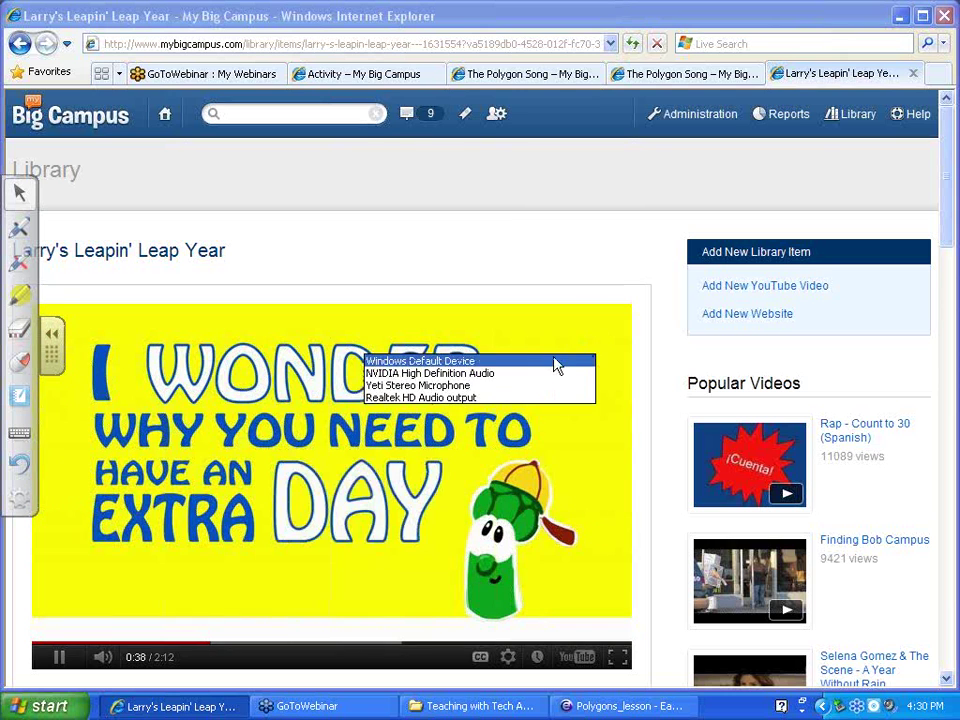
left_click(490, 398)
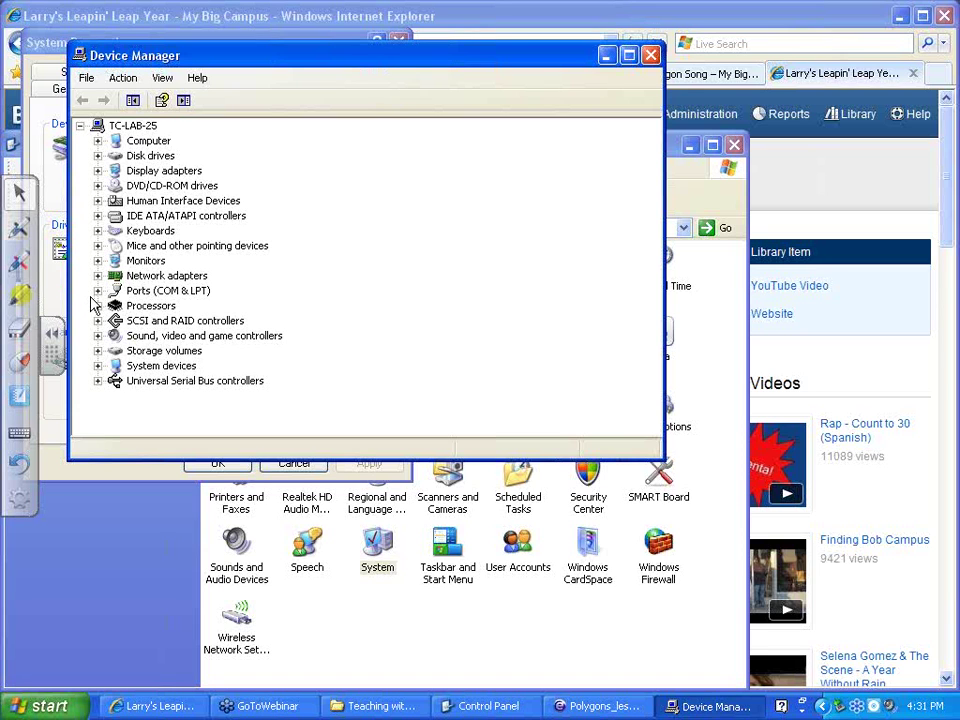
Check the NVIDIA High Definition Audio device properties, then close Device Manager and System Properties
left_click(98, 336)
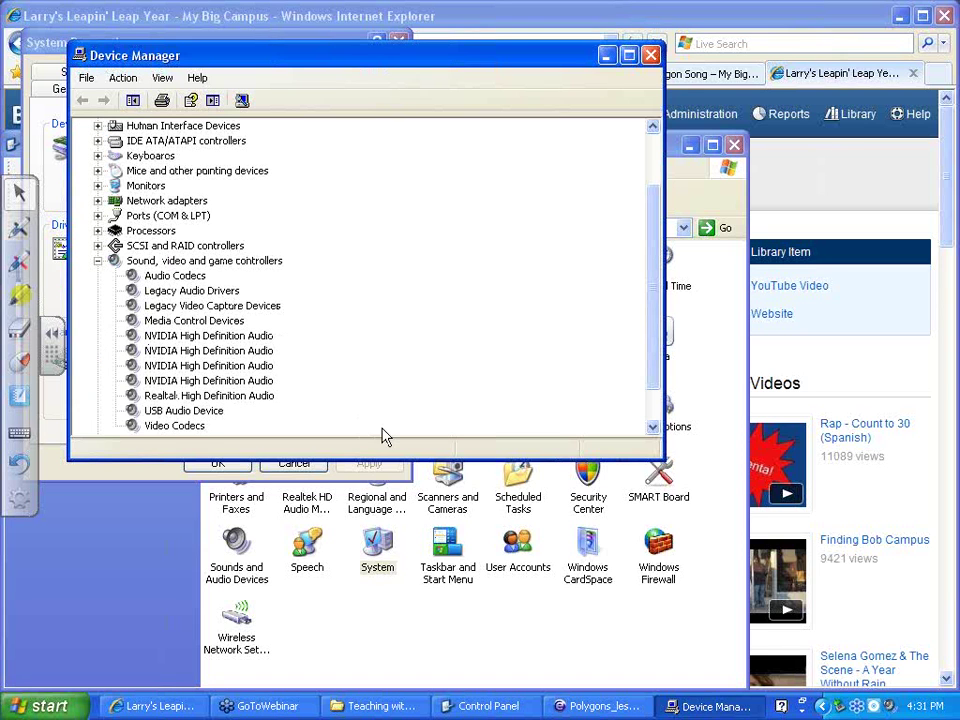
double_click(205, 336)
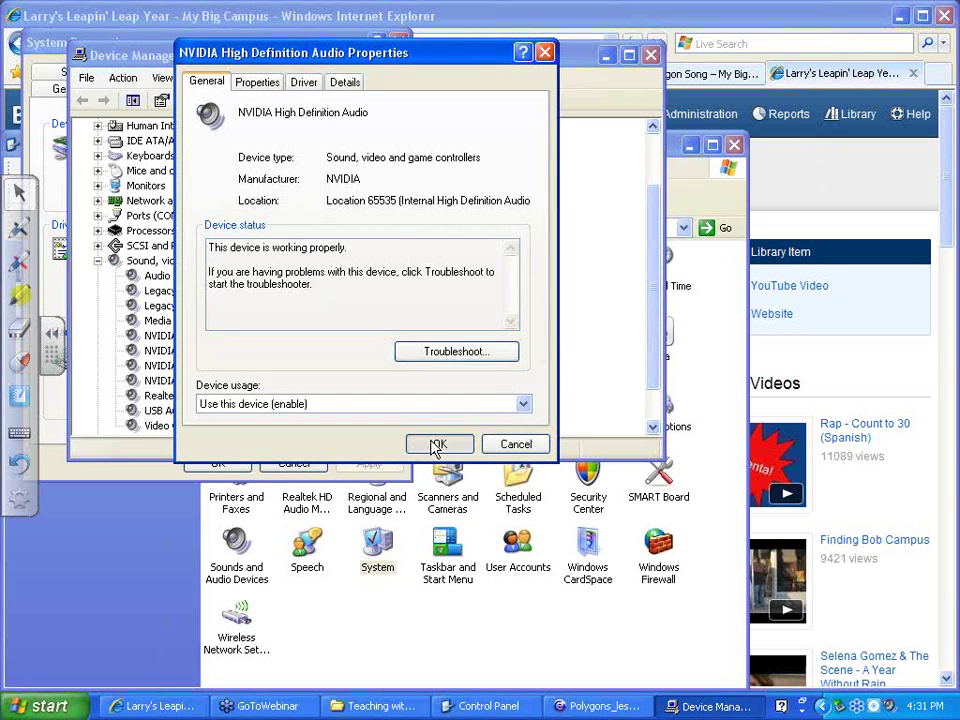
left_click(437, 445)
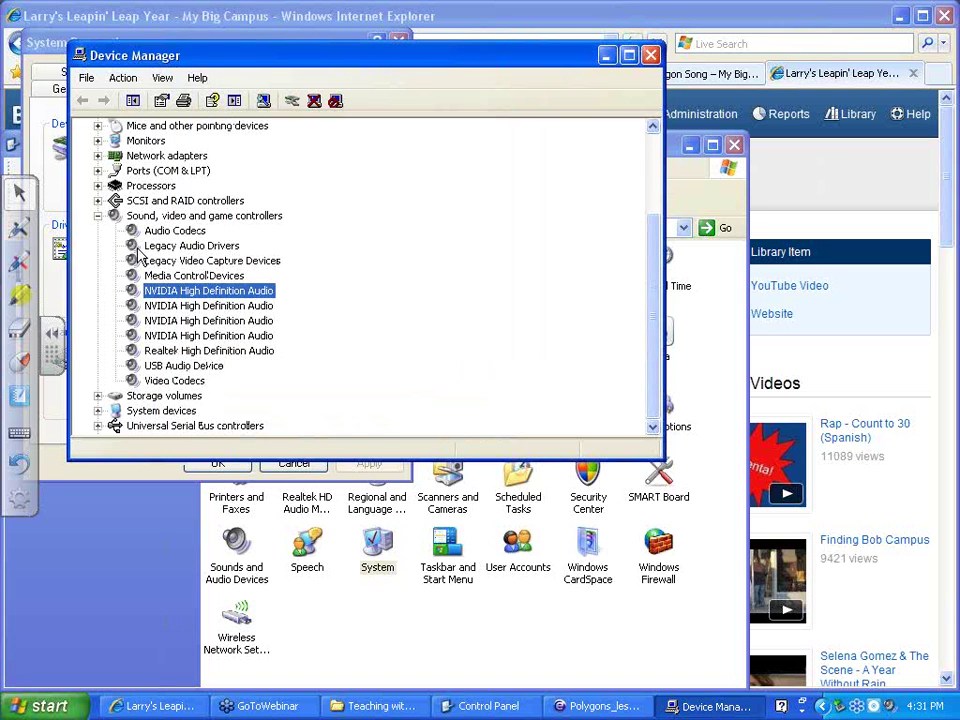
left_click(98, 216)
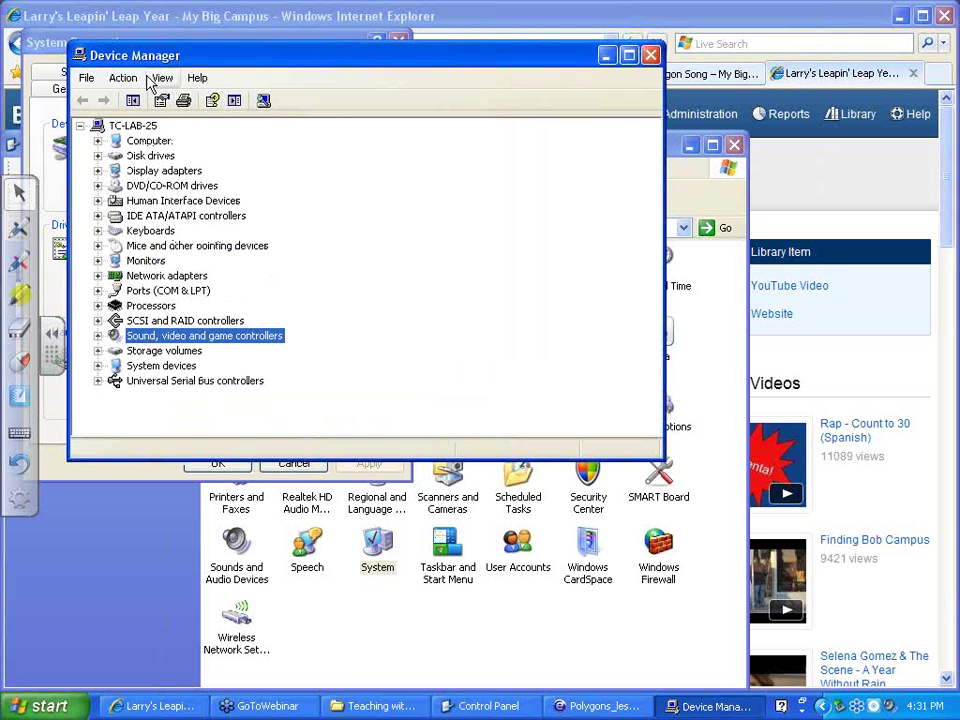
left_click(651, 56)
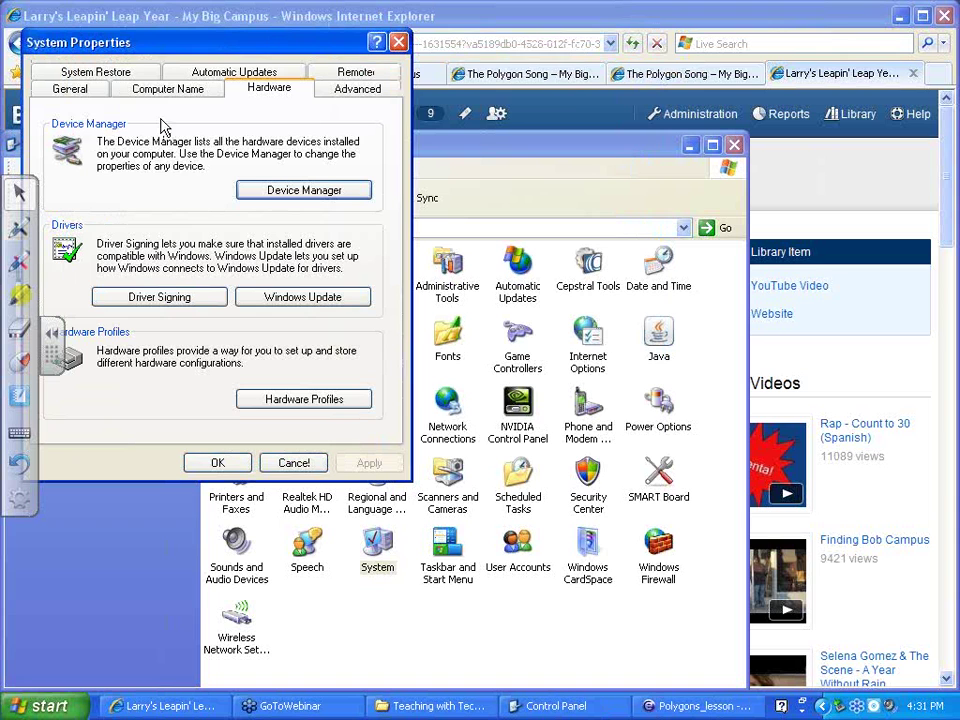
left_click(220, 464)
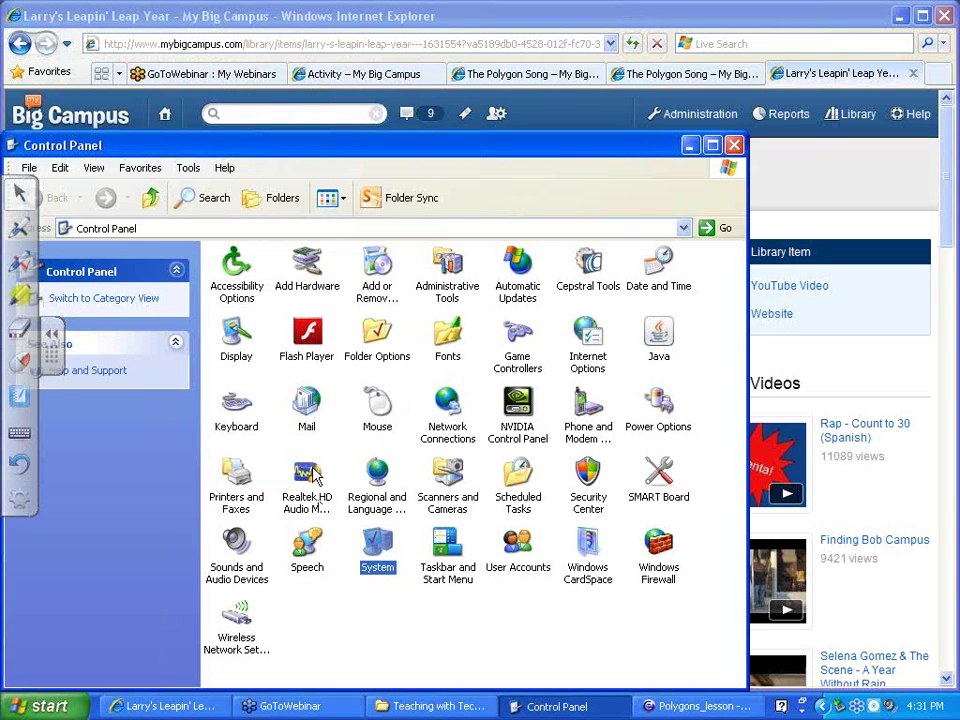
Inspect the Realtek HD Audio Manager jack panels, close it, and return to the Leap Year page
double_click(298, 488)
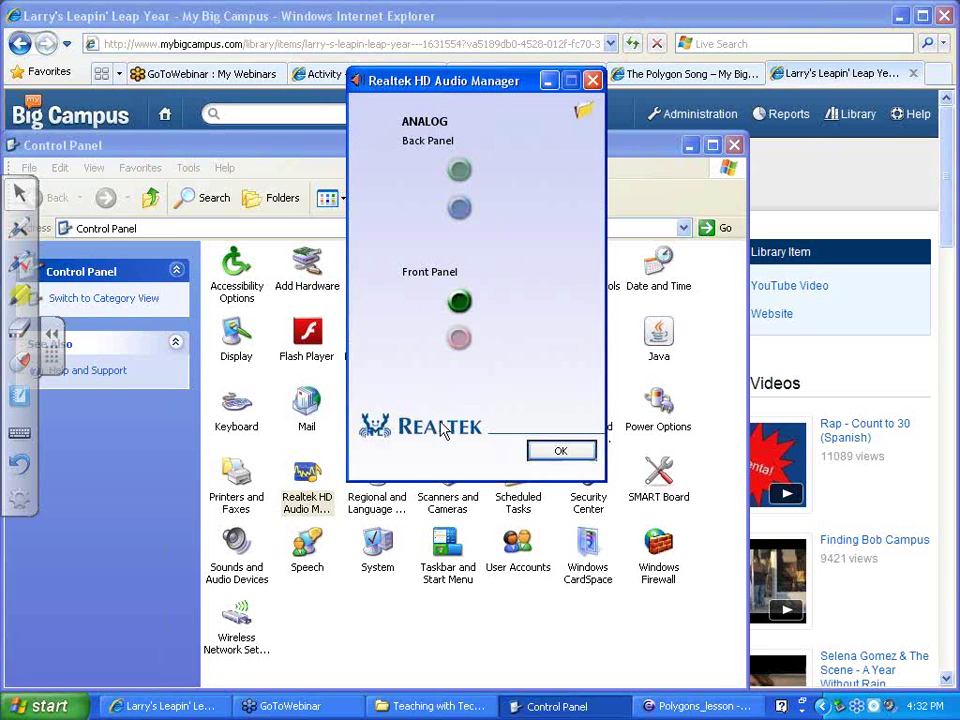
left_click(561, 453)
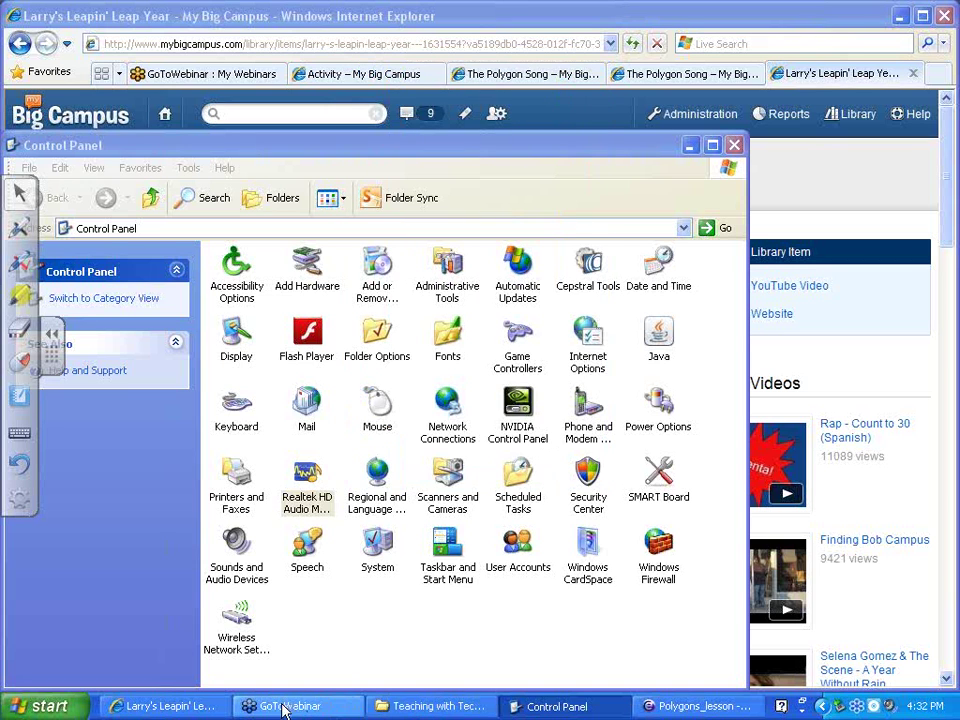
left_click(133, 706)
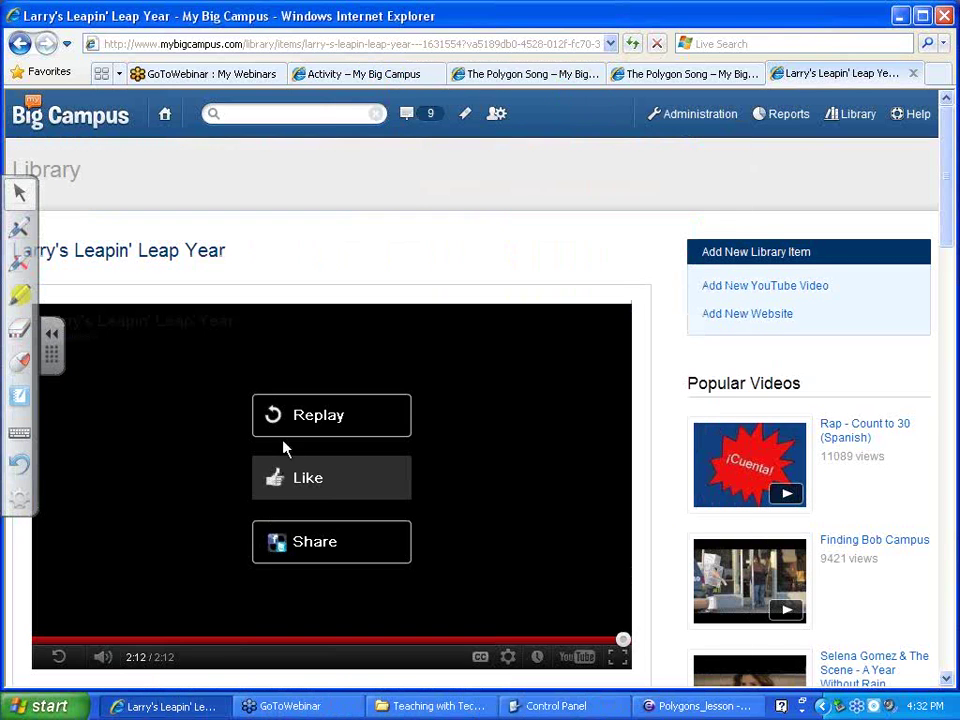
Replay the Leap Year video, adjust its volume, jump ahead to about 0:45, then restore the Teaching with Tech Assignments folder
left_click(318, 420)
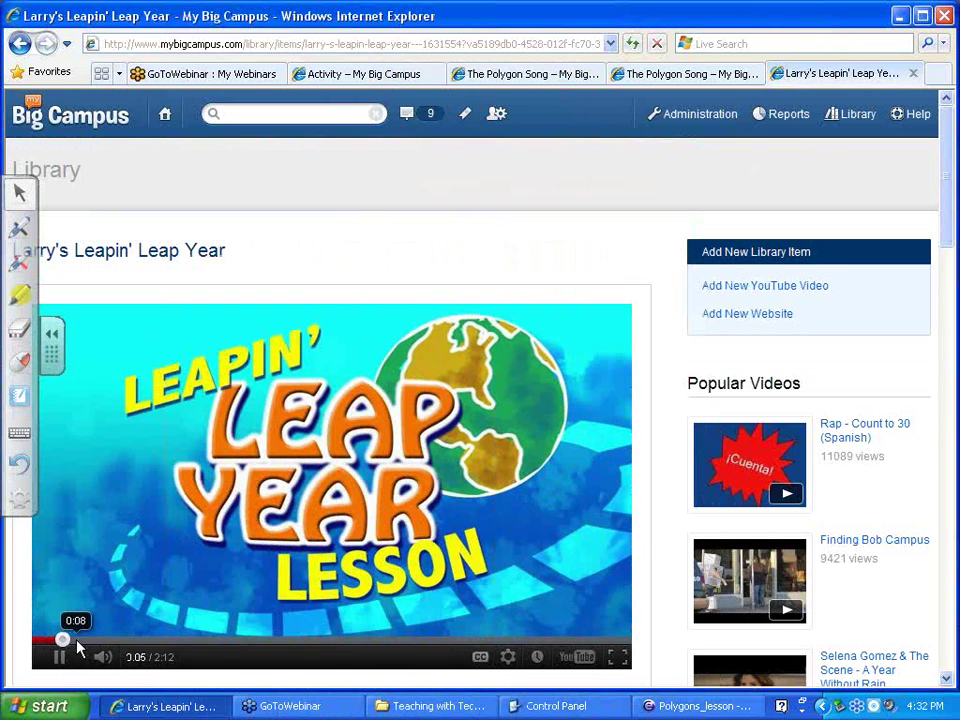
left_click(76, 641)
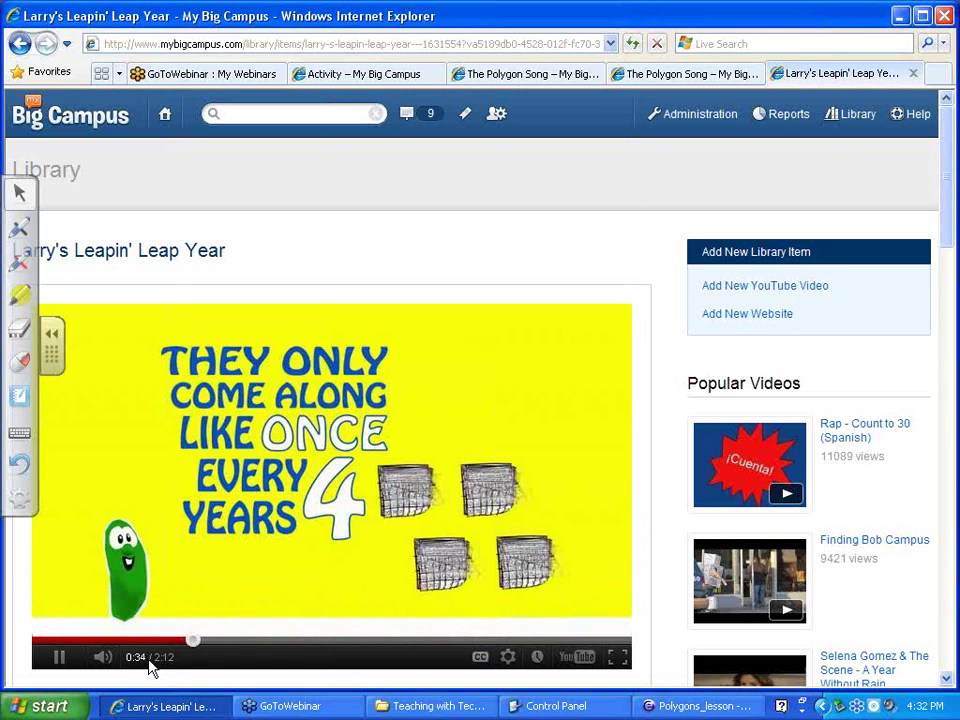
left_click(103, 657)
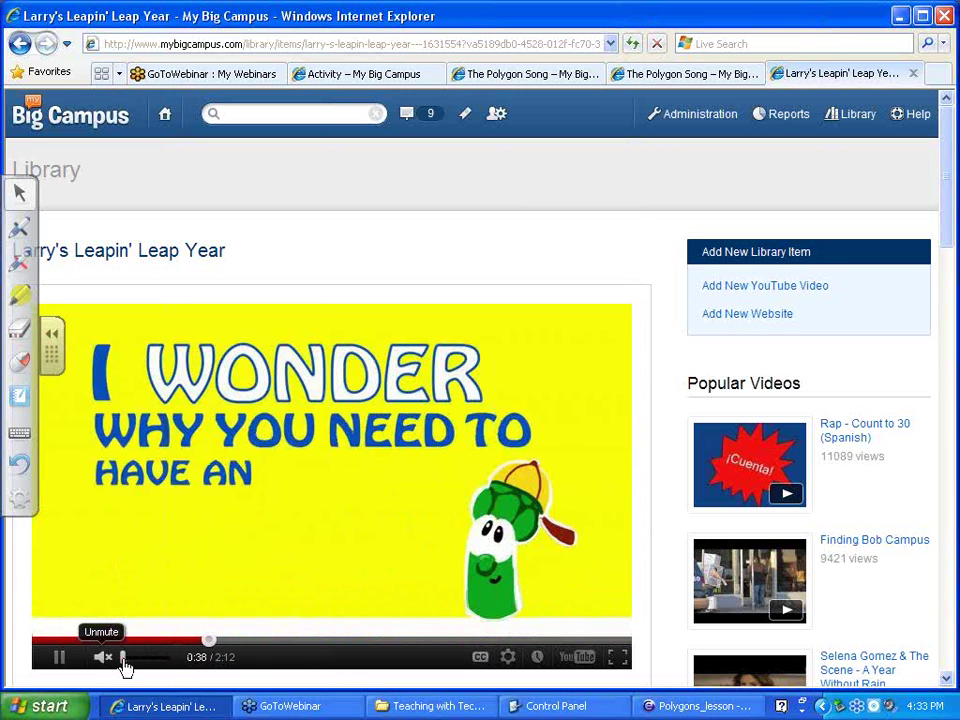
left_click(112, 666)
left_click_drag(122, 660, 156, 660)
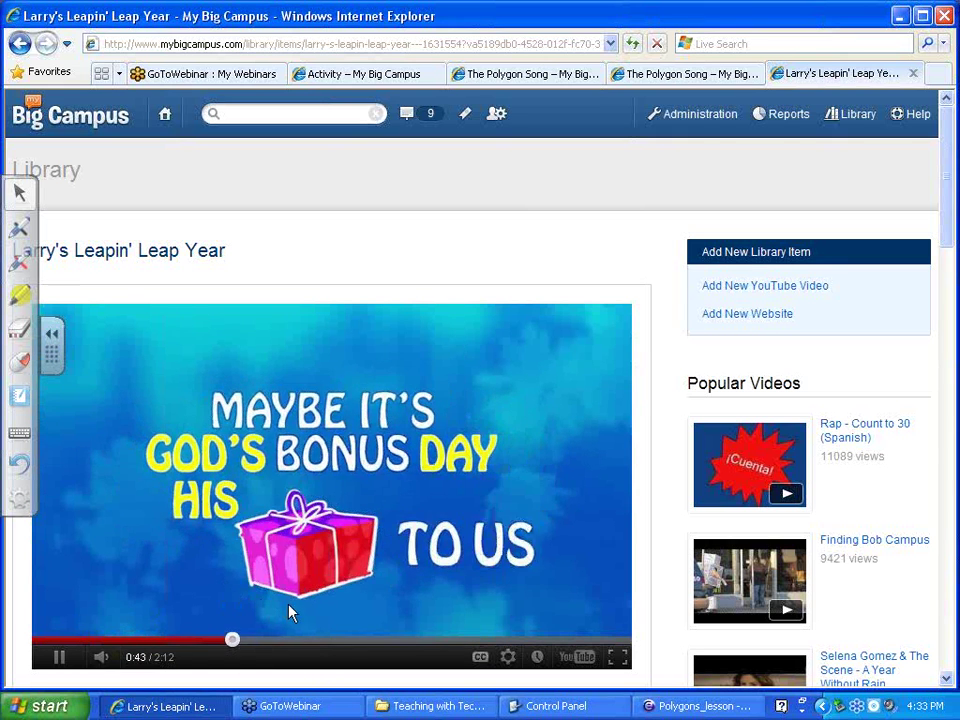
left_click(242, 640)
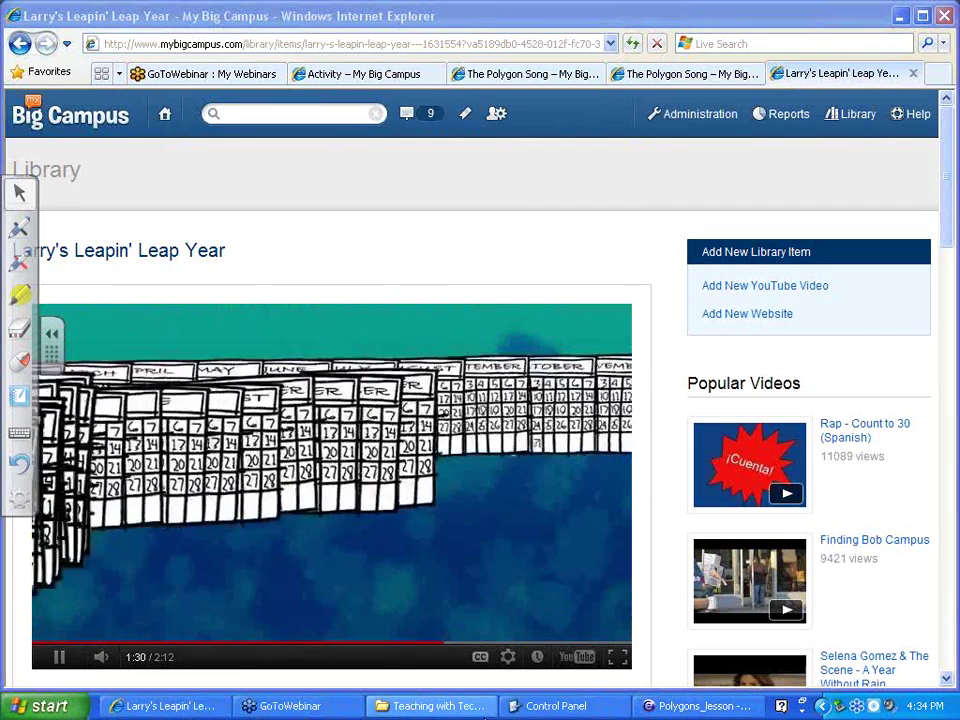
left_click(439, 706)
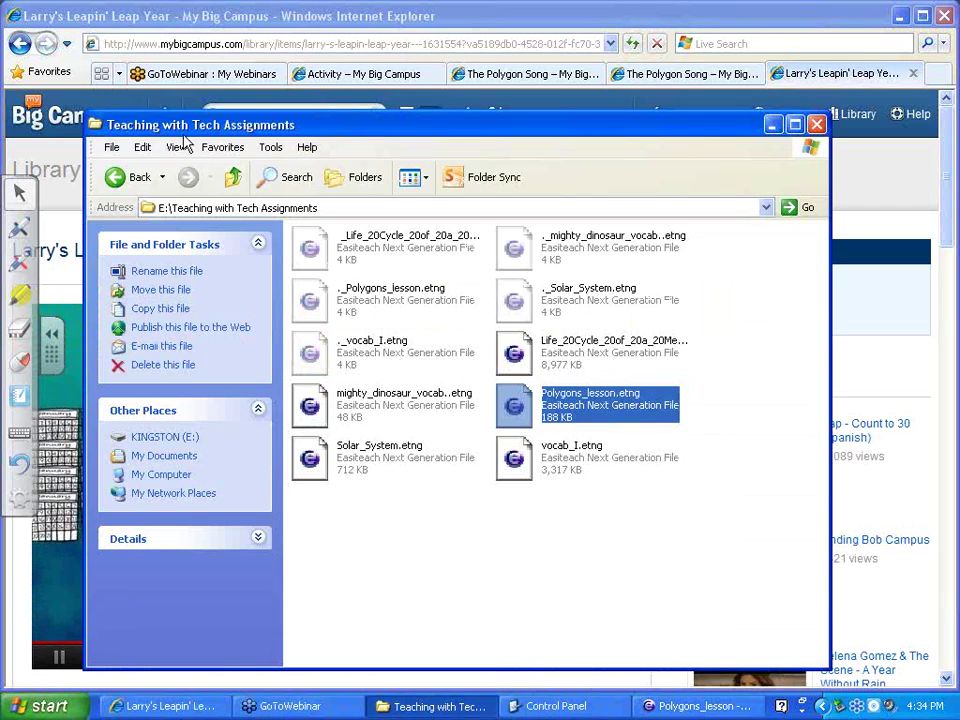
On KINGSTON (E:), inspect the Technology Committee and Teaching with Interactive Technology video files
left_click(232, 178)
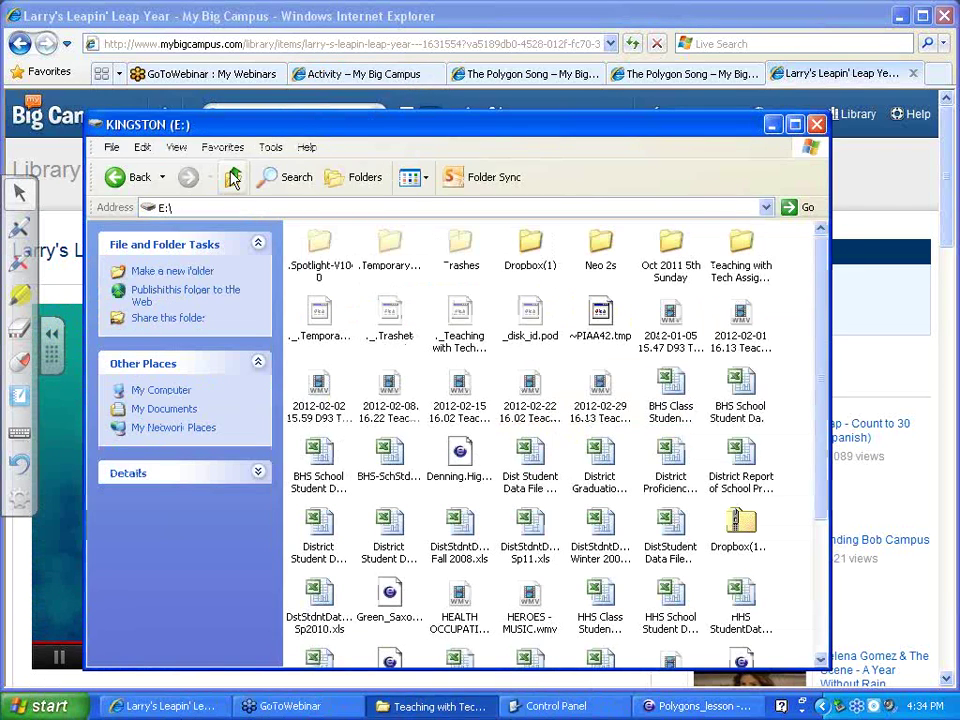
left_click(258, 370)
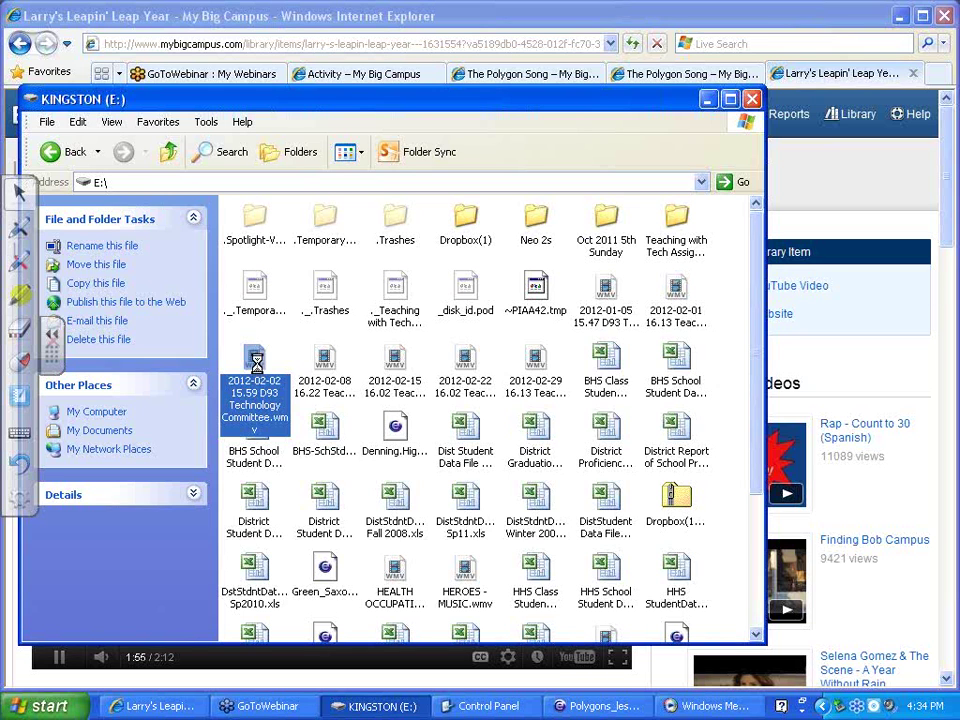
right_click(256, 368)
left_click_drag(254, 368, 270, 372)
mouse_move(259, 379)
right_click(262, 383)
left_click(285, 388)
left_click(318, 395)
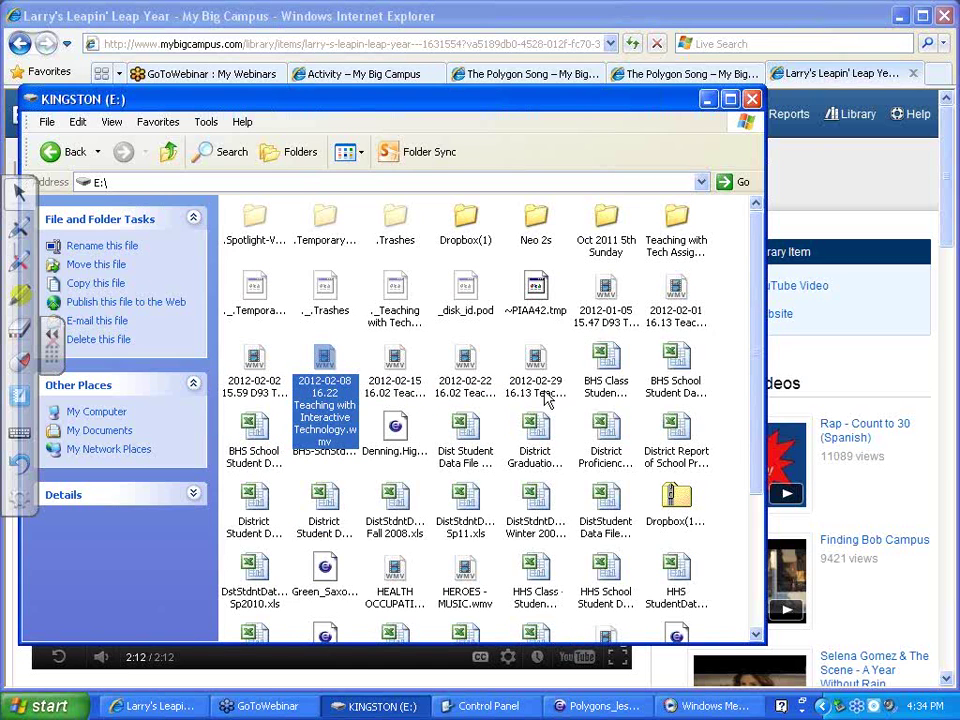
left_click(610, 316)
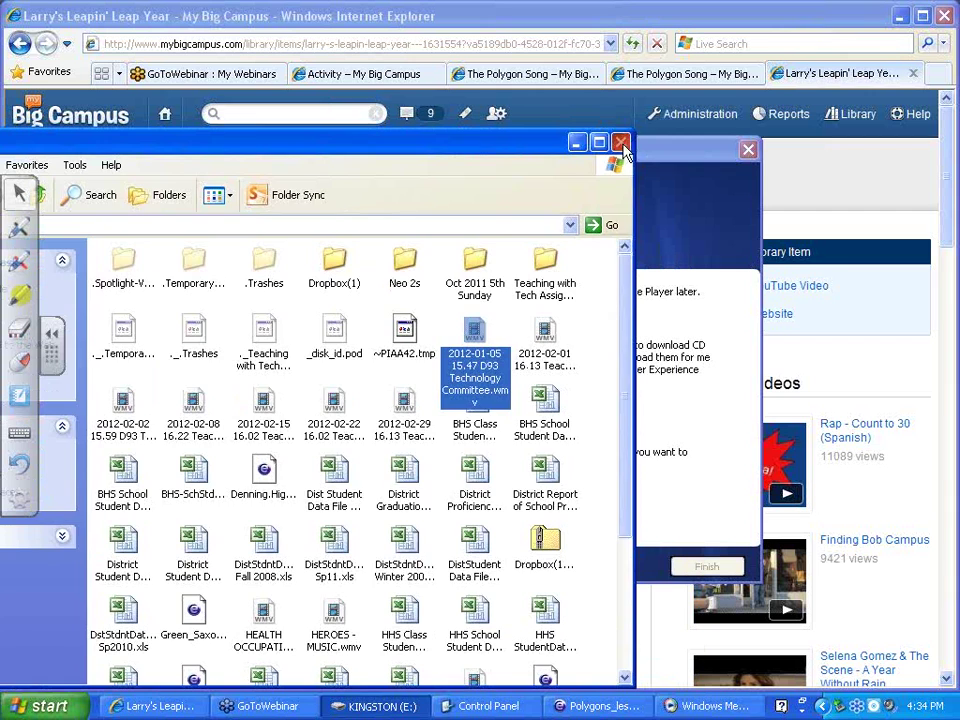
Close the KINGSTON (E:) window and the Windows Media Player 11 welcome dialog
left_click(621, 143)
left_click_drag(409, 150, 247, 171)
left_click(586, 172)
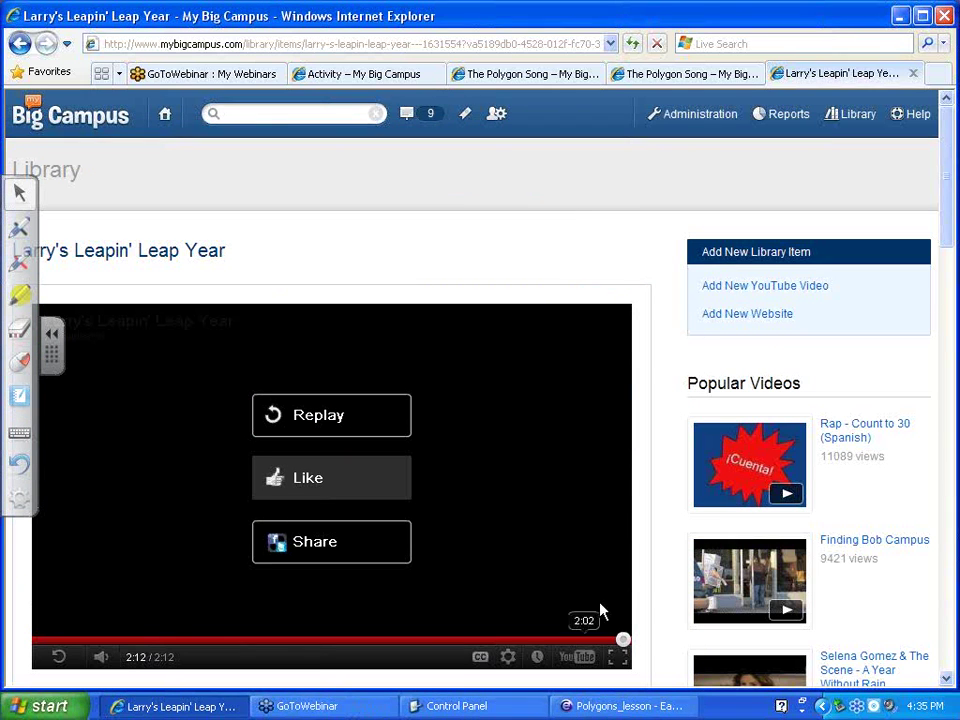
From the tray volume's audio properties, apply Realtek HD Audio output as the Sound playback device
right_click(890, 708)
left_click(835, 690)
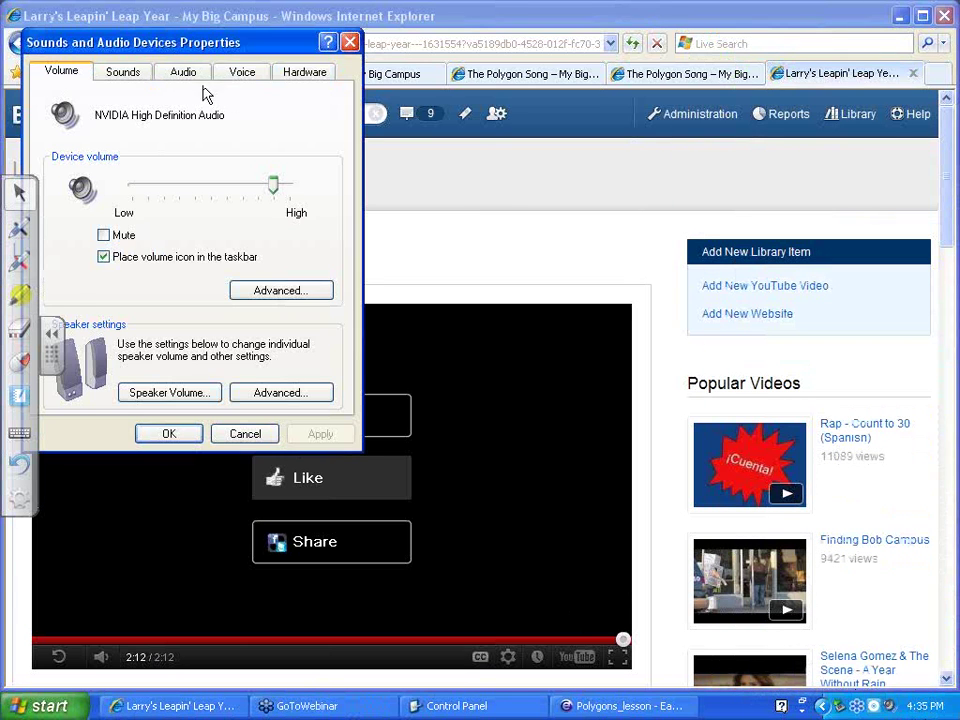
left_click(110, 73)
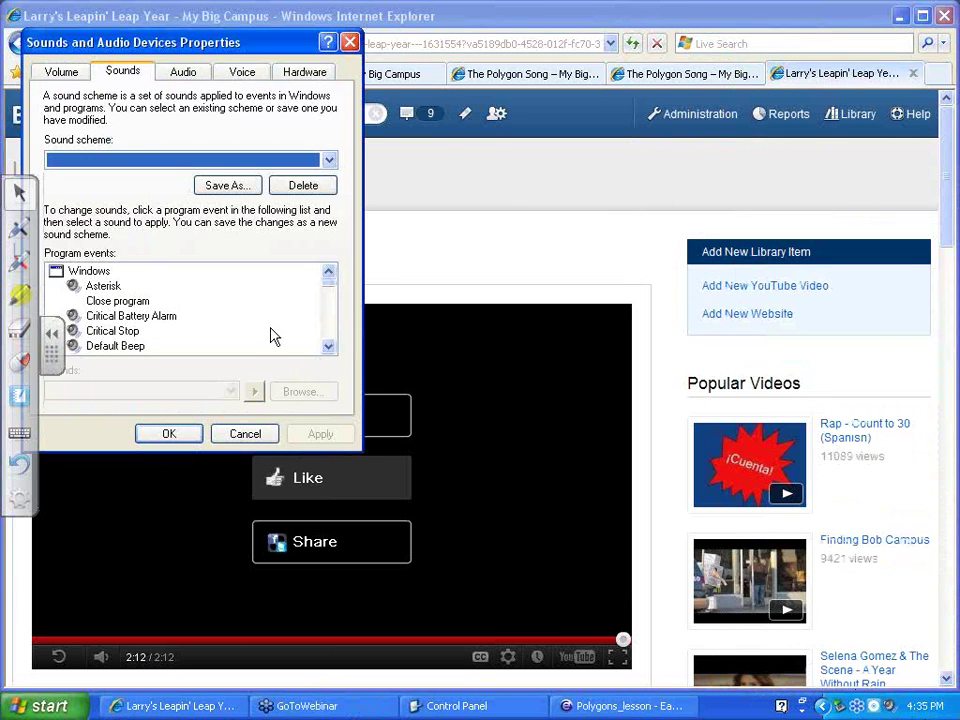
left_click(329, 162)
left_click(143, 70)
left_click(178, 74)
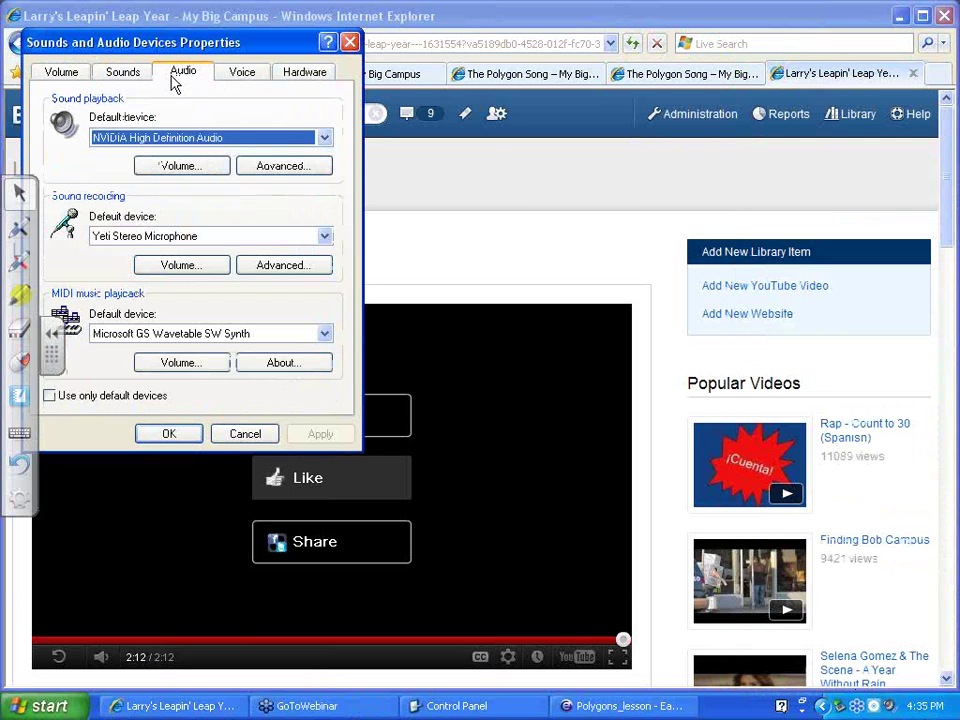
left_click(325, 139)
left_click(238, 167)
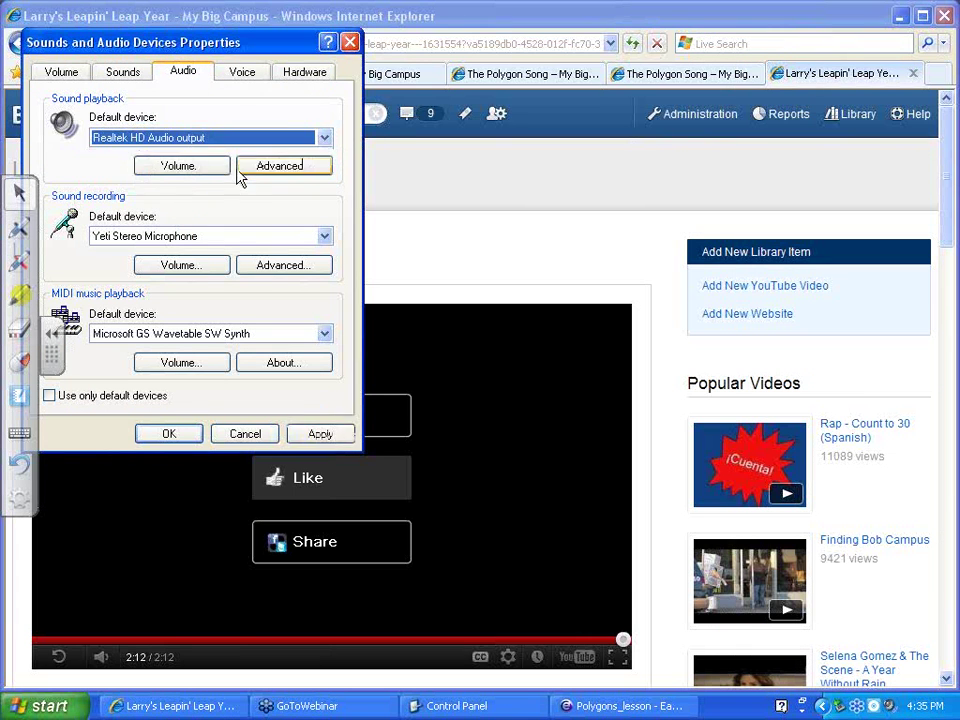
left_click(326, 433)
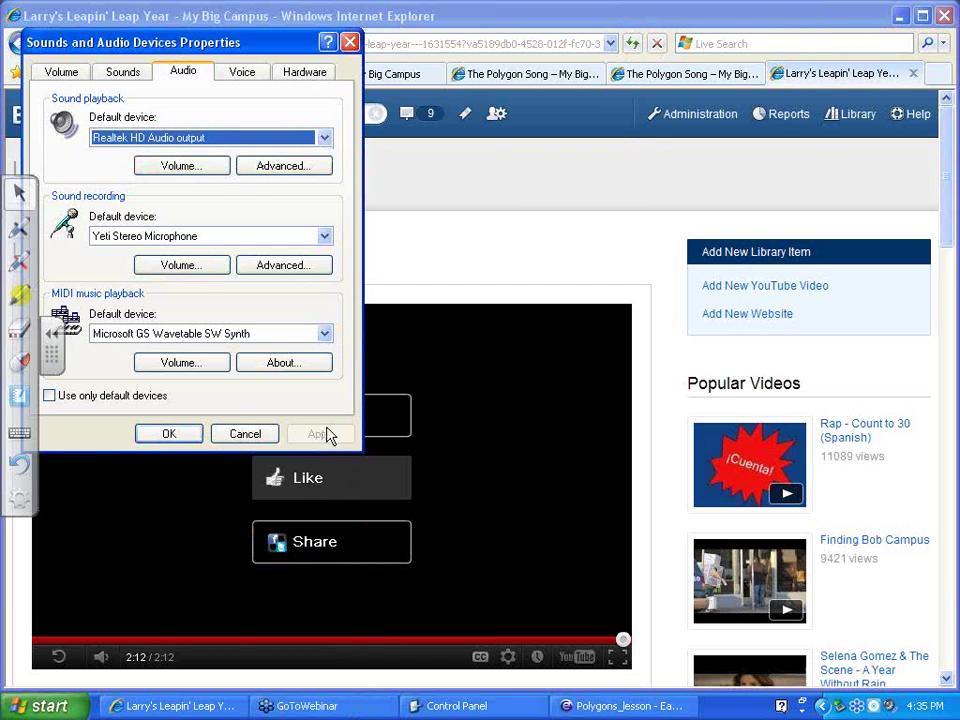
left_click(167, 437)
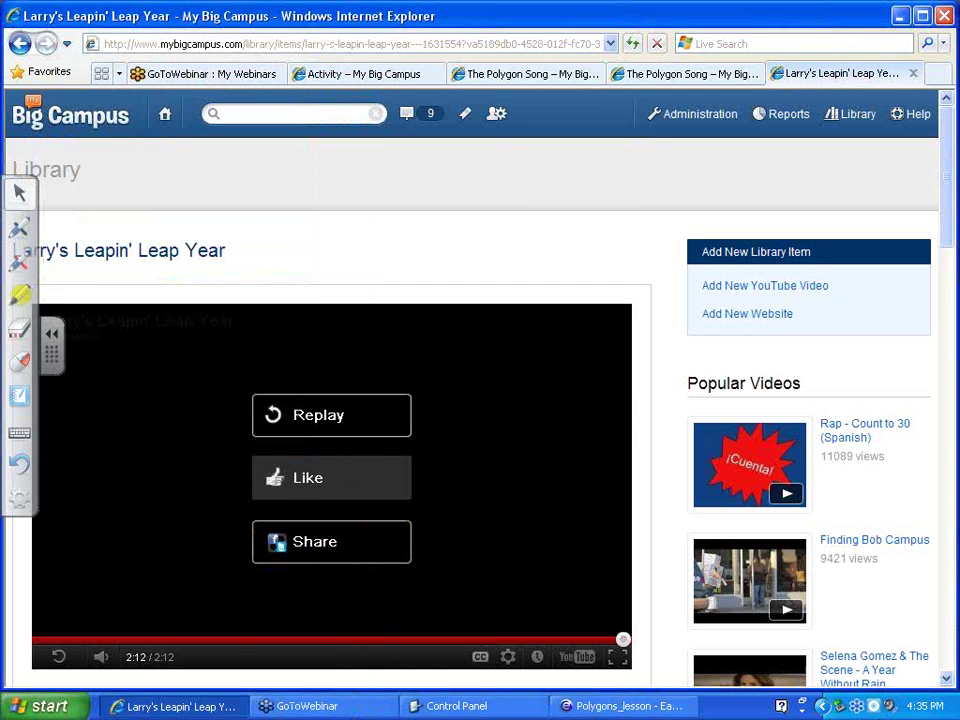
Check the system volume, replay the Leap Year video to test sound, then pause it
left_click(883, 694)
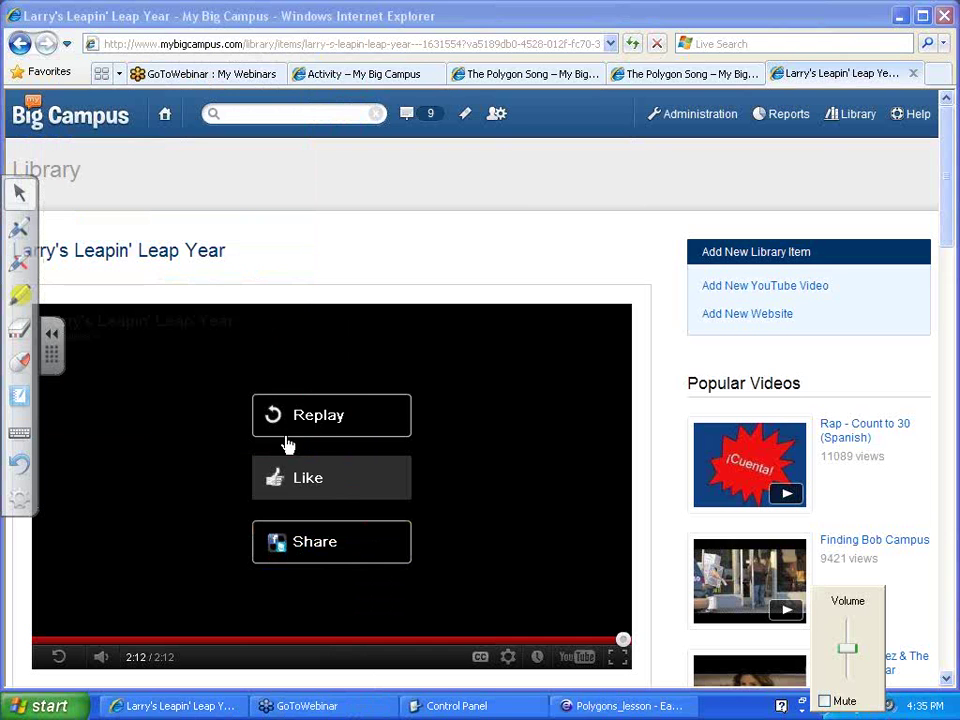
left_click(291, 440)
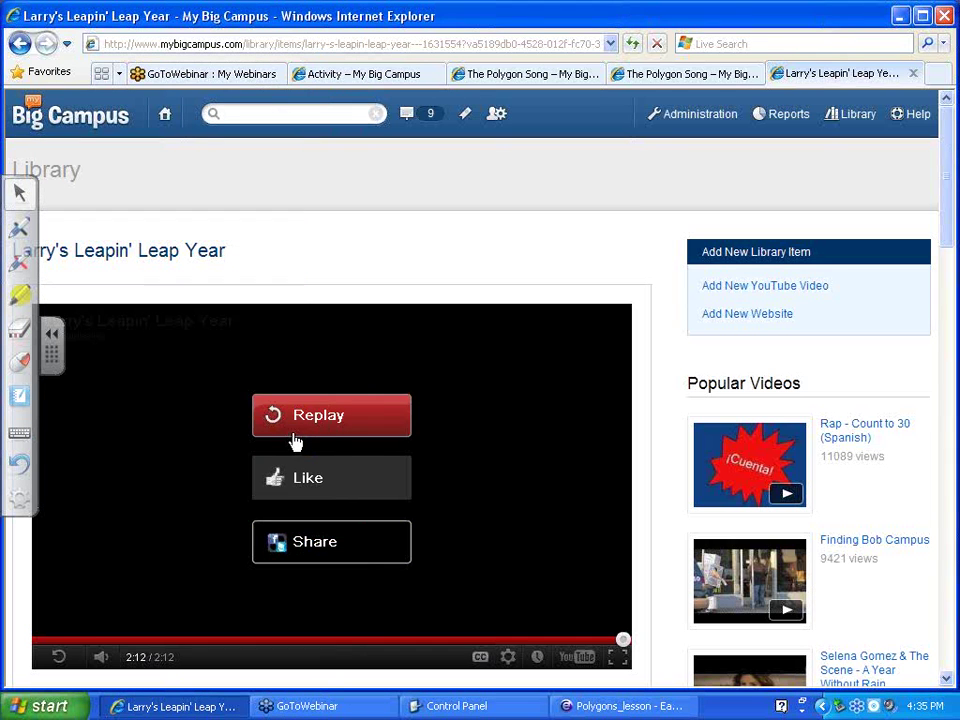
left_click(295, 440)
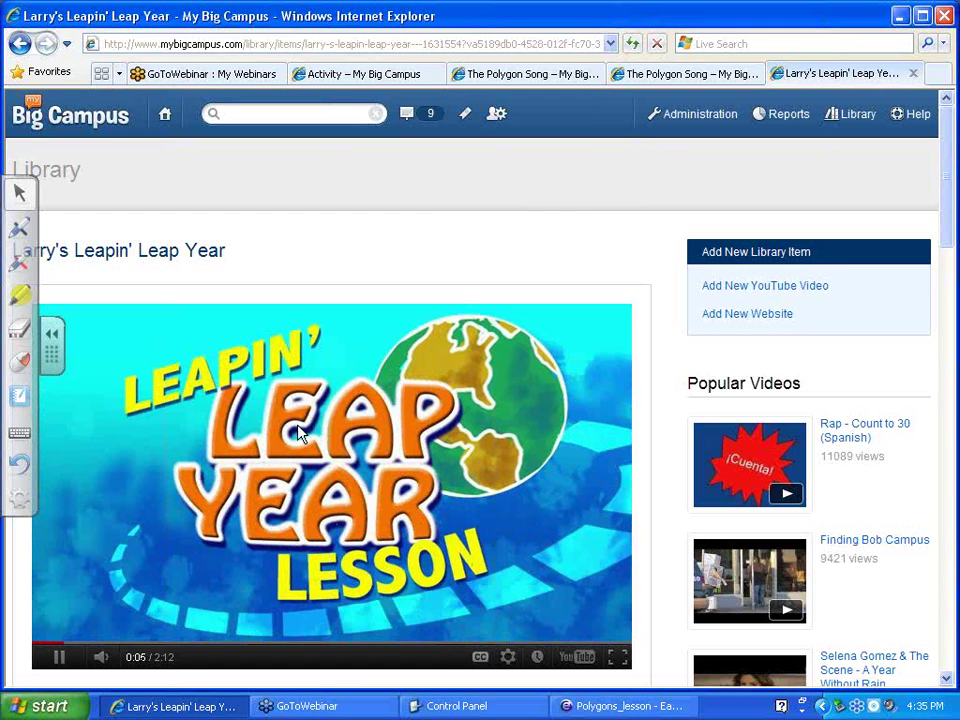
left_click(99, 641)
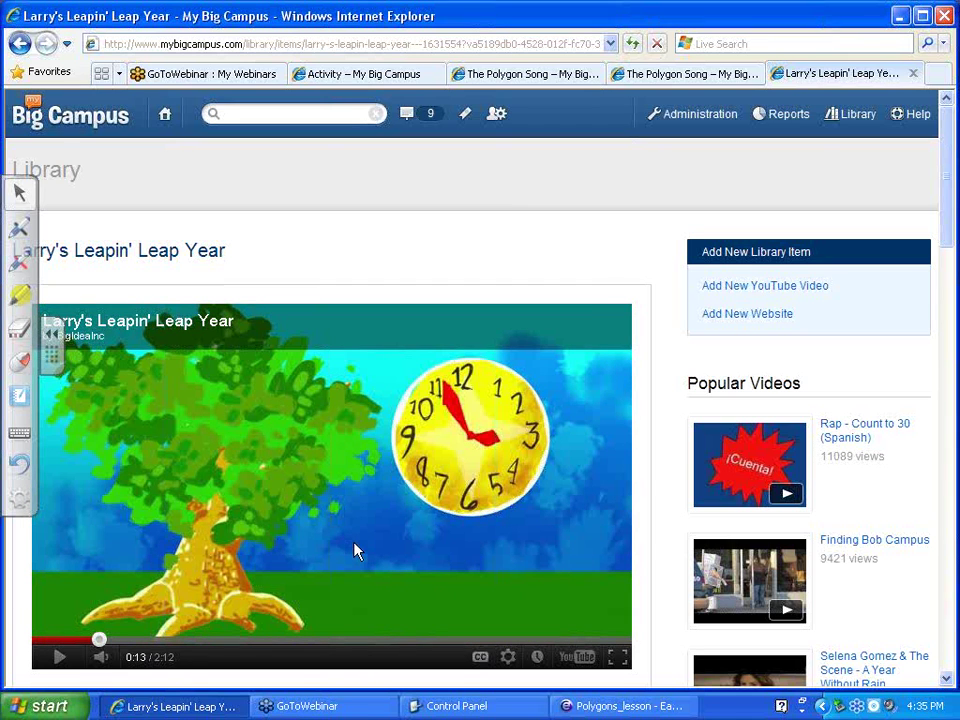
In the Polygons_lesson slides, close the Word wallet and follow The Polygon Song link
left_click(630, 708)
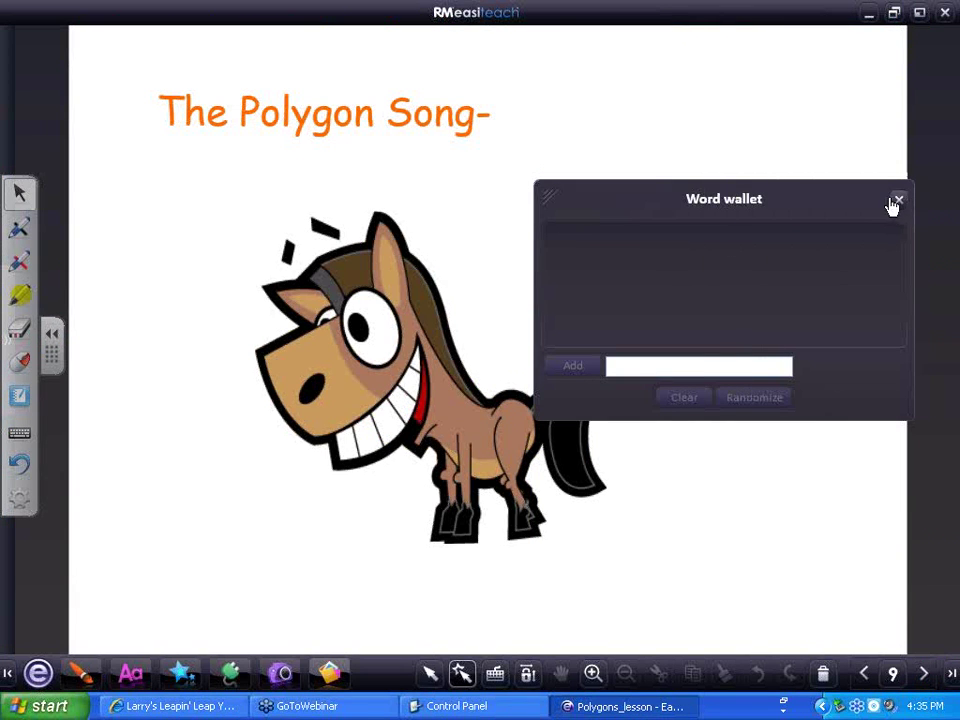
left_click(898, 200)
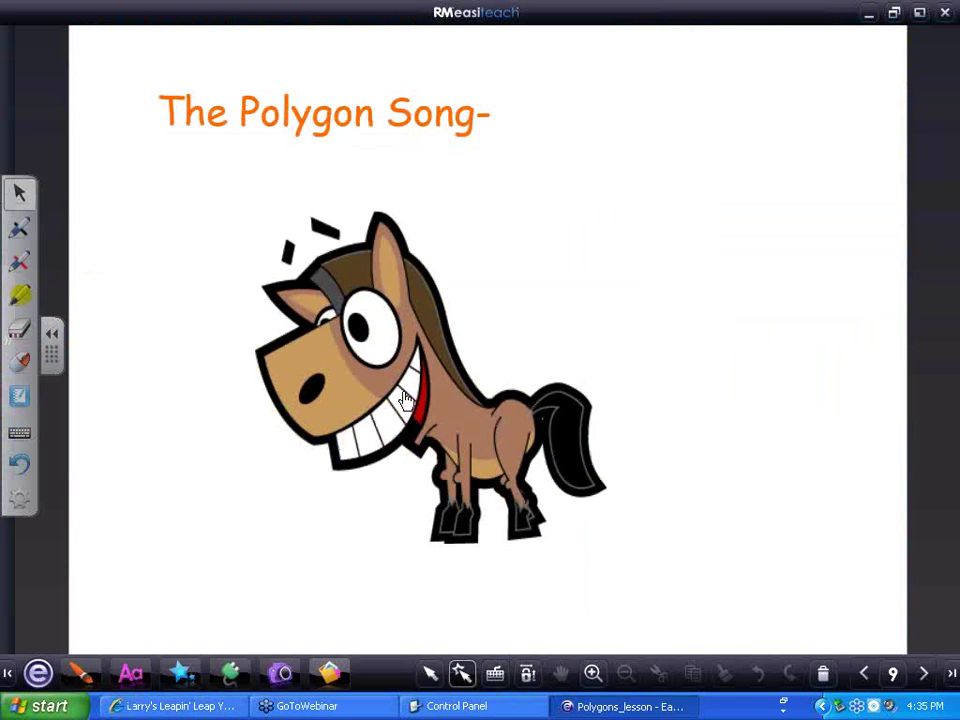
left_click(412, 402)
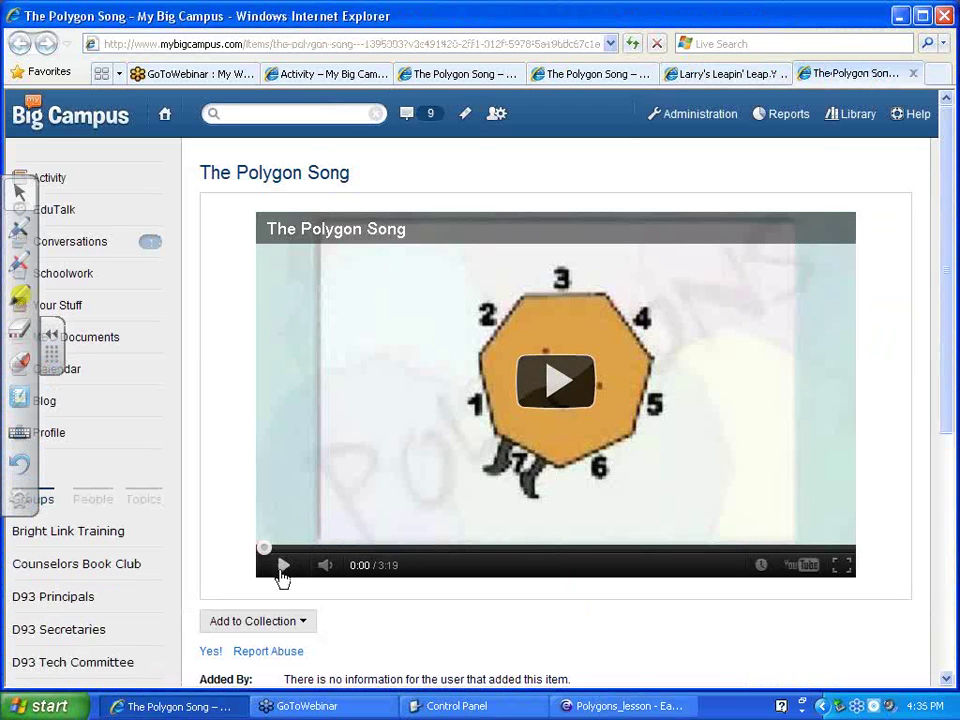
Start The Polygon Song video and switch the player to full screen
left_click(283, 566)
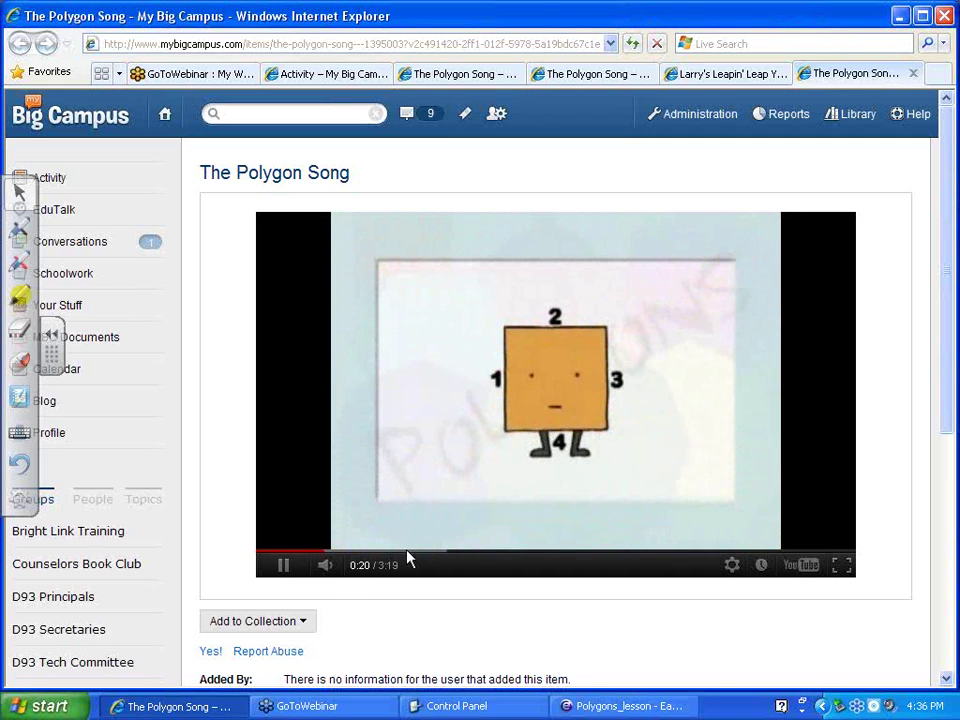
left_click(841, 566)
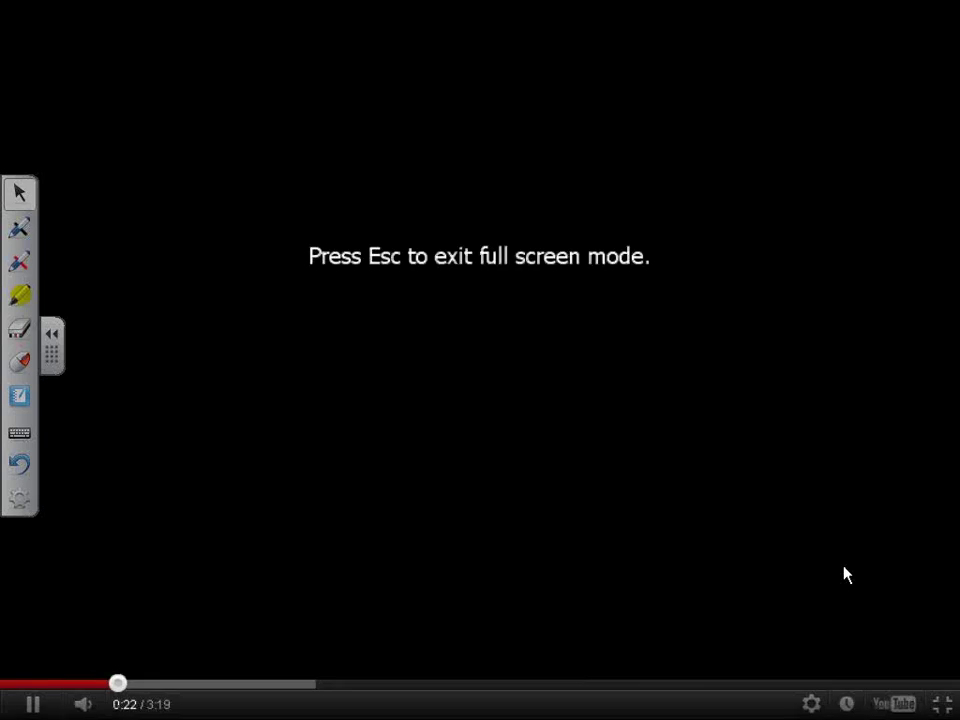
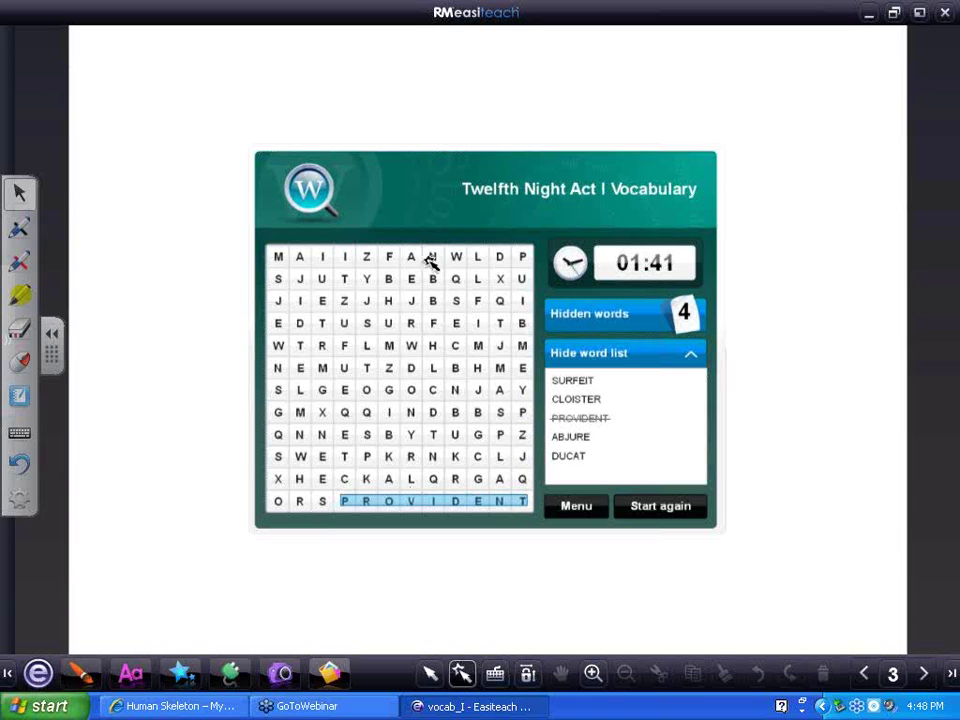
Cross off SURFEIT in the fourth row of the word search grid
left_click_drag(368, 324, 506, 328)
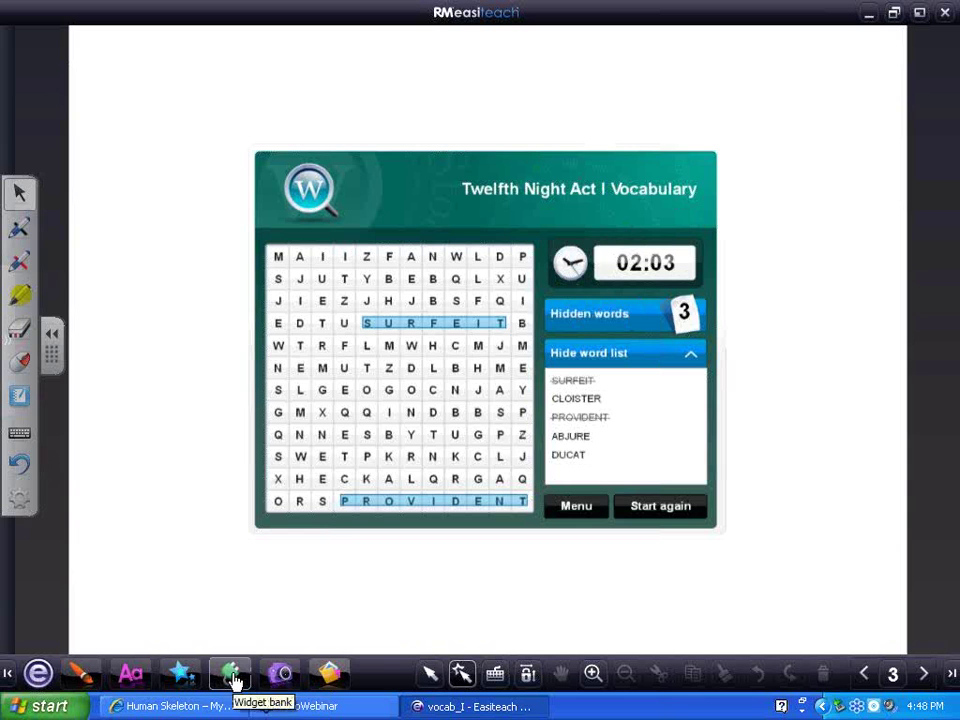
Place a Timer widget from the Widget bank on the page and select the stopwatch
left_click(231, 677)
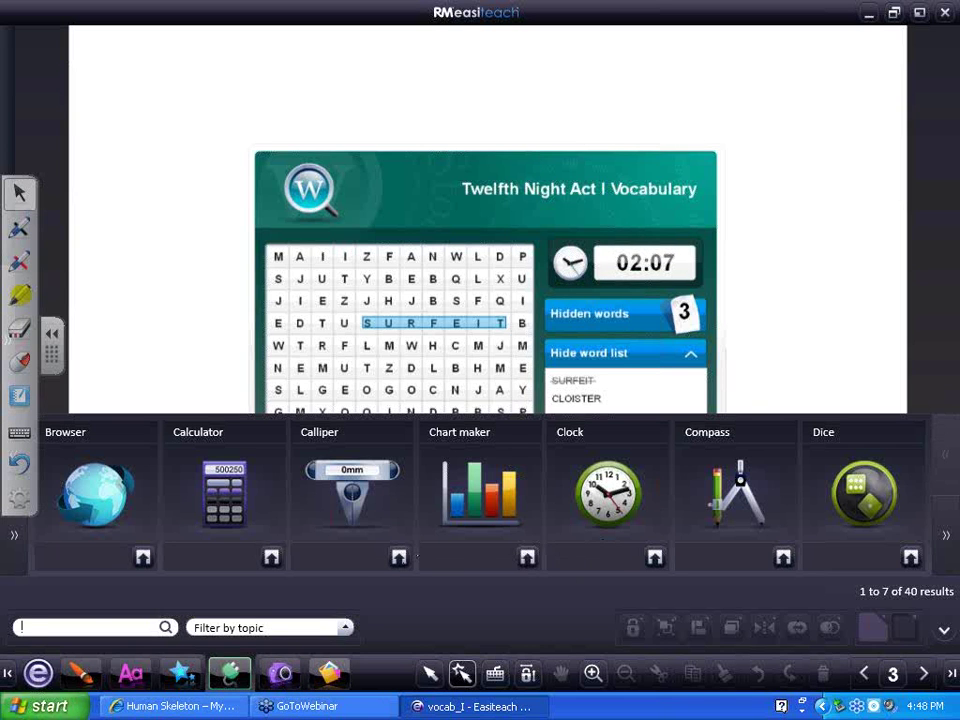
type("timer")
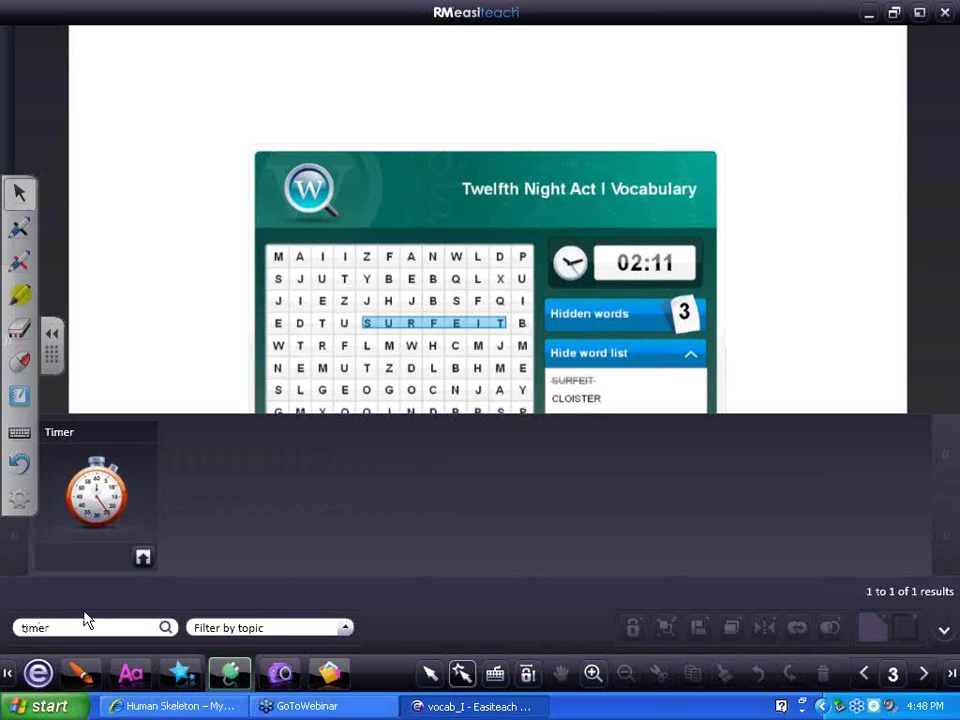
left_click_drag(140, 555, 133, 195)
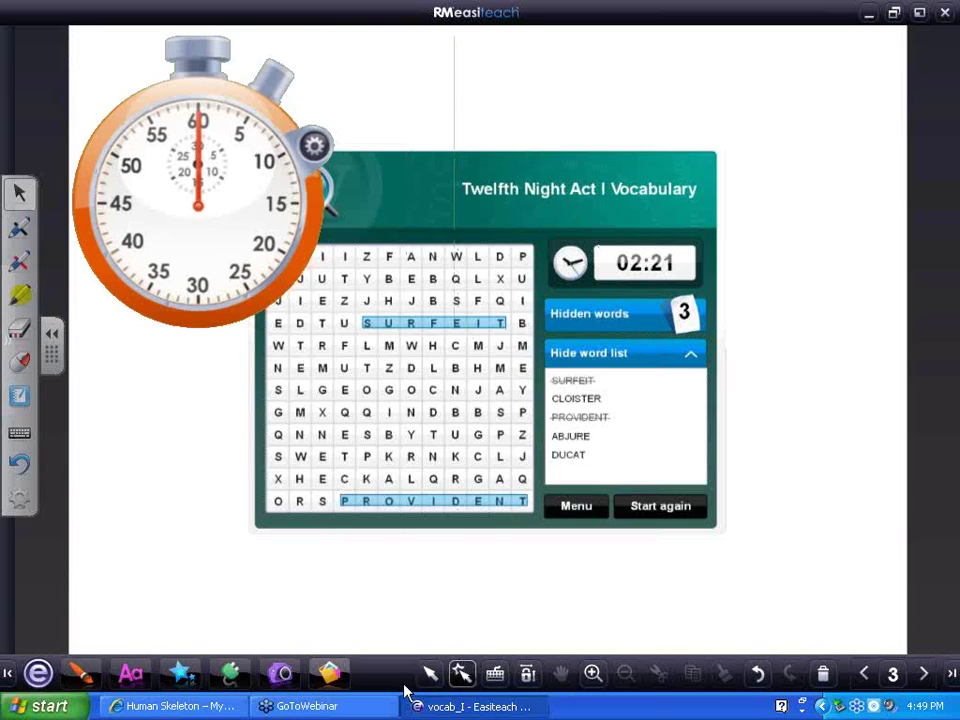
left_click(430, 673)
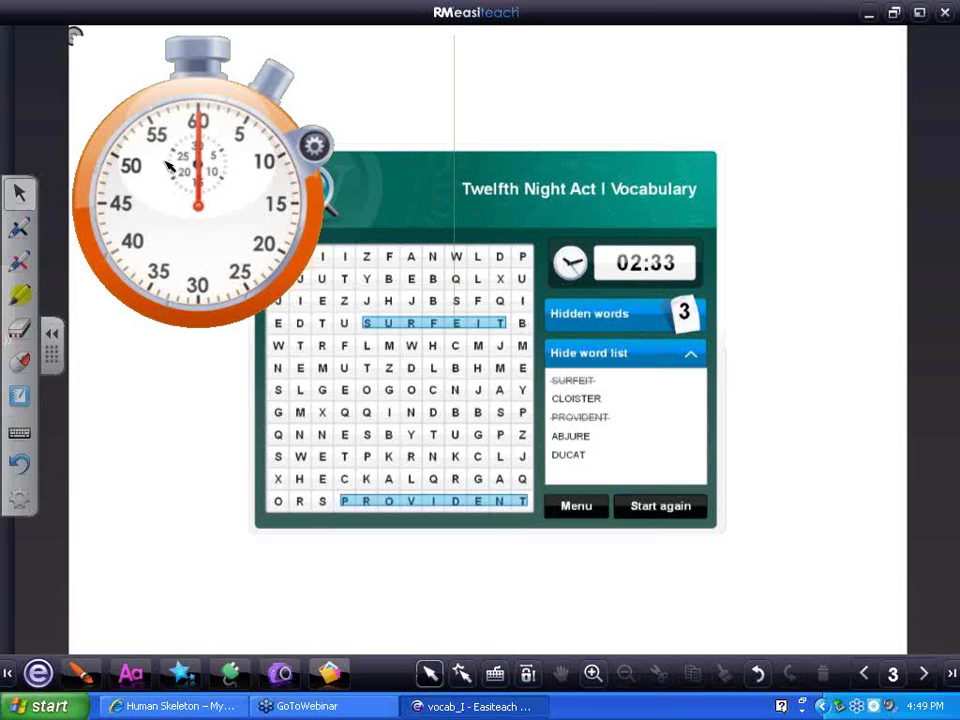
left_click(71, 33)
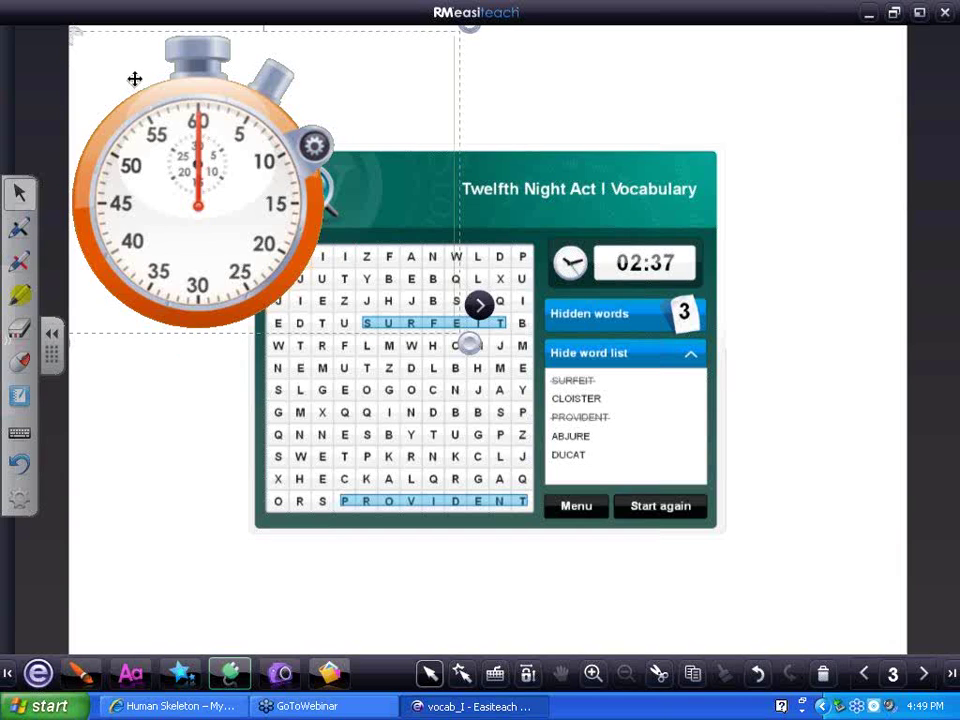
Delete the stopwatch and move the word search toward the lower right of the page
key("Delete")
left_click(248, 143)
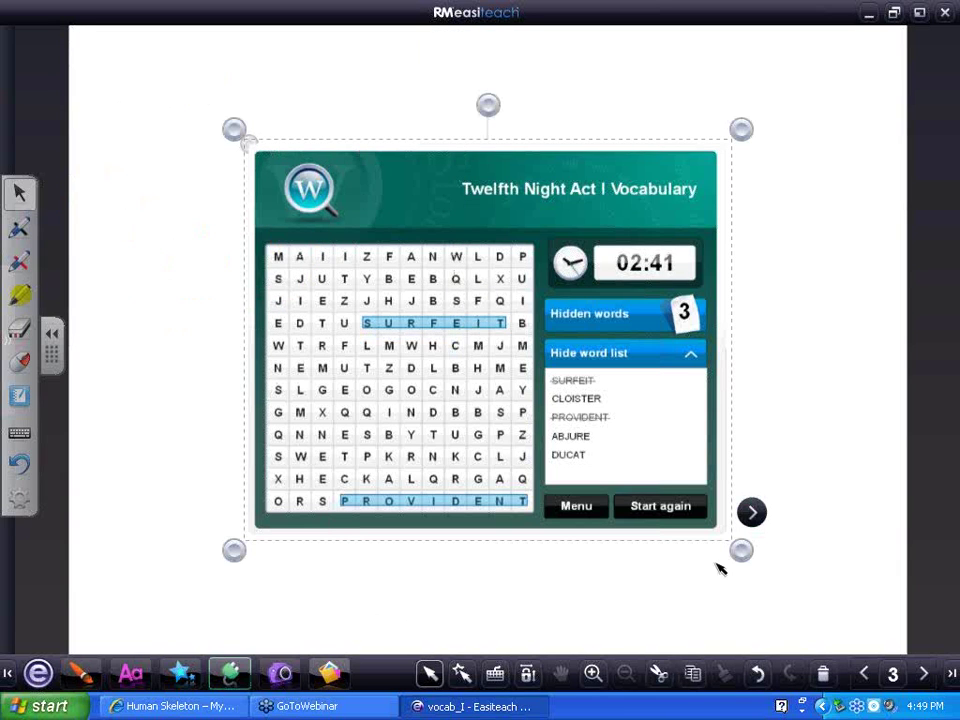
left_click(752, 513)
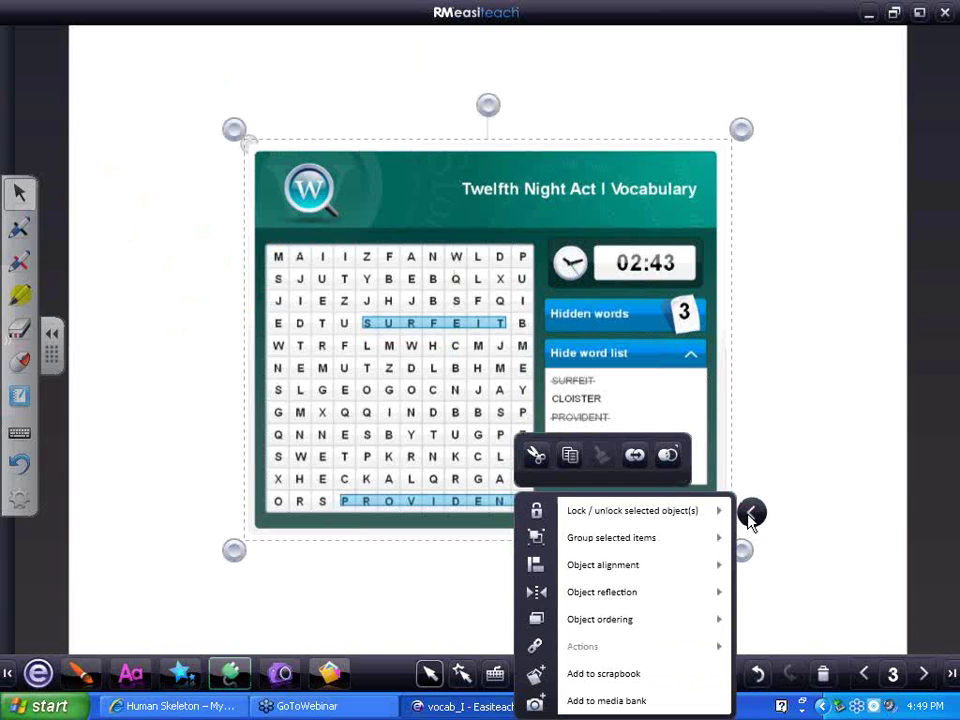
left_click(751, 514)
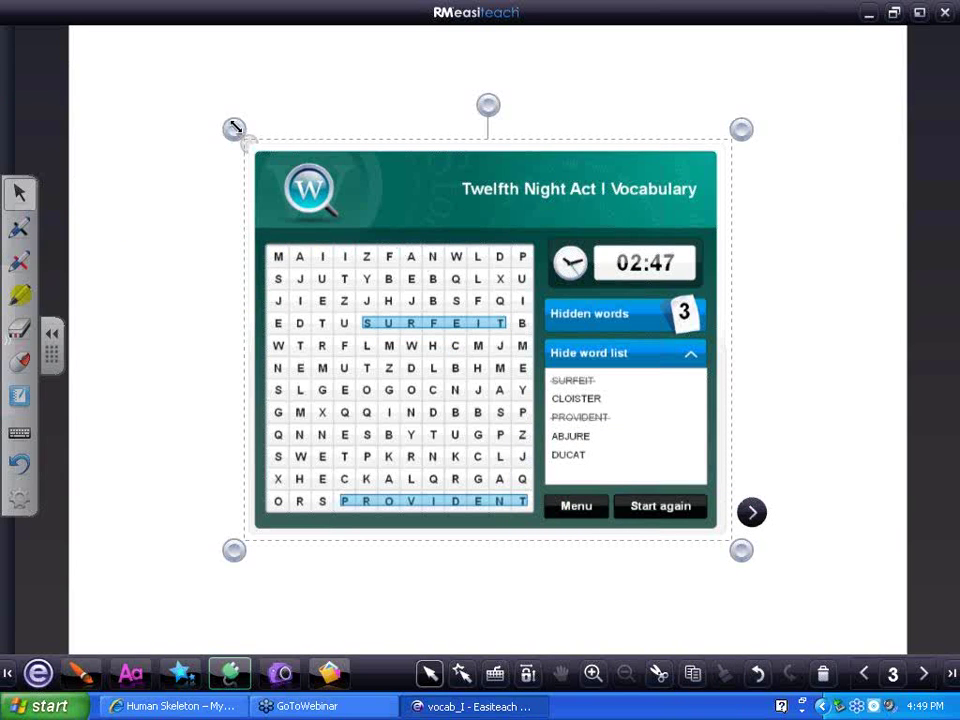
left_click_drag(360, 166, 497, 251)
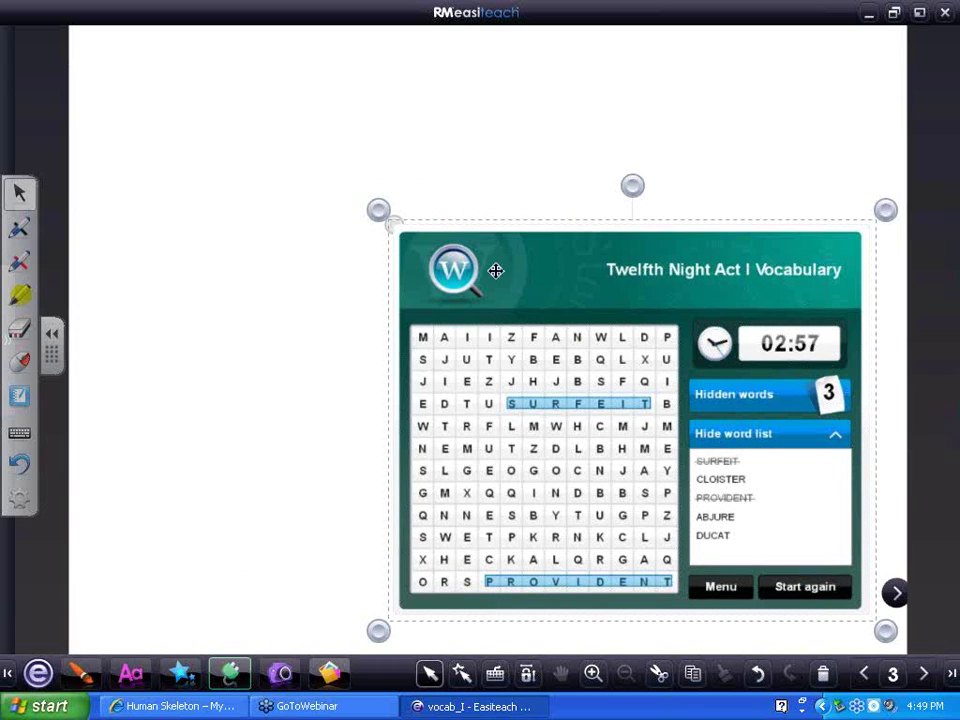
left_click(278, 541)
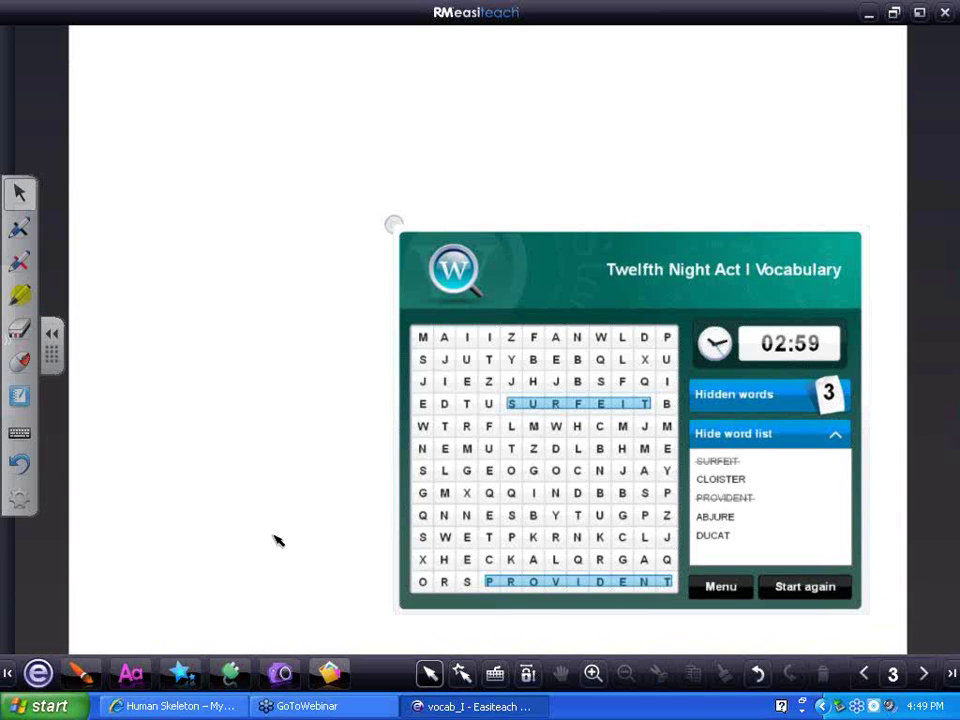
Exit Easiteach from the 'e' menu, answering No to saving changes
left_click(38, 673)
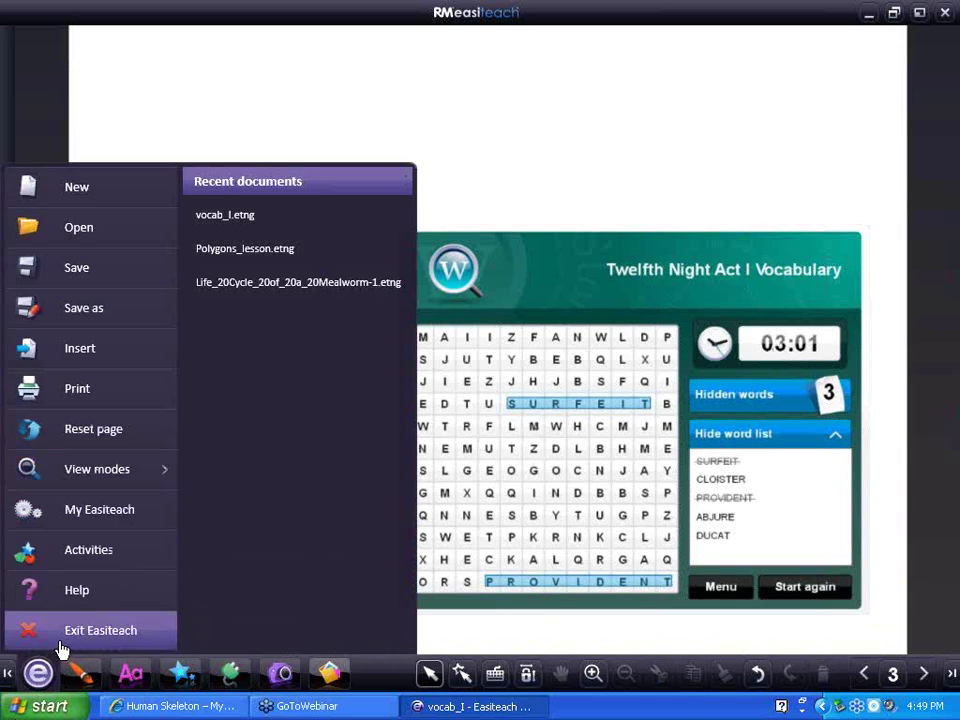
left_click(70, 640)
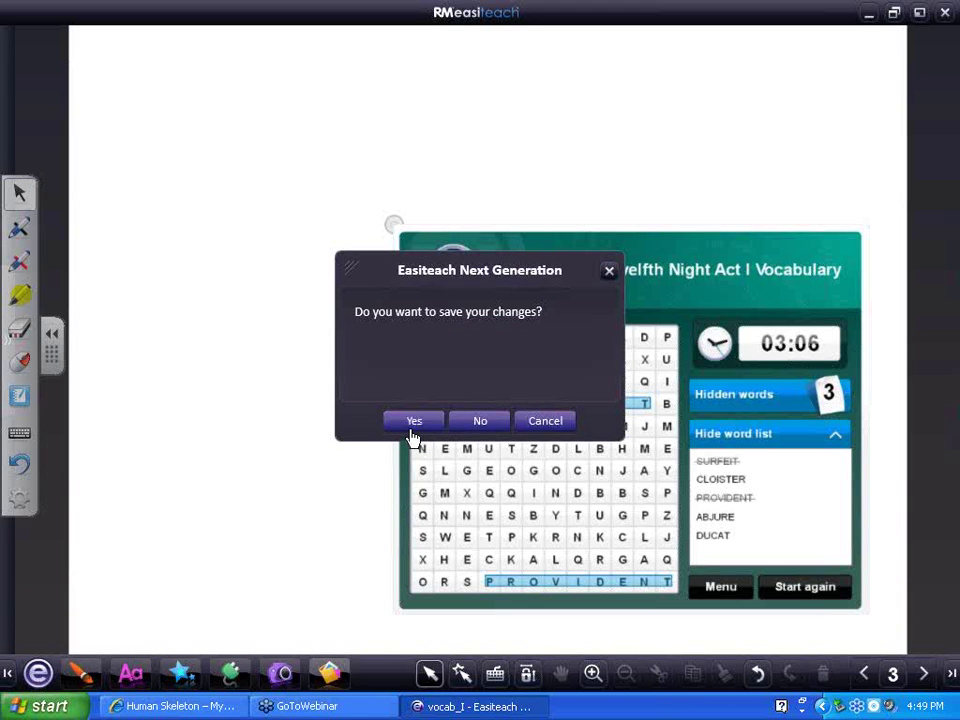
left_click(468, 432)
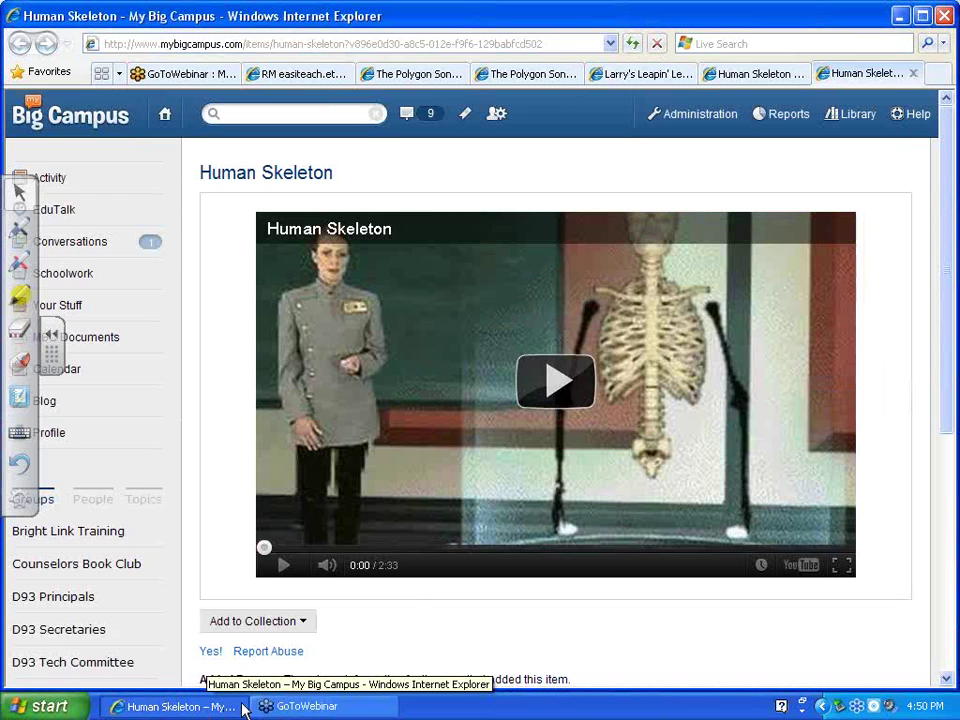
Switch to the RM easiteach browser tab and go back to the Schoolwork grading list
left_click(38, 706)
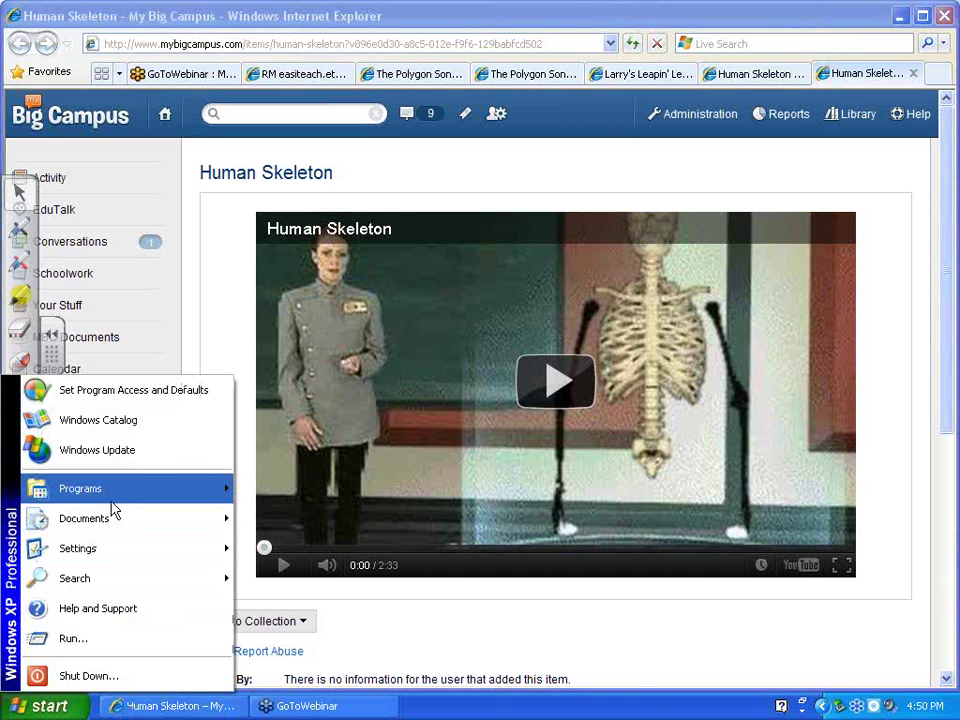
left_click(494, 636)
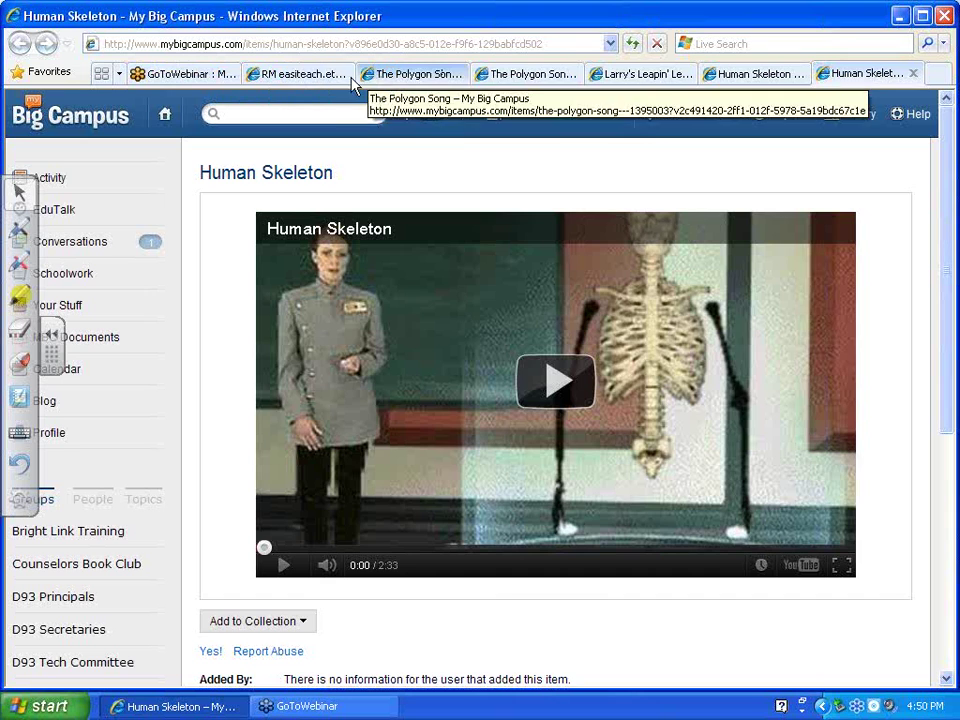
left_click(312, 78)
left_click(19, 43)
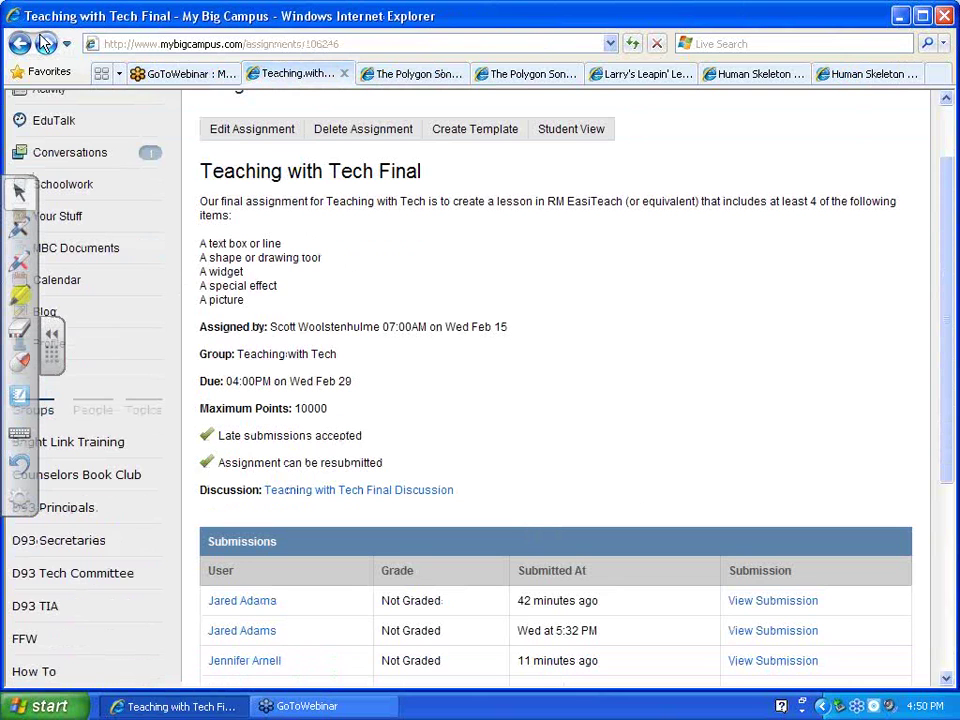
left_click(20, 43)
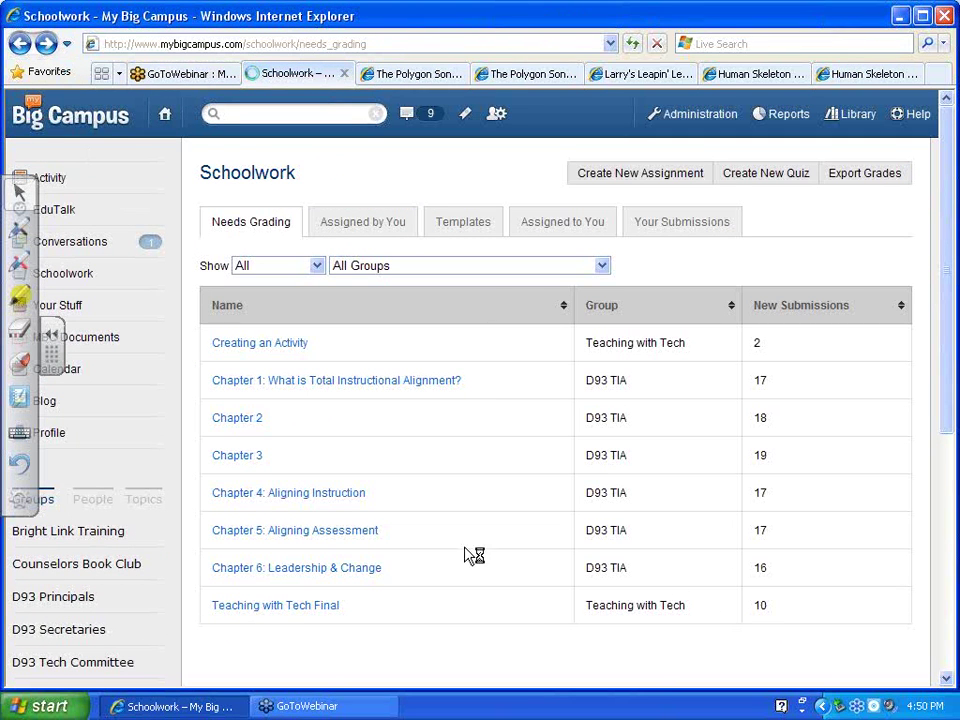
Return to Teaching with Tech Final and view a student's submission
key("alt+Right")
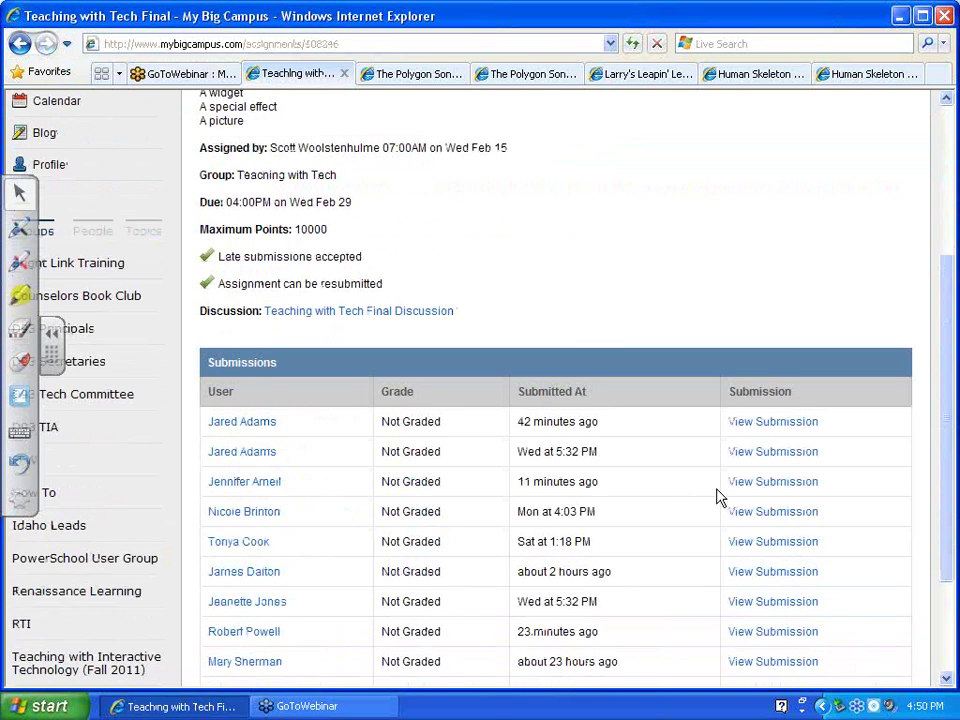
left_click(780, 482)
scroll(335, 540, "down", 2)
Cancel a Save Target As of the attachment and open the mean.median.etng page instead
right_click(335, 470)
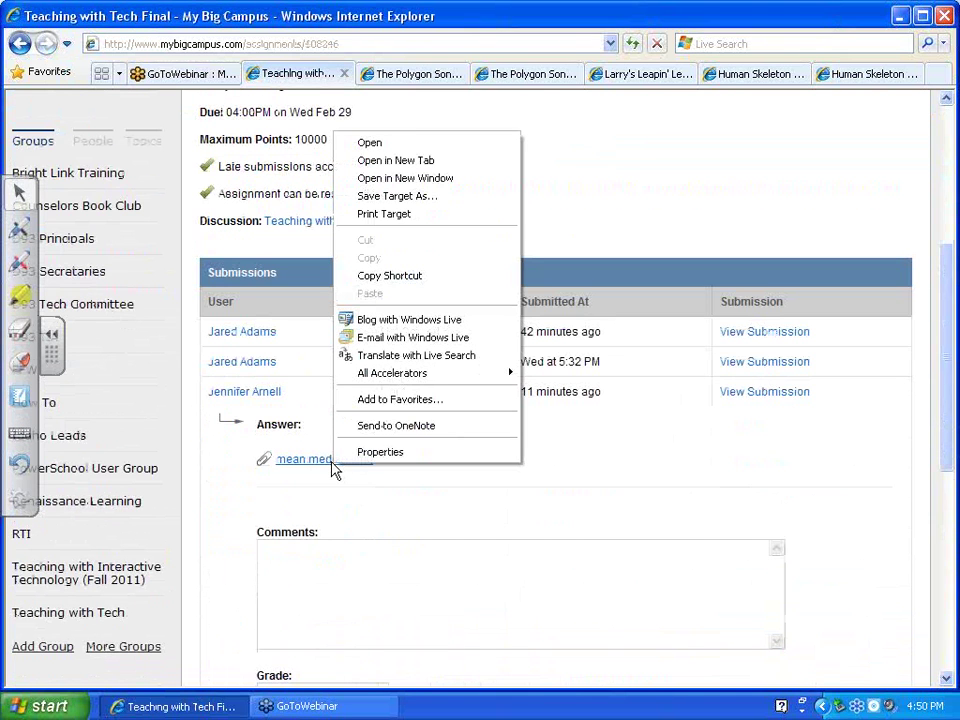
left_click(397, 196)
left_click(694, 582)
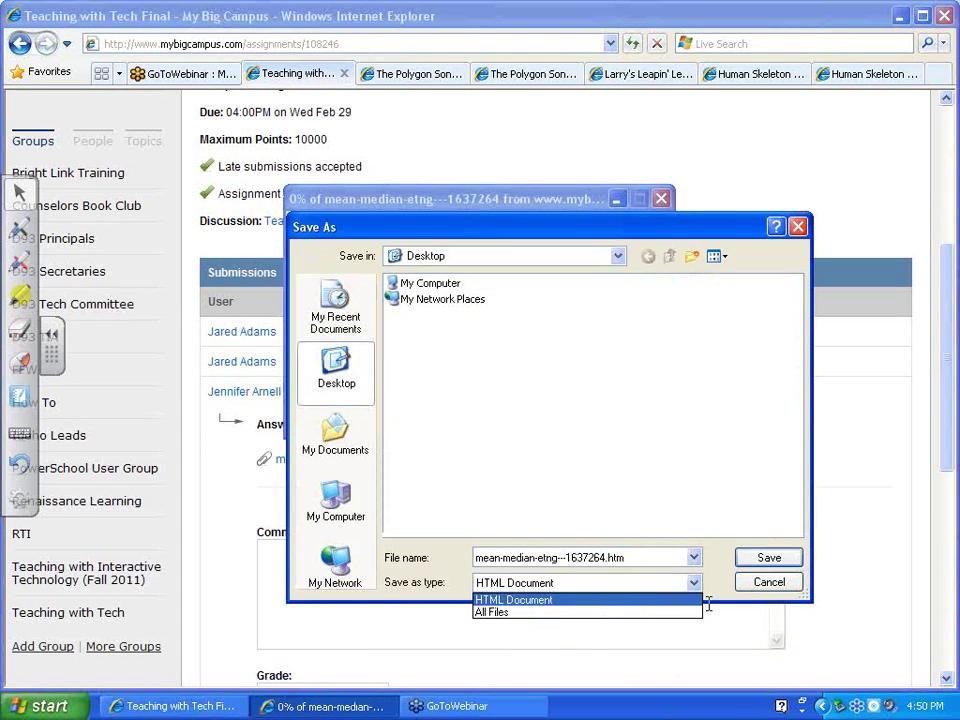
left_click(530, 600)
left_click(772, 584)
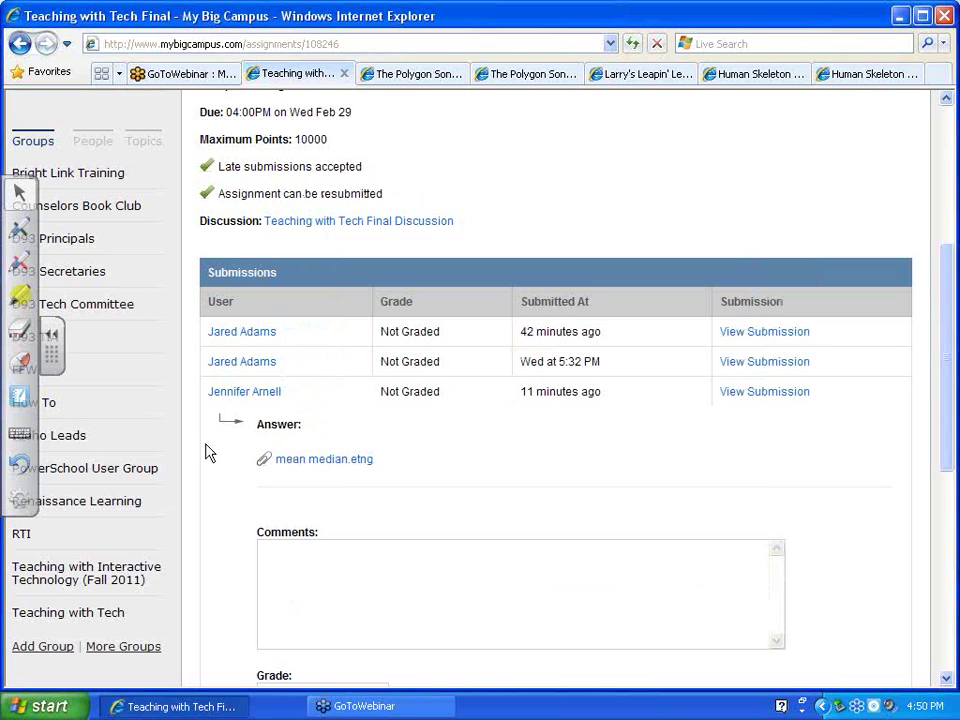
left_click(303, 461)
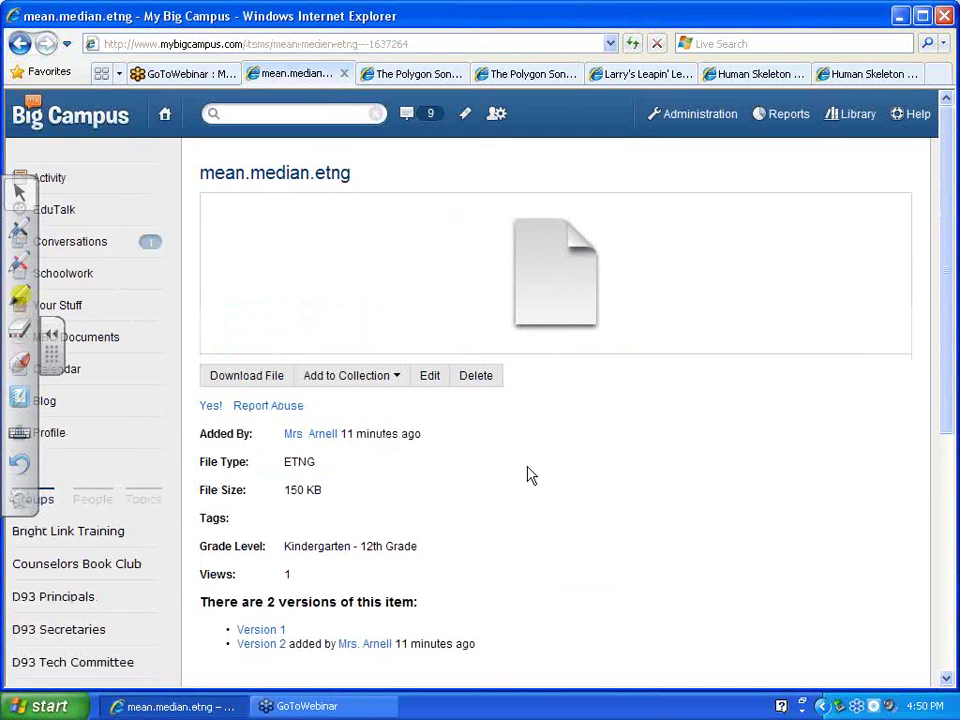
Download mean.median.etng to the Desktop as All Files type and open it
right_click(231, 387)
left_click(275, 445)
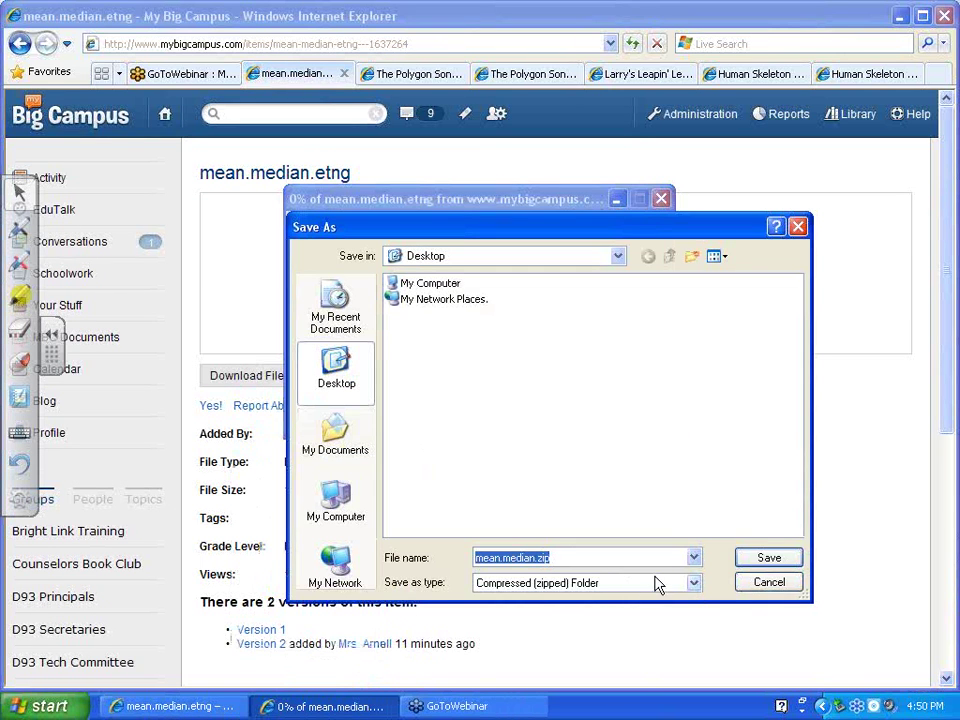
left_click(693, 583)
left_click(620, 616)
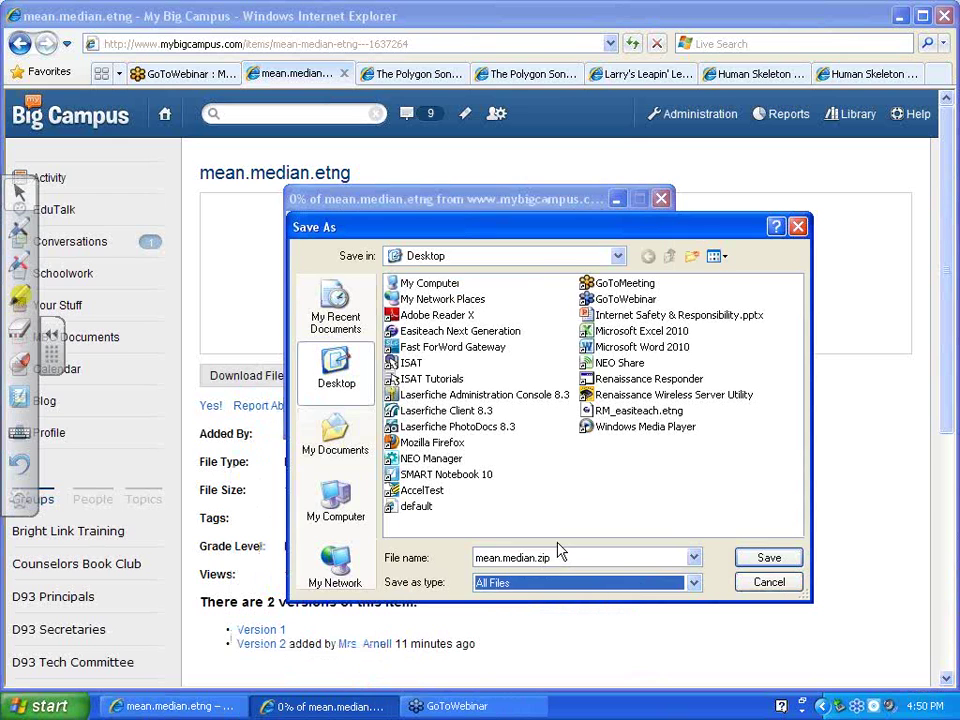
left_click(561, 556)
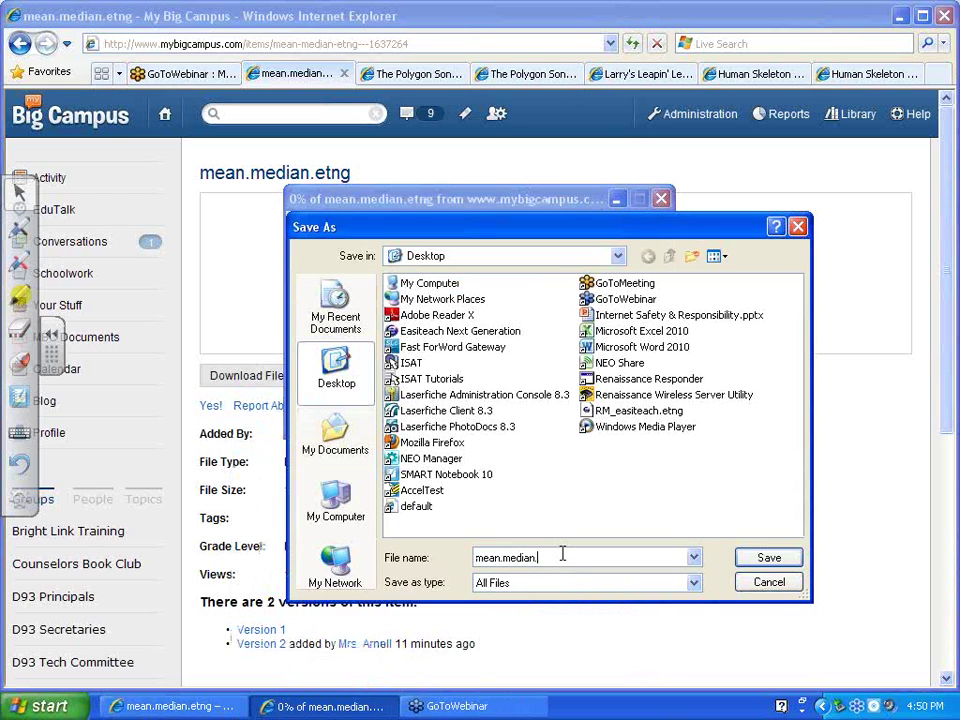
key("Return")
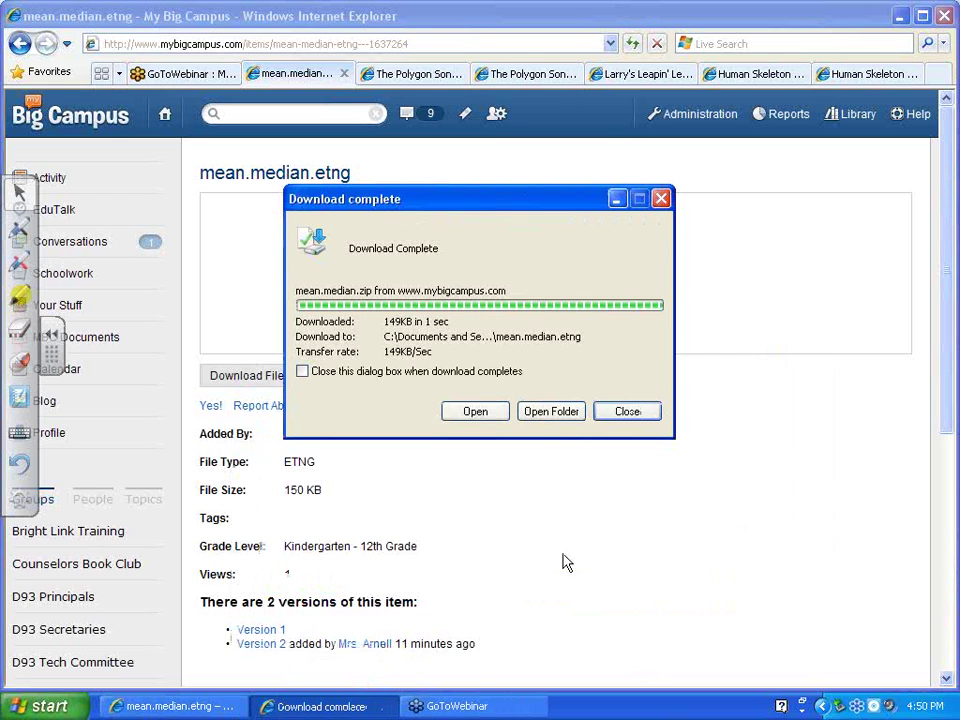
left_click(473, 413)
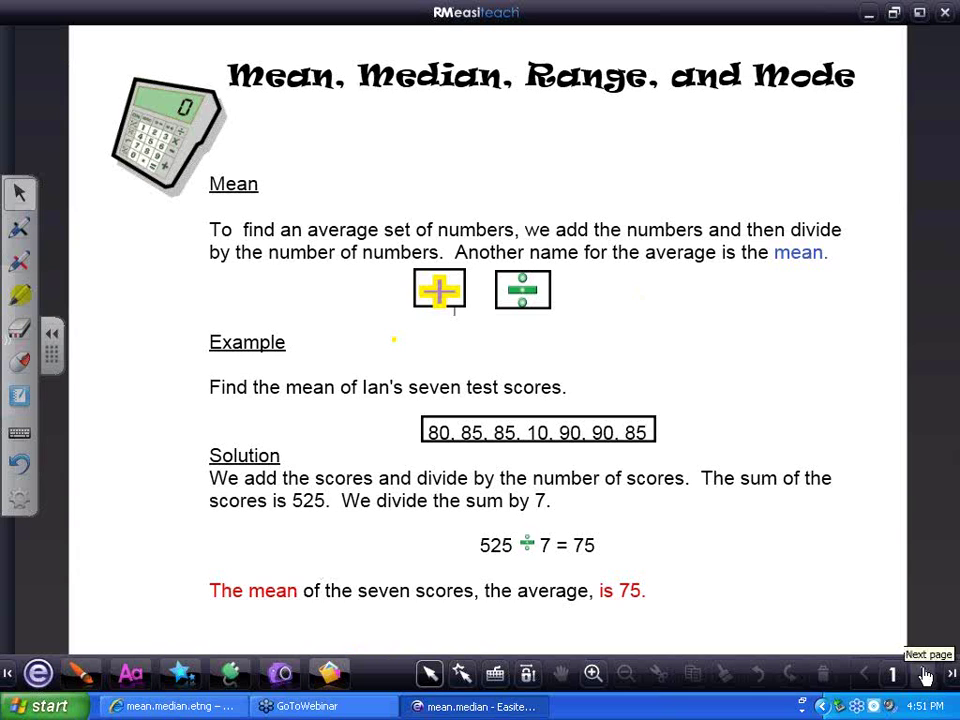
Step through lesson pages 2, 3 and 4 to the page 5 practice exercise
left_click(925, 676)
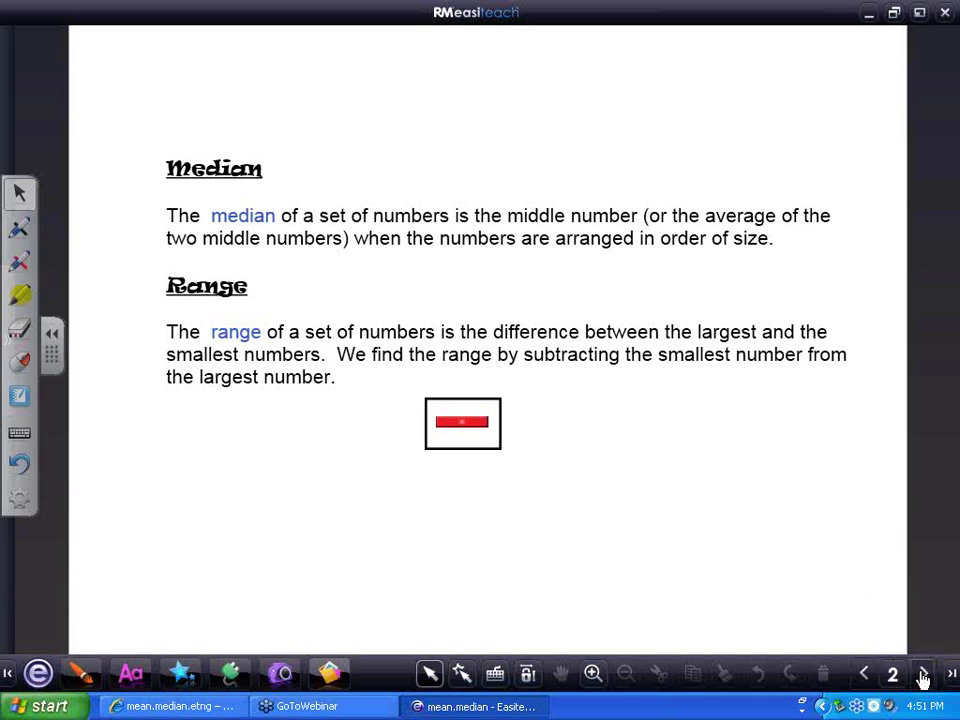
left_click(922, 678)
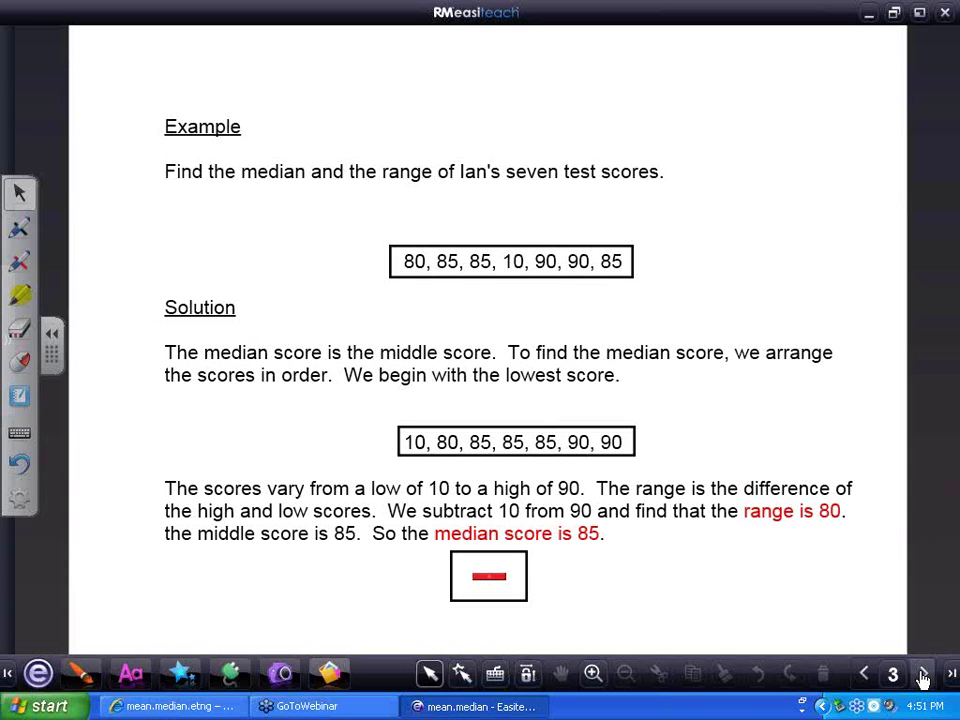
left_click(619, 267)
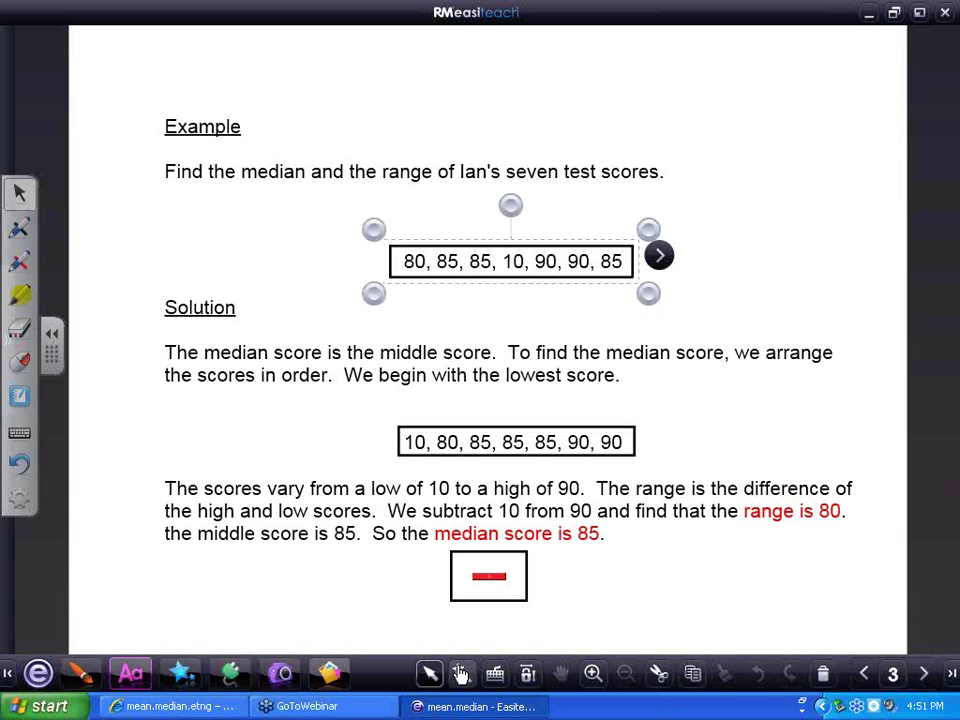
left_click(460, 675)
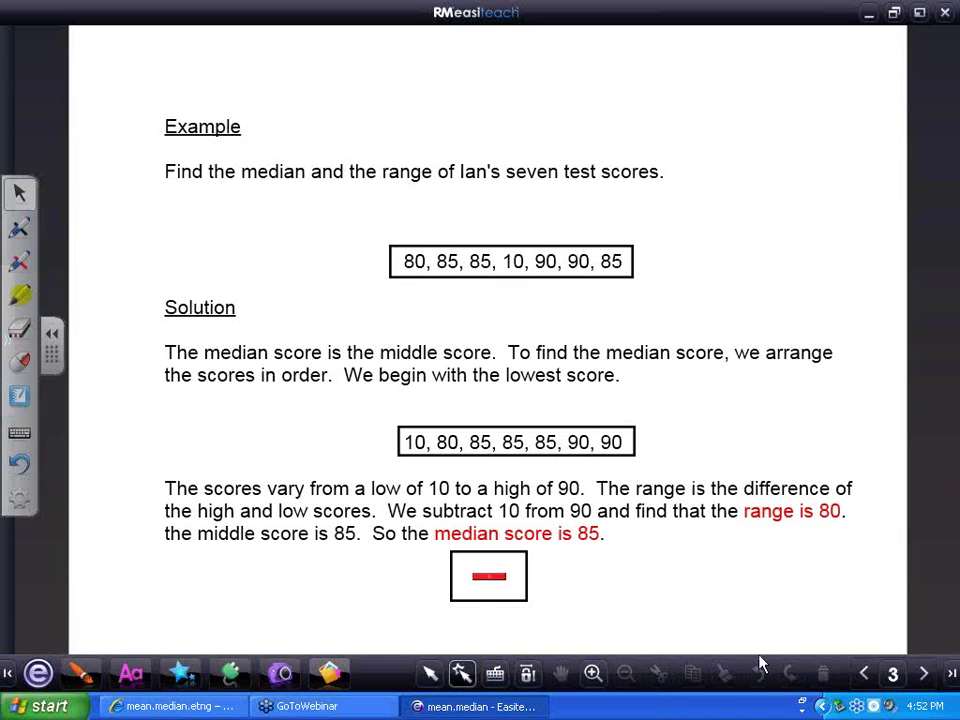
left_click(927, 679)
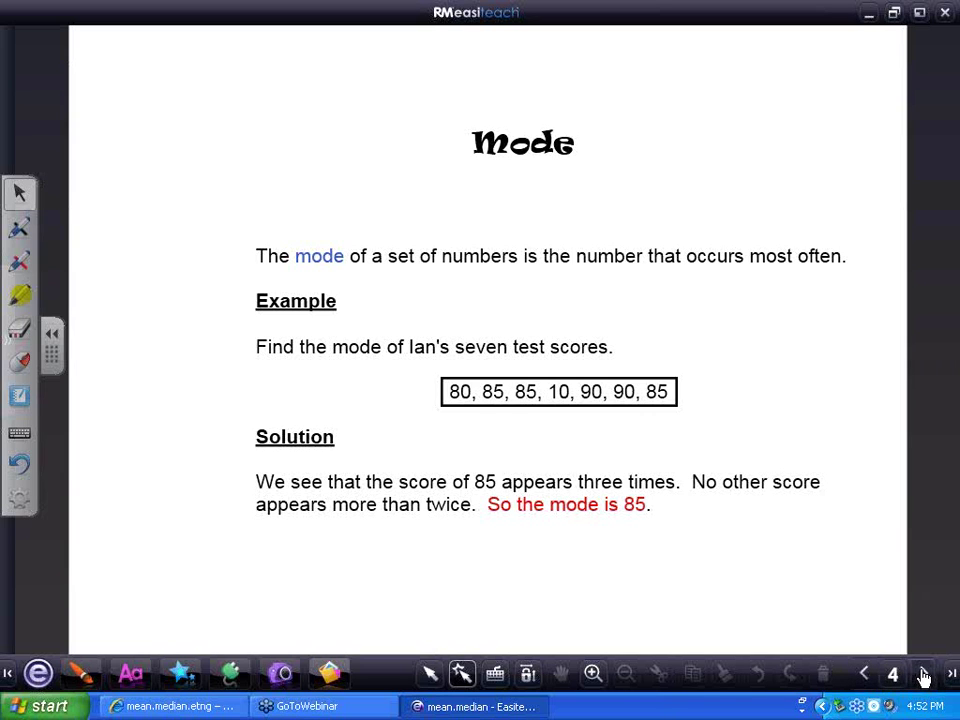
left_click(922, 675)
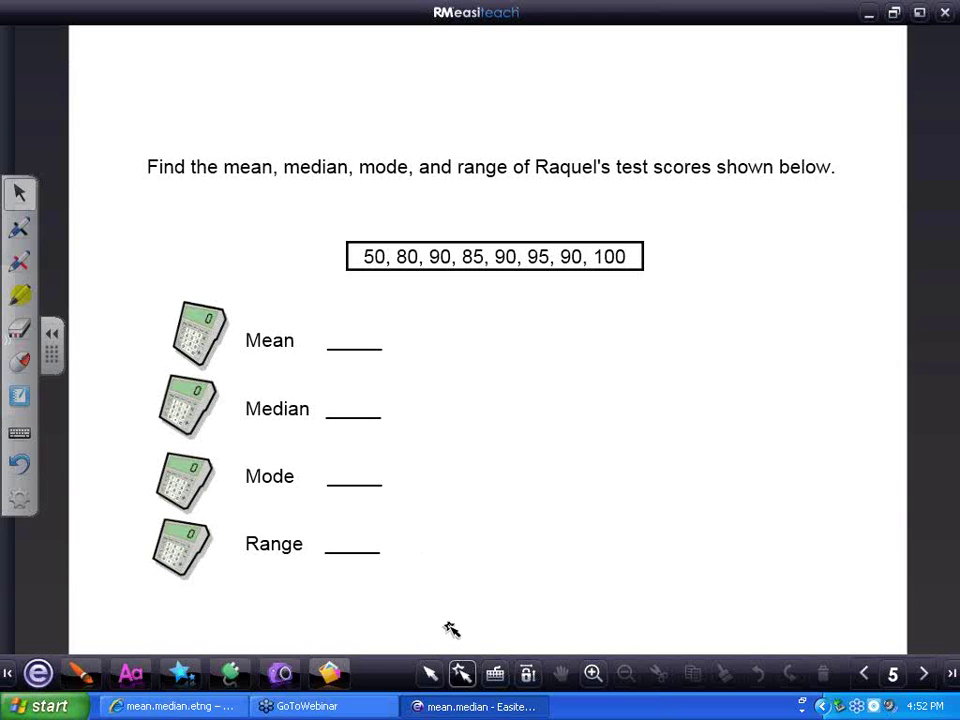
Open the word wallet of 90, 85, 50, 90 and move it right of the answer blanks
left_click(130, 673)
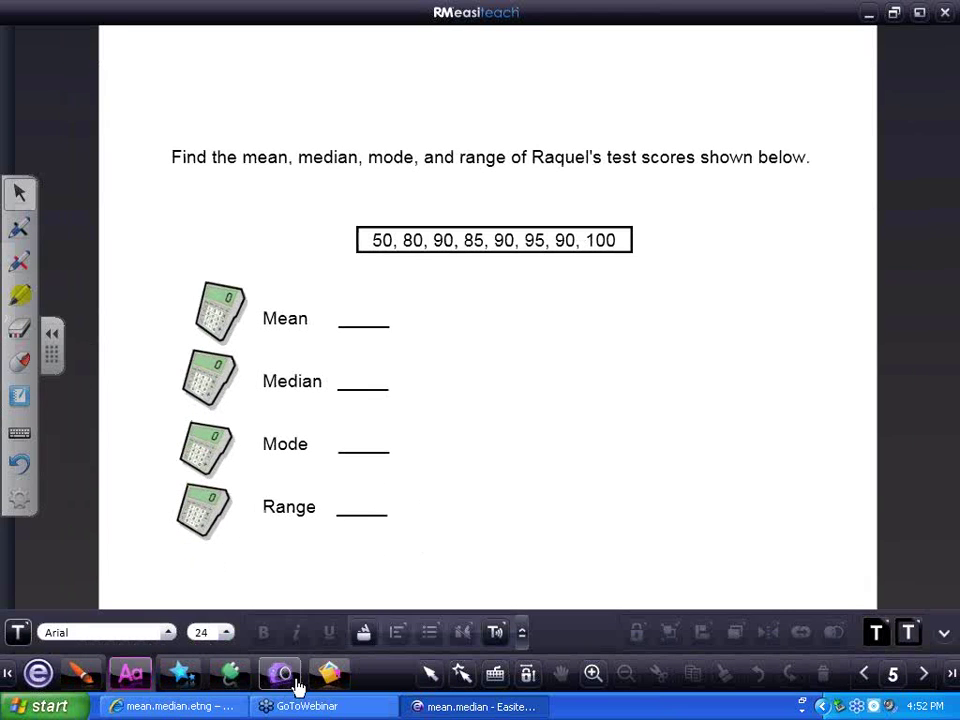
left_click(364, 634)
left_click_drag(551, 223, 779, 301)
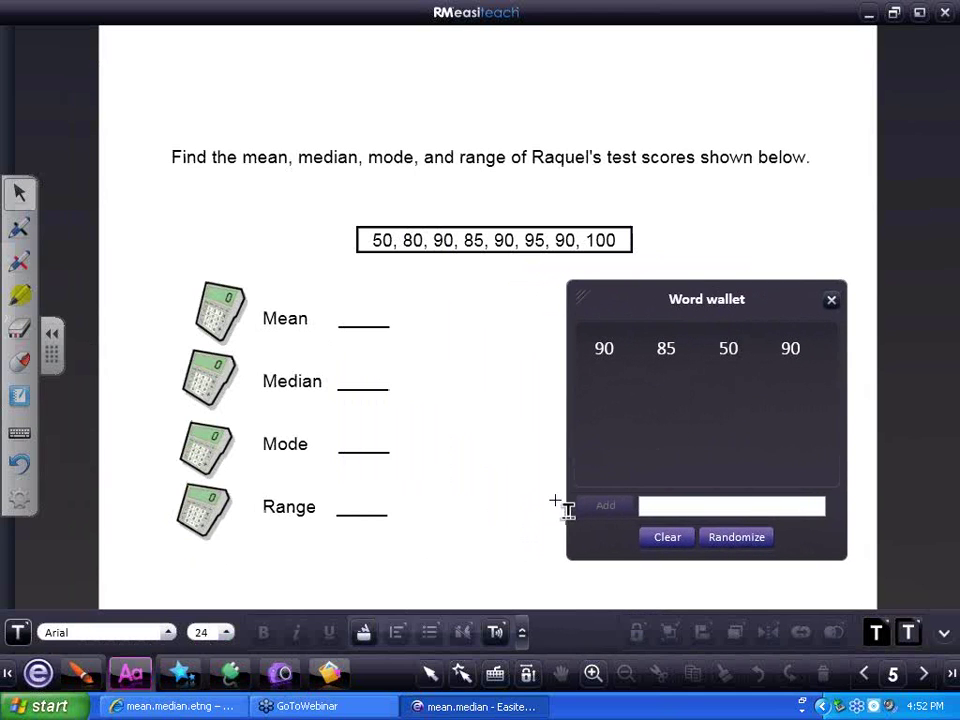
left_click(461, 673)
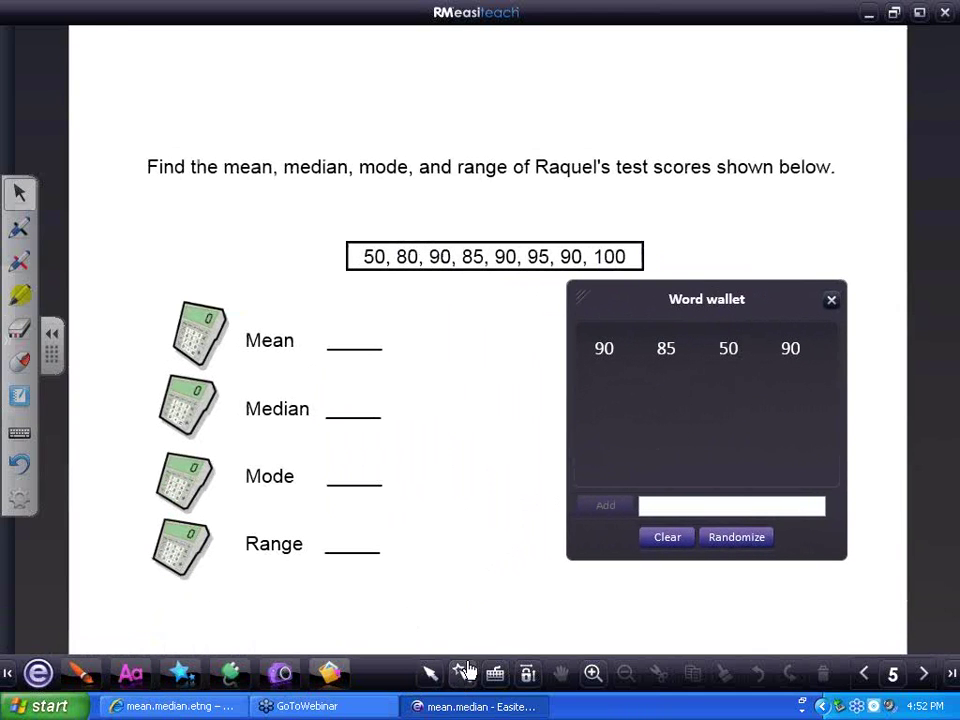
left_click_drag(765, 302, 790, 314)
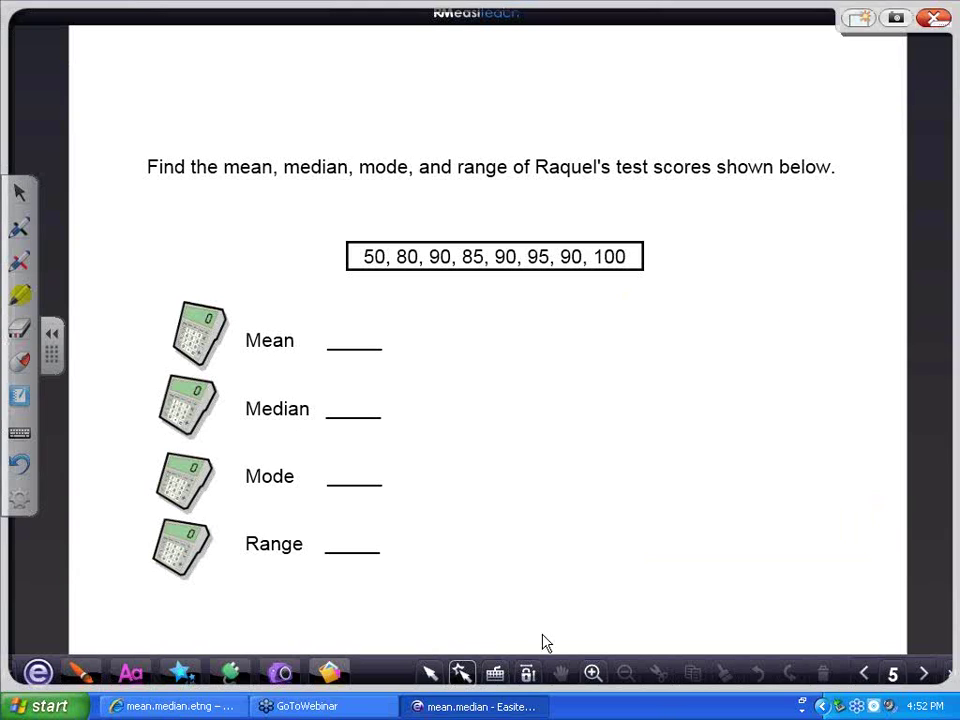
left_click(527, 672)
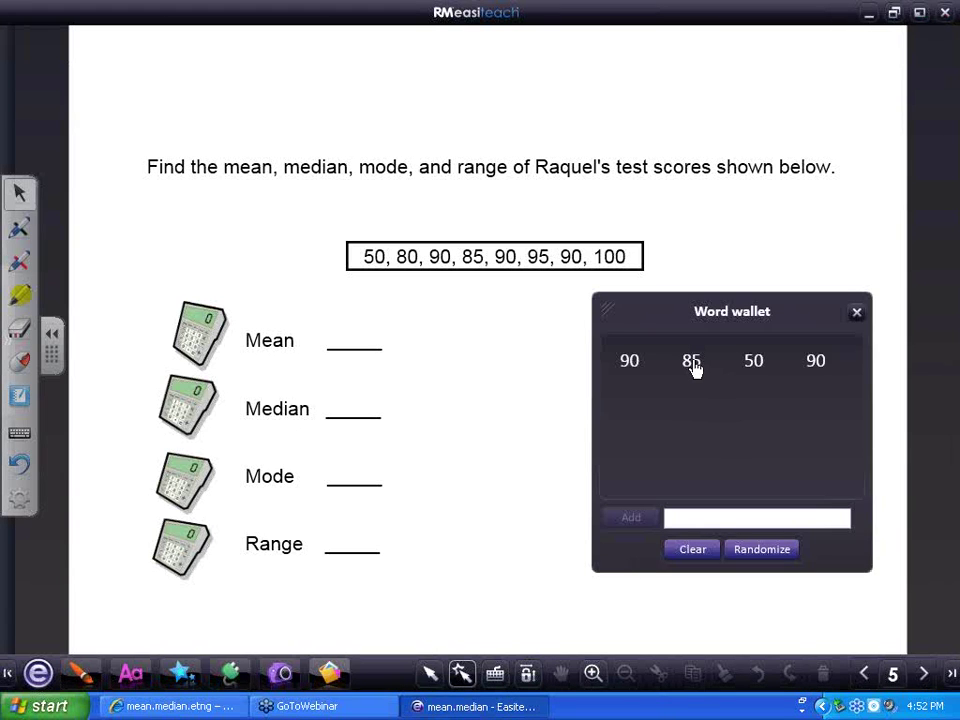
Fill the Mean, Median, Mode and Range blanks with 85, 90, 90 and 50
left_click_drag(696, 364, 352, 343)
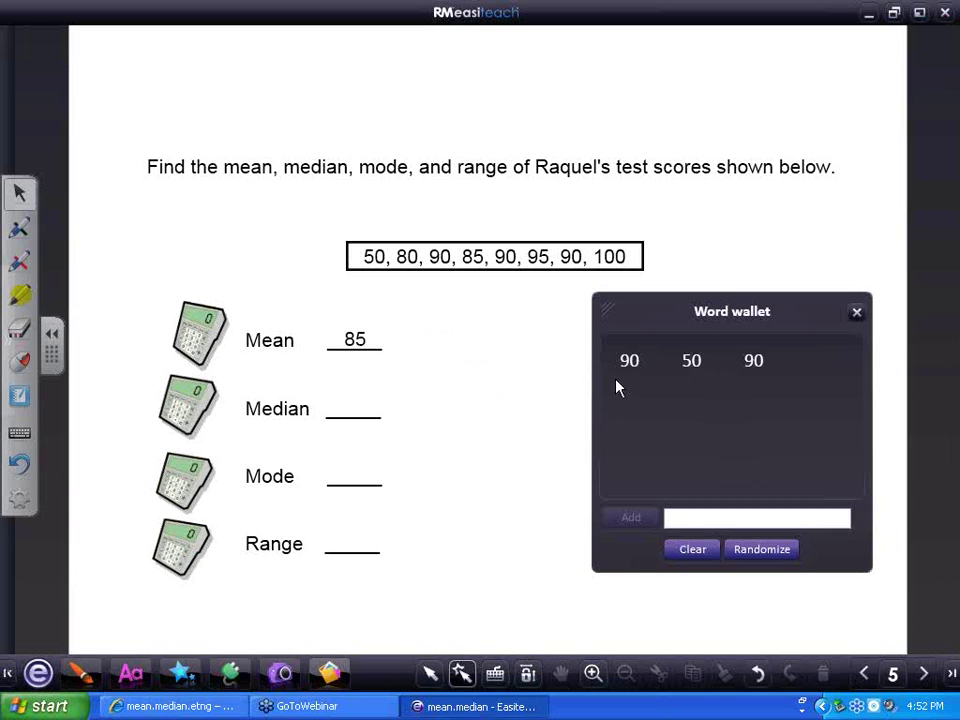
left_click_drag(632, 363, 383, 405)
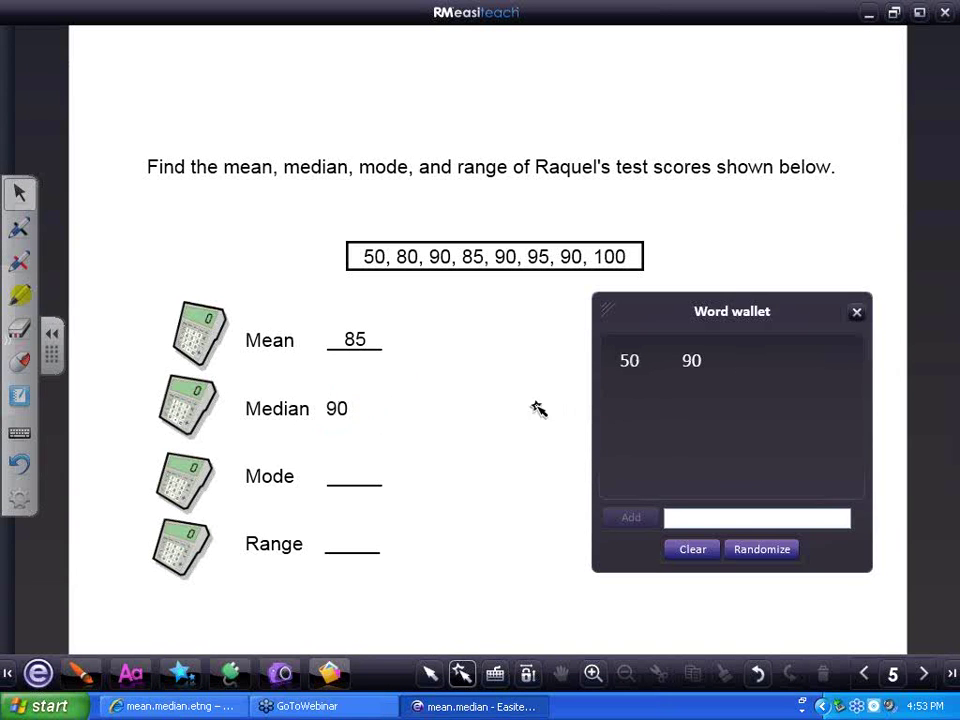
left_click_drag(688, 362, 347, 461)
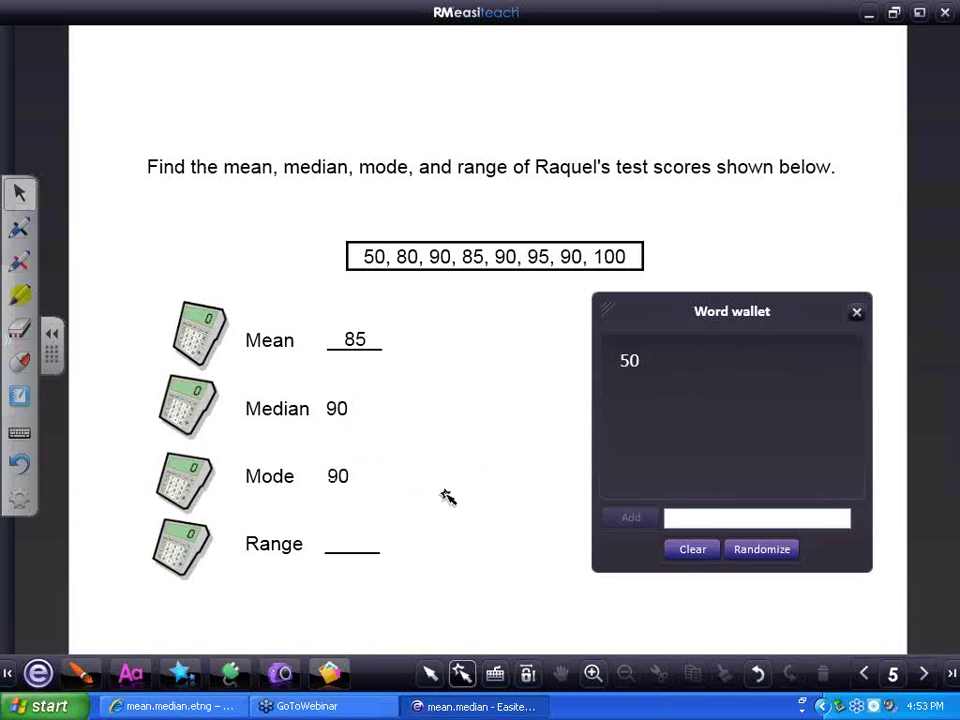
left_click_drag(626, 370, 341, 540)
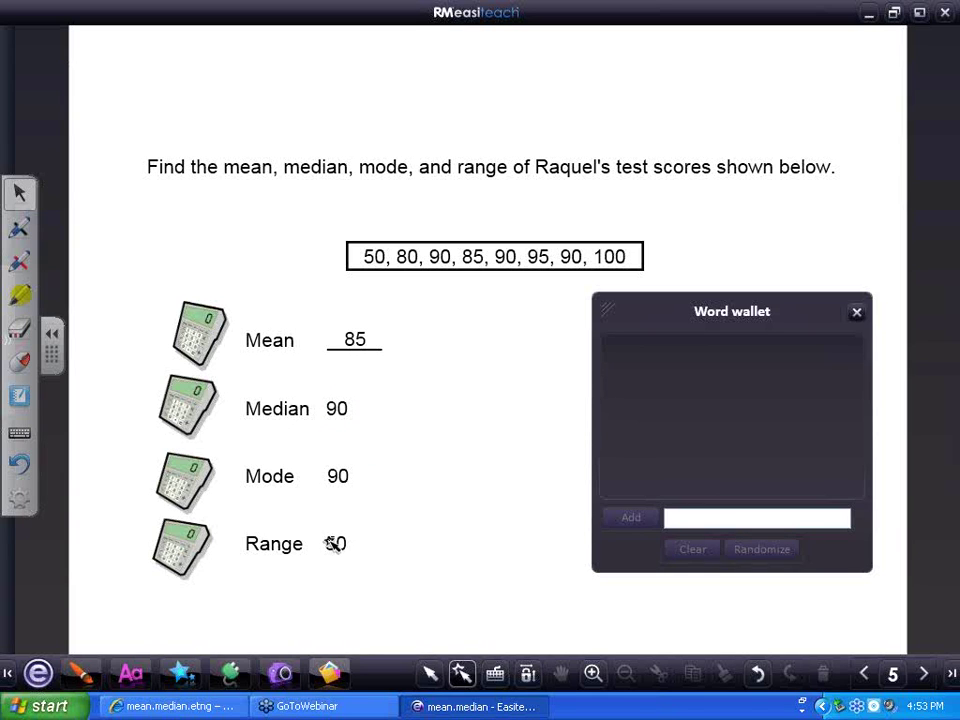
Reveal the answer boxes for Range 50, Mode 90, Median 90 and Mean 85
left_click(182, 547)
left_click(182, 482)
left_click(185, 426)
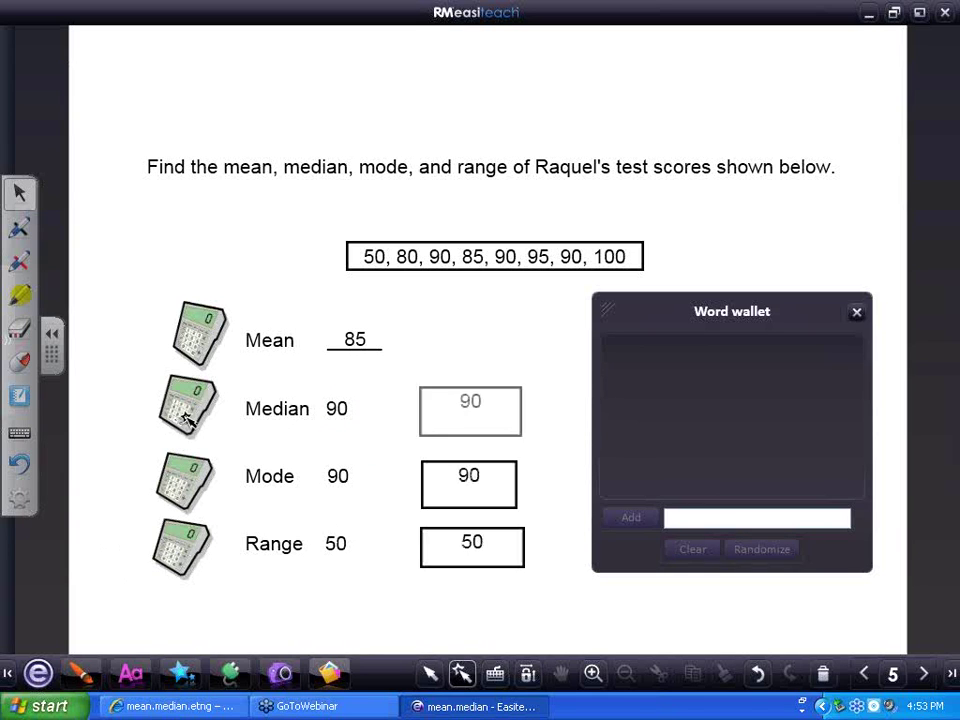
left_click(201, 338)
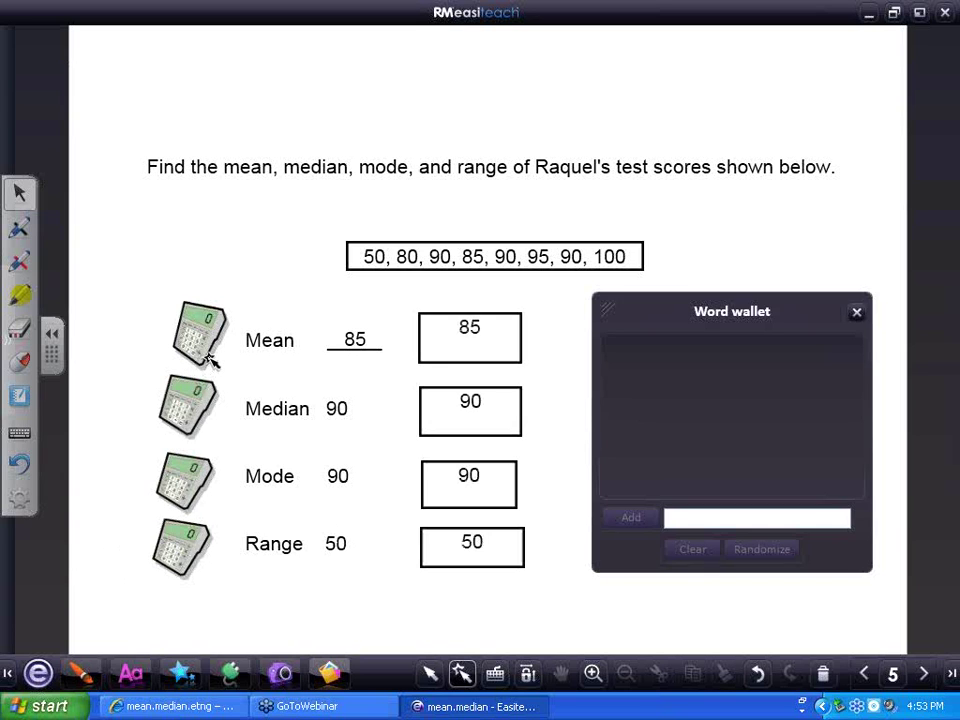
Close the emptied word wallet to leave the answered page 5 exercise showing
left_click(855, 313)
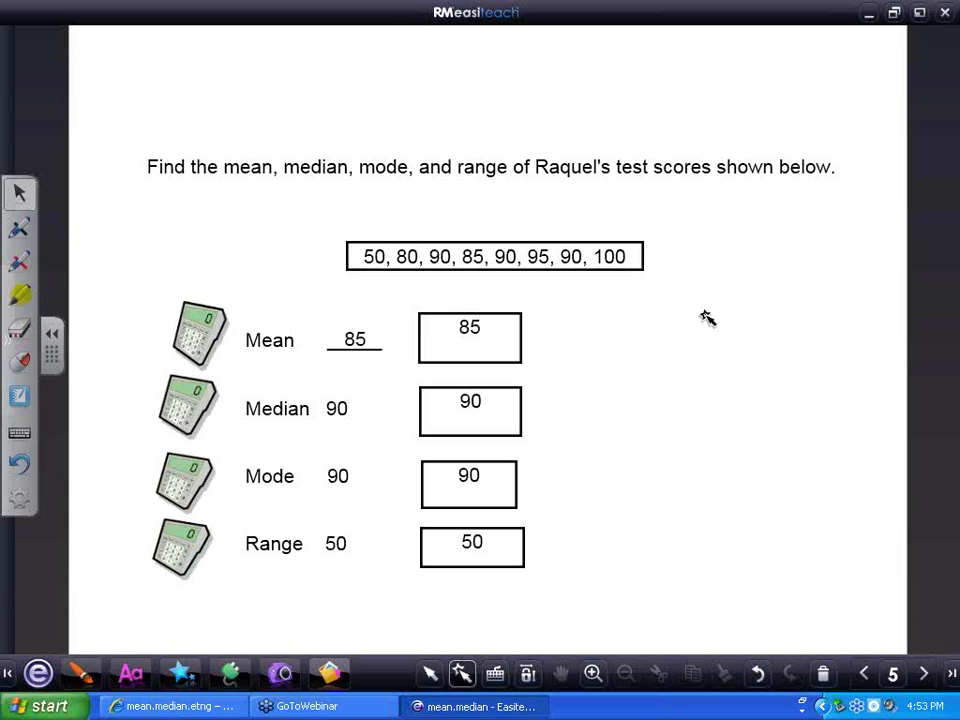
Close the Easiteach lesson without saving changes and minimize Internet Explorer
left_click(945, 17)
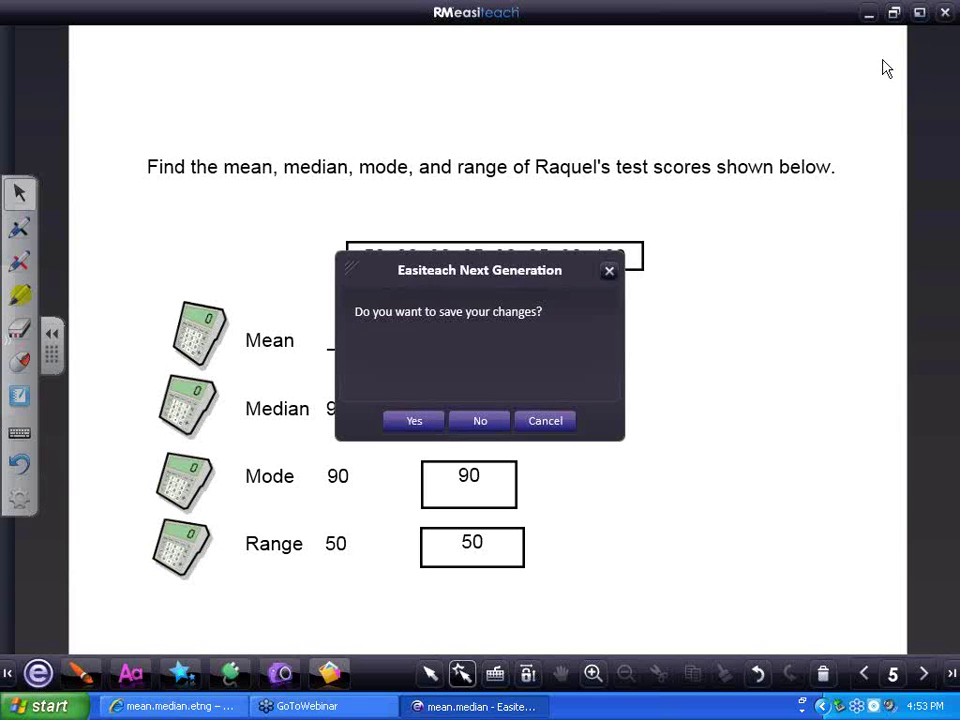
left_click(479, 421)
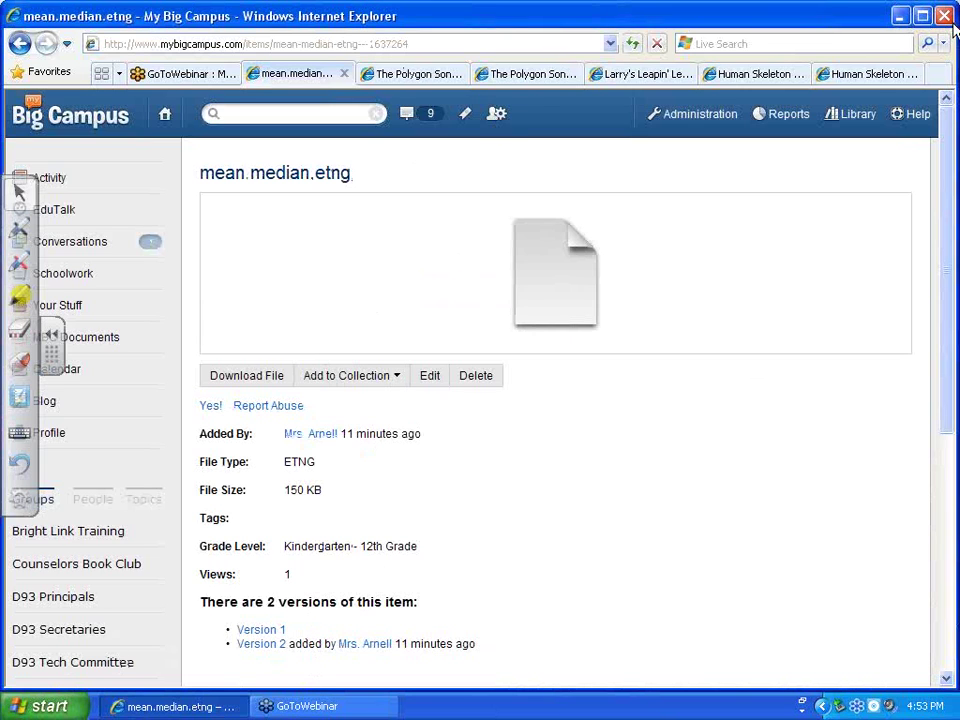
left_click(901, 17)
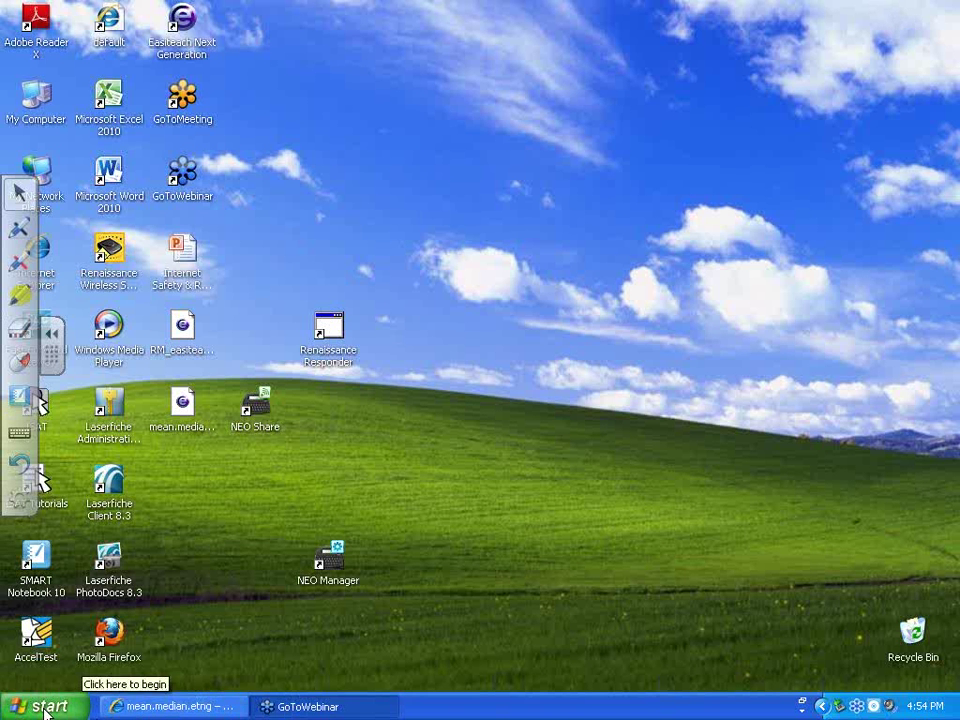
Launch Easiteach Next Generation from Start > Programs
left_click(40, 706)
mouse_move(84, 499)
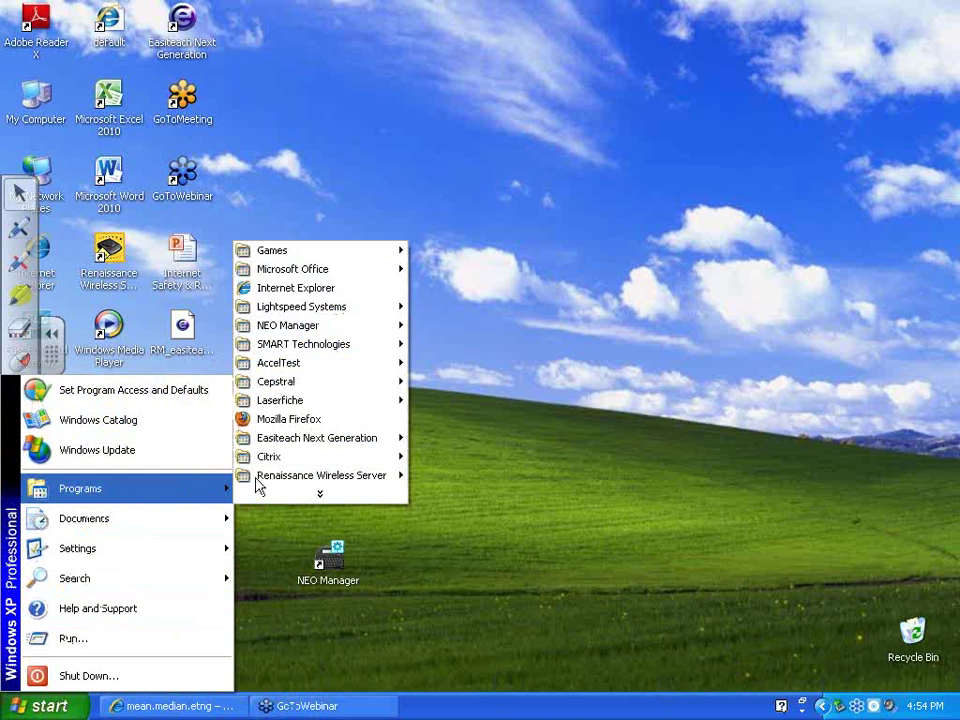
left_click(316, 500)
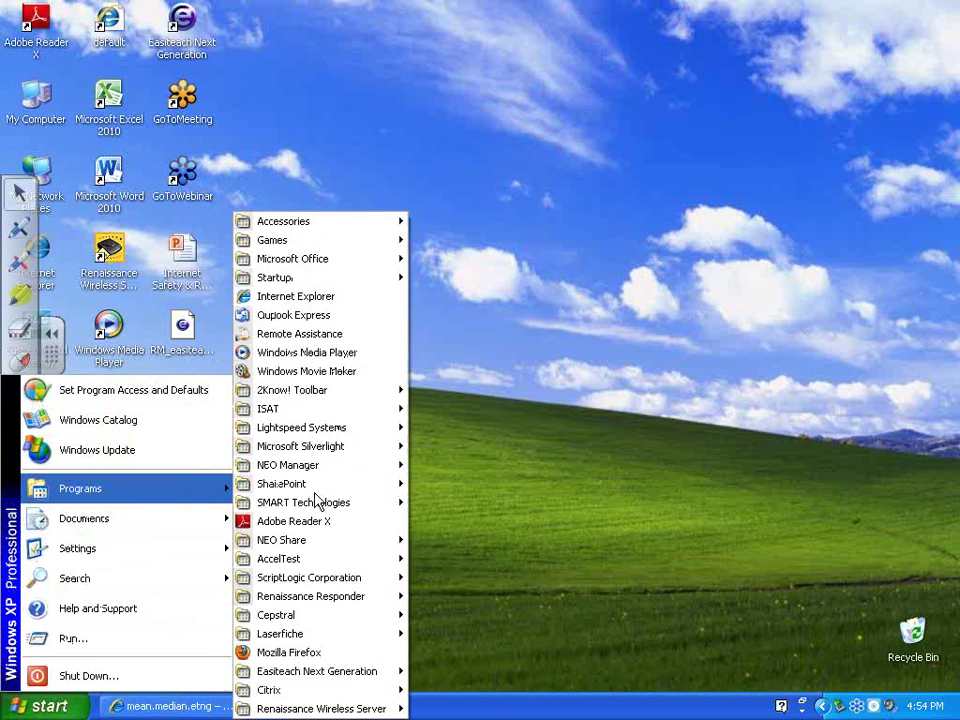
mouse_move(316, 671)
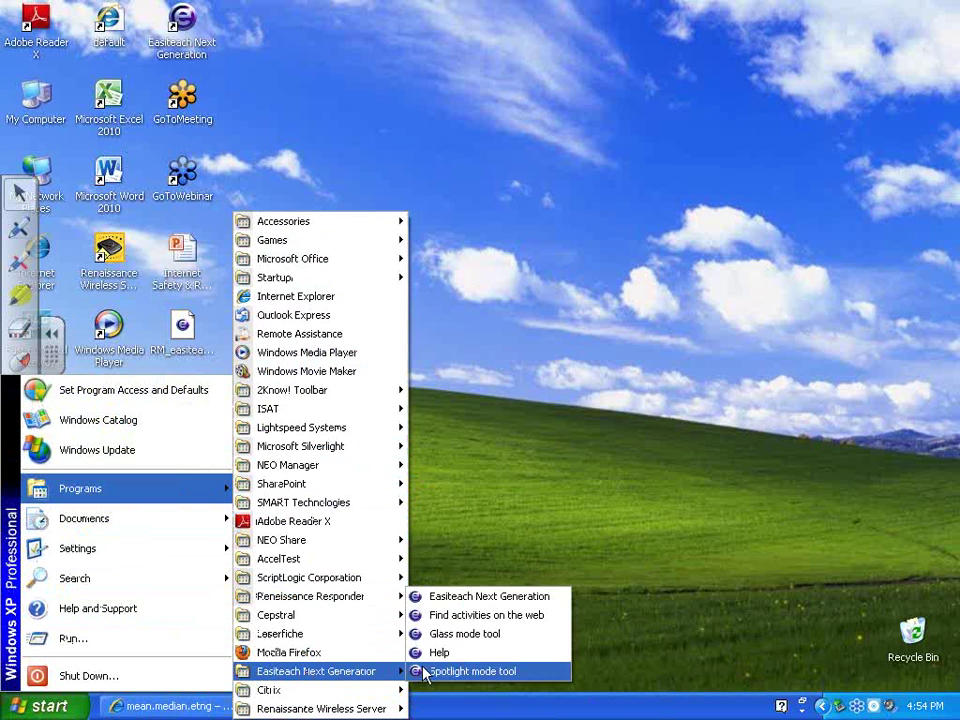
left_click(454, 597)
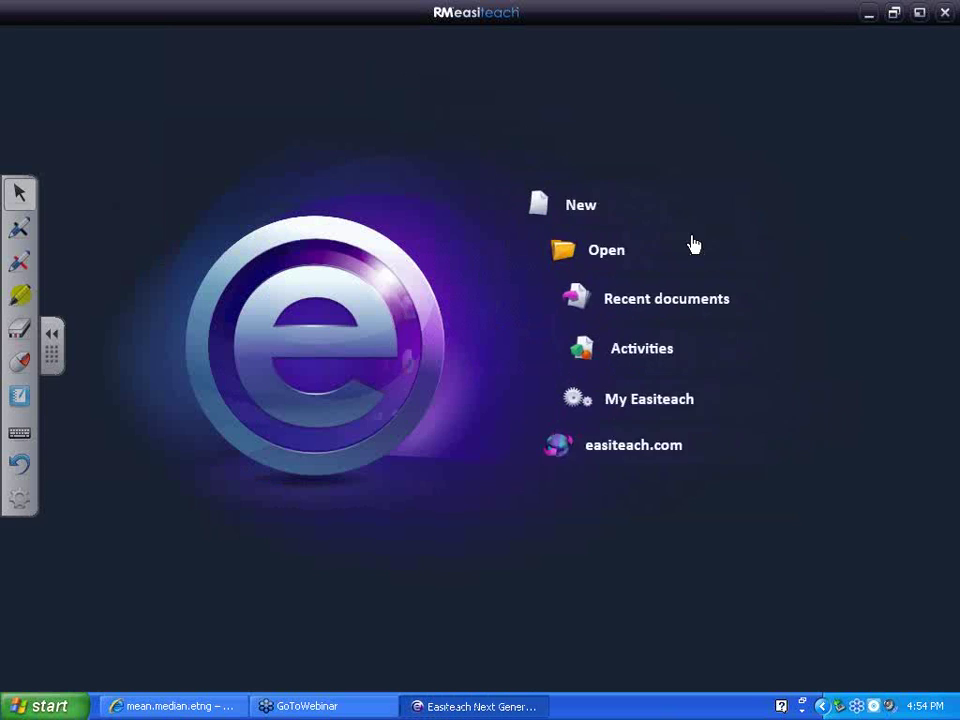
Open Solar_System.etng from KINGSTON (E:) > Teaching with Tech Assignments and follow its picture's link
left_click(613, 279)
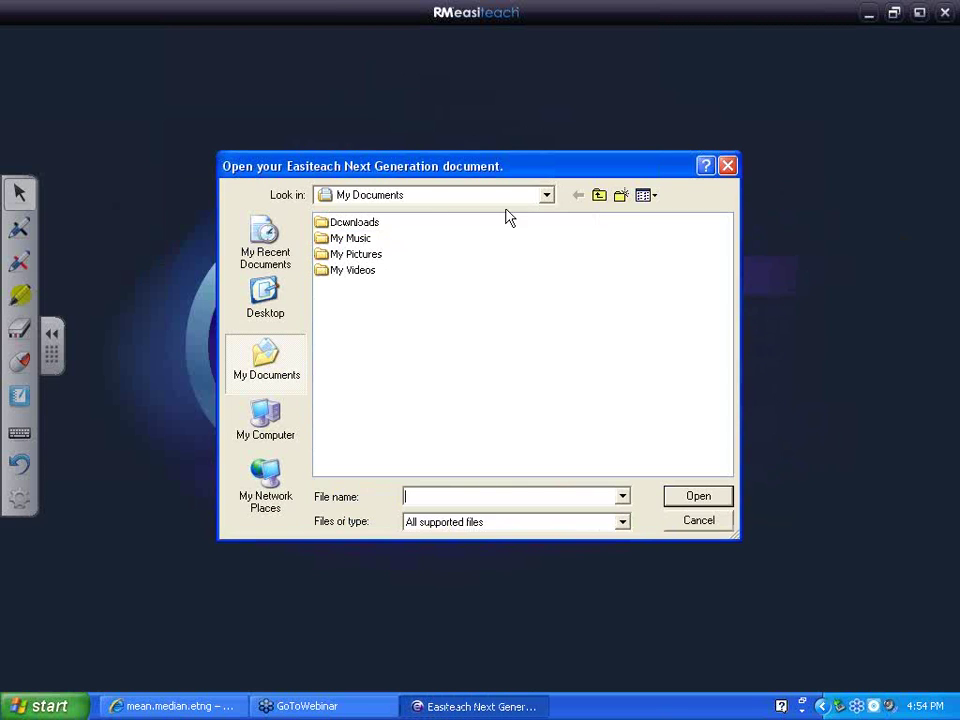
left_click(549, 196)
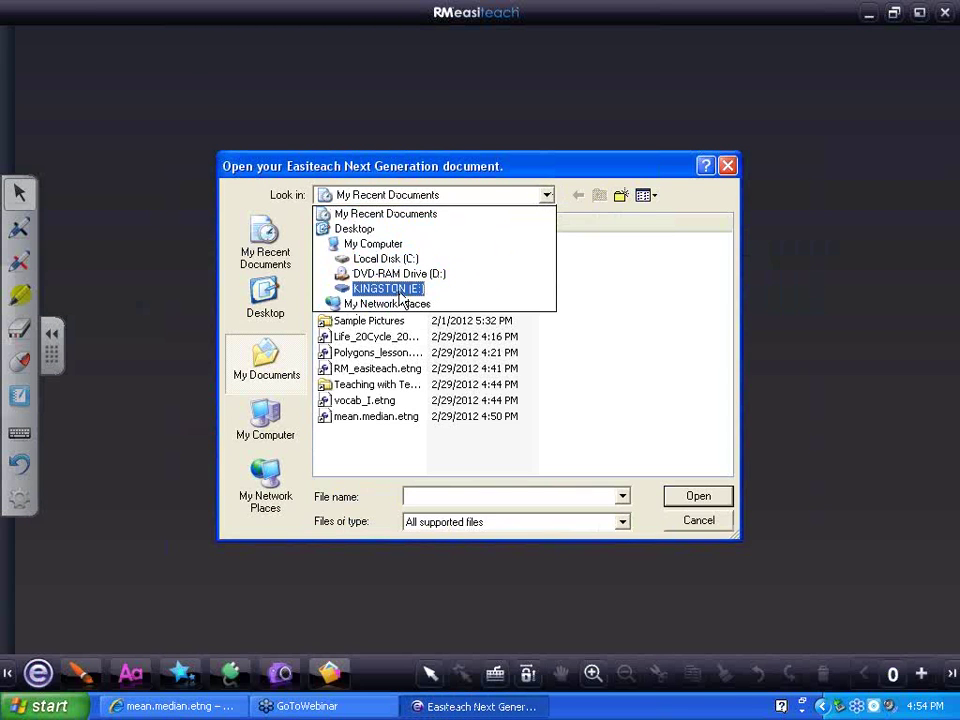
left_click(403, 290)
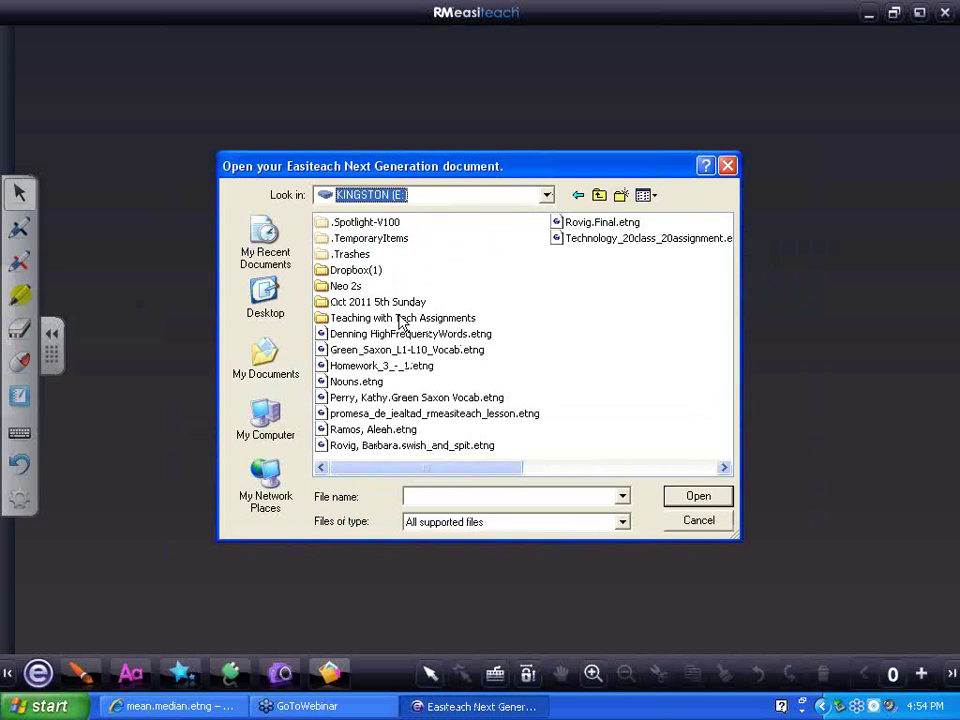
double_click(400, 317)
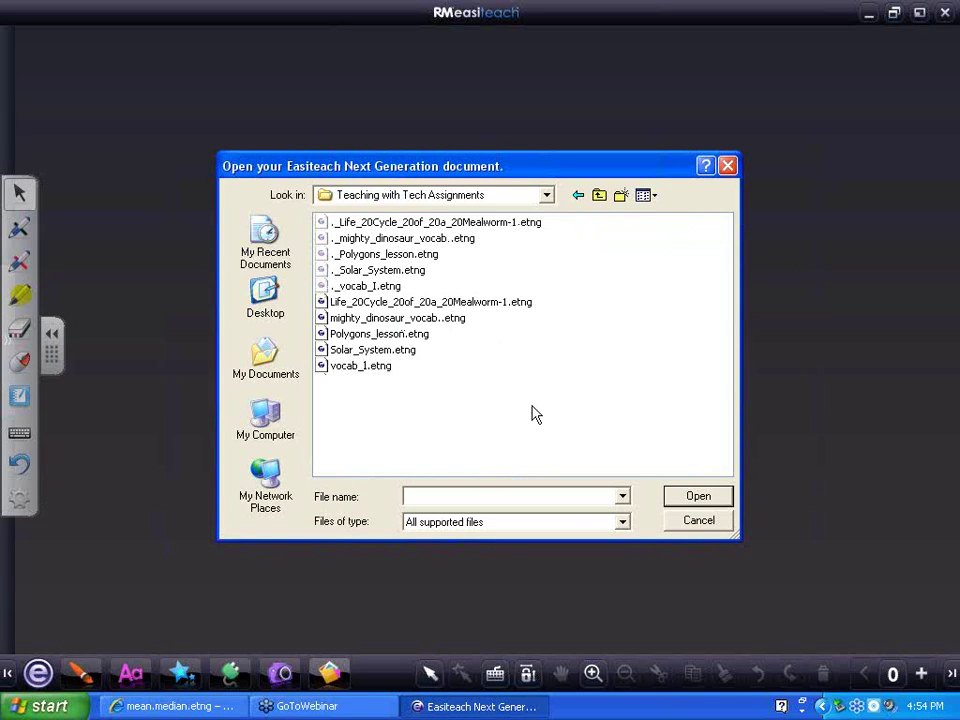
double_click(388, 351)
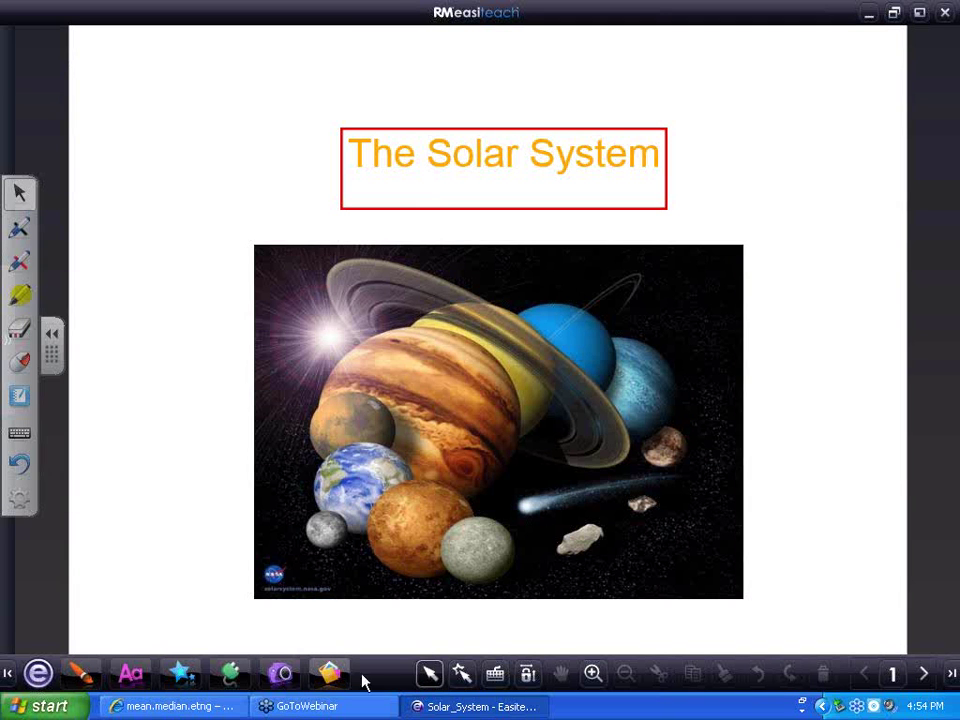
left_click(463, 678)
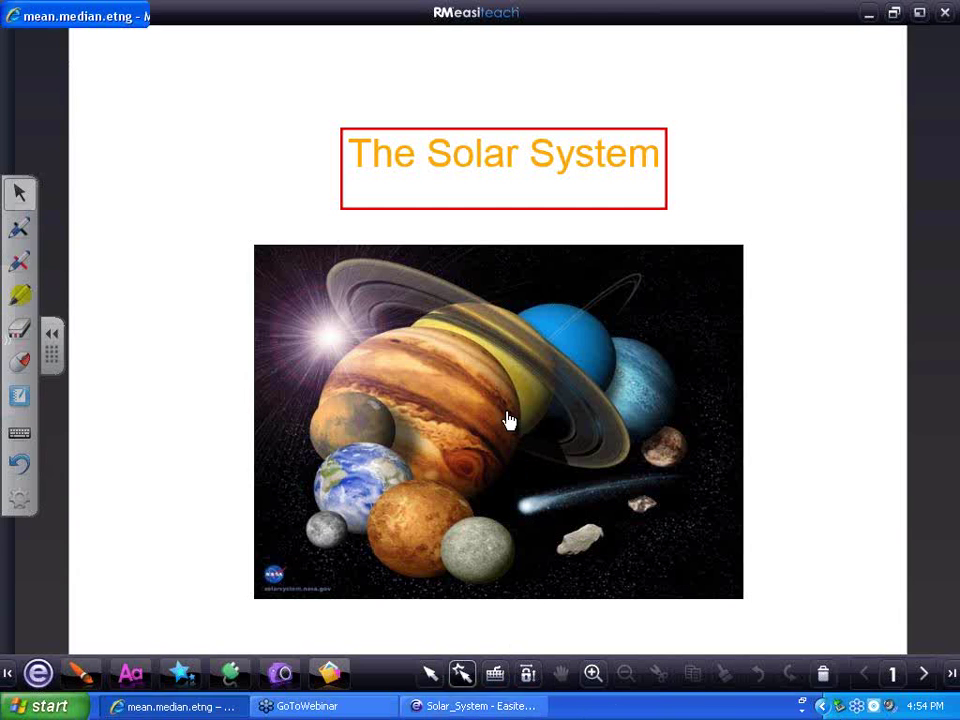
left_click(508, 420)
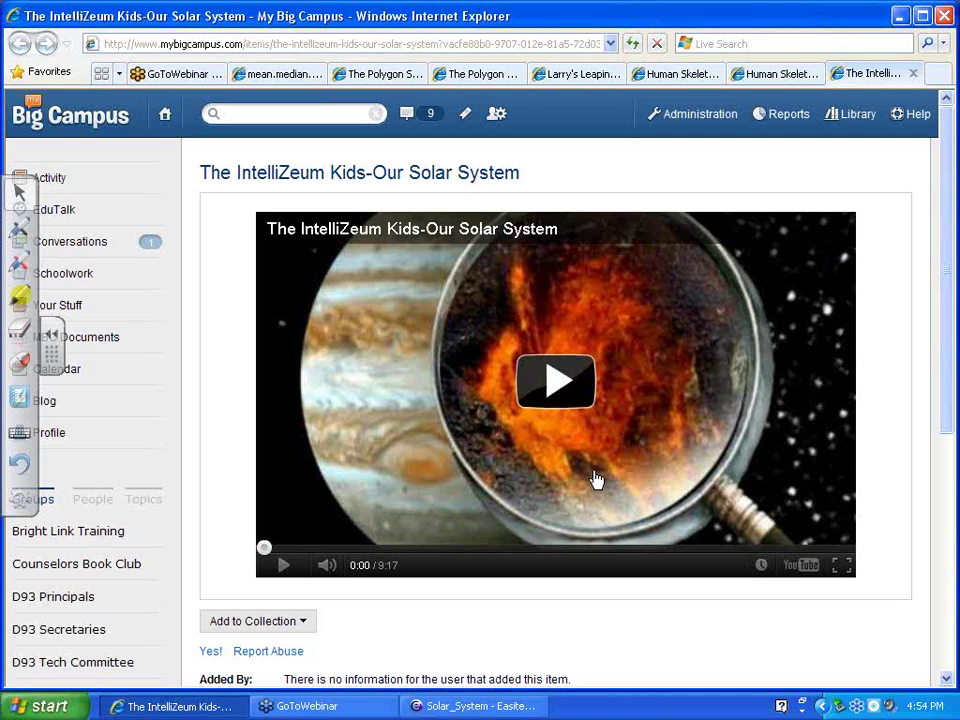
Play the IntelliZeum solar system video partway, then return to the Solar_System lesson
left_click(557, 381)
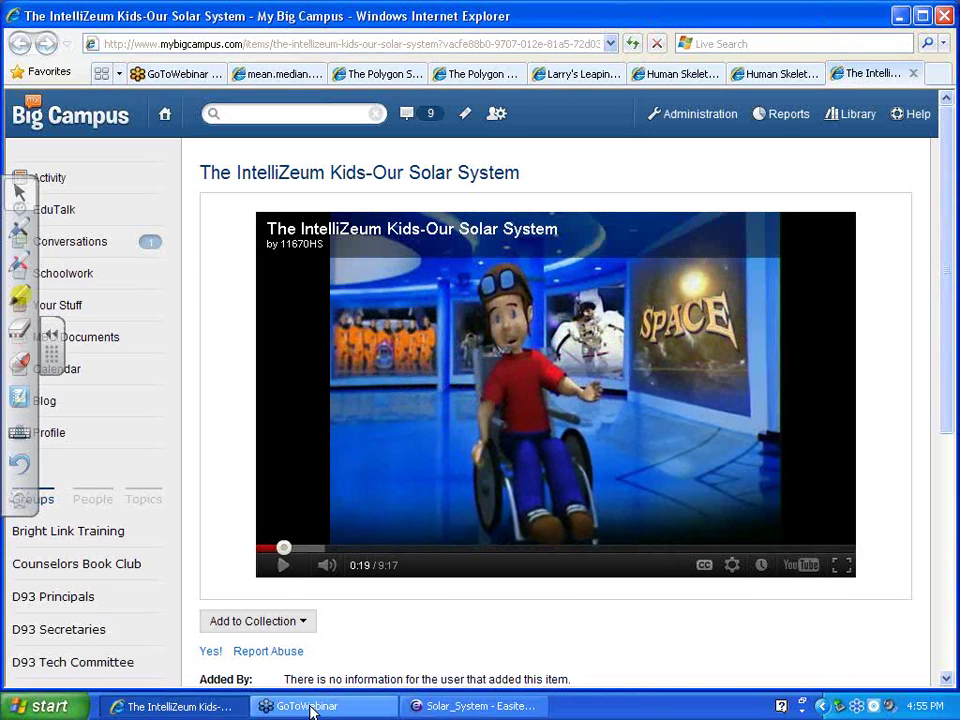
left_click(455, 706)
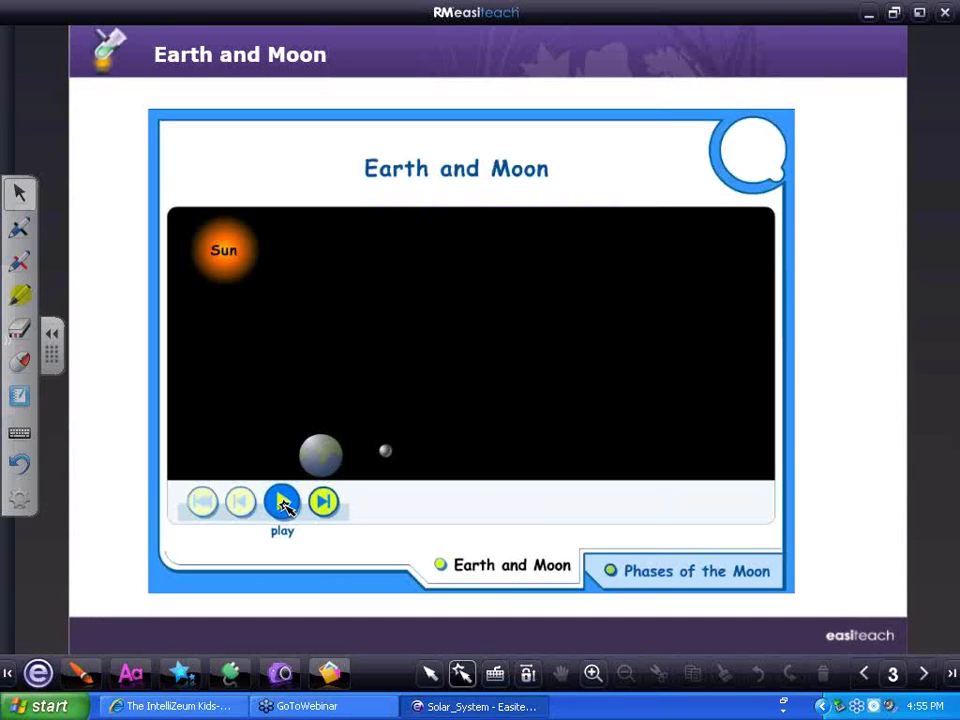
Run the Earth and Moon animation, then switch to the Phases of the Moon view
left_click(283, 503)
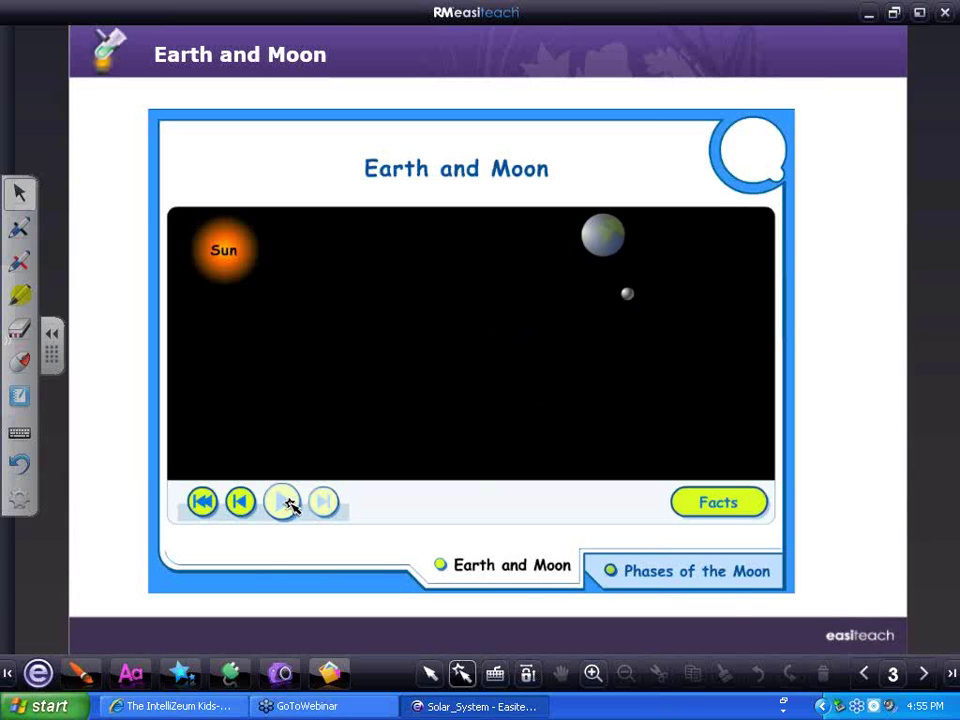
left_click(714, 576)
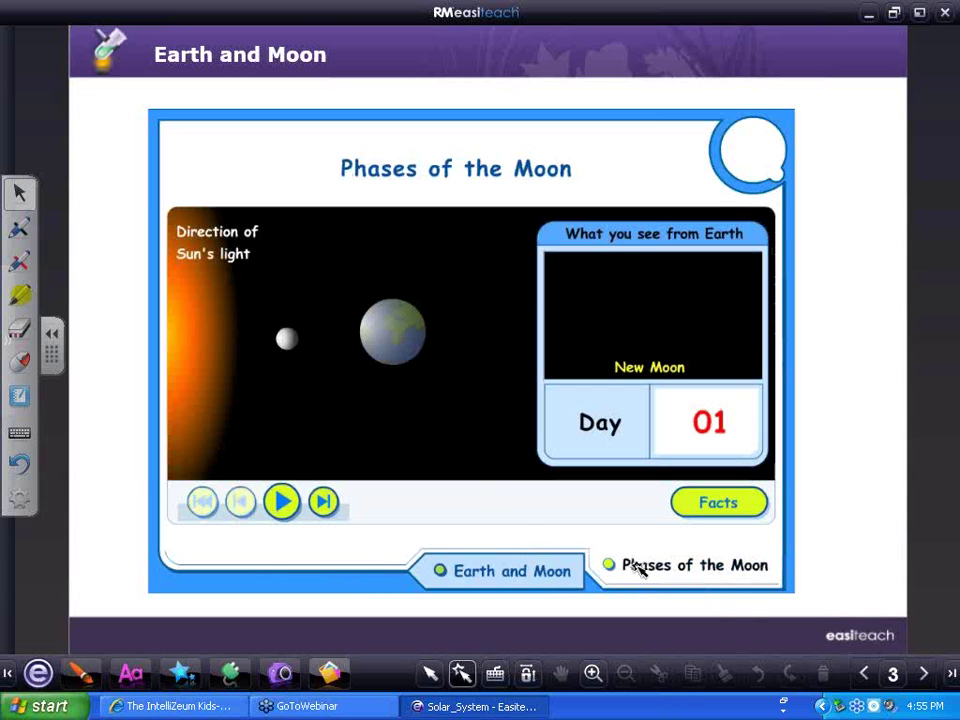
Play the Phases of the Moon animation, then advance to page 4
left_click(283, 501)
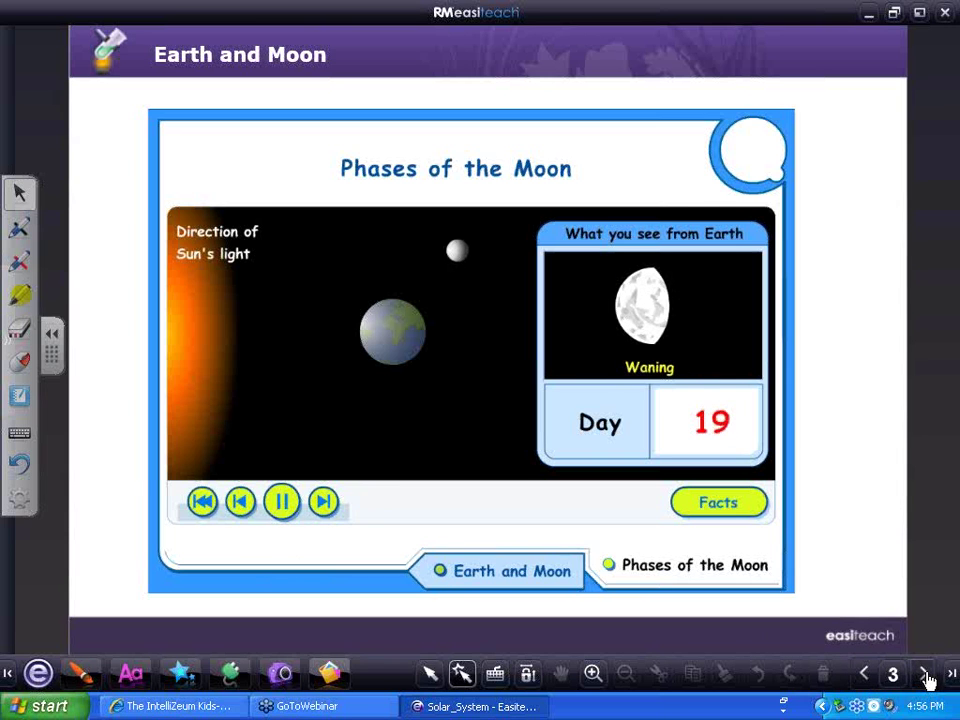
left_click(926, 675)
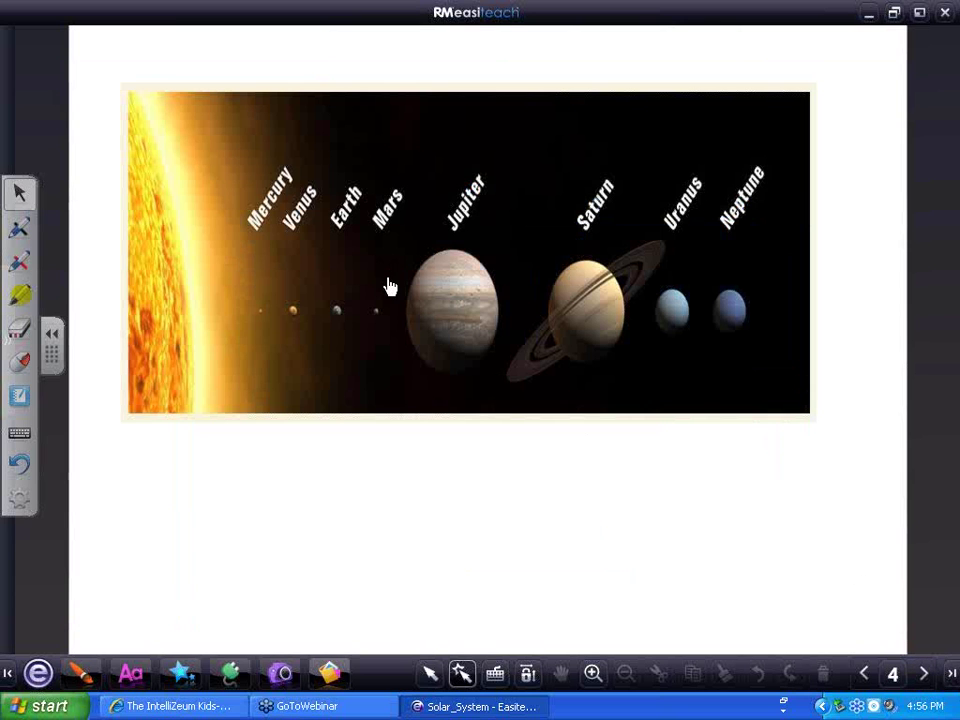
Open the Animaniacs solar system singalong video linked to the page 4 planets picture
left_click(390, 287)
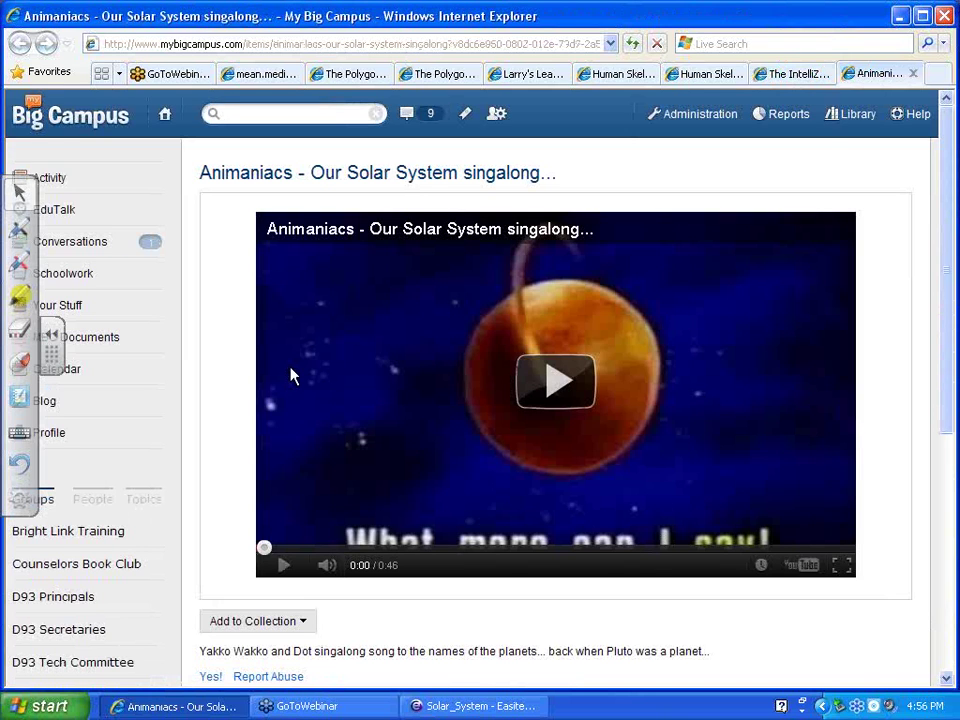
Play the 0:46 Animaniacs singalong video to the end, then return to the Solar_System lesson
left_click(561, 392)
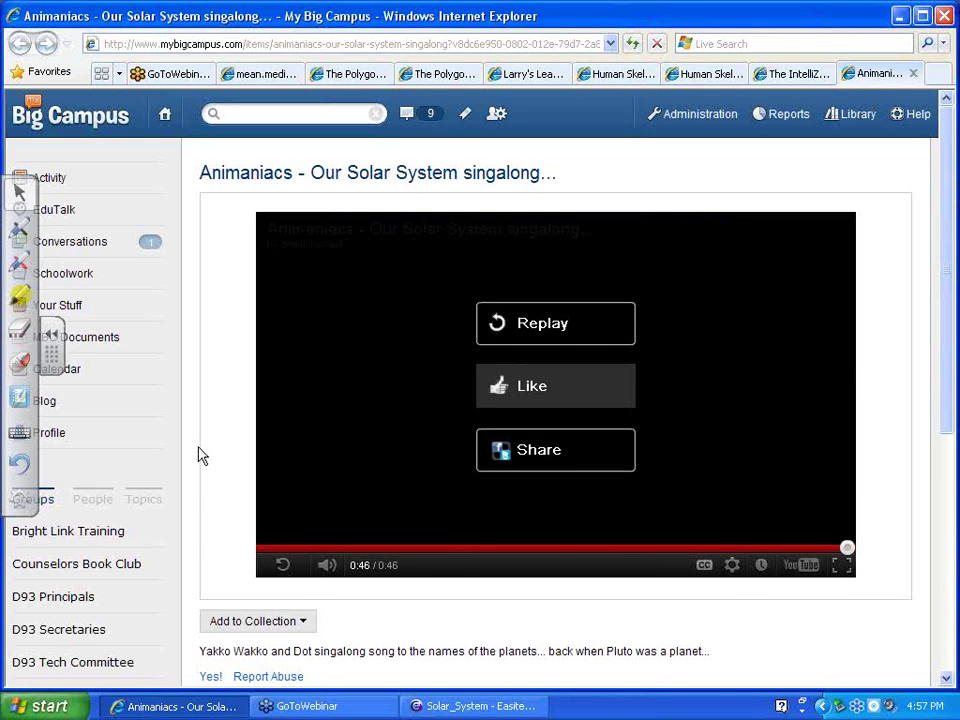
left_click(446, 707)
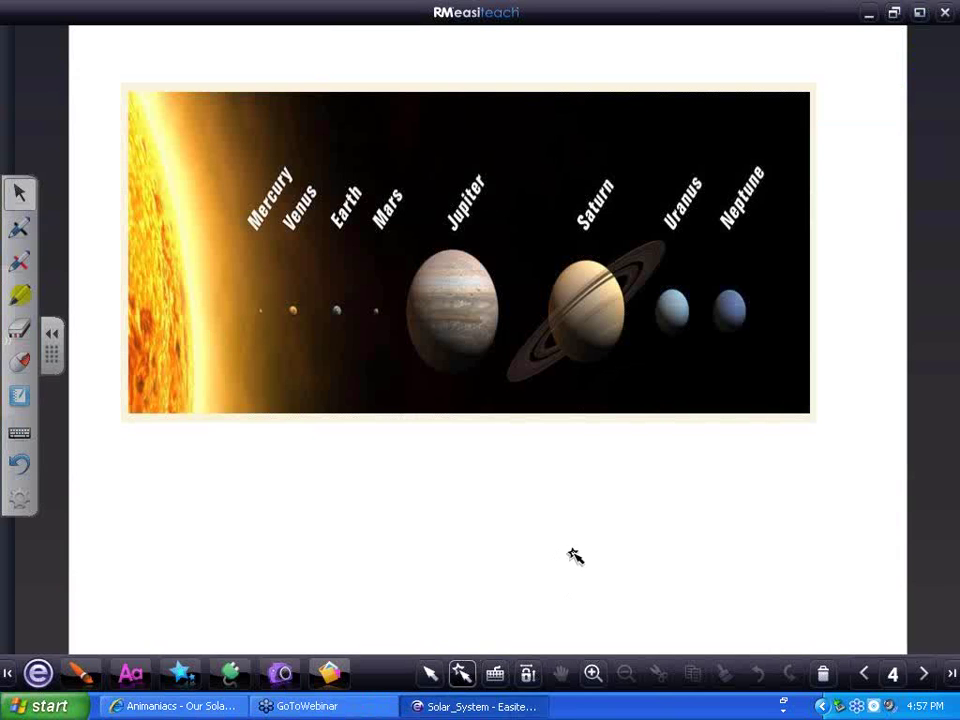
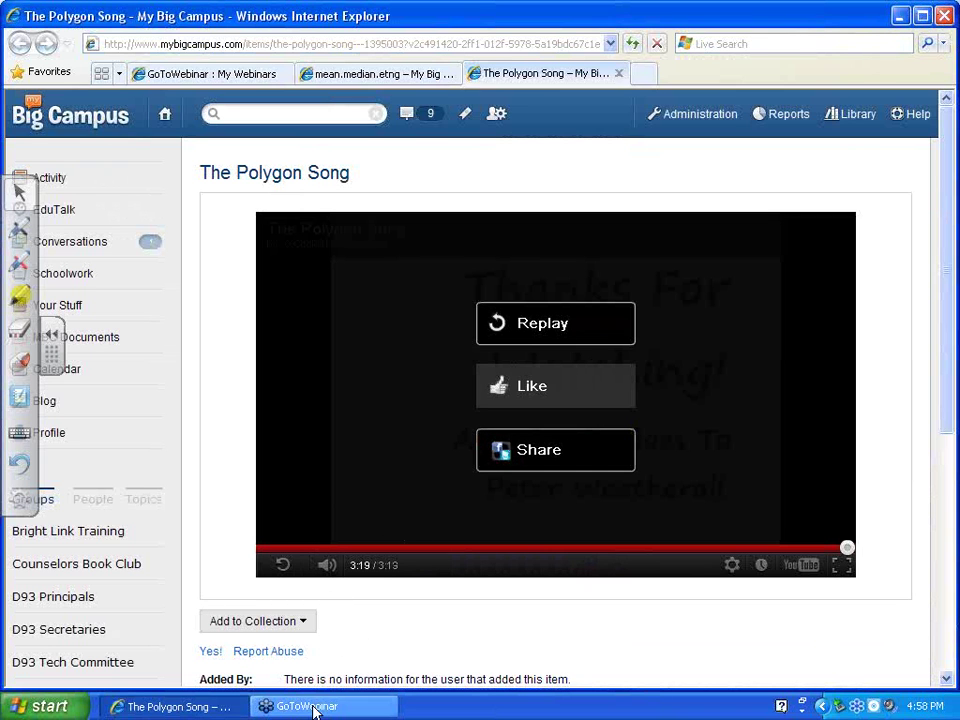
Minimise and restore the browser showing The Polygon Song video finished at 3:19
left_click(137, 710)
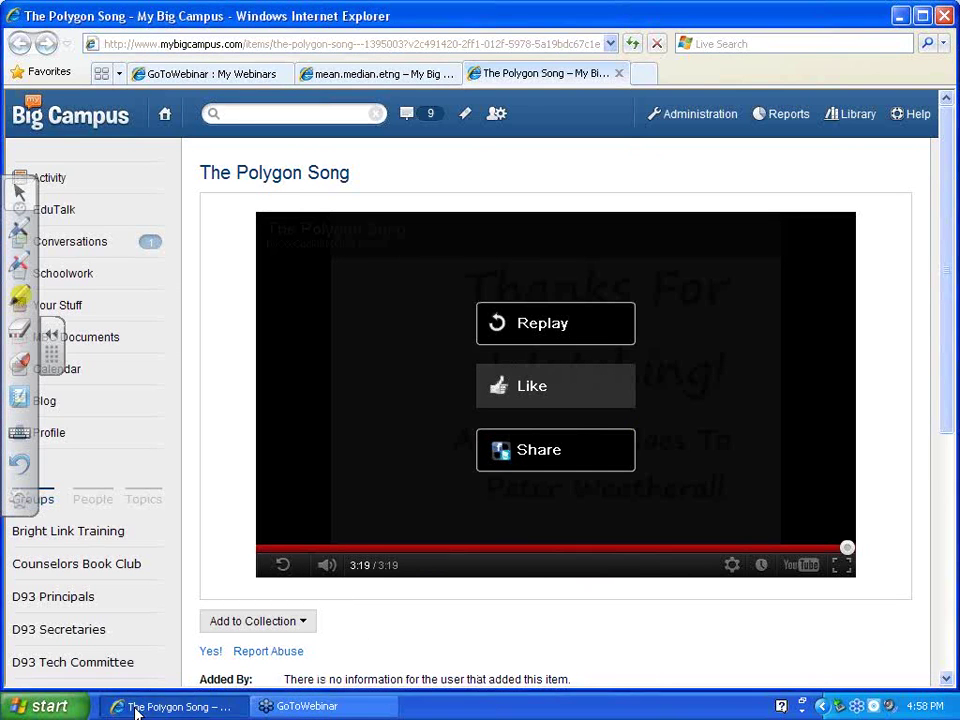
left_click(112, 708)
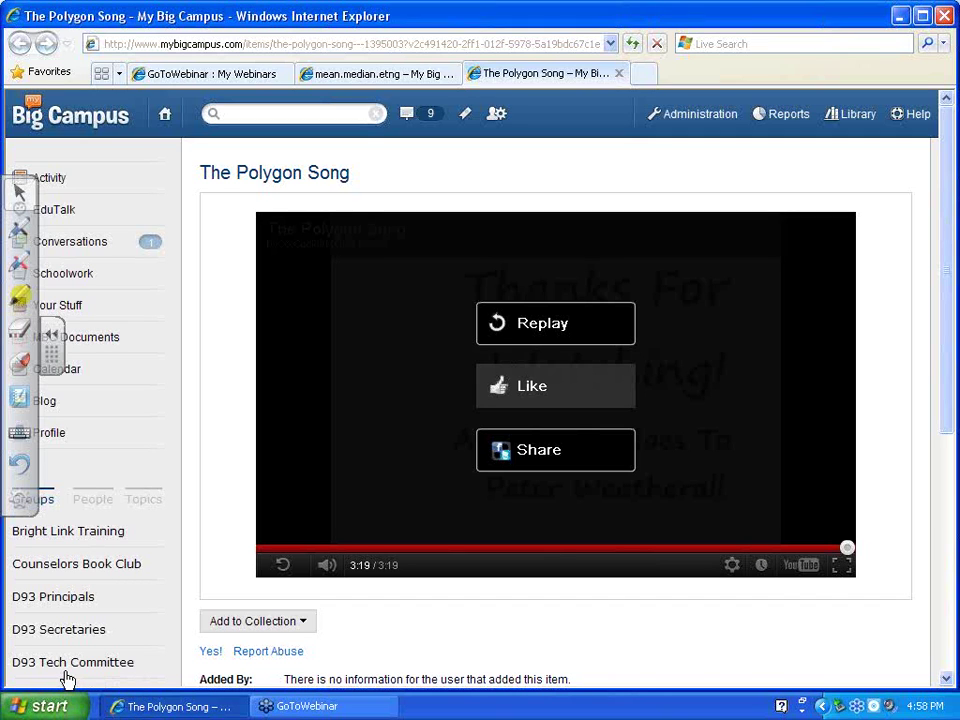
Launch Easiteach and browse its Open dialog to KINGSTON (E:), Teaching with Tech Assignments
key("super")
left_click(103, 491)
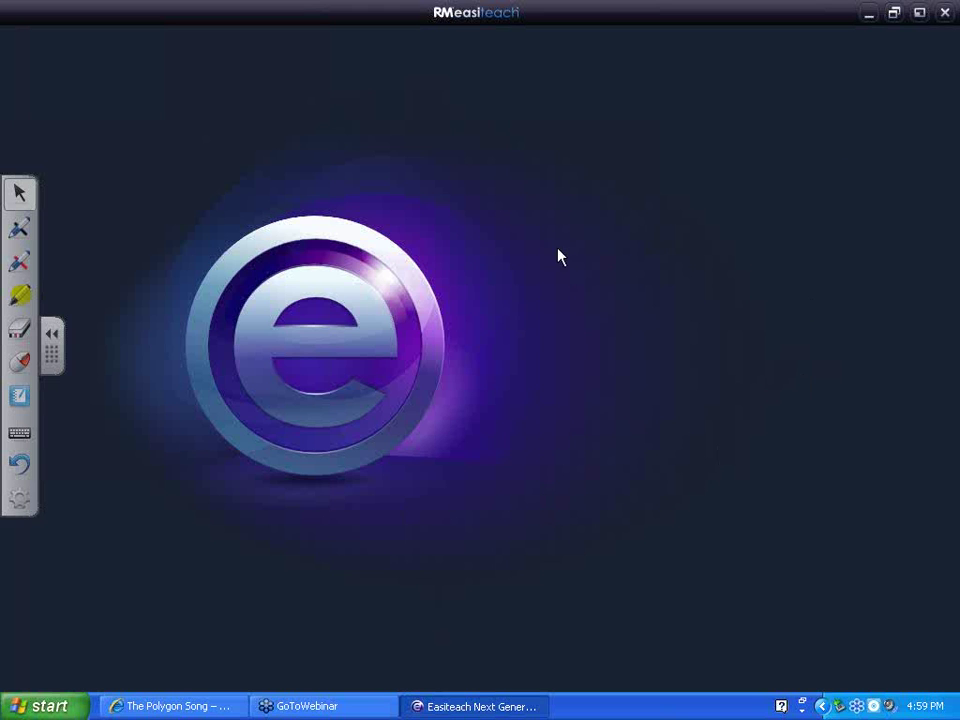
left_click(610, 275)
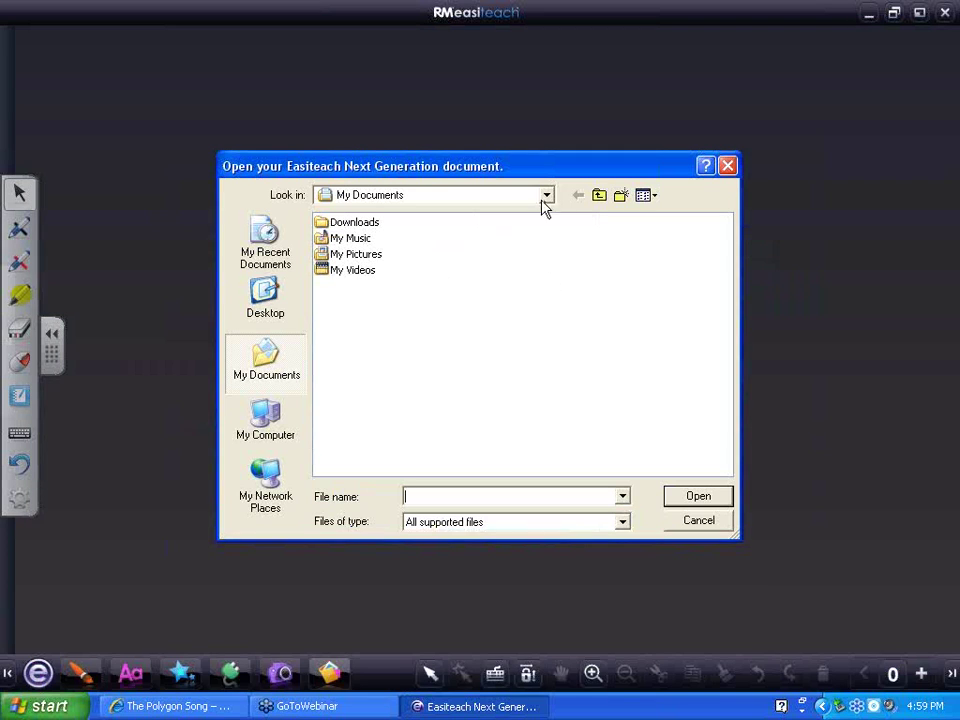
left_click(545, 198)
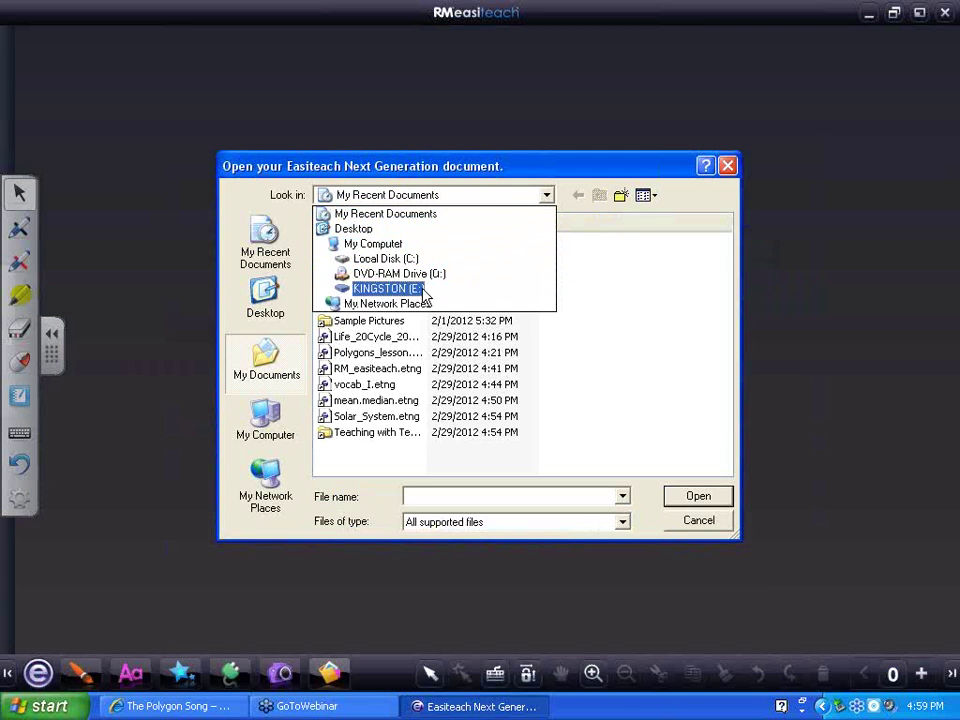
left_click(386, 288)
double_click(512, 372)
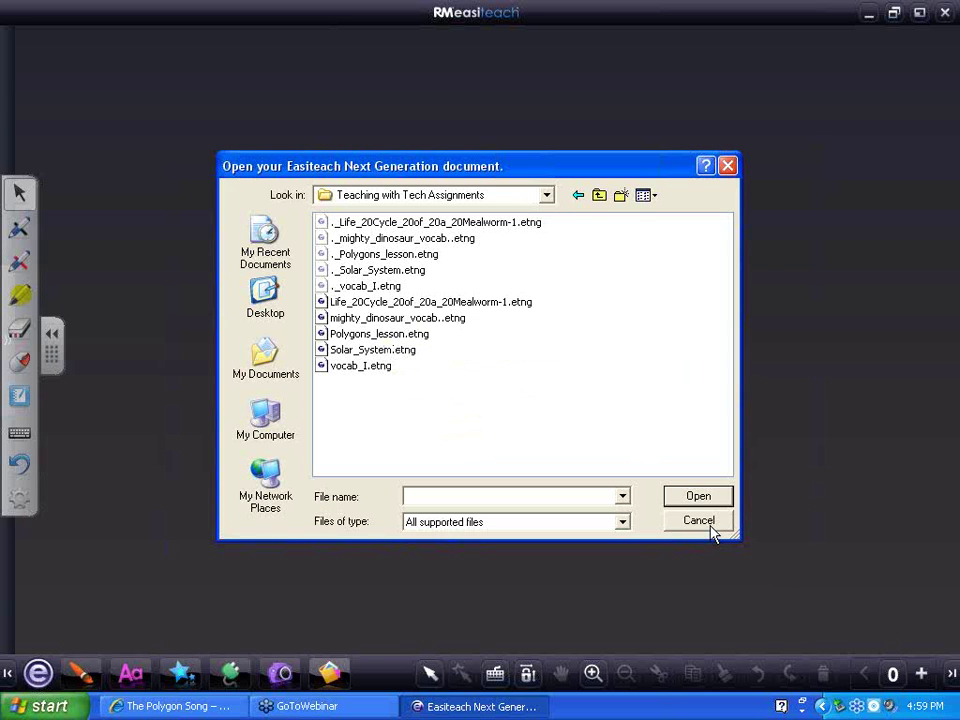
Return the browser to the My Big Campus Activity page, briefly checking Easiteach's Open dialog
left_click(215, 708)
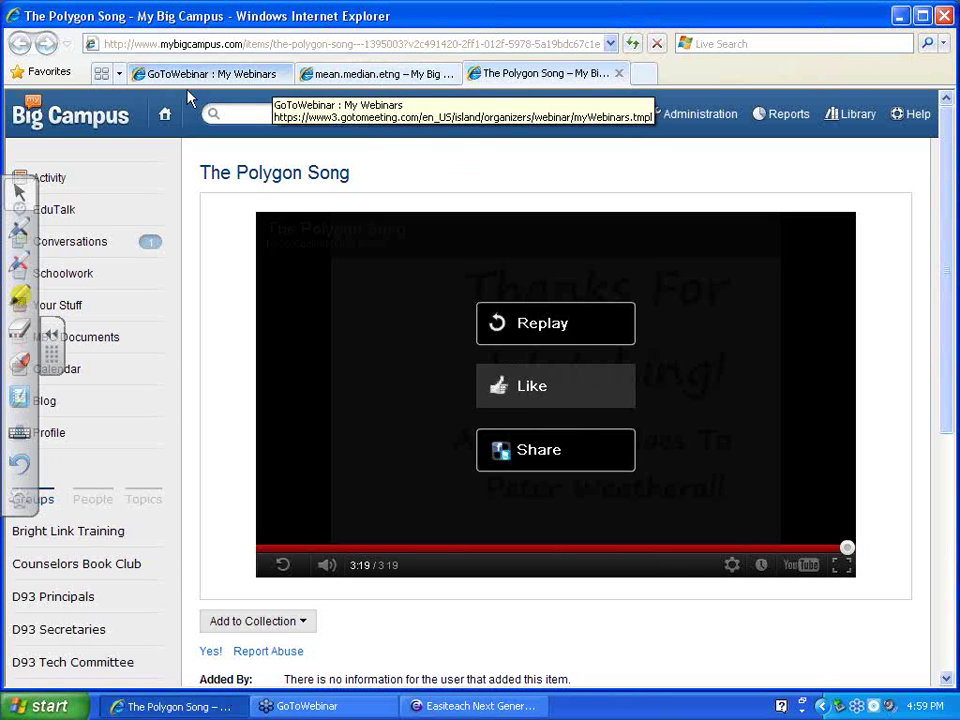
left_click(88, 117)
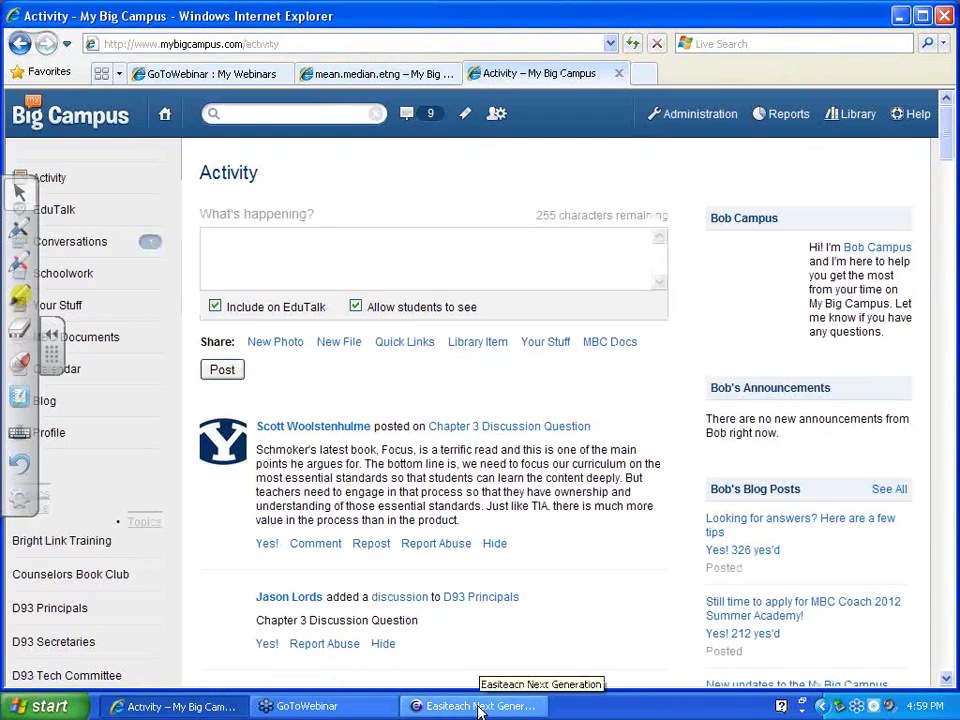
left_click(480, 706)
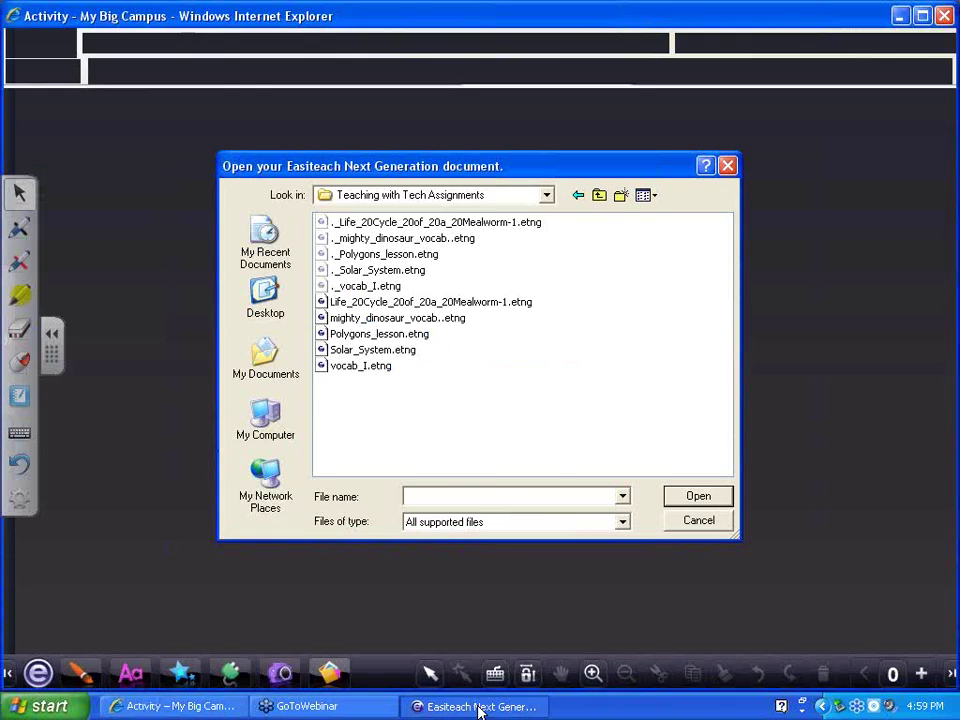
left_click(480, 706)
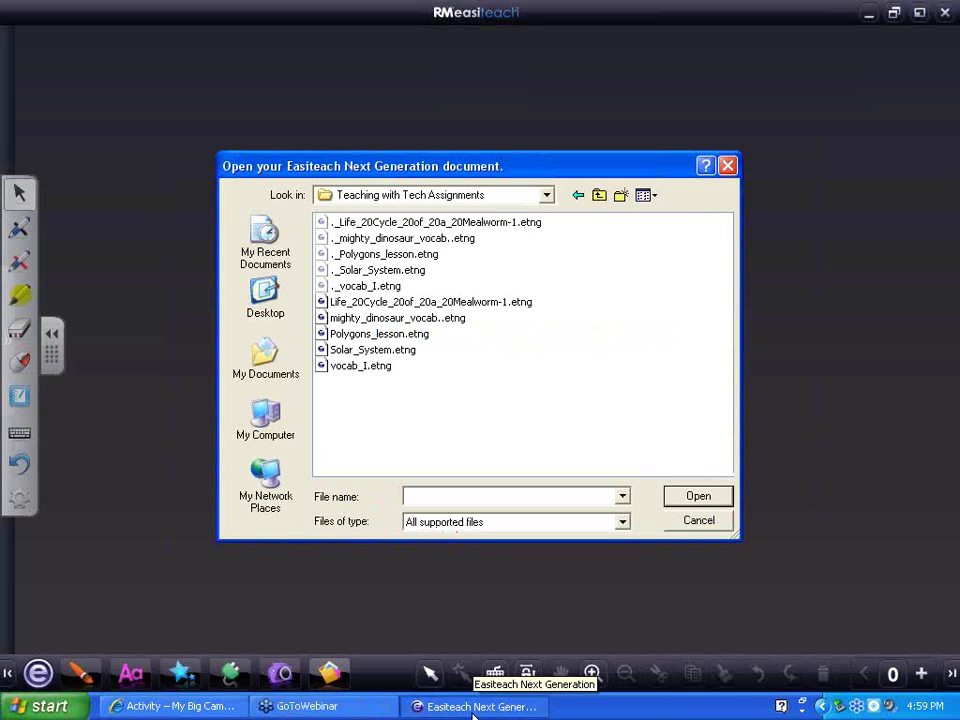
left_click(180, 706)
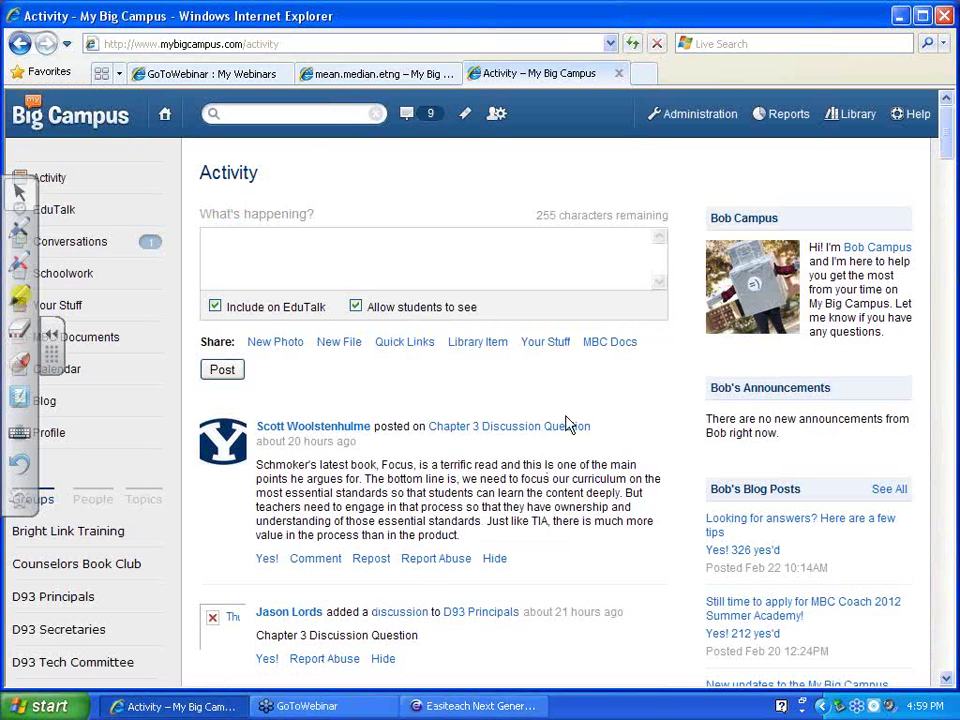
From Schoolwork, open Teaching with Tech Final and a submission's Teaching with Tech Project.etng attachment
left_click(60, 280)
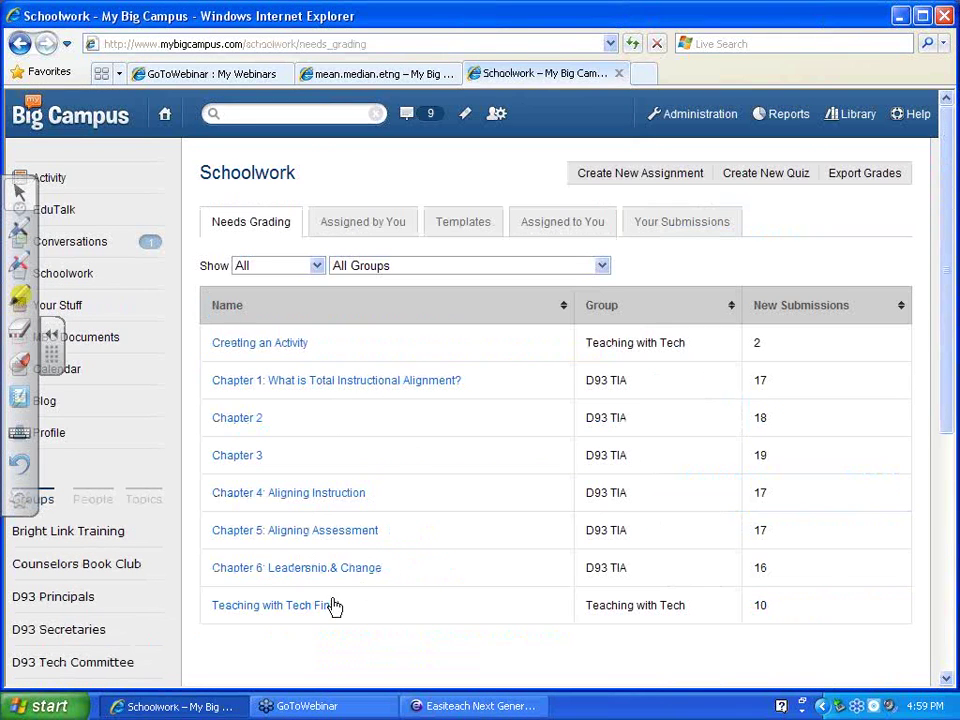
left_click(304, 608)
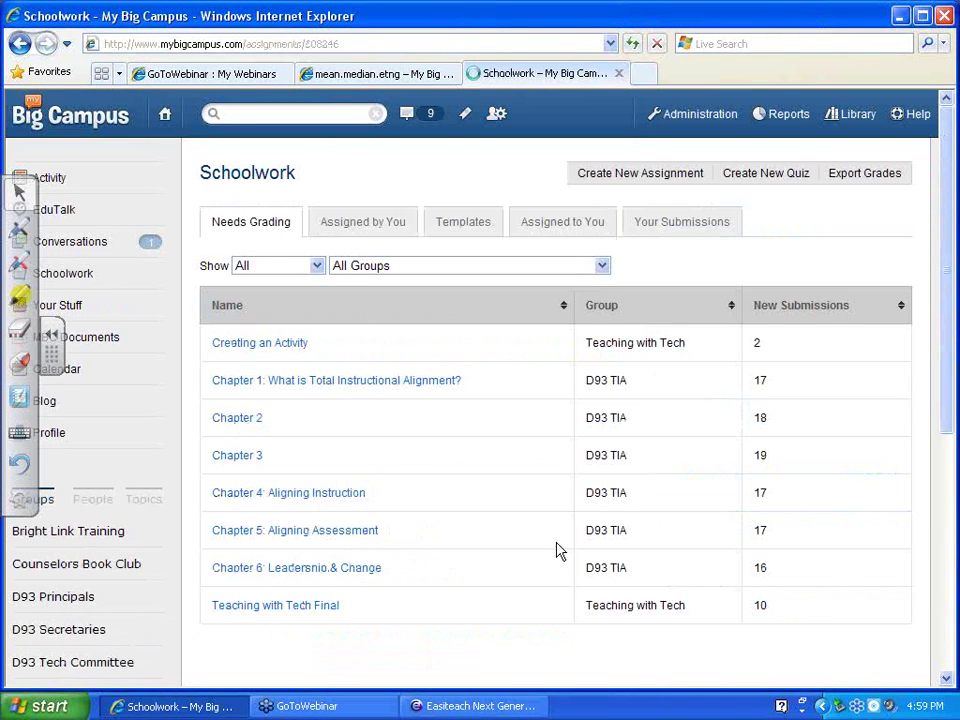
scroll(557, 552, "down", 3)
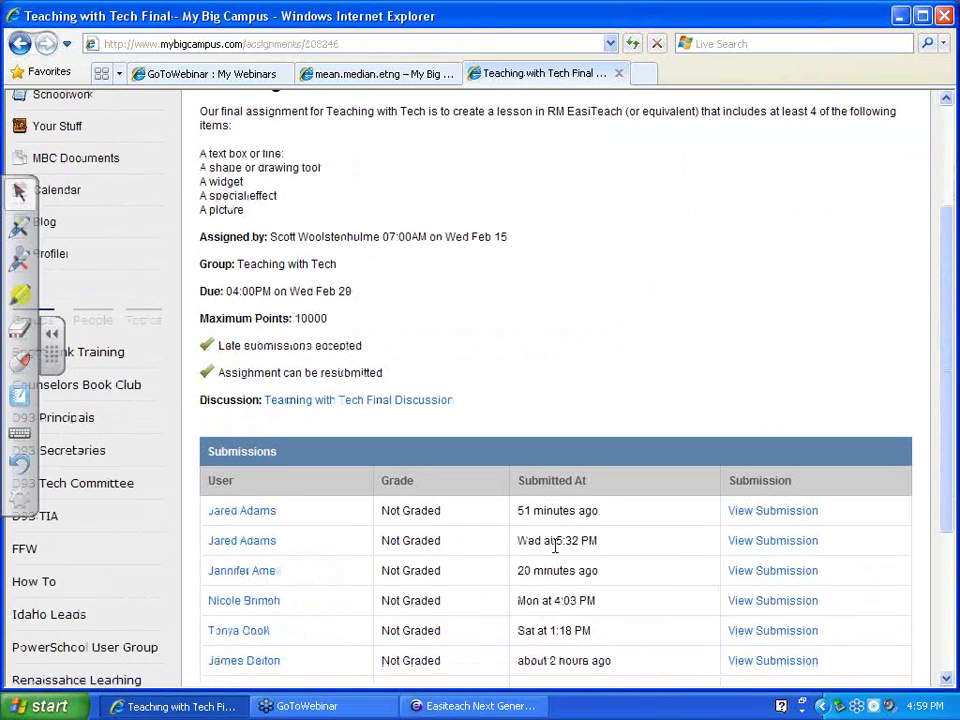
scroll(555, 545, "down", 2)
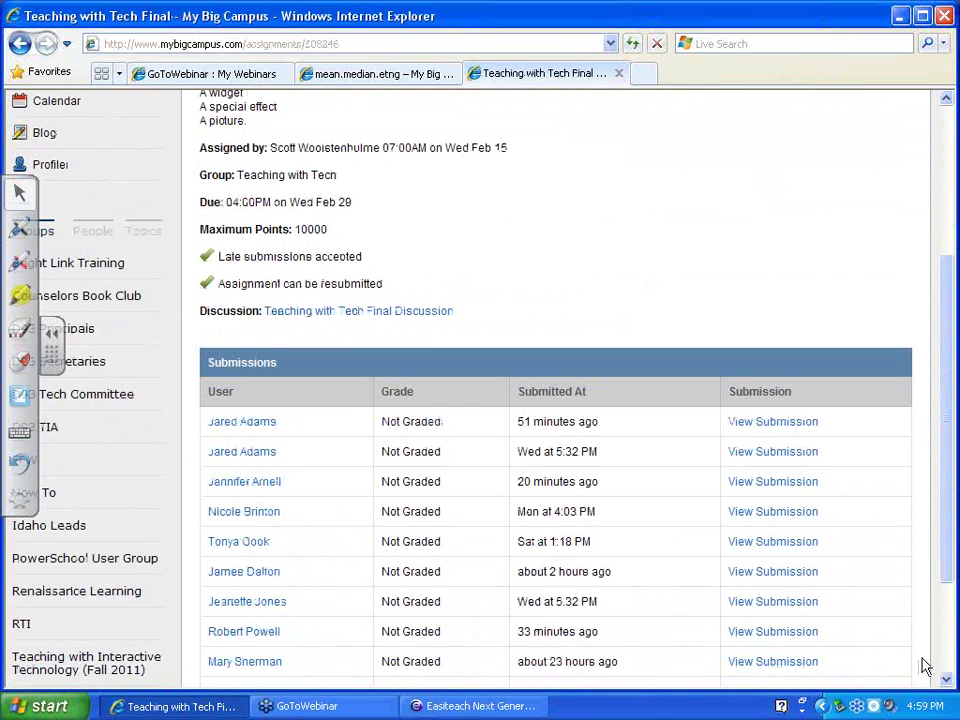
left_click(762, 664)
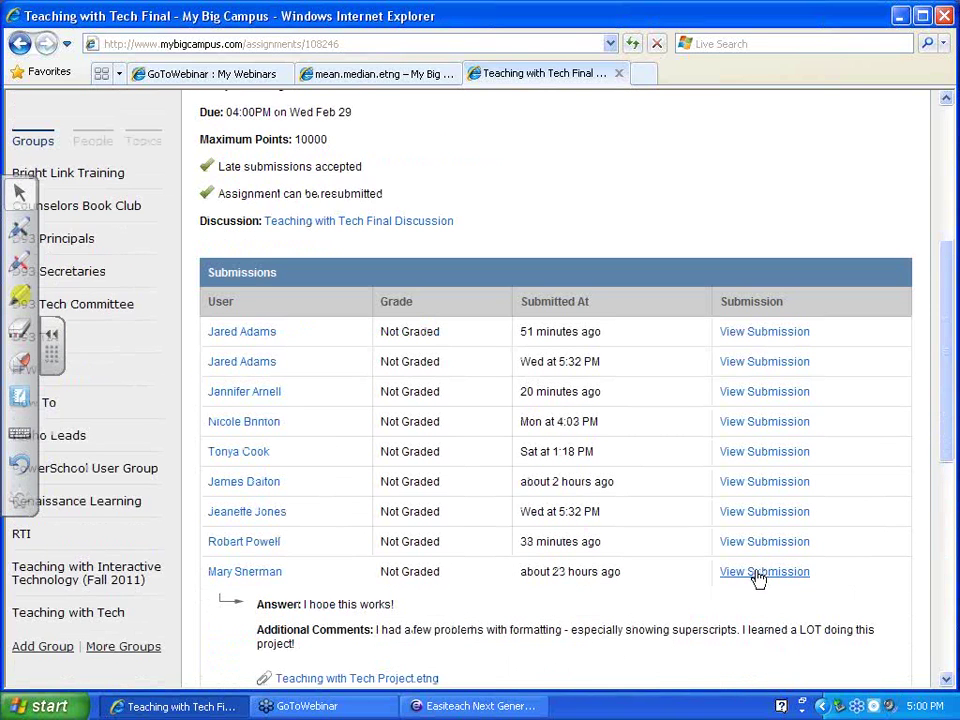
scroll(690, 628, "down", 3)
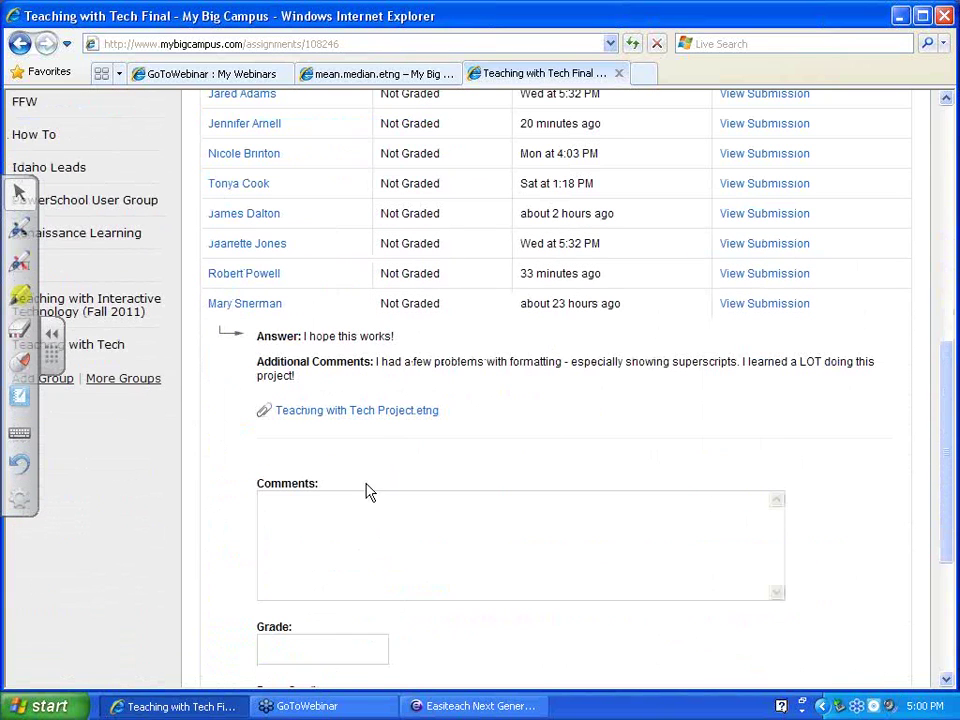
left_click(366, 418)
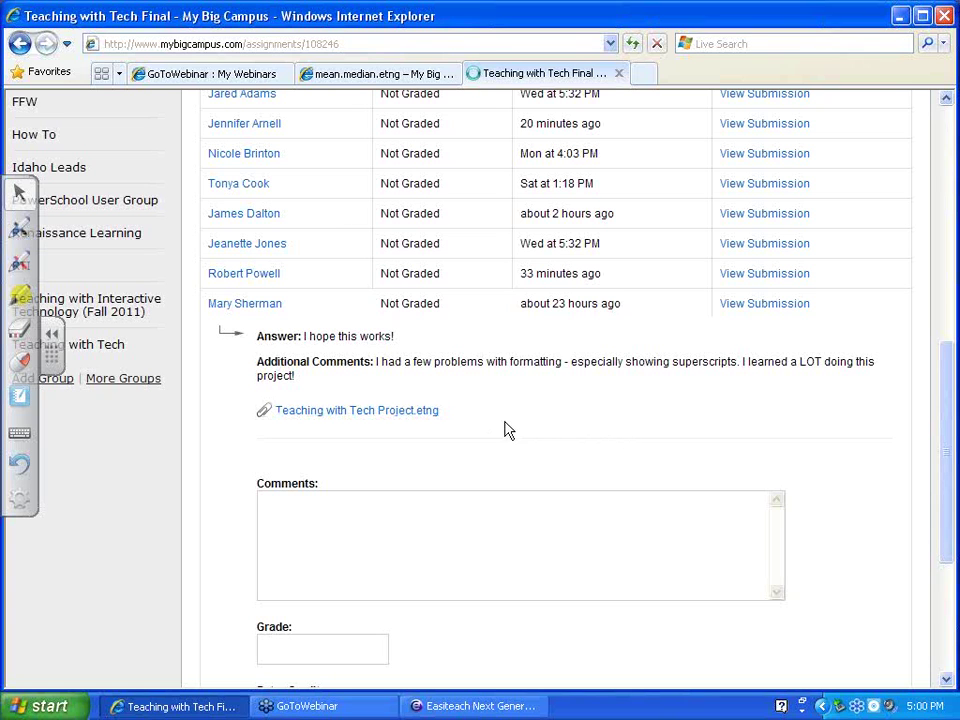
Save the attachment to the Desktop as Teaching_with_Tech_Project.etng using All Files type, then minimise the browser
left_click(216, 377)
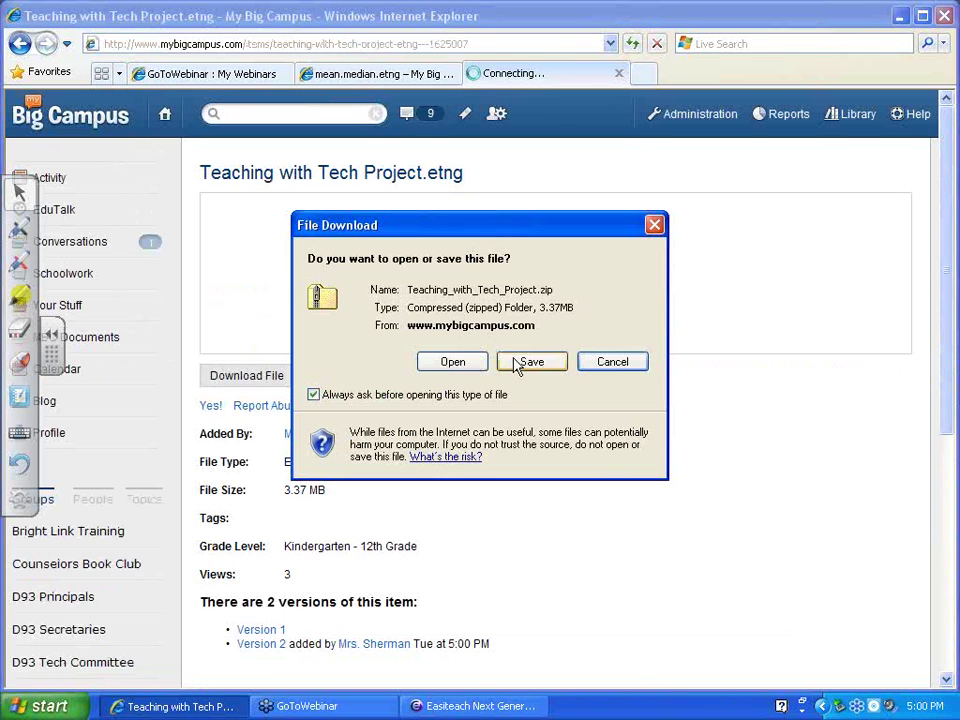
left_click(517, 367)
left_click(639, 557)
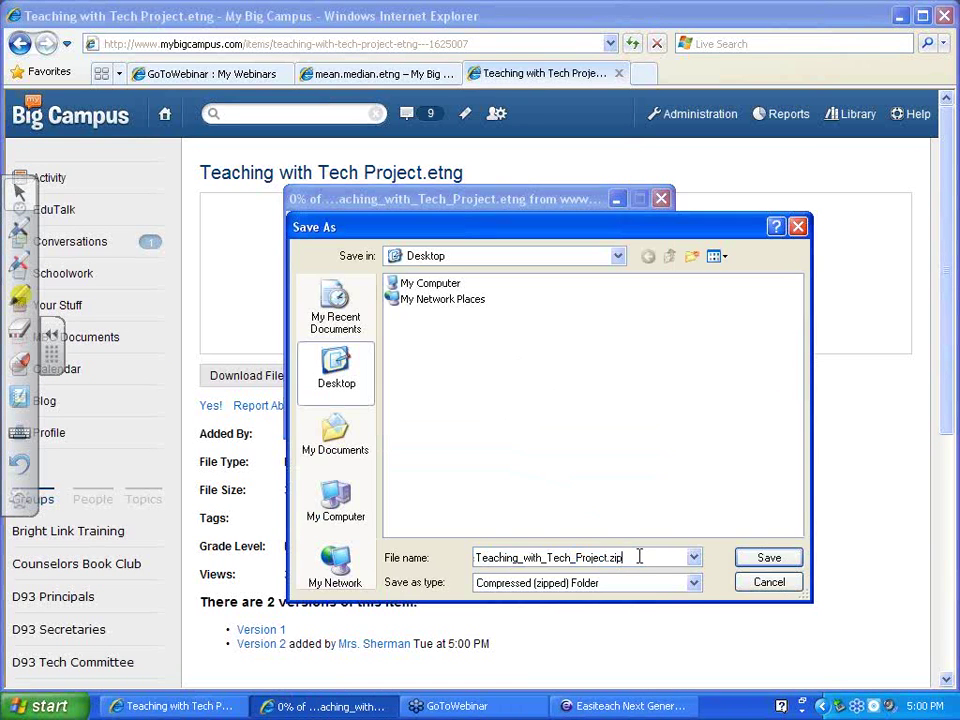
left_click(694, 584)
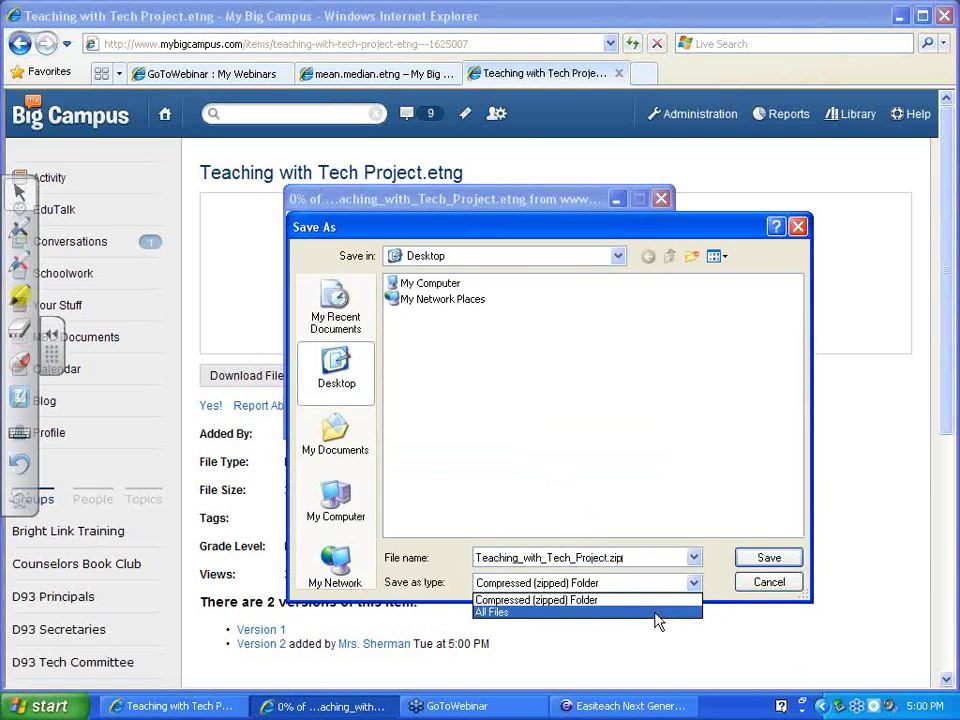
left_click(657, 621)
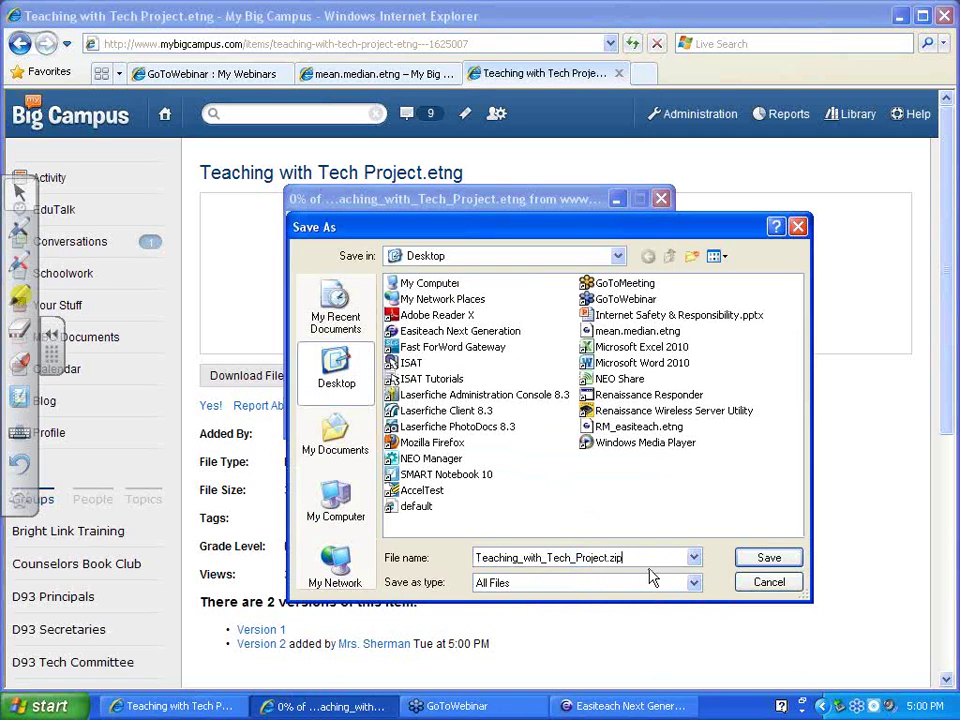
key("BackSpace")
key("BackSpace")
key("BackSpace")
type("etng")
key("Return")
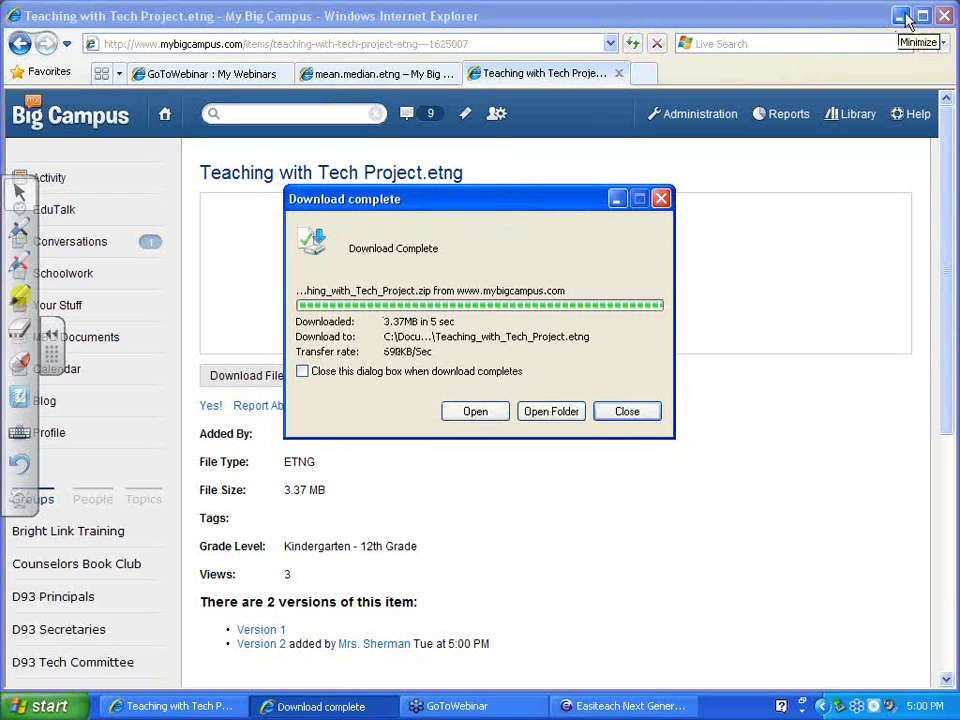
left_click(625, 412)
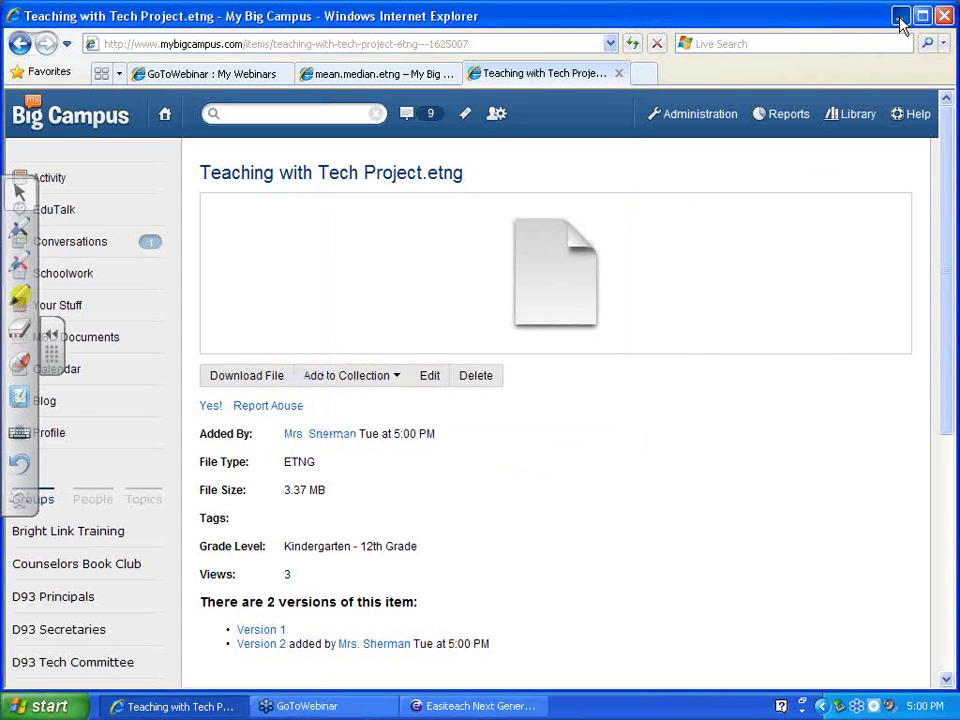
left_click(899, 16)
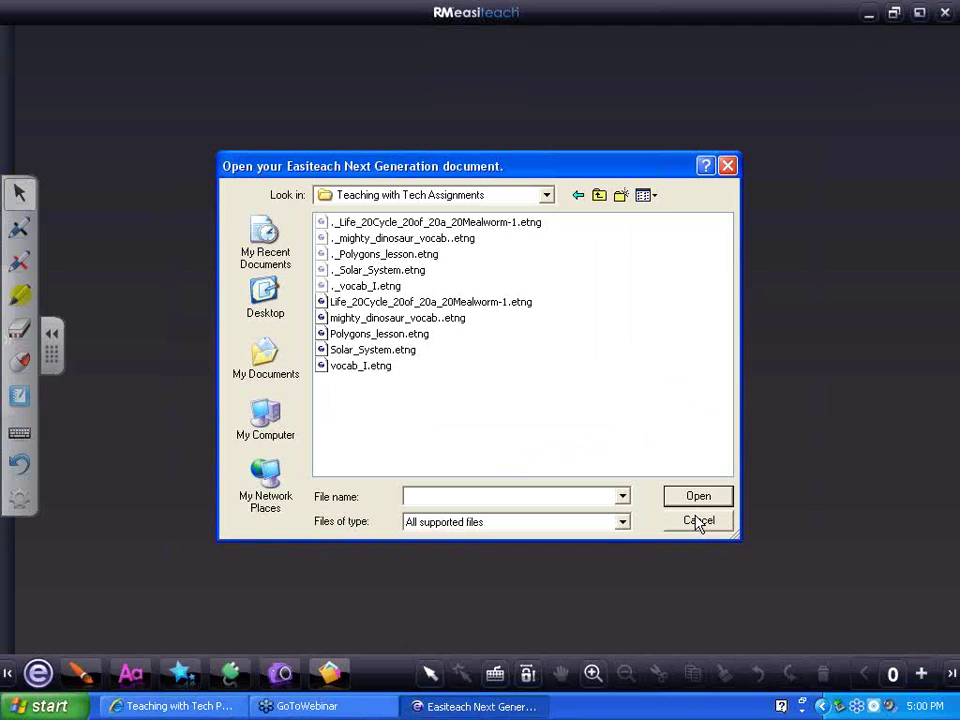
Open Teaching_with_Tech_Project.etng from the Desktop and pick the second bottom-toolbar tool
left_click(270, 297)
double_click(384, 286)
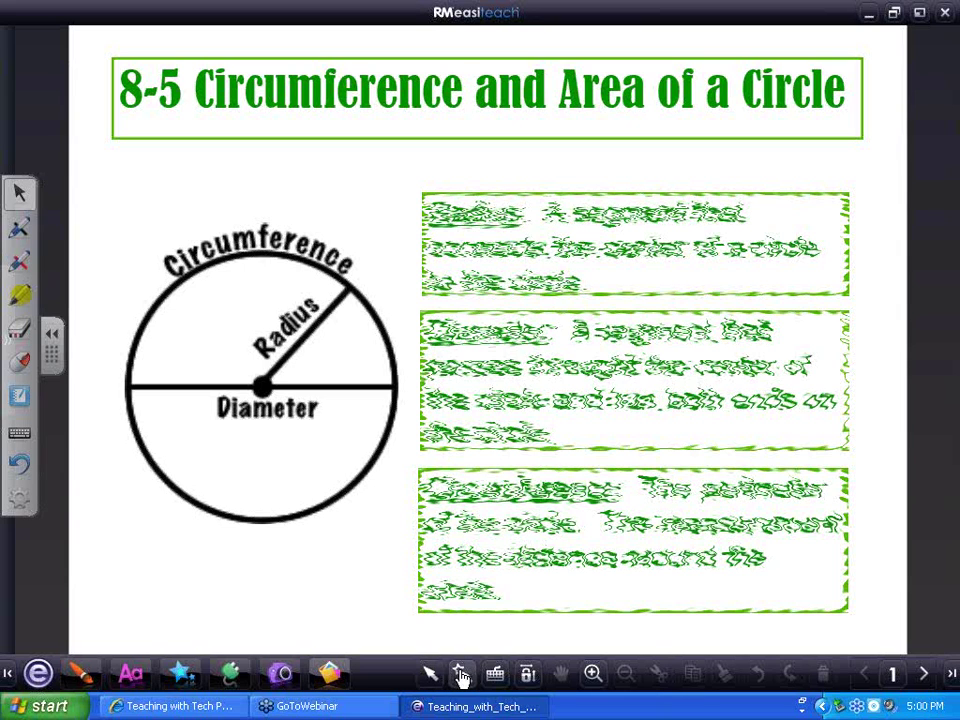
left_click(461, 677)
Render the Radius, Diameter and Circumference definitions legible, then move to the pi slide's definition
left_click(628, 248)
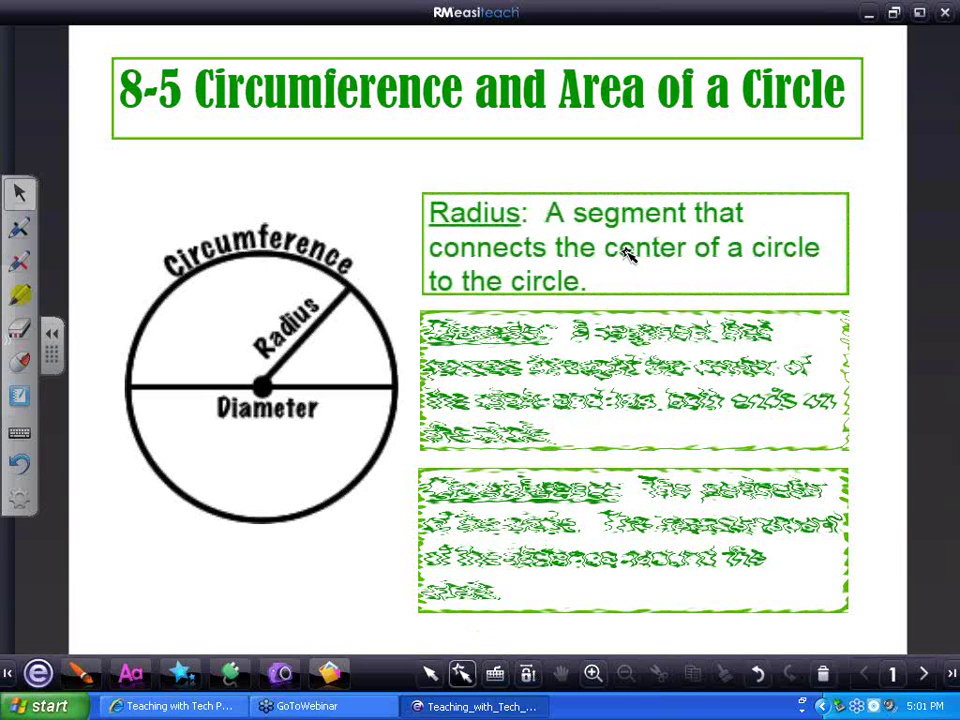
left_click(415, 397)
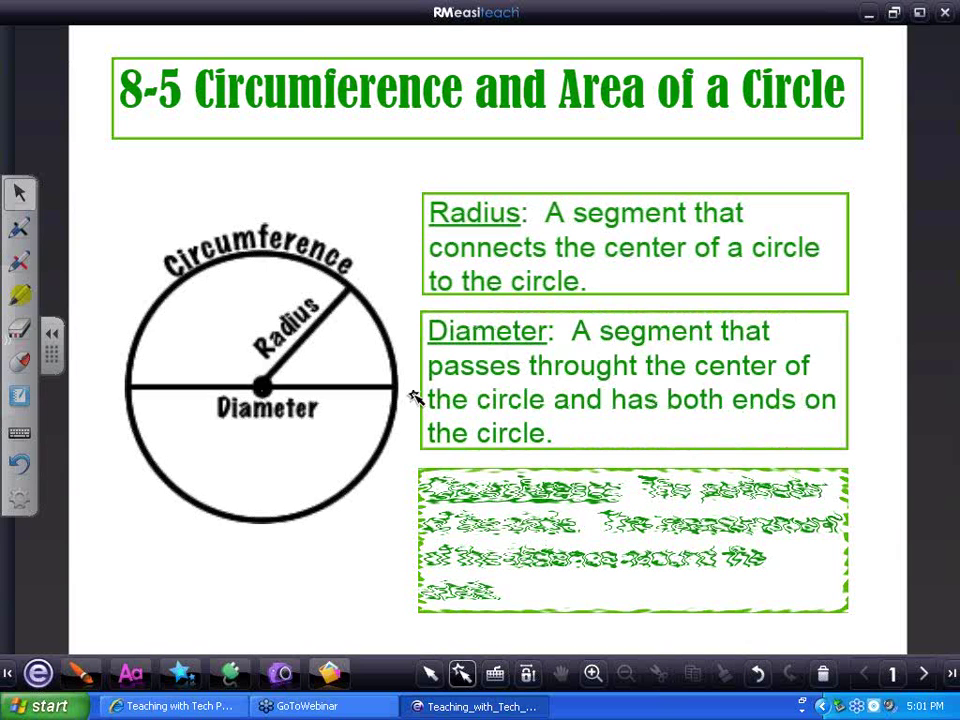
left_click(489, 536)
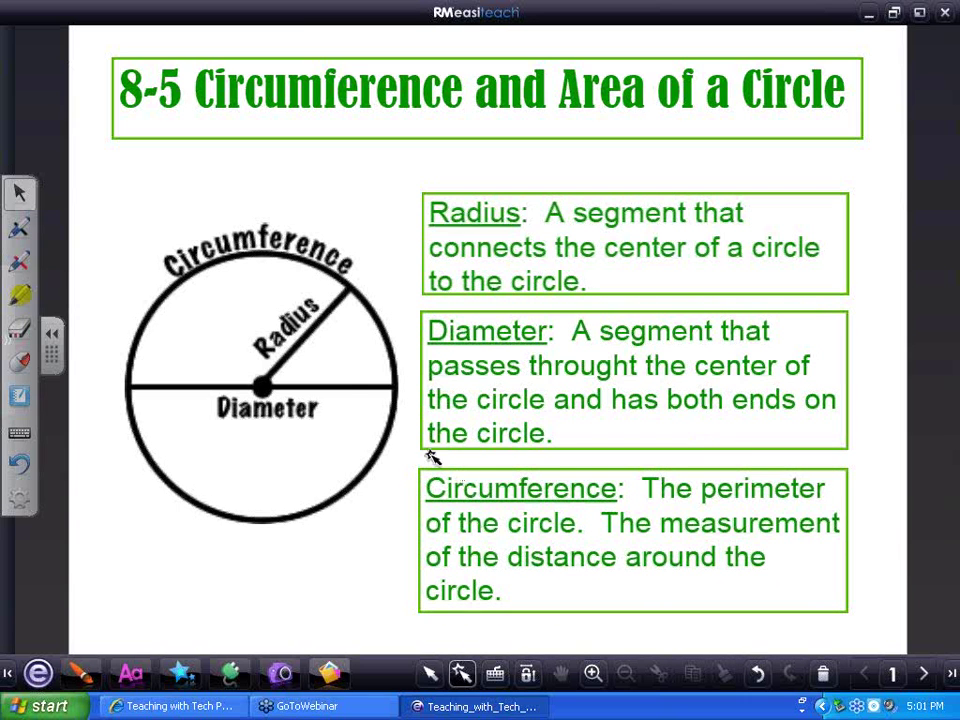
key("Page_Down")
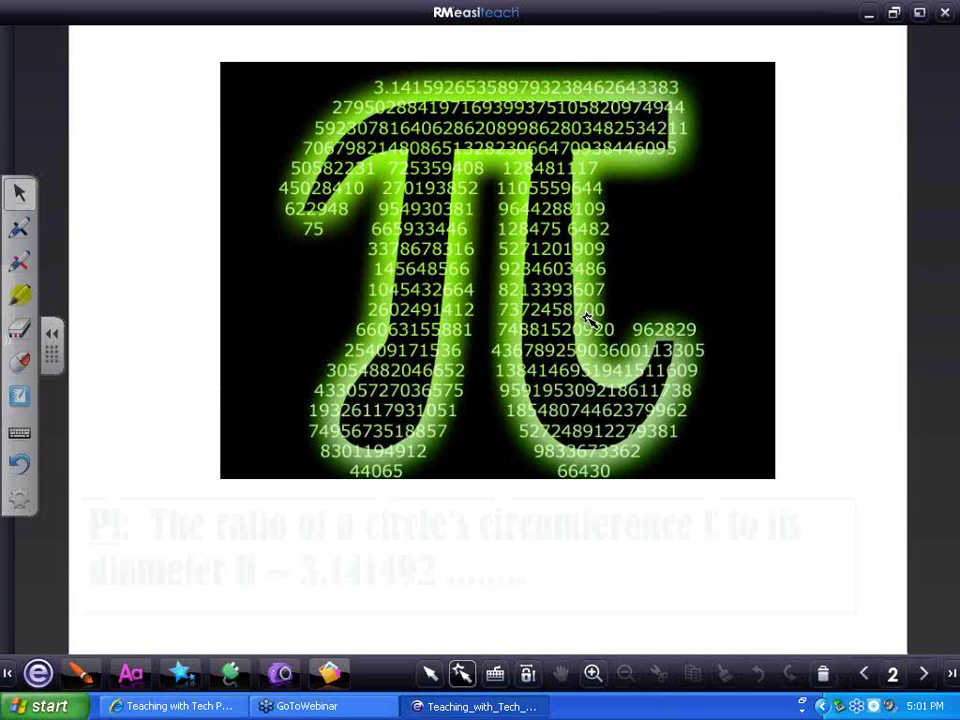
left_click(442, 240)
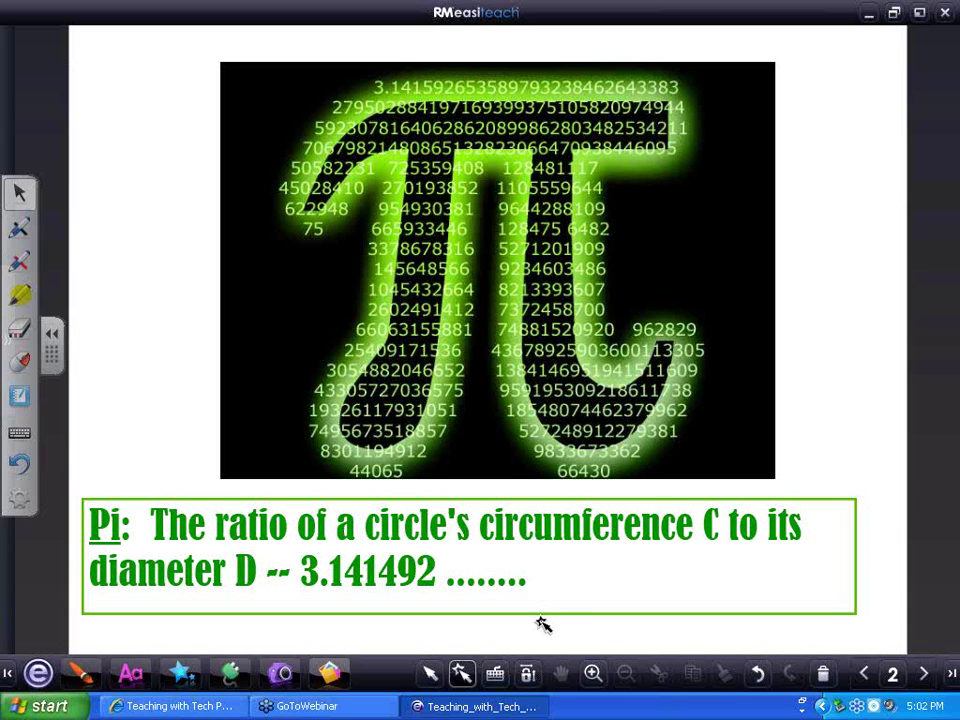
Go to page 3, the circumference and area formulas slide
left_click(926, 676)
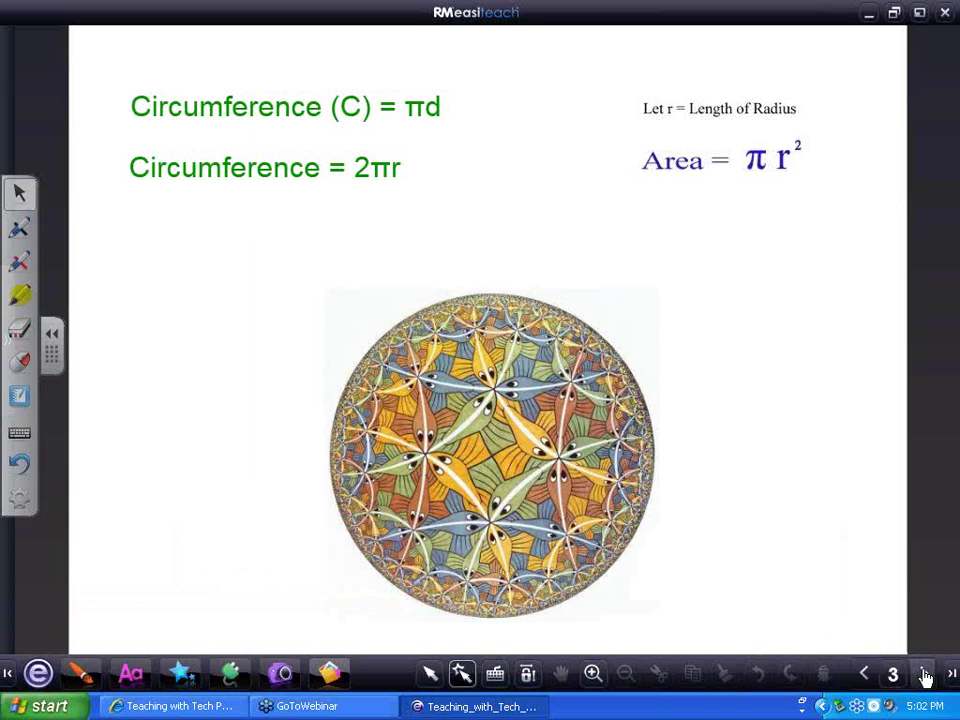
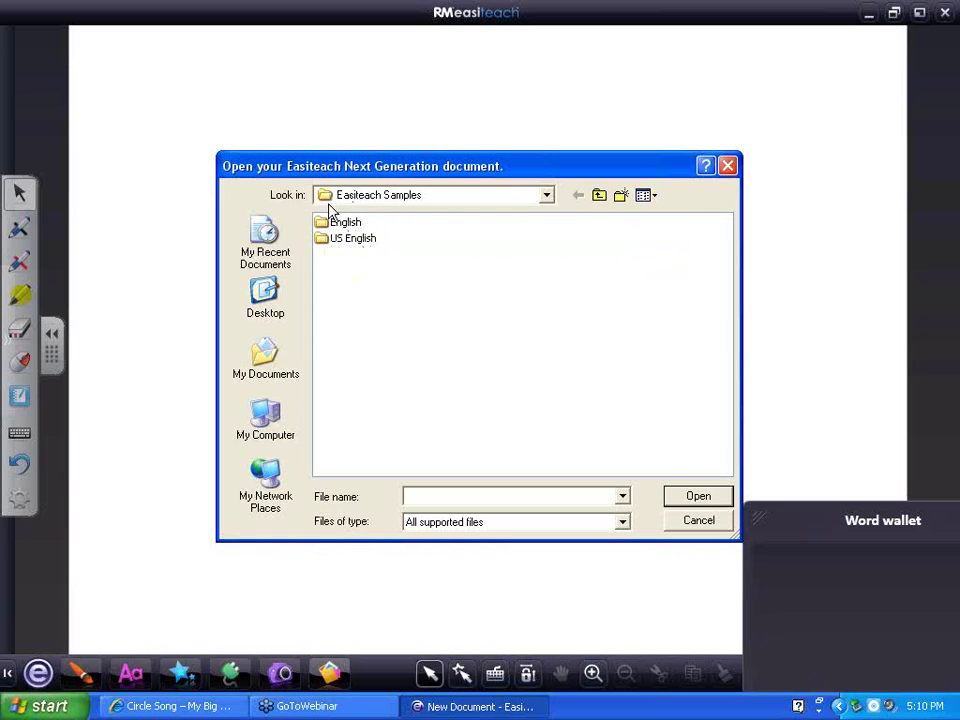
Browse the US English samples into the Science Interactives folder
double_click(345, 240)
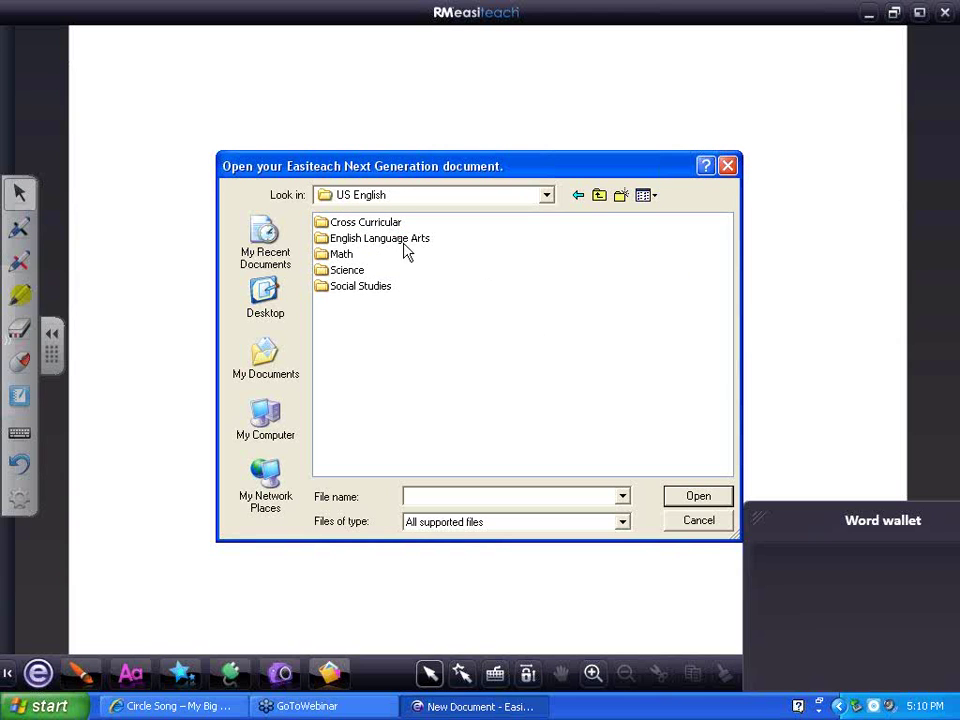
double_click(352, 271)
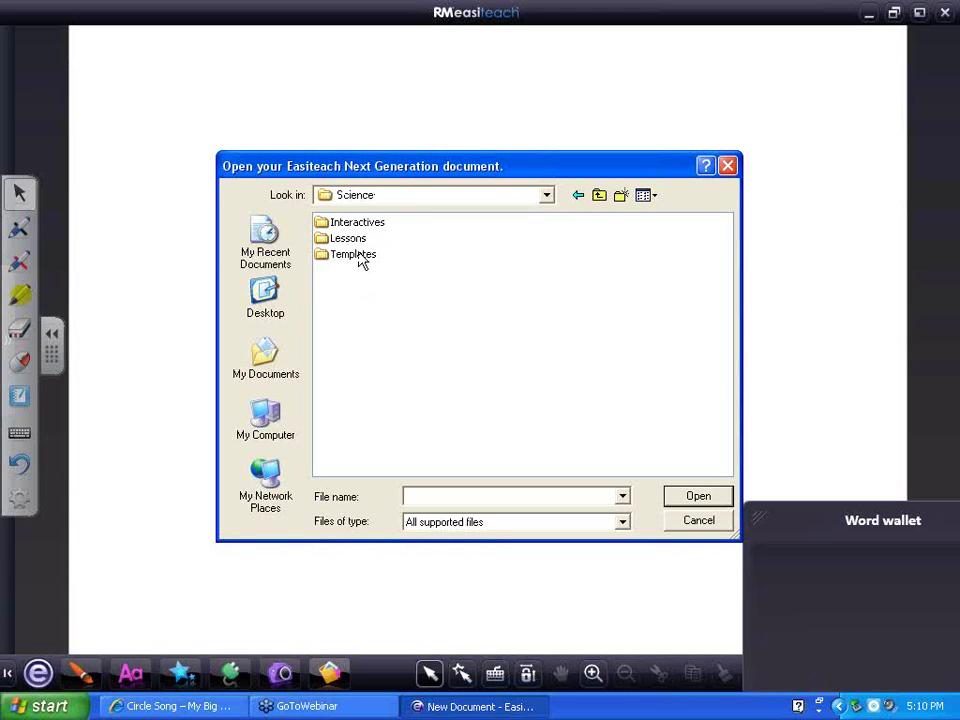
double_click(359, 223)
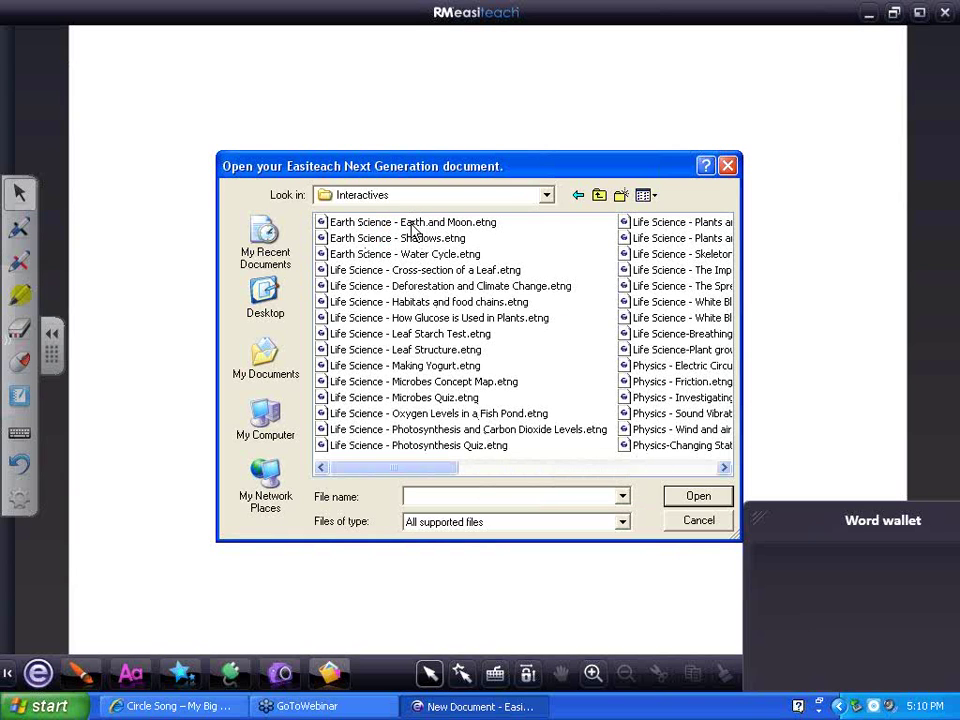
left_click_drag(415, 476, 536, 476)
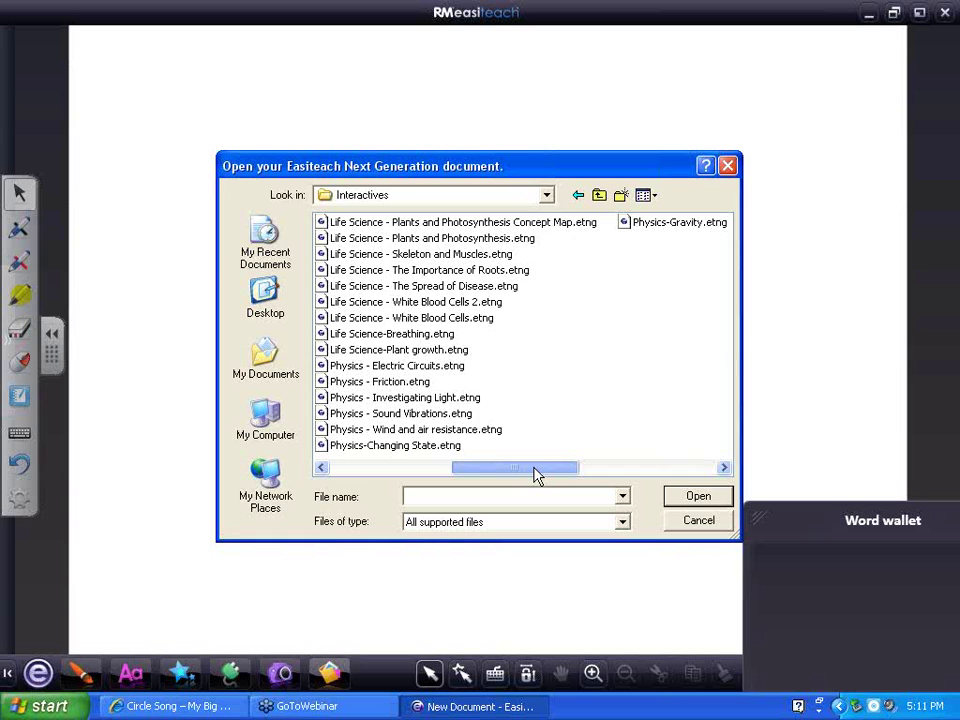
left_click_drag(536, 476, 414, 471)
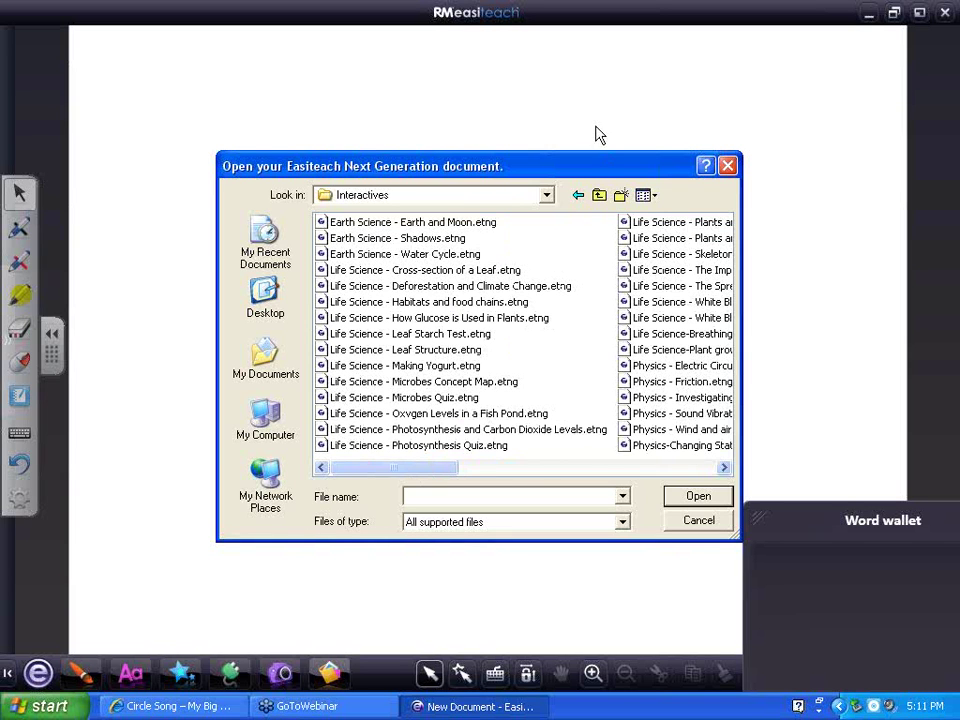
left_click(579, 196)
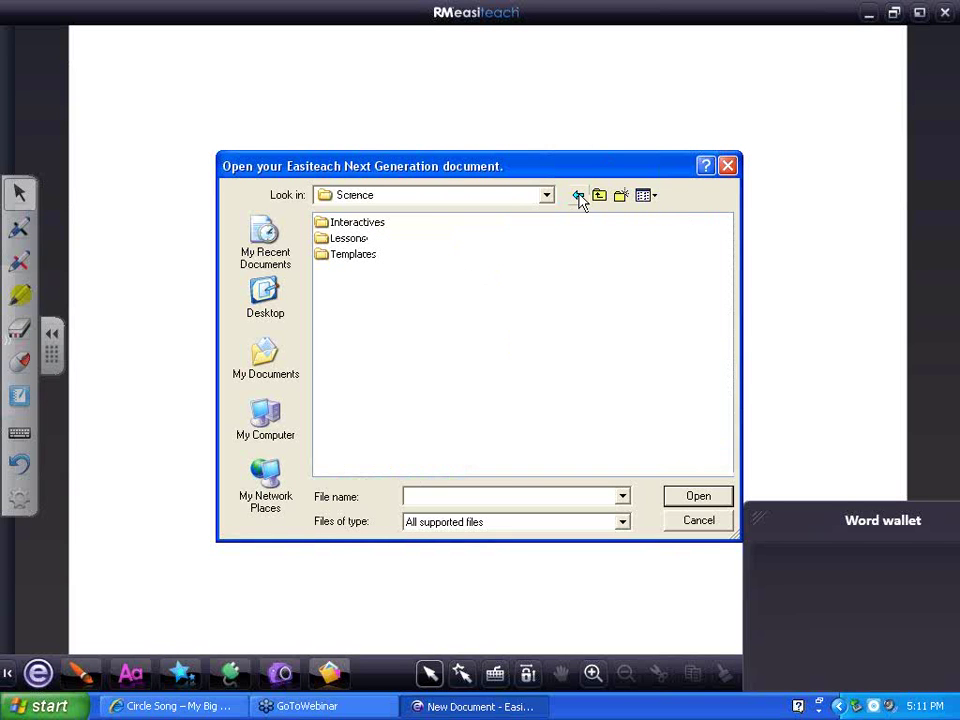
double_click(336, 221)
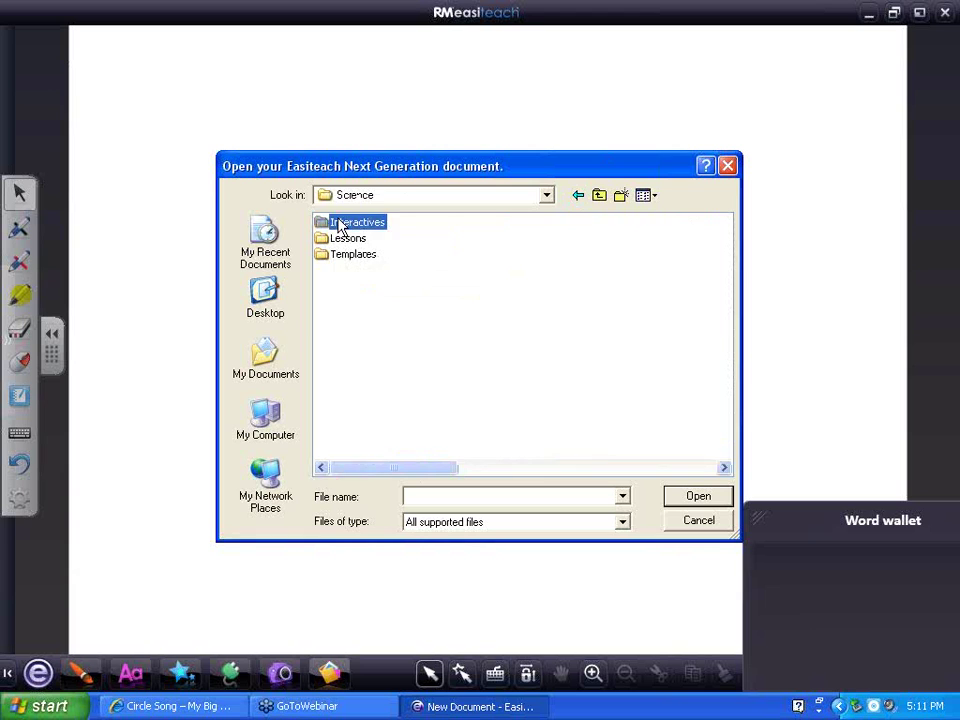
Go back up to US English, then open Math and its Lessons folder
left_click(578, 197)
left_click(578, 197)
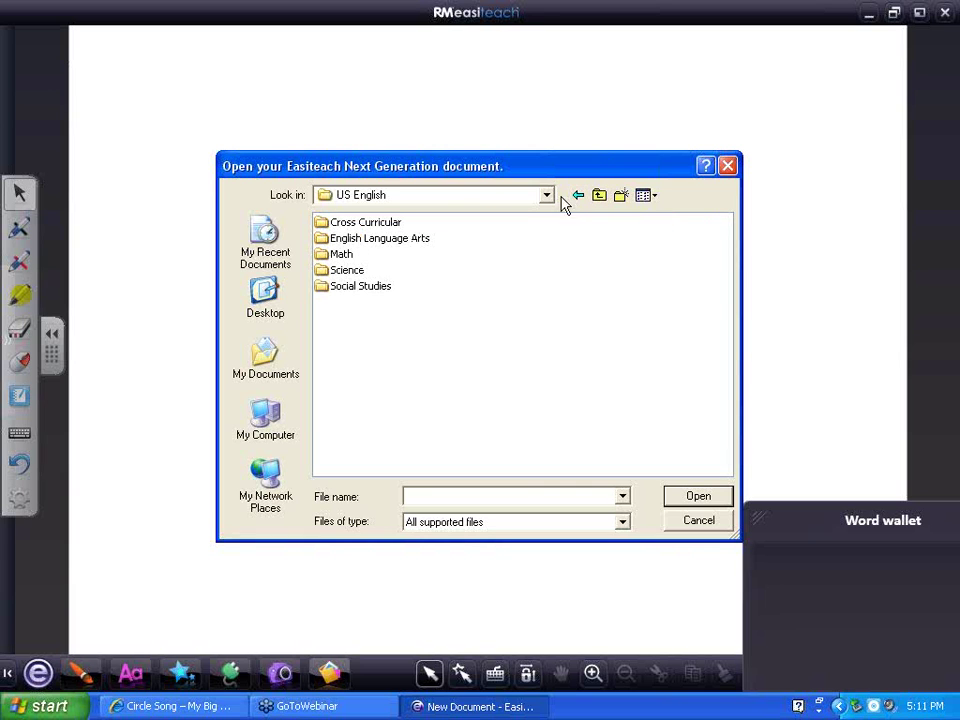
double_click(346, 256)
left_click(348, 242)
double_click(346, 244)
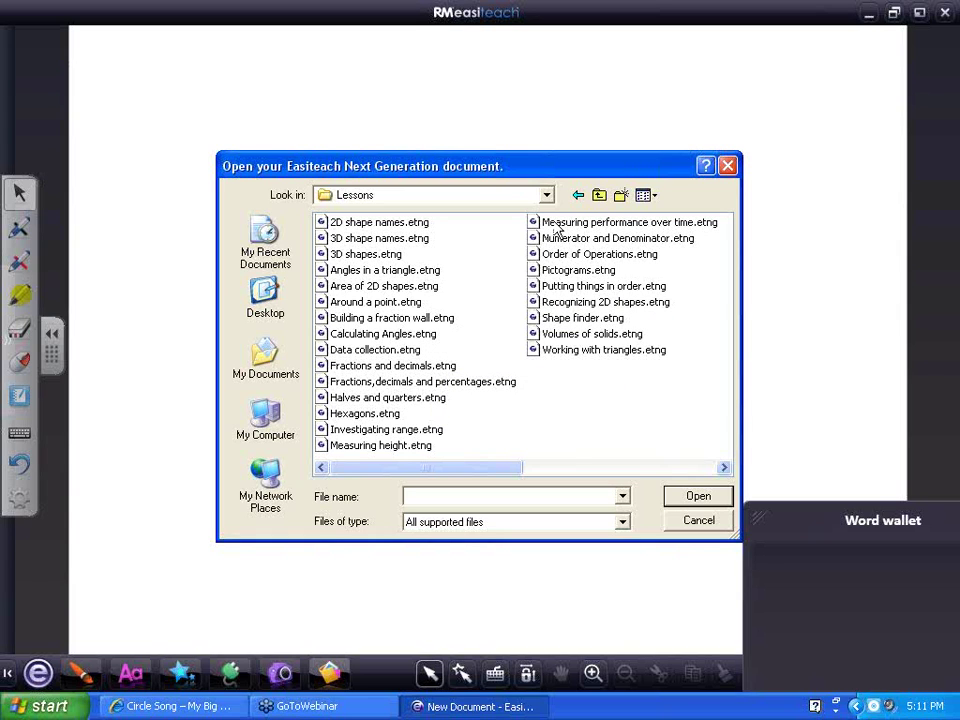
left_click(599, 195)
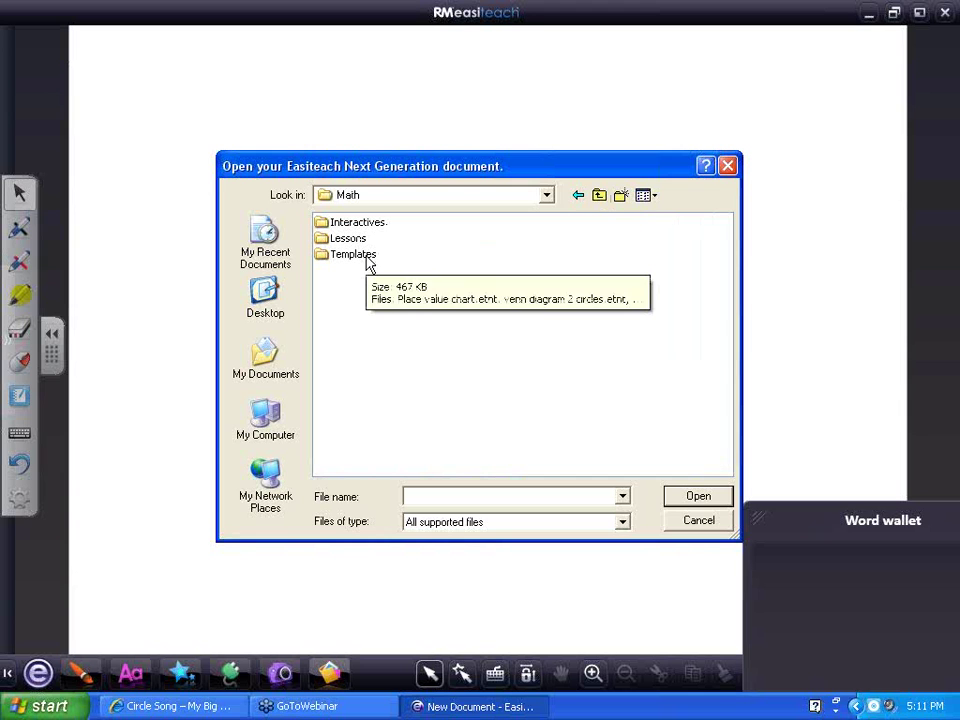
left_click(225, 706)
Open a new blank Internet Explorer tab and return to the Easiteach open dialog
left_click(813, 74)
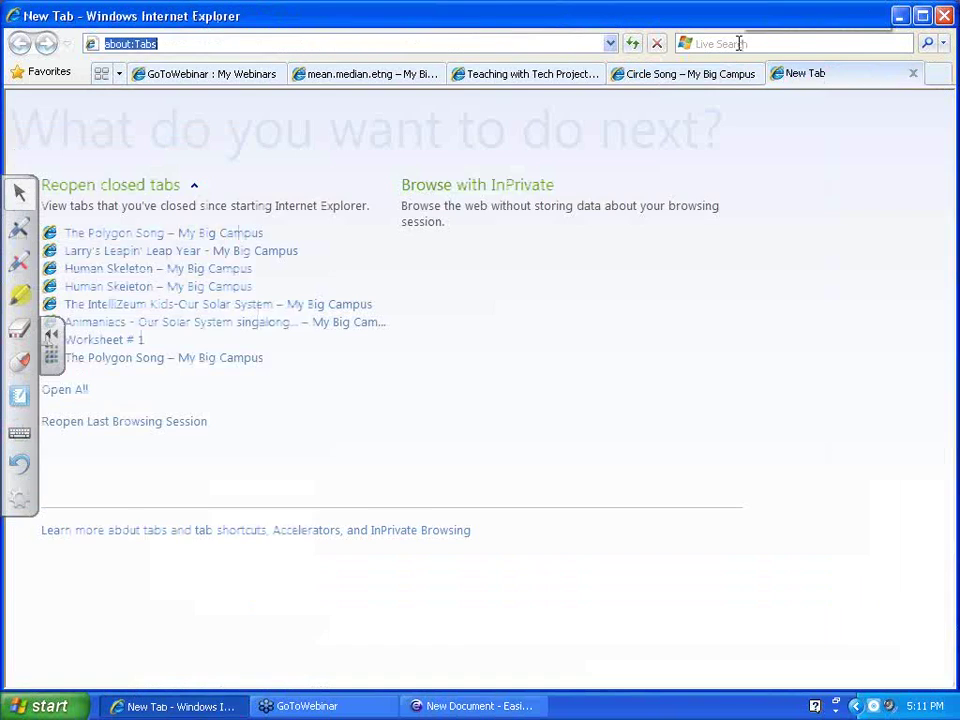
left_click(738, 43)
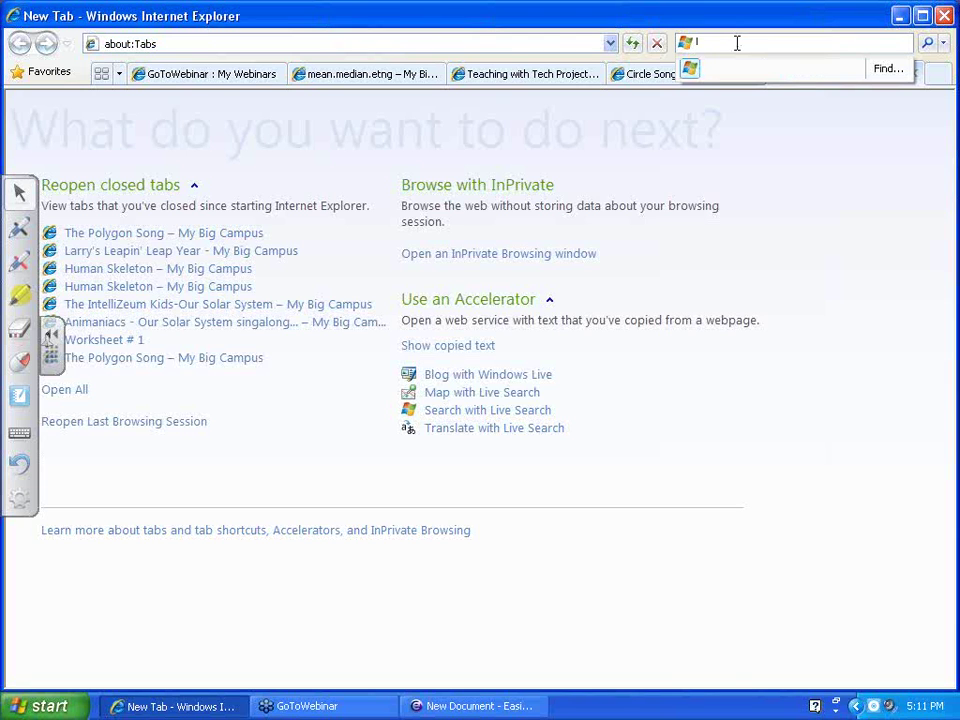
left_click(170, 43)
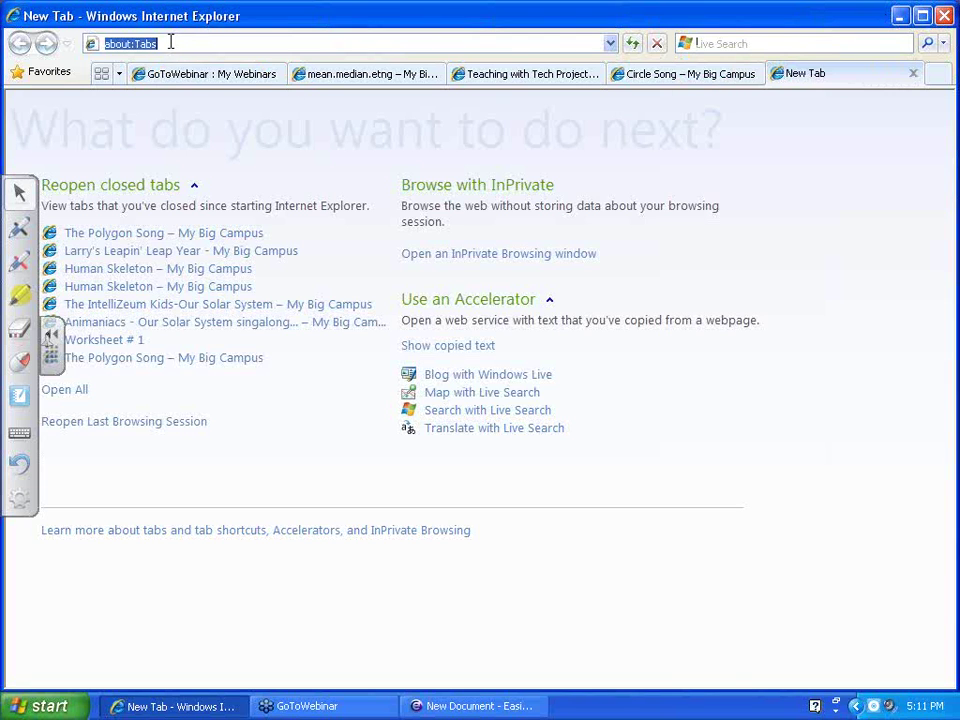
key("alt+Tab")
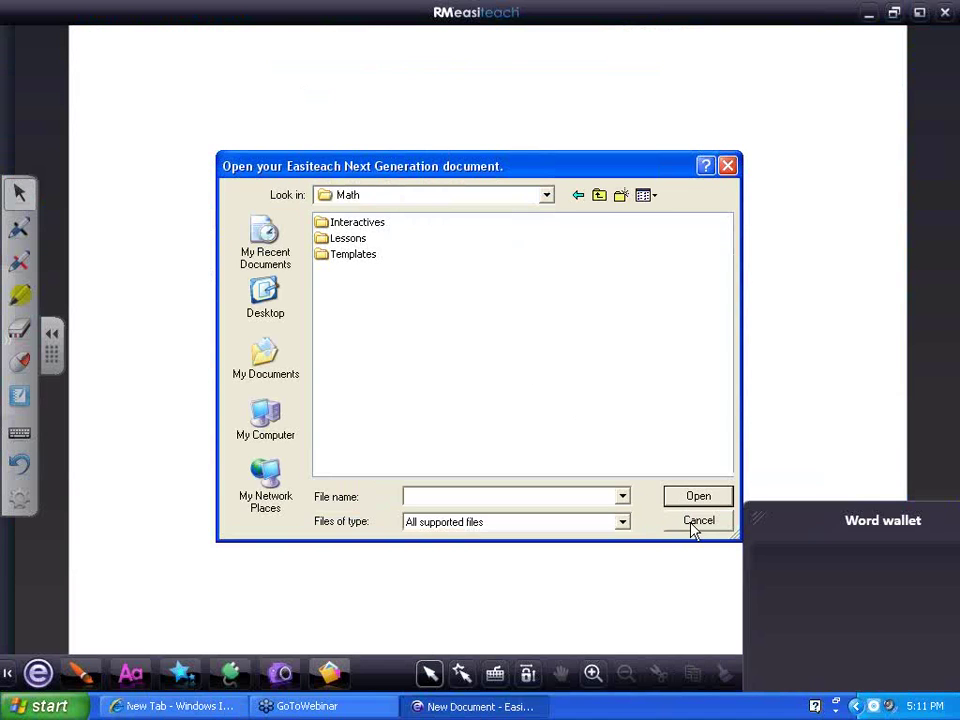
Cancel the dialog, then browse the US English Social Studies Lessons samples and back
left_click(695, 524)
left_click(39, 676)
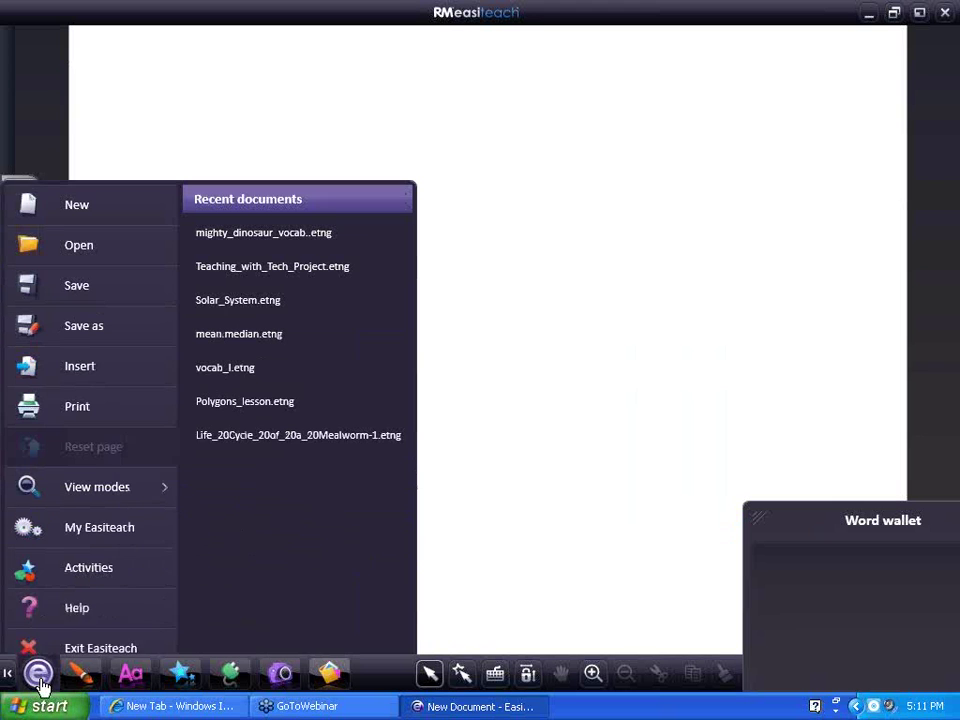
left_click(86, 553)
double_click(343, 240)
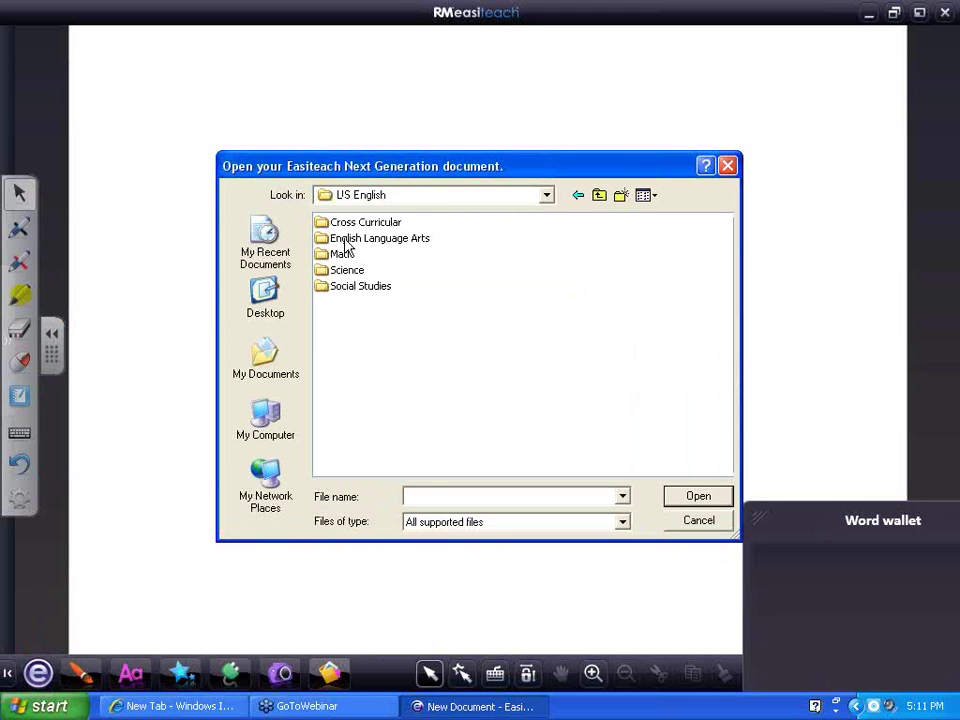
double_click(343, 287)
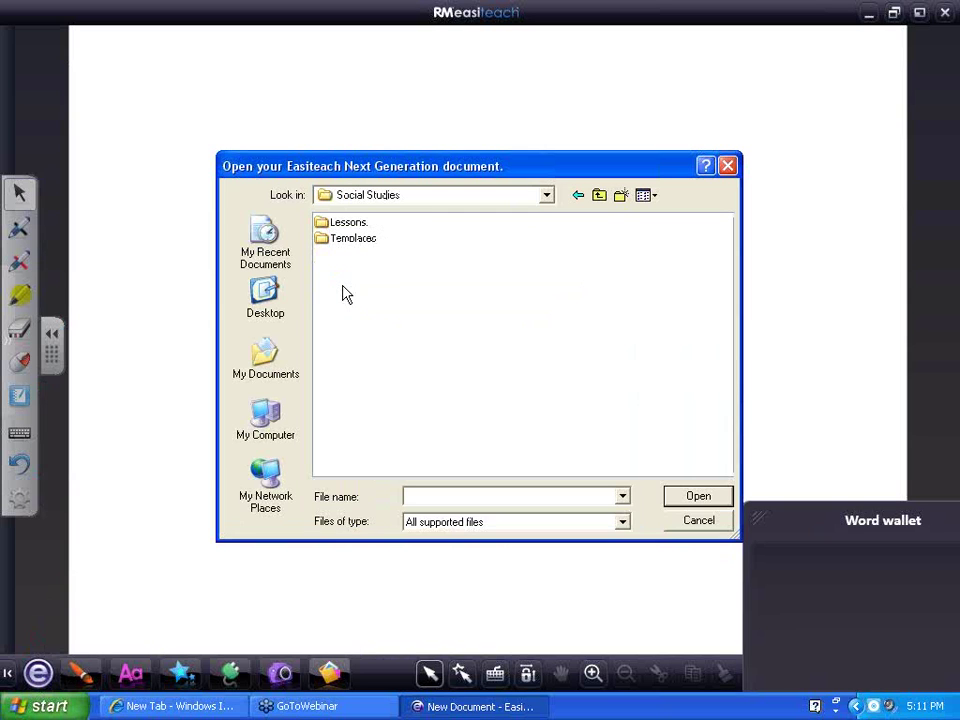
double_click(338, 224)
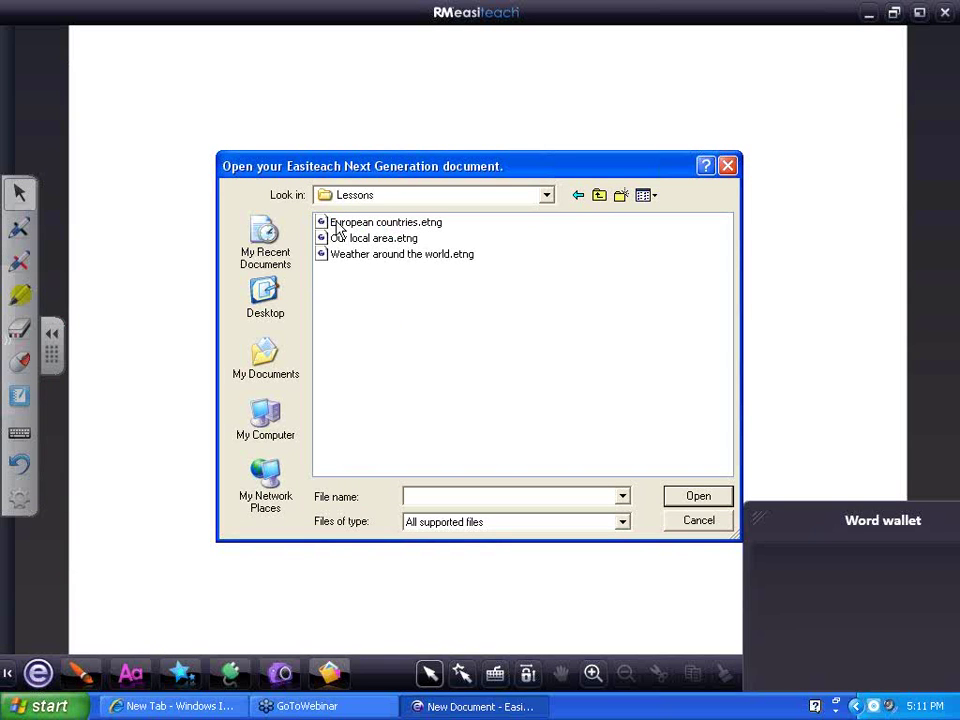
left_click(597, 198)
left_click(597, 198)
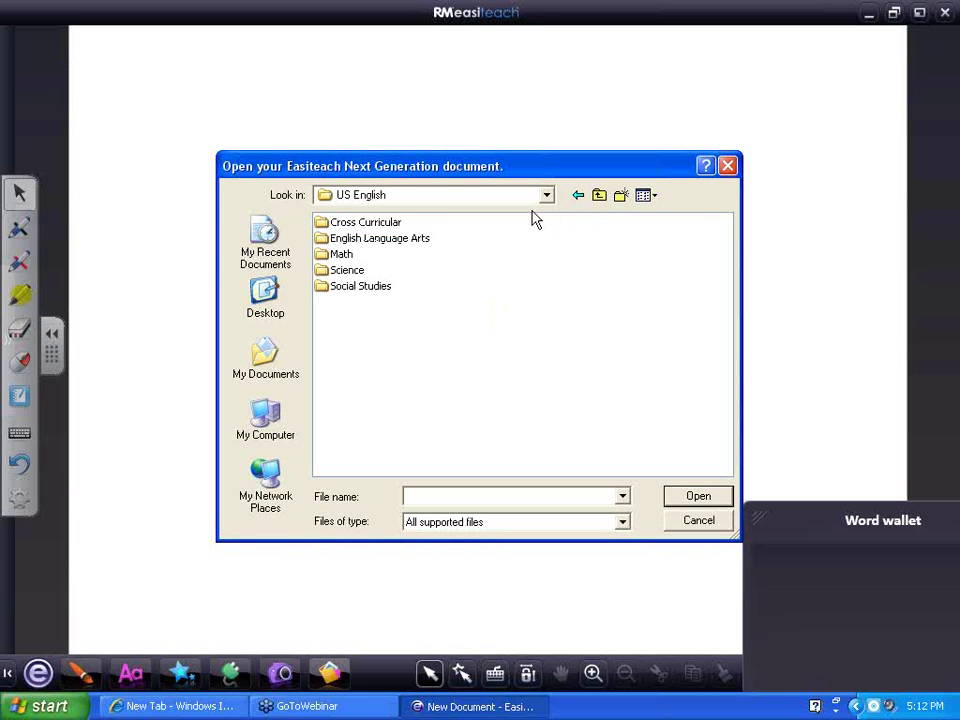
Open the Calendar (April).etng template from Cross Curricular > Templates
double_click(349, 222)
left_click(345, 224)
double_click(345, 225)
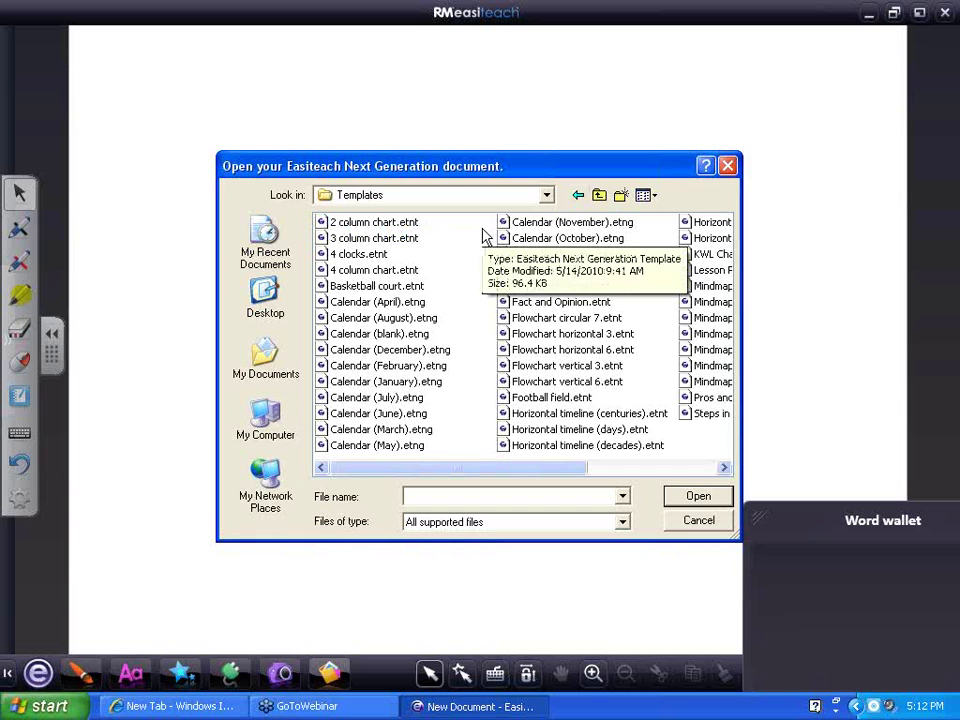
double_click(372, 303)
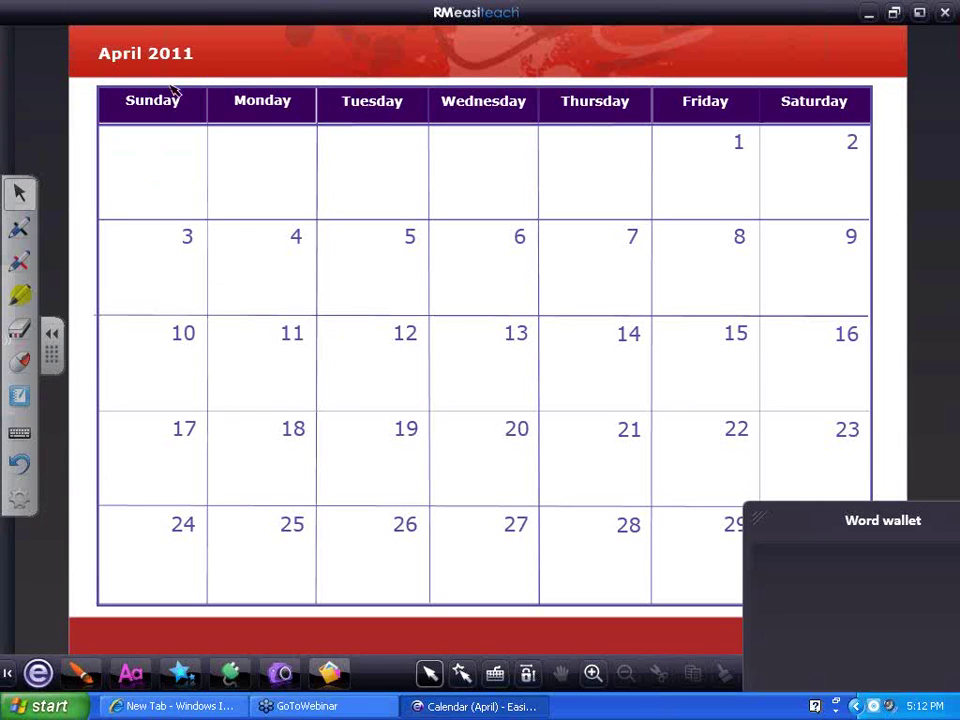
key("alt+Tab")
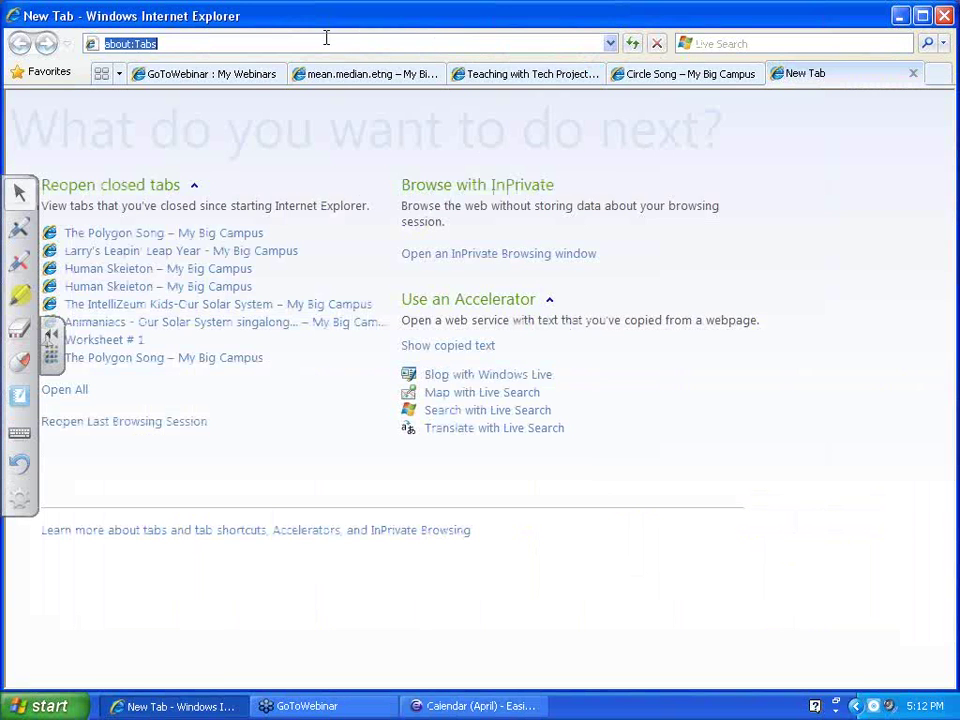
type("www.e")
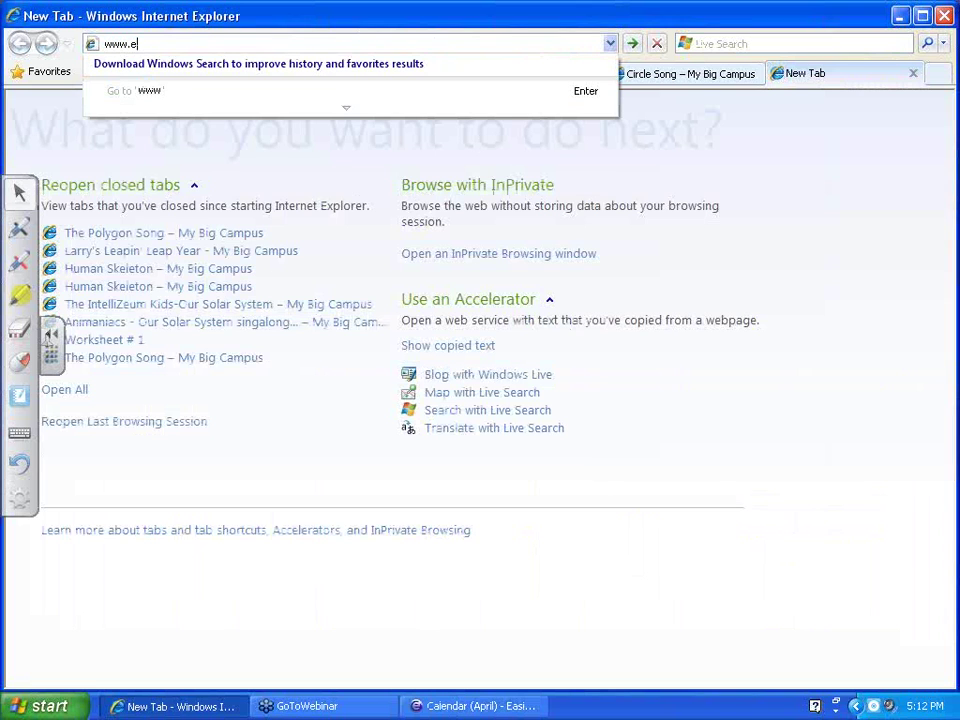
type("asilearn.com")
key("Return")
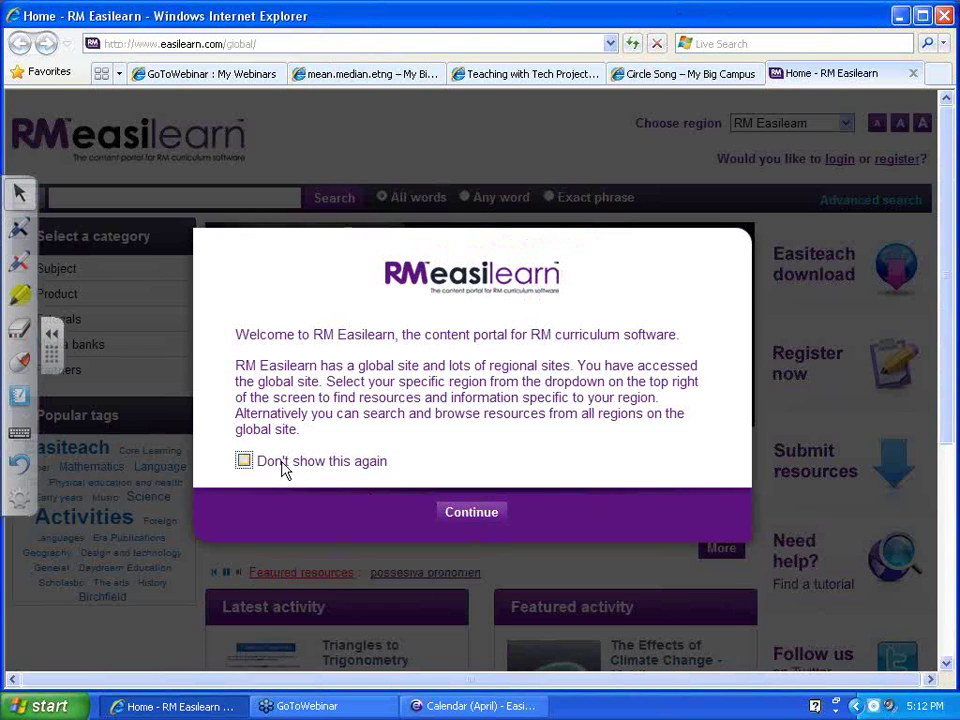
left_click(244, 461)
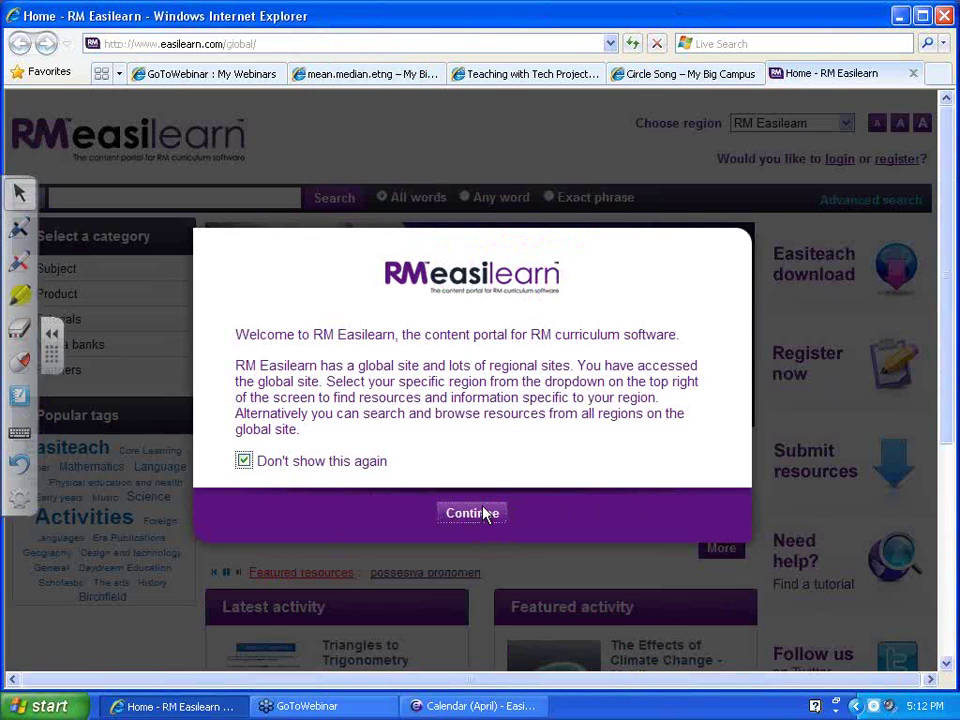
Dismiss the Easilearn welcome message and scroll the home page
left_click(489, 512)
scroll(580, 488, "down", 2)
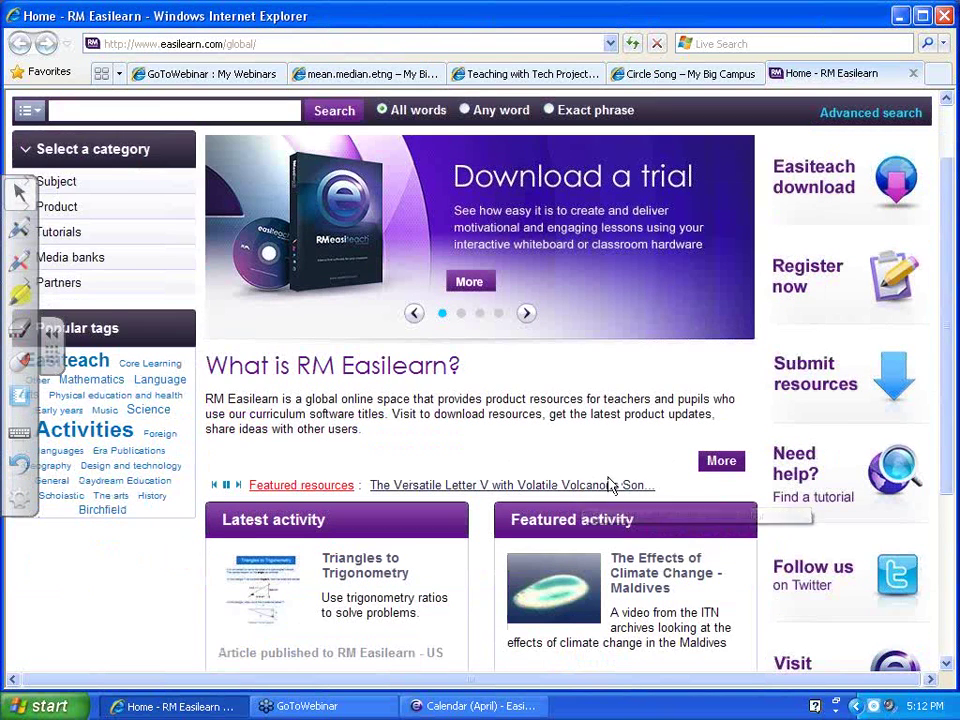
scroll(576, 474, "down", 2)
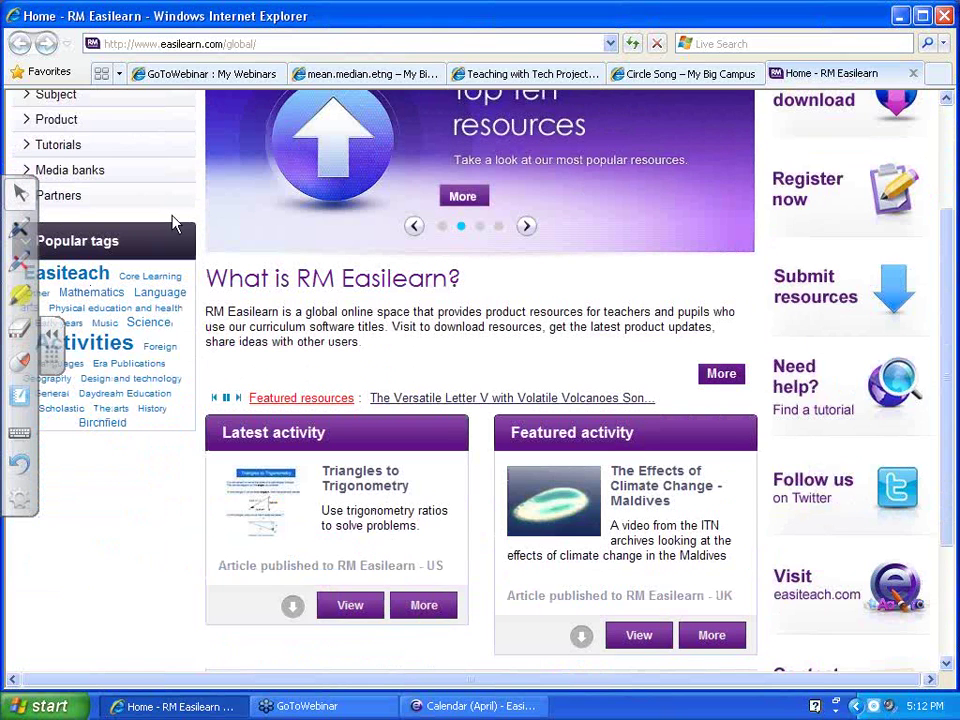
scroll(223, 251, "up", 2)
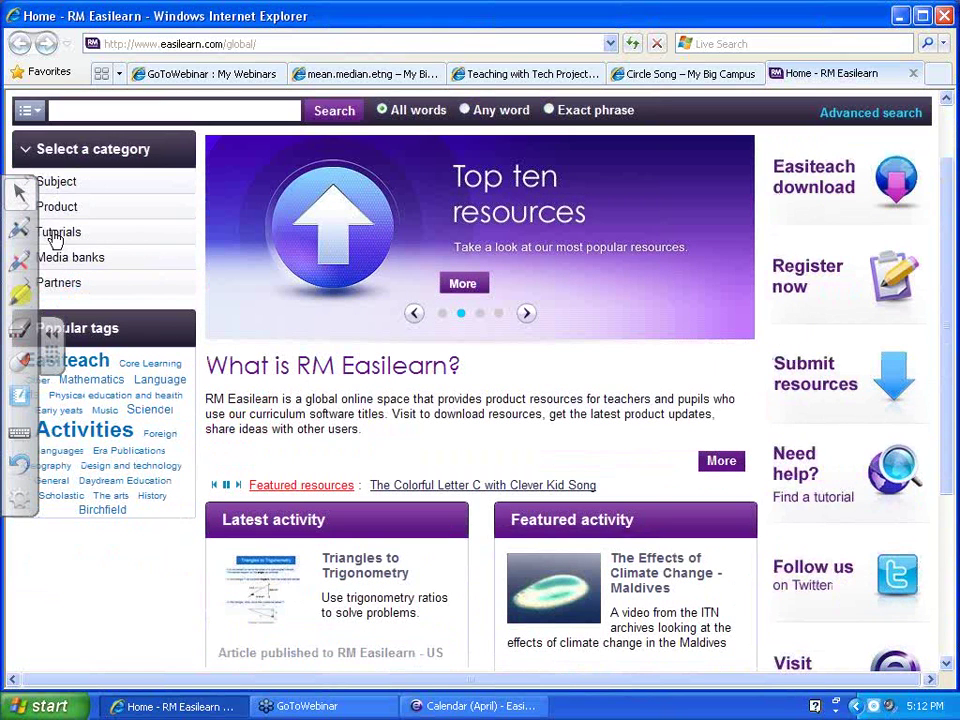
Scroll through the 106 tutorials in the Tutorials category, then go to Media banks
left_click(55, 236)
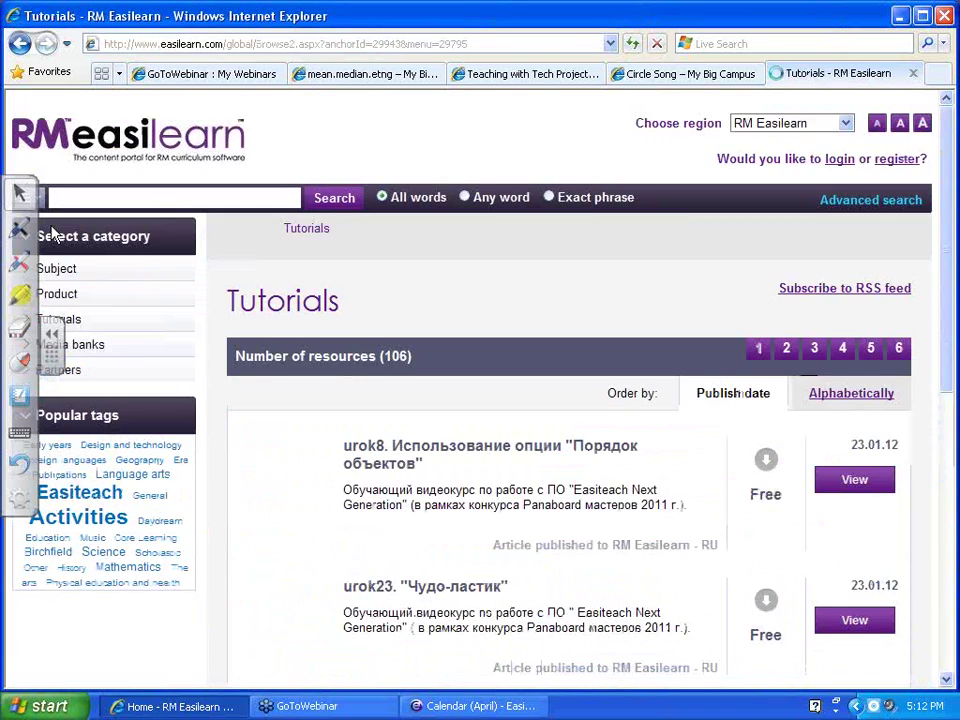
scroll(470, 446, "down", 3)
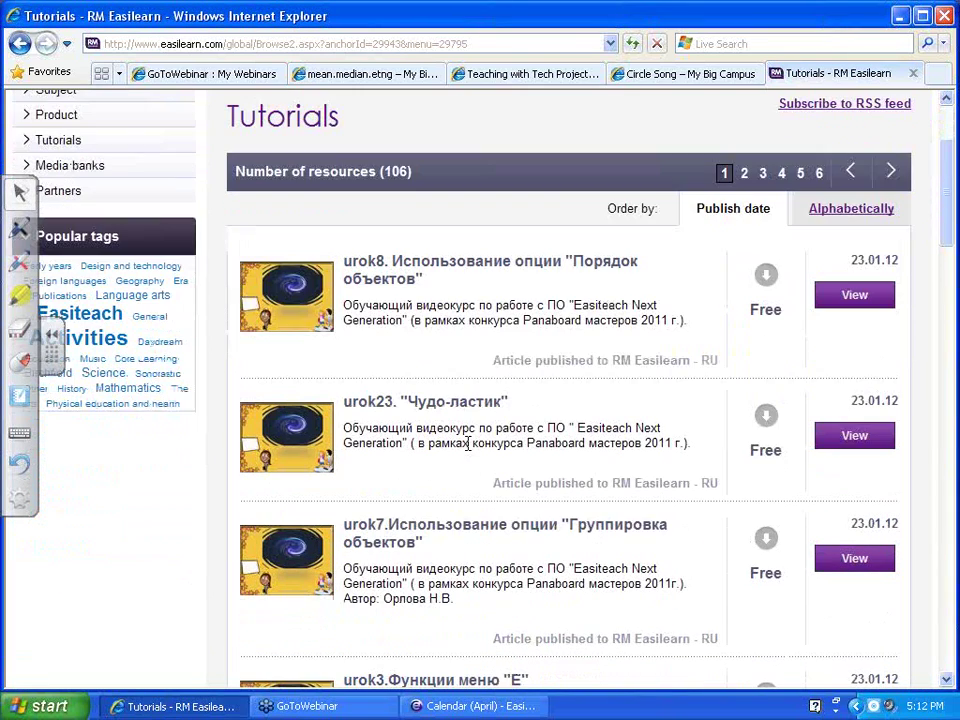
scroll(468, 444, "up", 2)
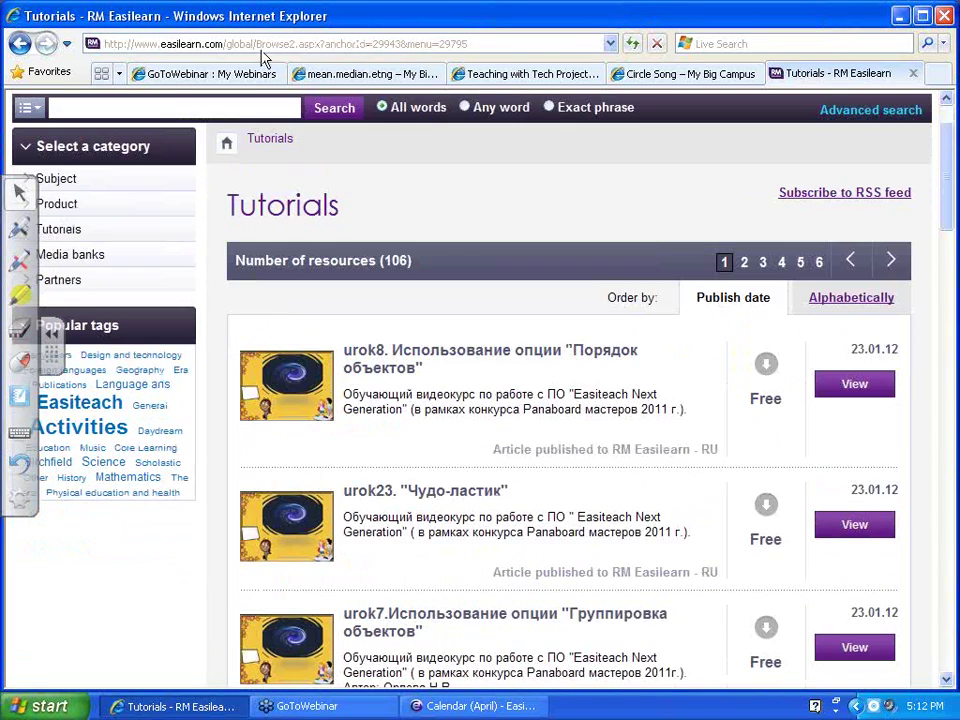
scroll(501, 324, "down", 7)
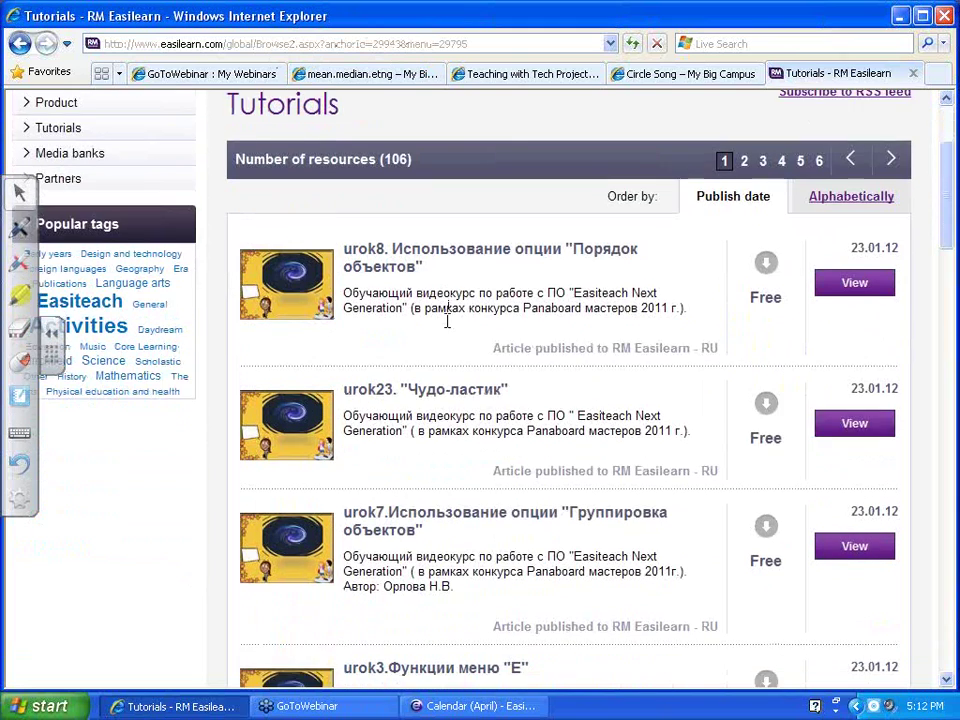
scroll(449, 331, "down", 1)
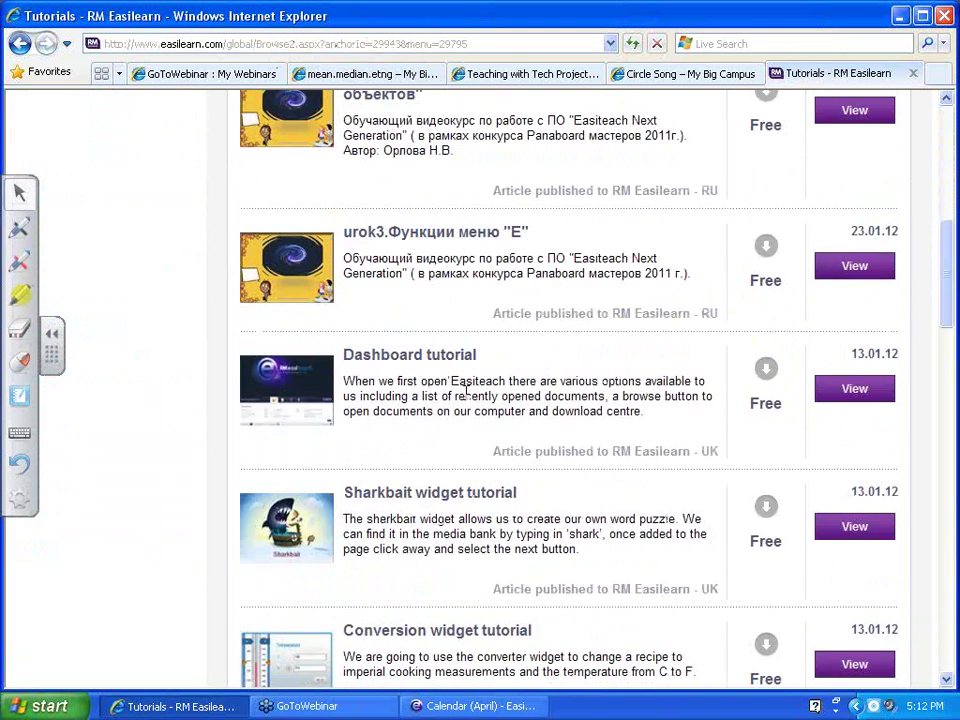
scroll(455, 370, "down", 2)
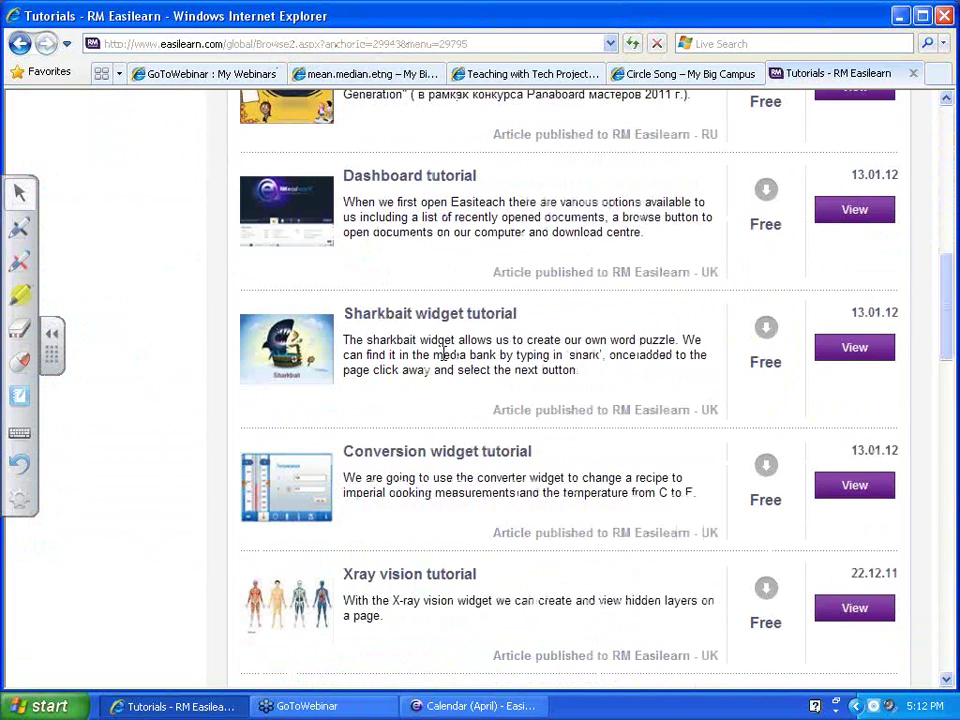
scroll(445, 354, "down", 15)
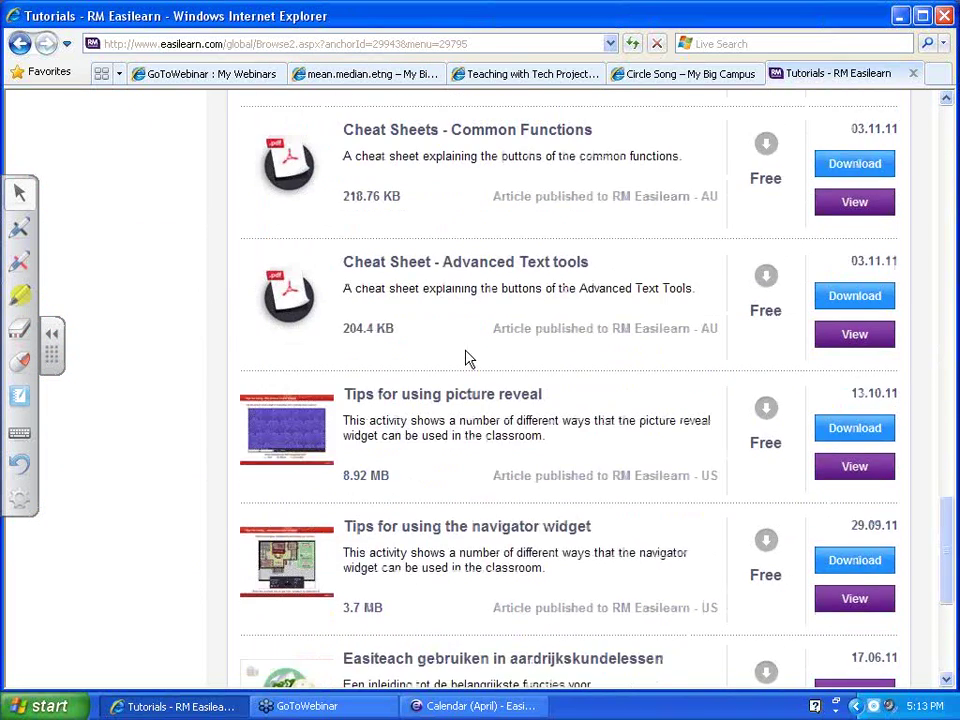
scroll(467, 357, "down", 1)
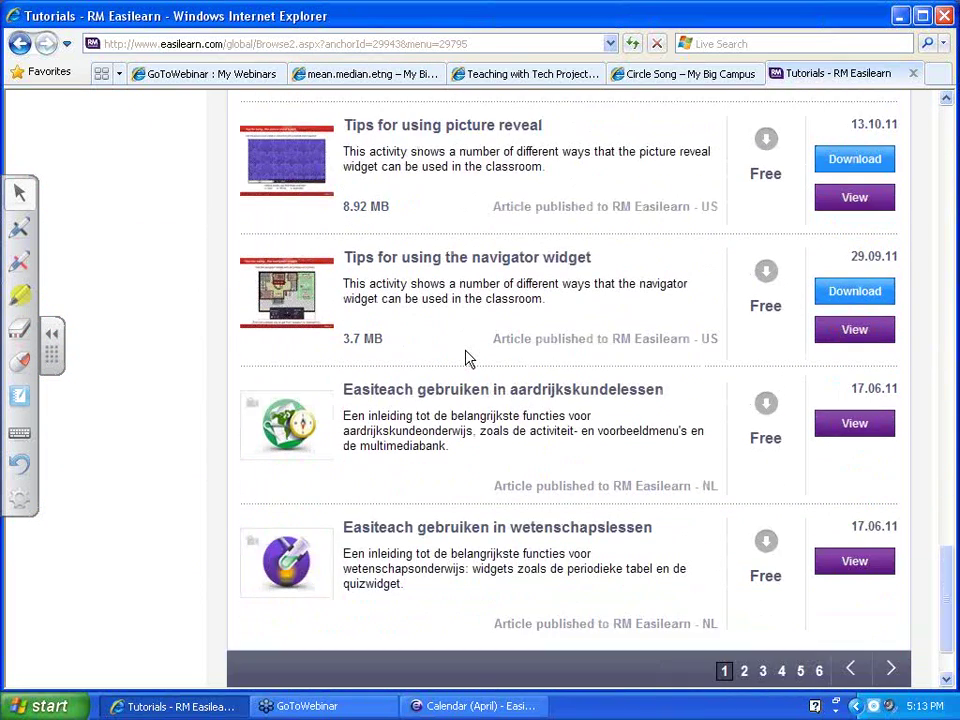
scroll(467, 357, "up", 4)
scroll(466, 355, "up", 10)
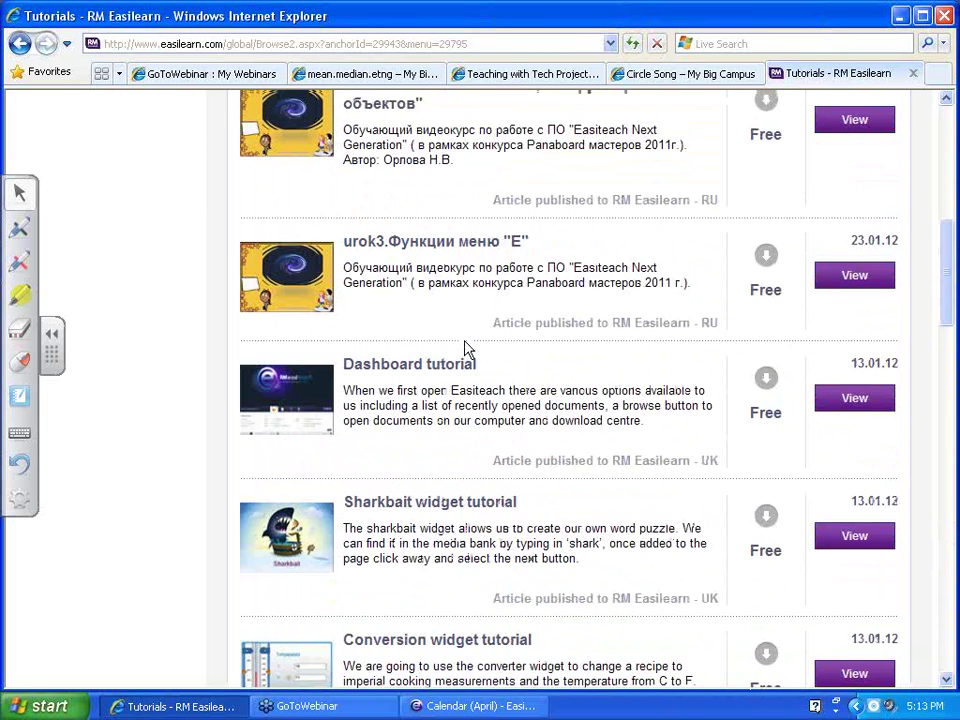
scroll(465, 348, "up", 5)
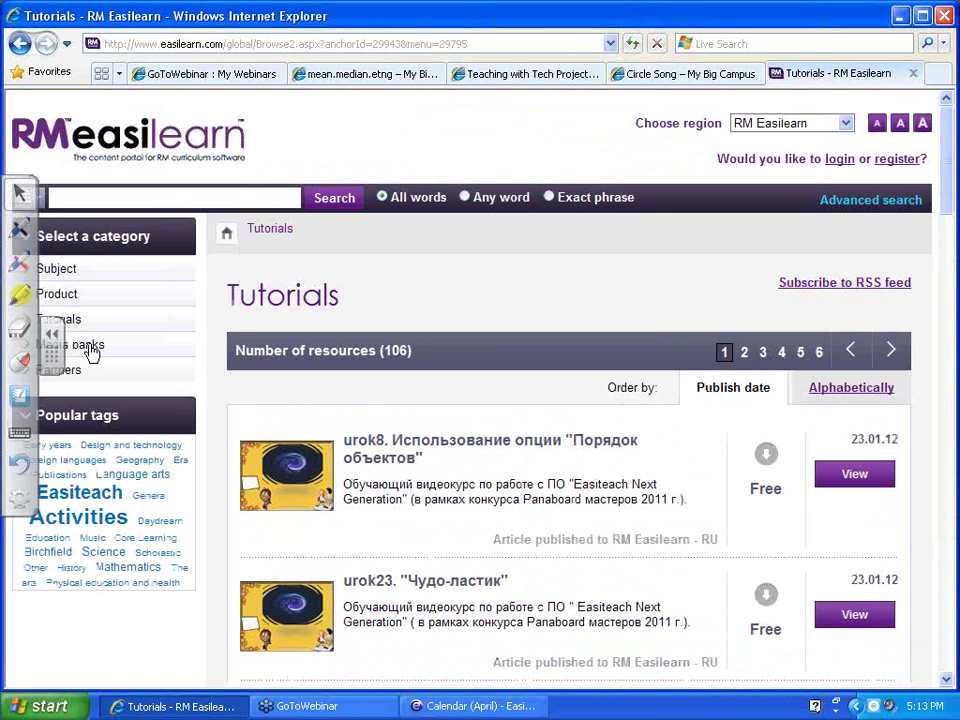
left_click(91, 347)
Scroll through the Mathematics resources under Media Banks > Subject, then switch to RM Easilearn - US
left_click(72, 268)
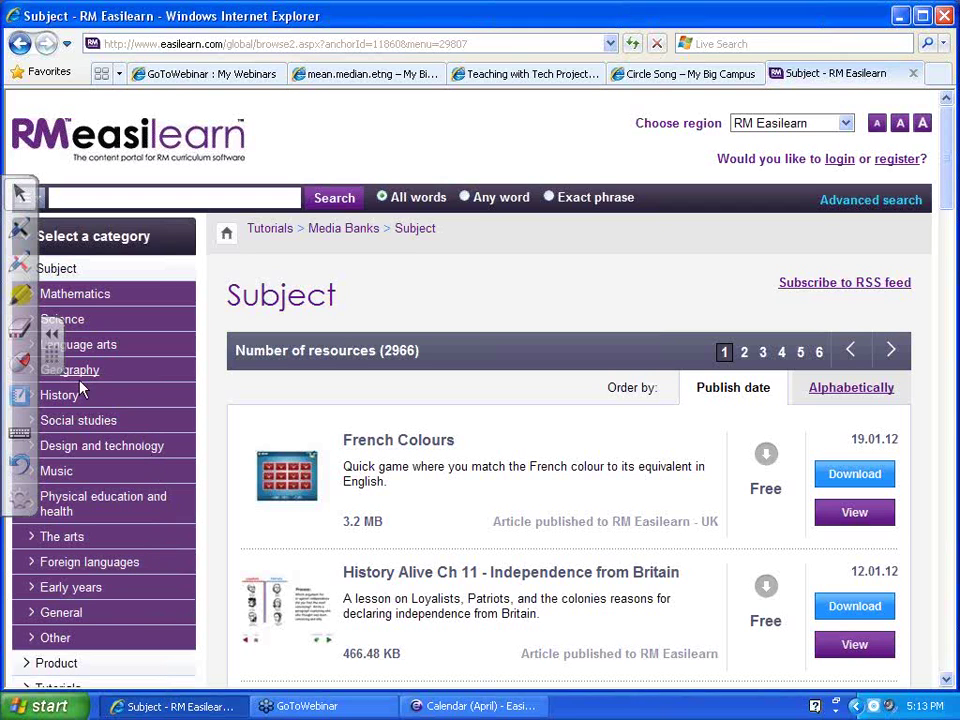
left_click(70, 296)
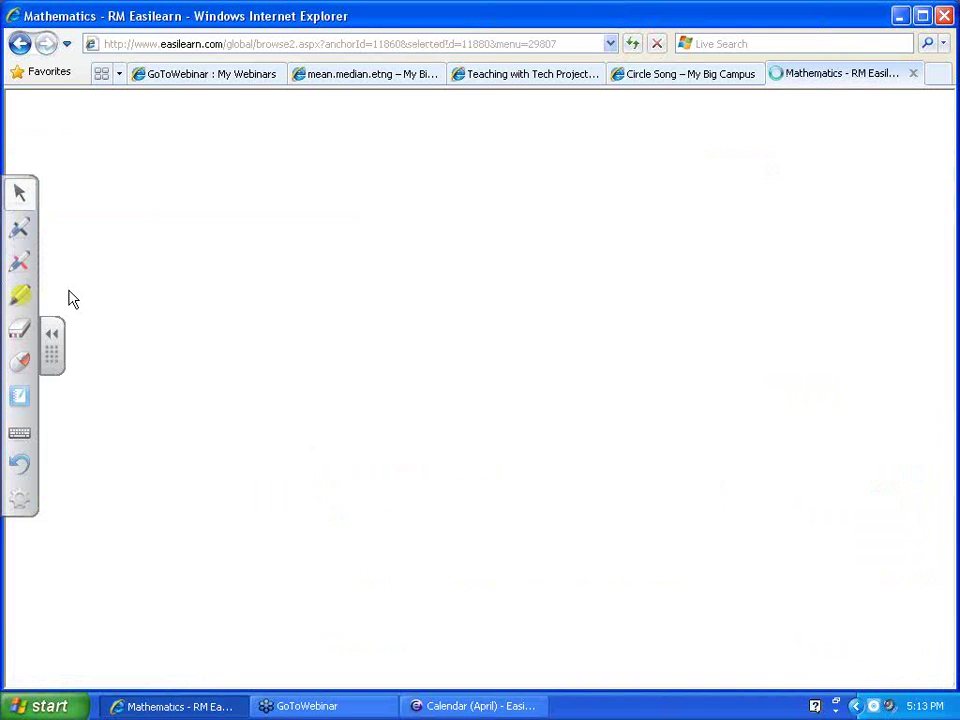
scroll(520, 550, "down", 5)
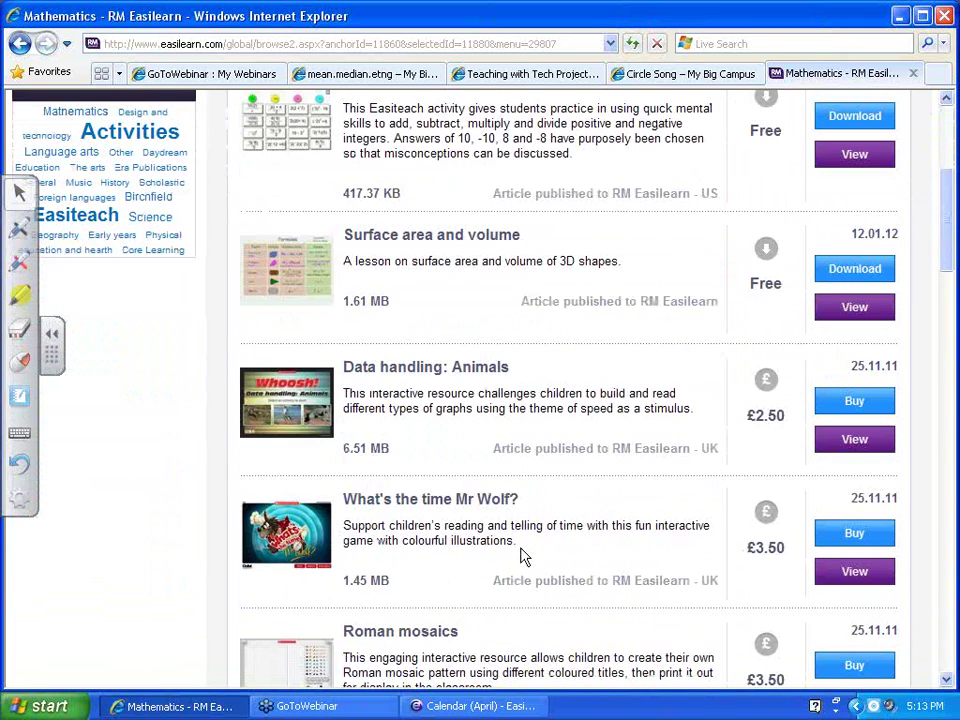
scroll(520, 557, "down", 5)
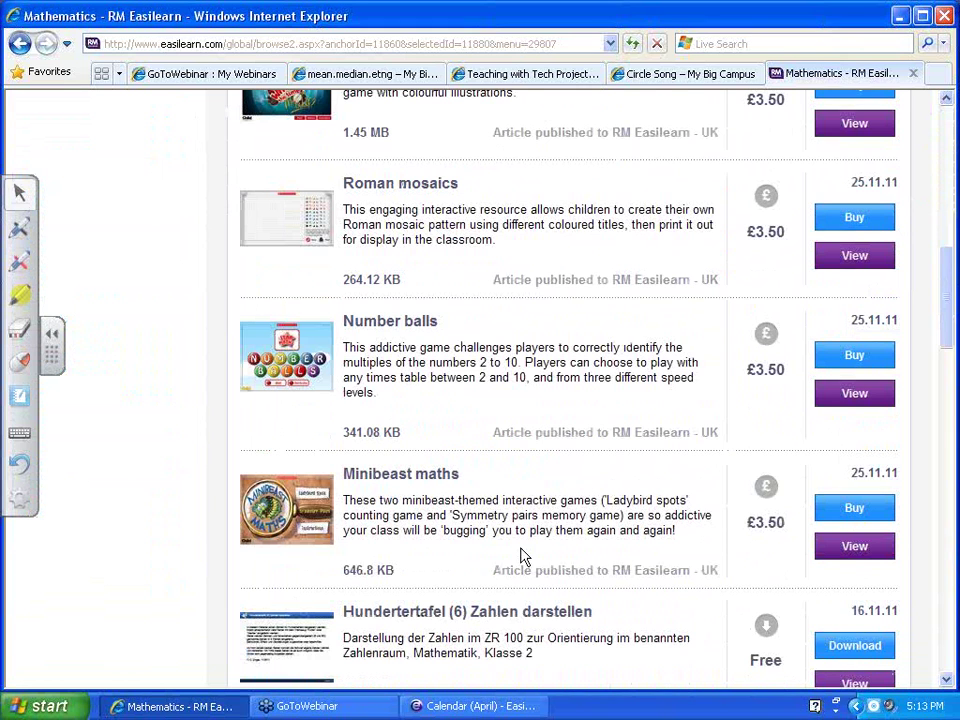
scroll(520, 557, "down", 5)
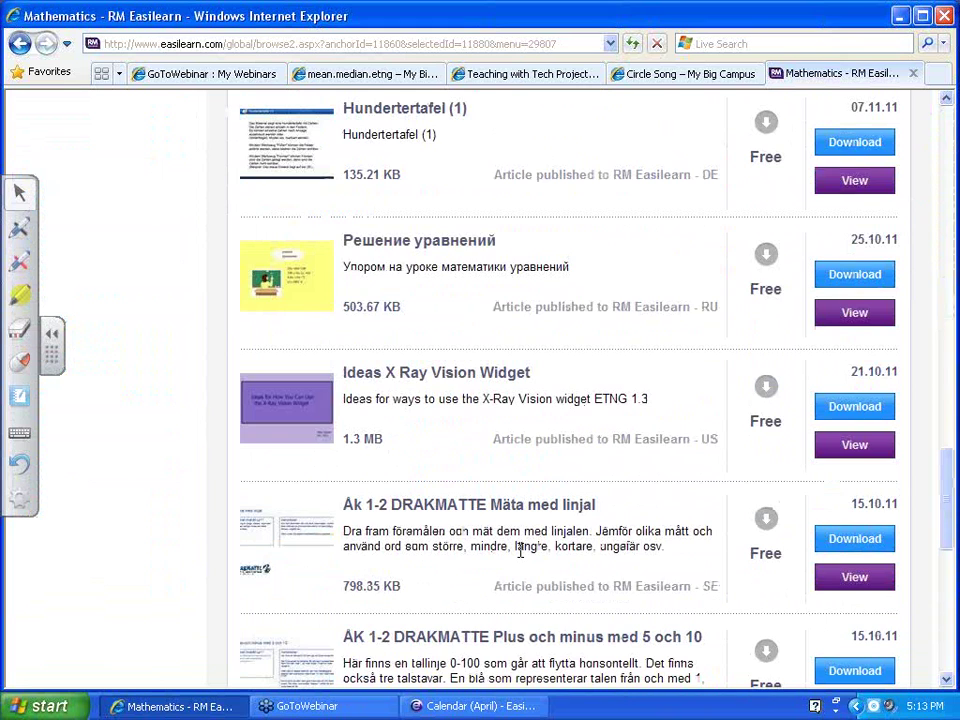
scroll(520, 553, "down", 5)
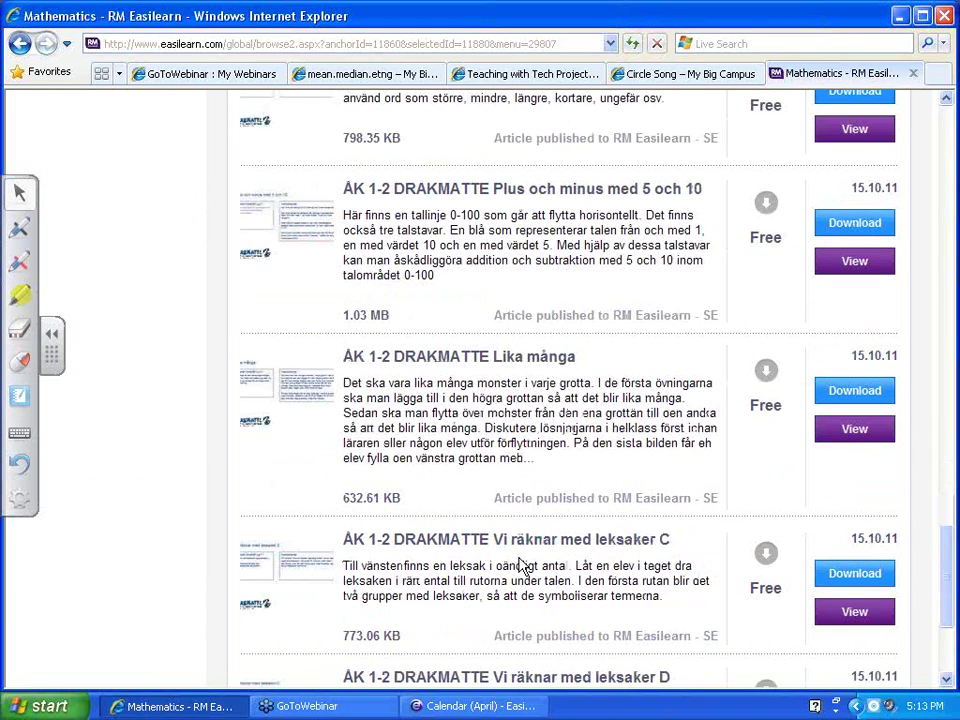
scroll(520, 563, "down", 3)
scroll(520, 563, "up", 1)
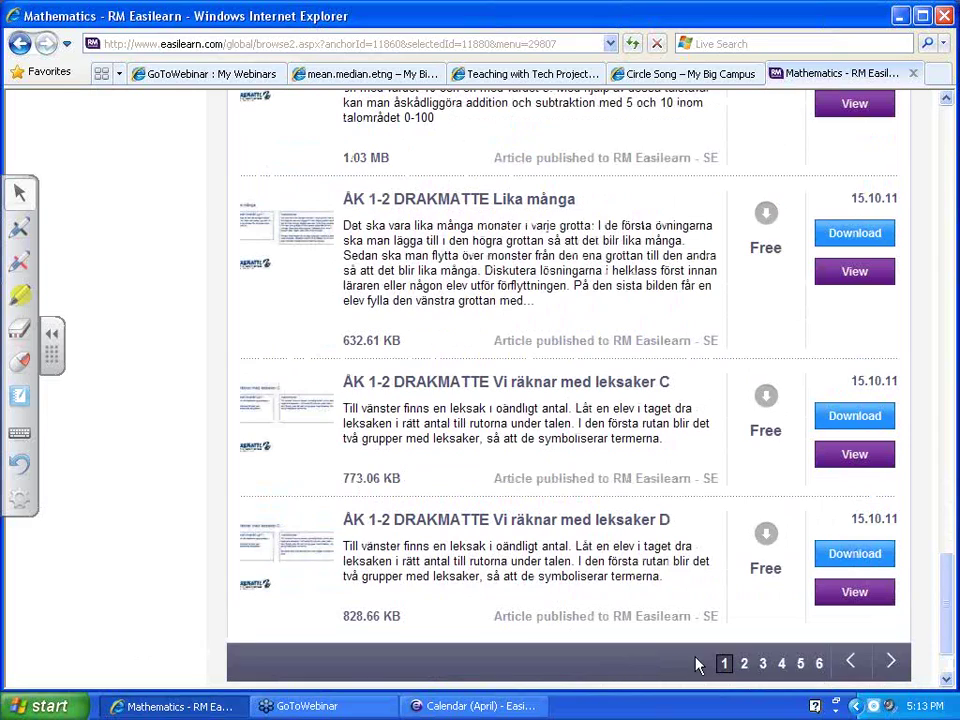
scroll(700, 665, "up", 15)
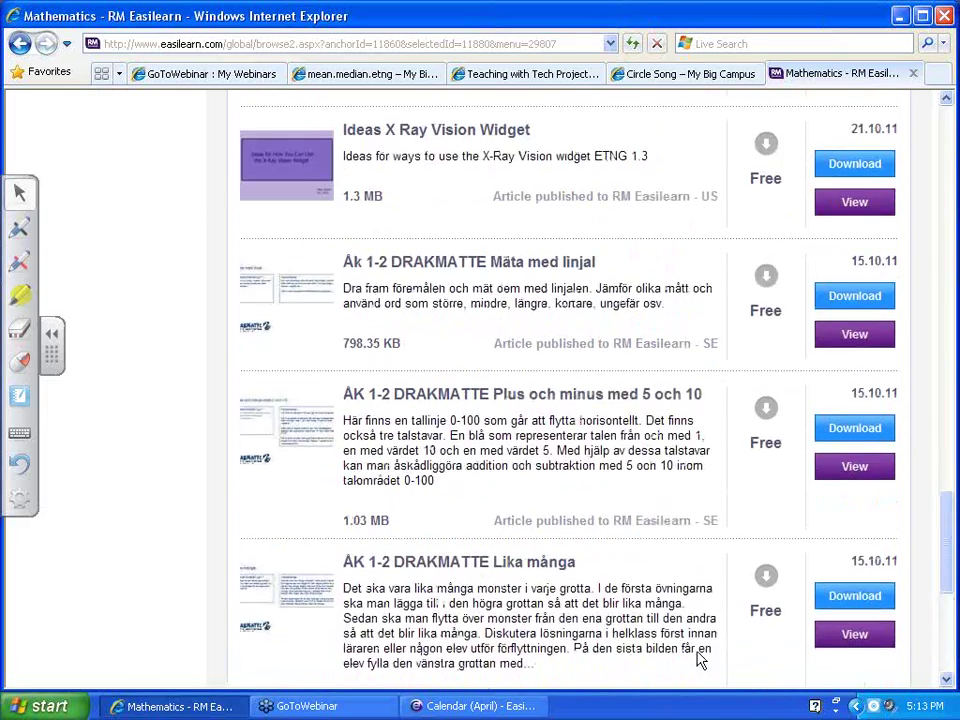
scroll(690, 635, "up", 10)
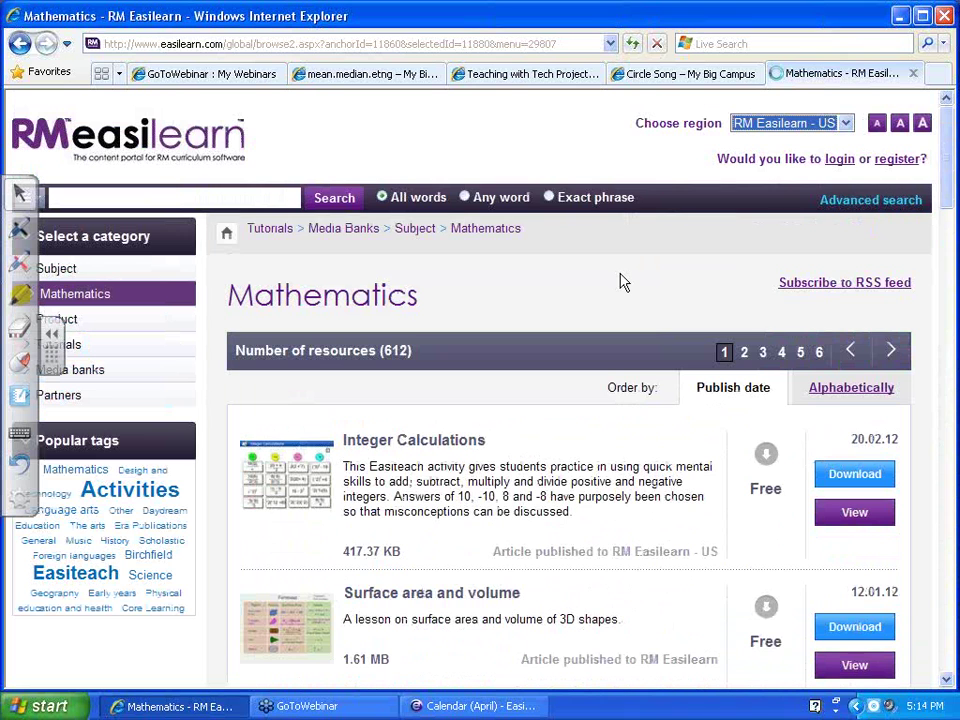
key("alt+Left")
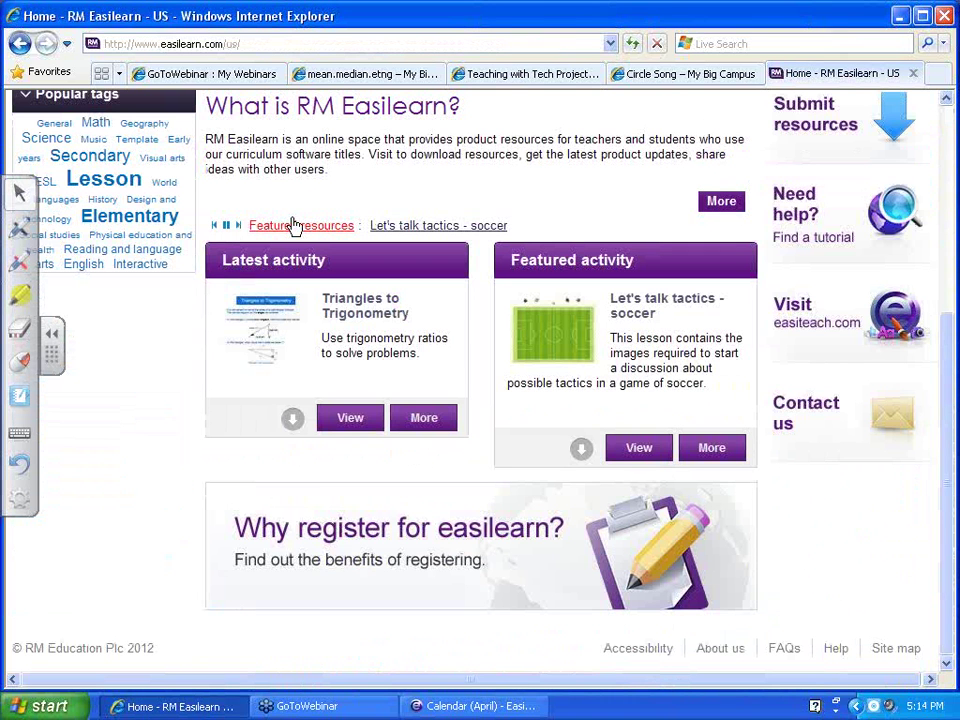
On the US site, open Subject > Math and download Triangles to Trigonometry
scroll(266, 243, "up", 3)
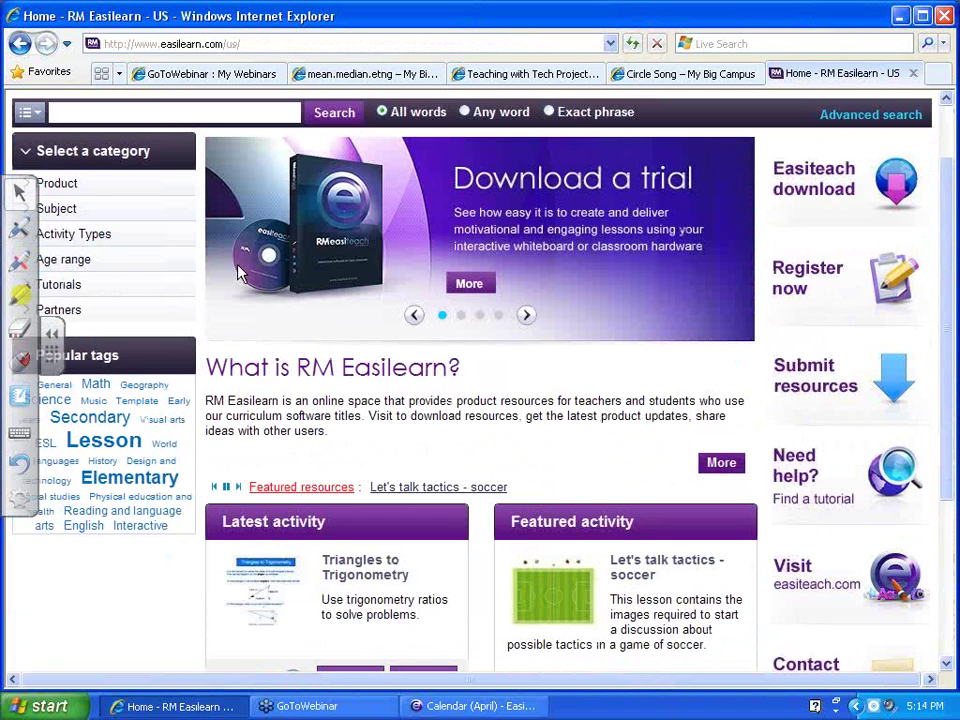
left_click(45, 208)
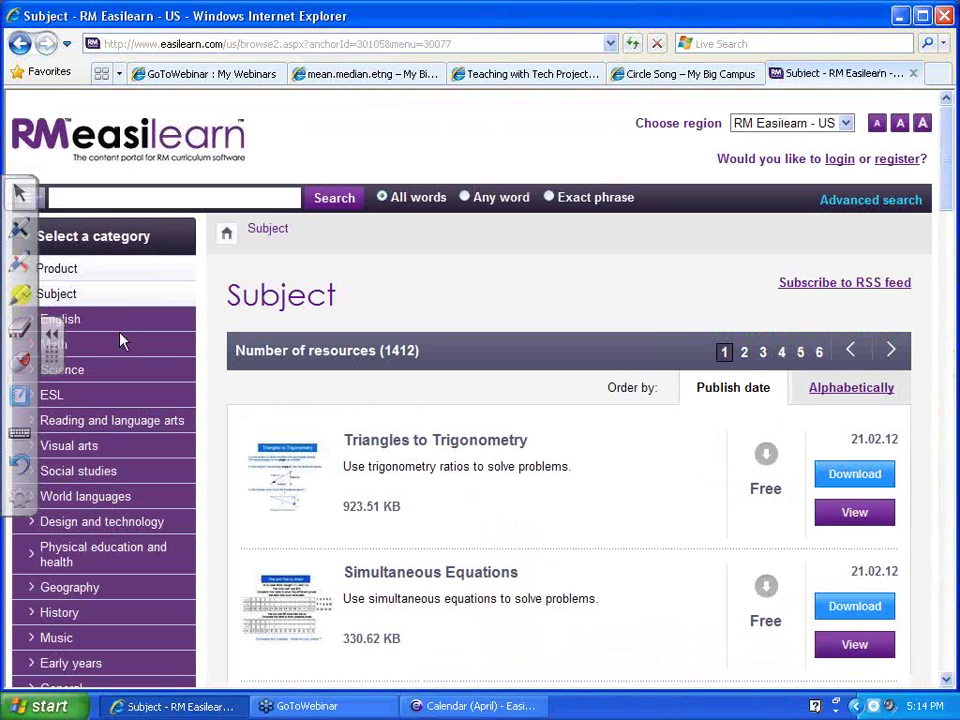
left_click(70, 347)
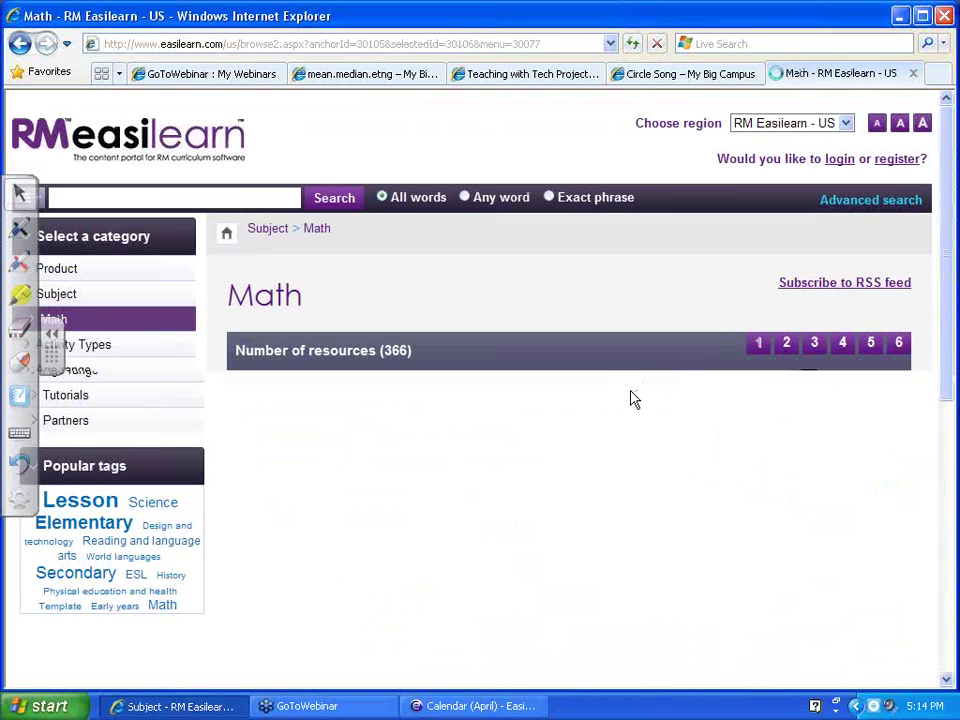
scroll(631, 402, "down", 5)
scroll(632, 407, "down", 15)
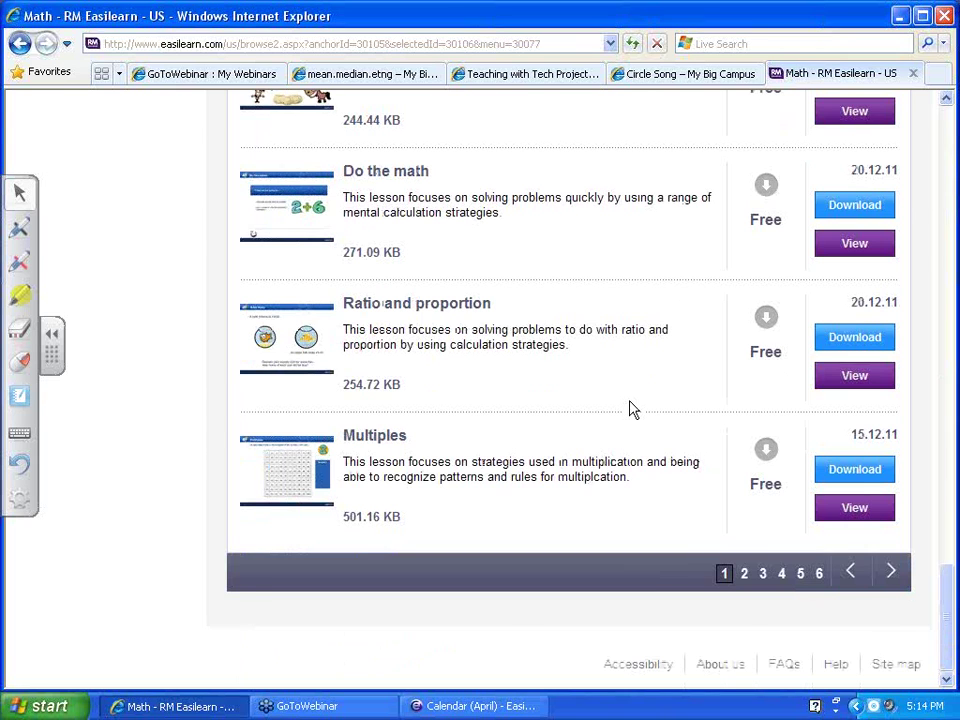
scroll(632, 407, "up", 15)
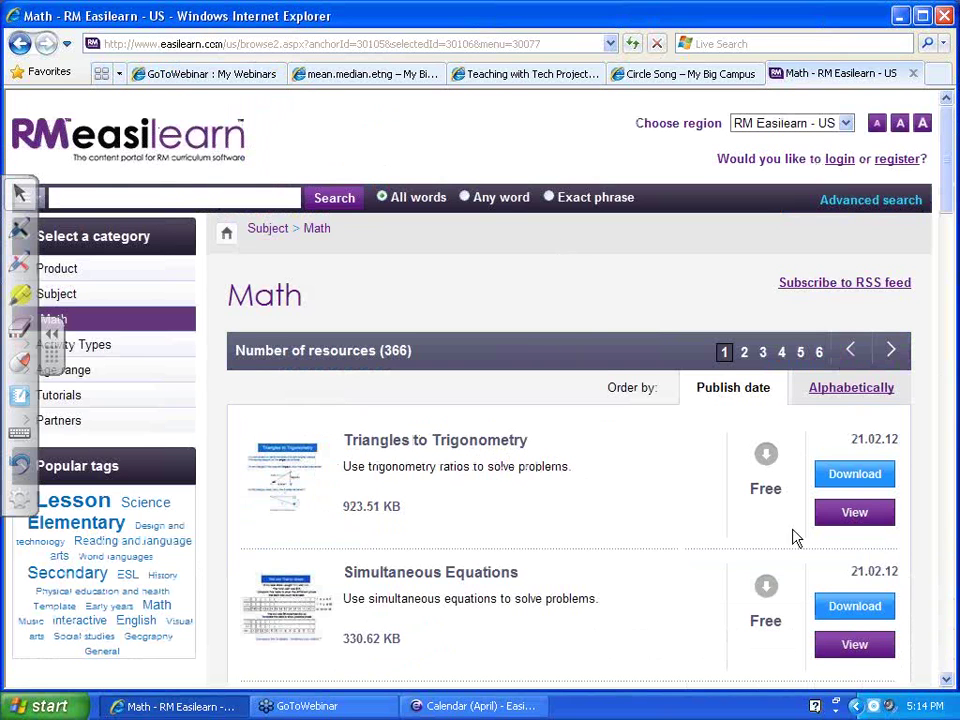
left_click(856, 475)
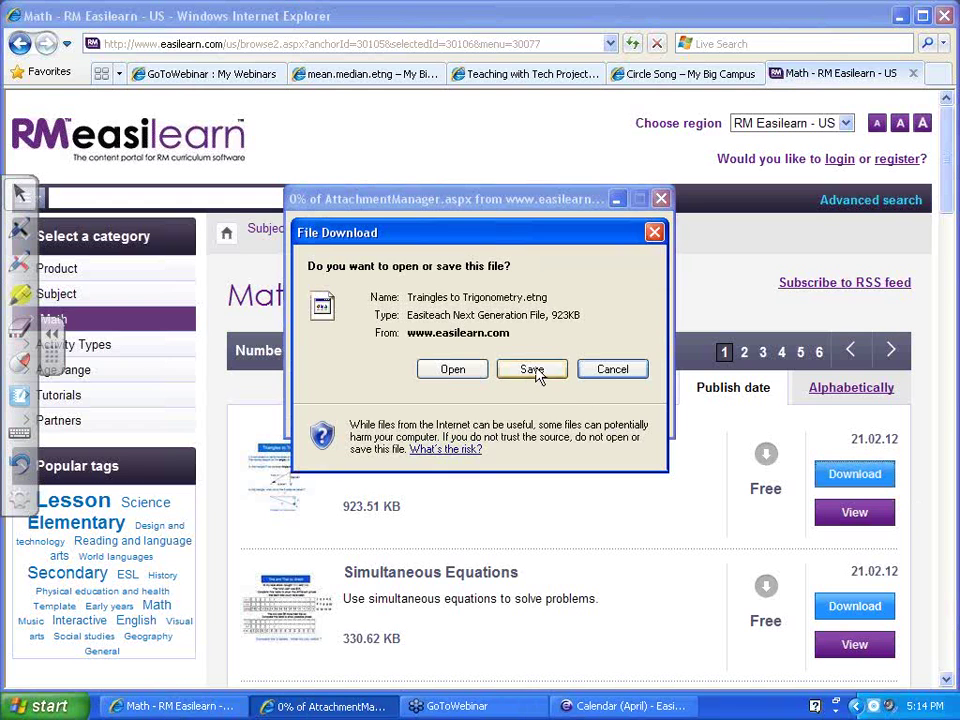
Cancel saving Triangles to Trigonometry.etng and bring the April calendar Easiteach window forward
left_click(533, 370)
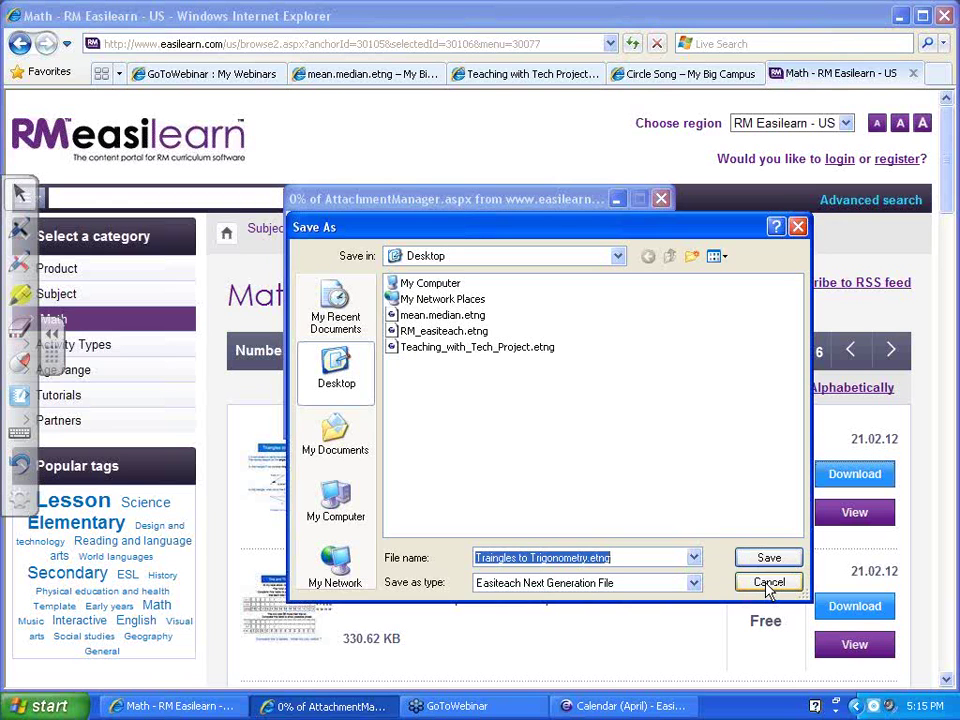
left_click(768, 583)
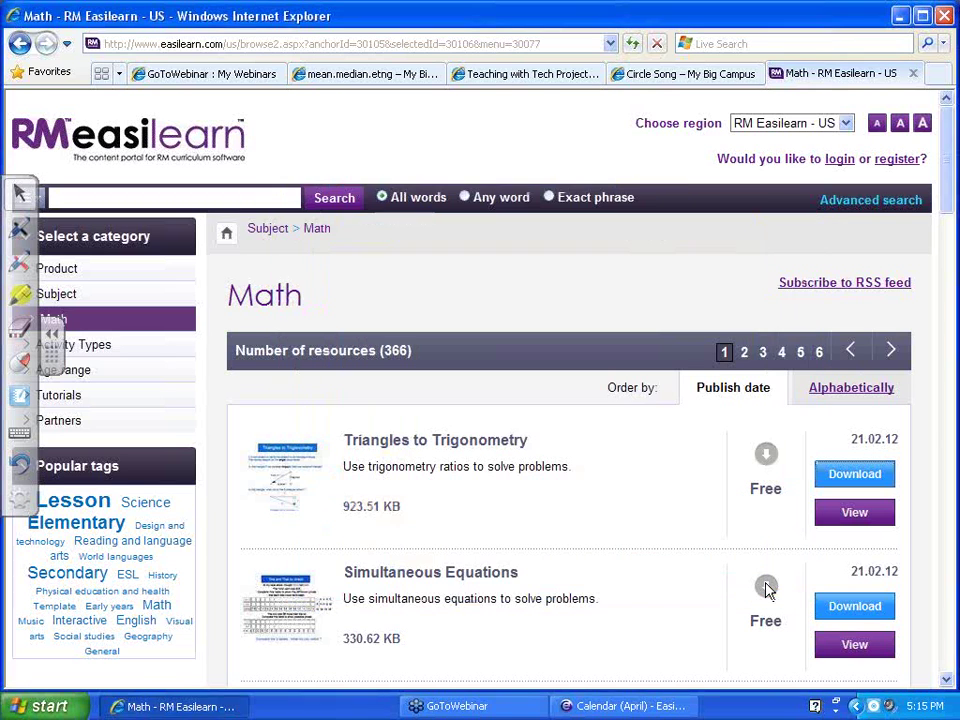
scroll(600, 522, "down", 1)
scroll(581, 511, "down", 2)
scroll(579, 512, "up", 2)
scroll(579, 510, "down", 2)
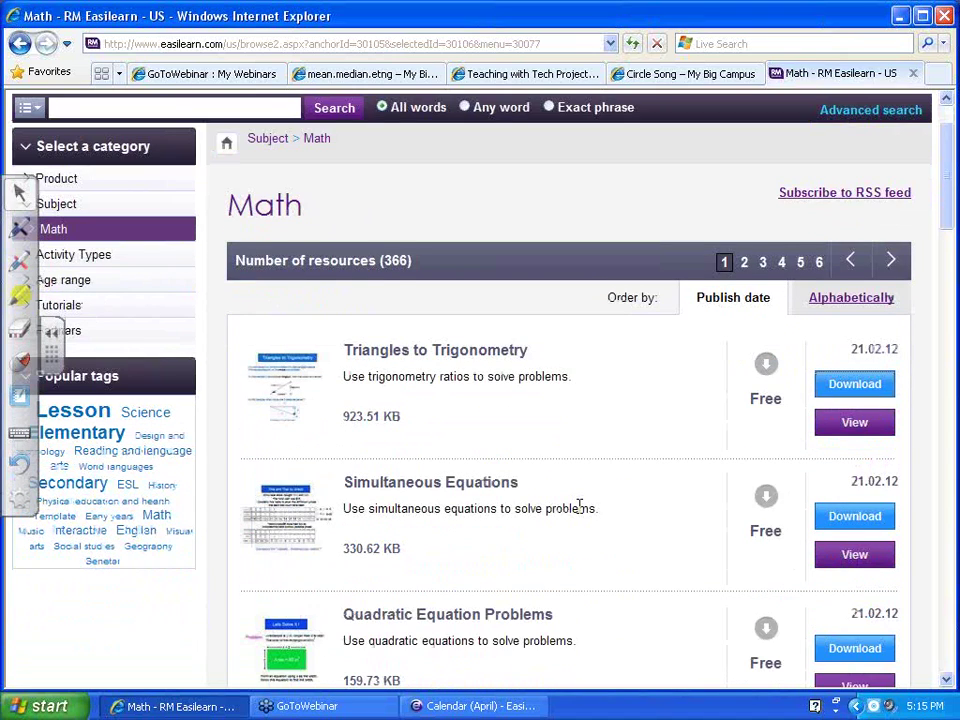
scroll(578, 506, "down", 2)
scroll(578, 505, "down", 3)
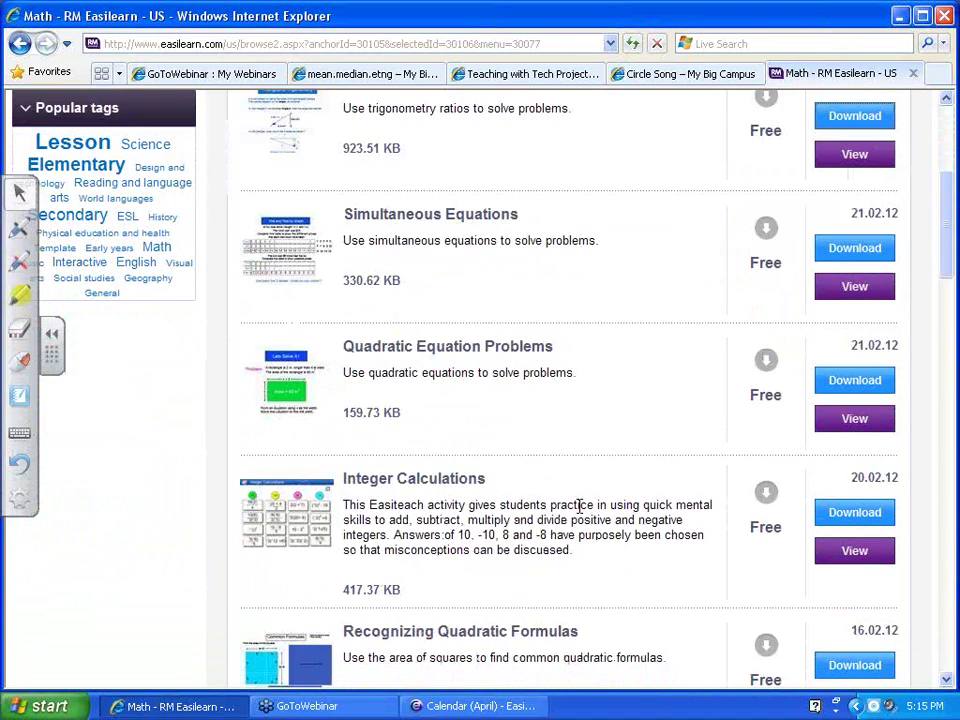
scroll(578, 505, "up", 5)
scroll(579, 507, "down", 3)
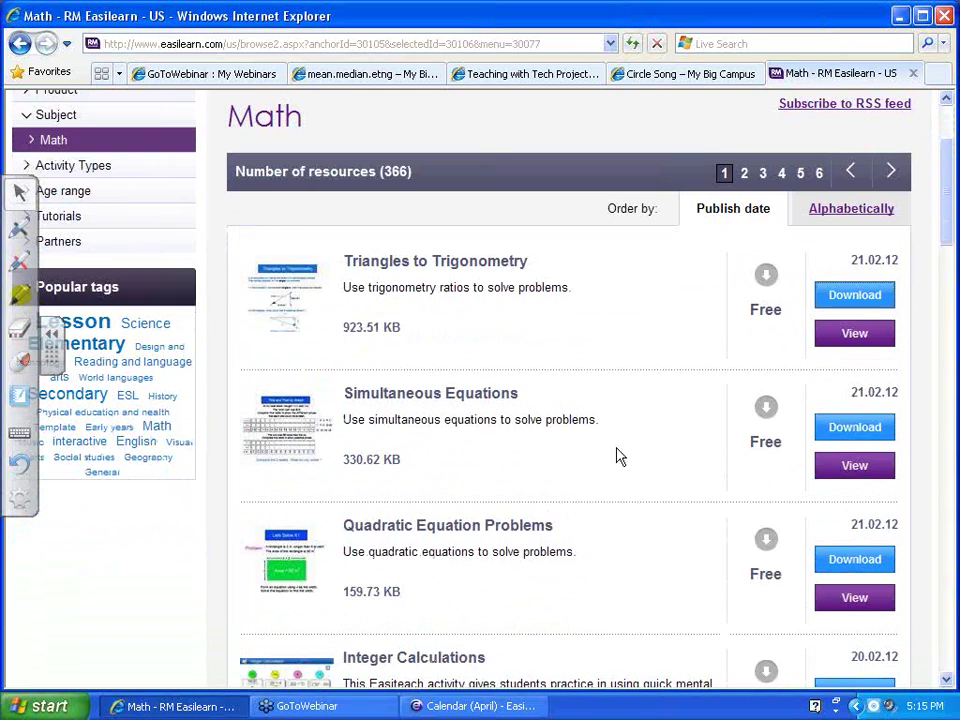
left_click(436, 706)
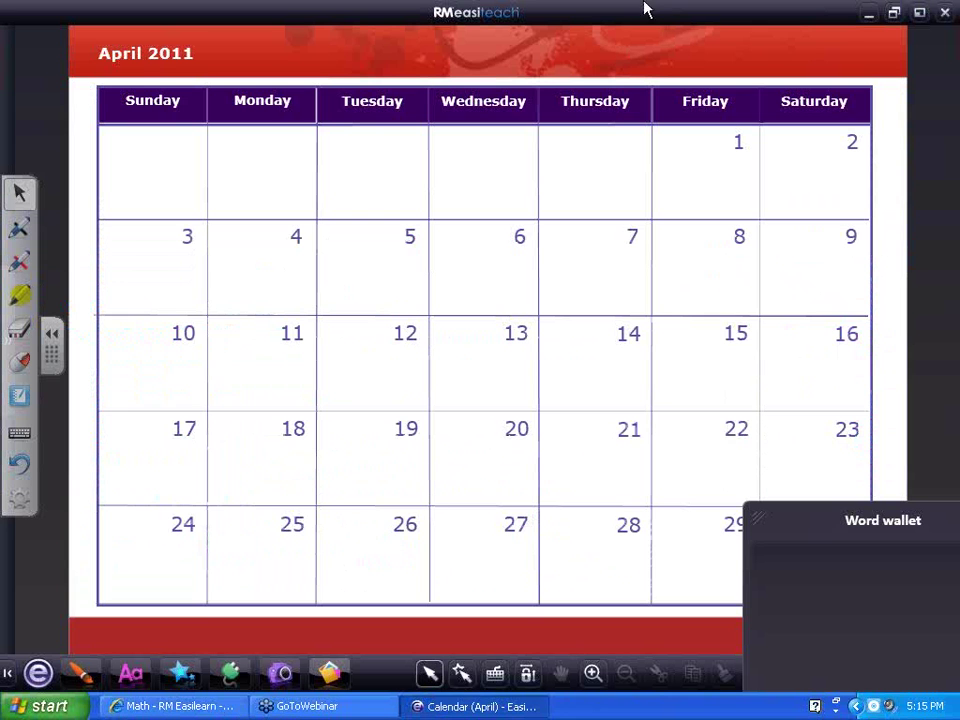
Start a new blank document and insert Eating a sandwich from the media bank
left_click(40, 673)
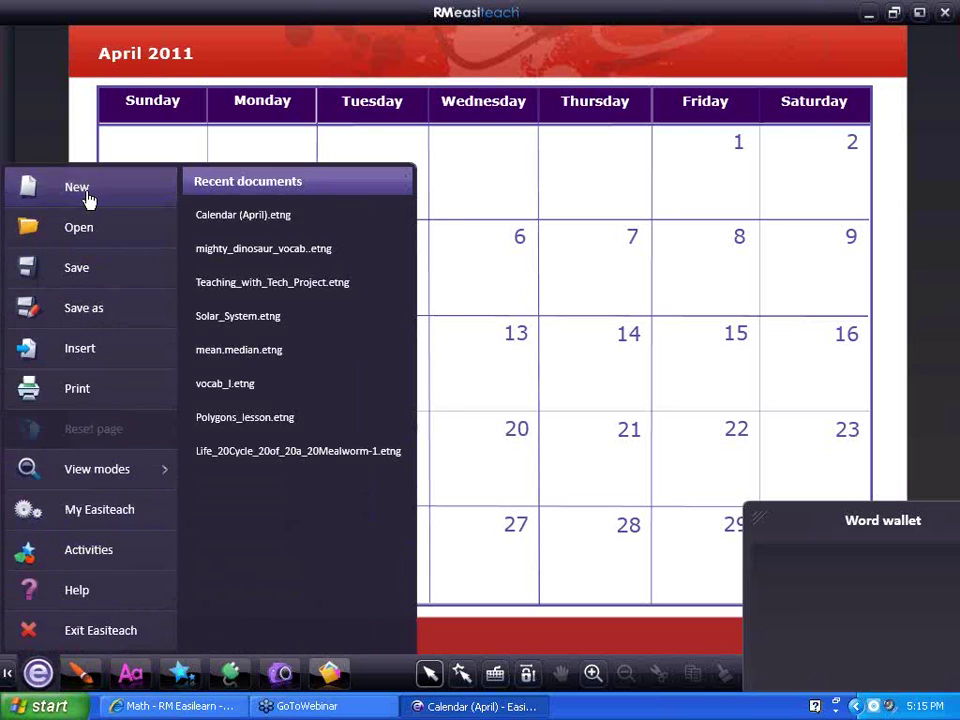
left_click(86, 192)
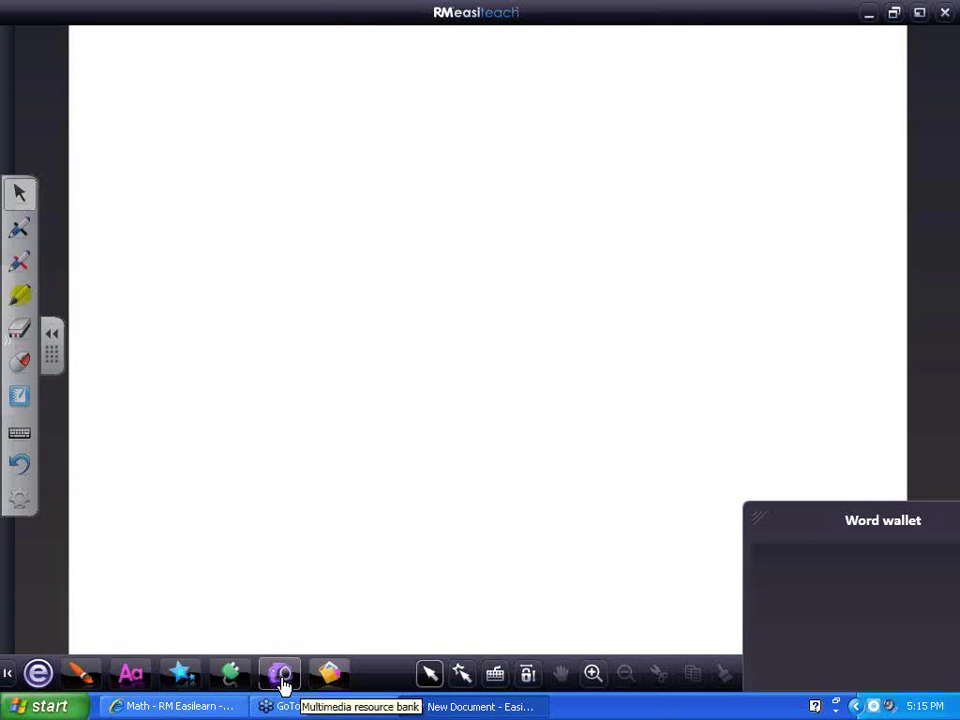
left_click(284, 680)
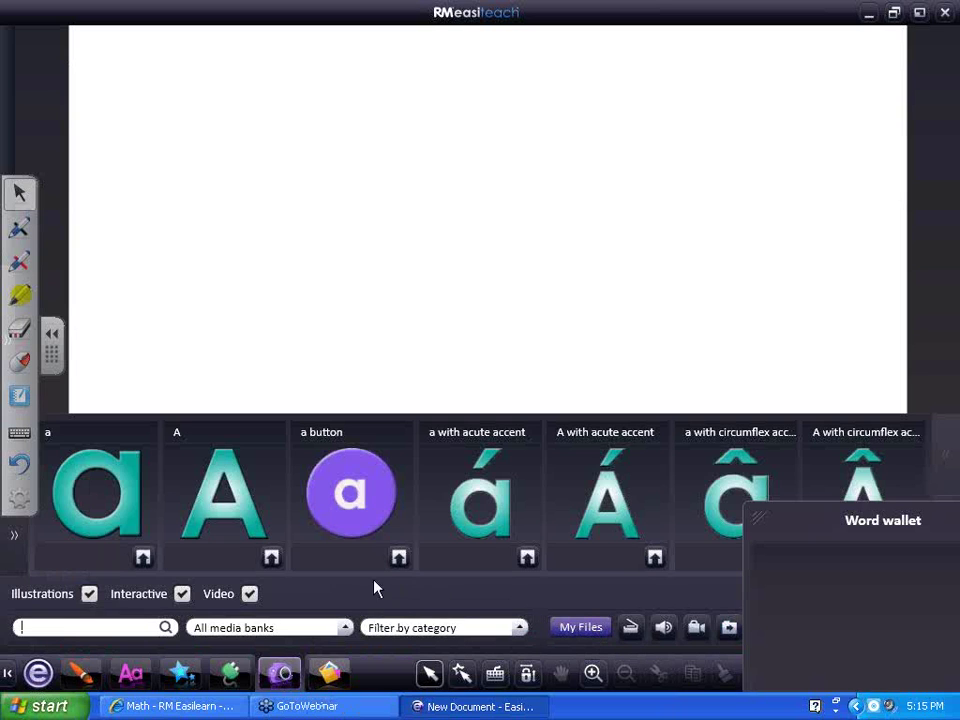
left_click(89, 594)
left_click(249, 594)
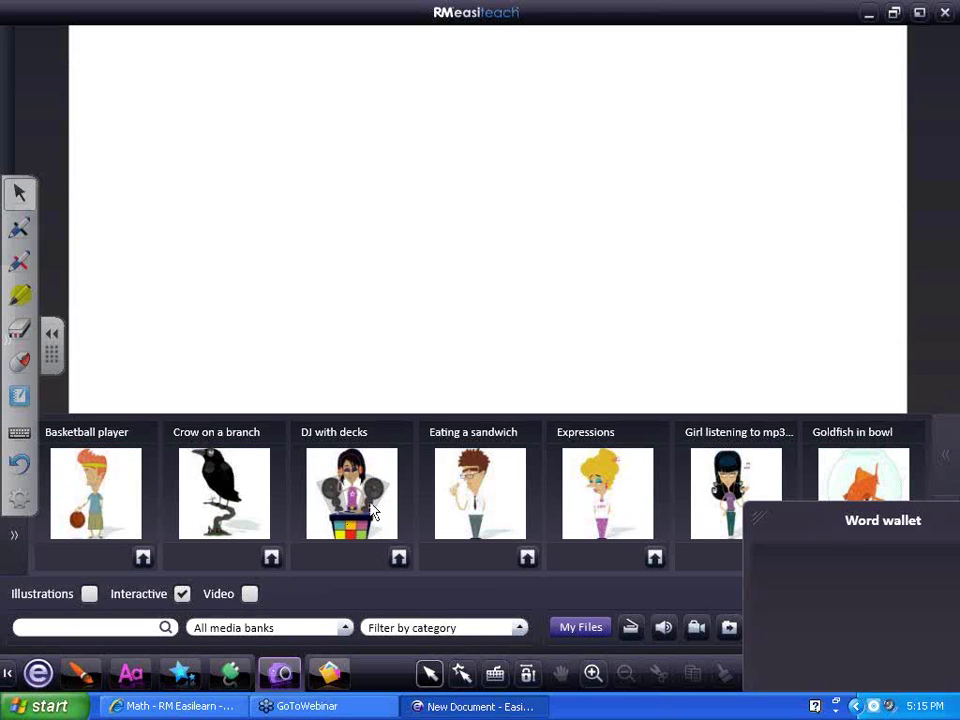
left_click(528, 558)
Move the sandwich-eating character to the top-left and enlarge it
left_click_drag(497, 388, 255, 238)
left_click(518, 490)
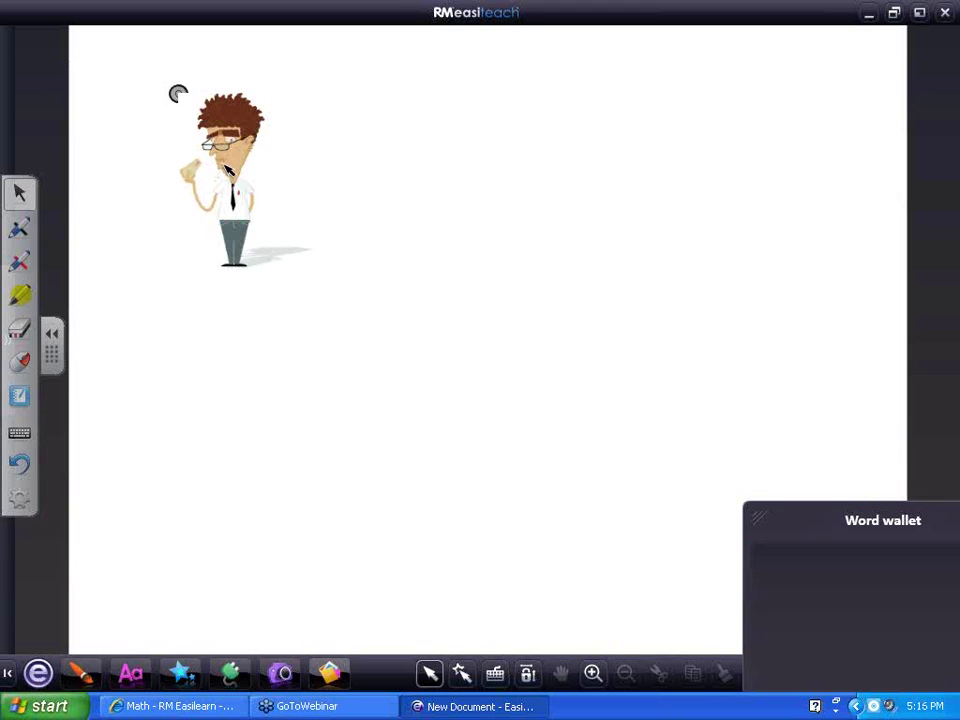
left_click(180, 100)
left_click_drag(329, 299, 640, 545)
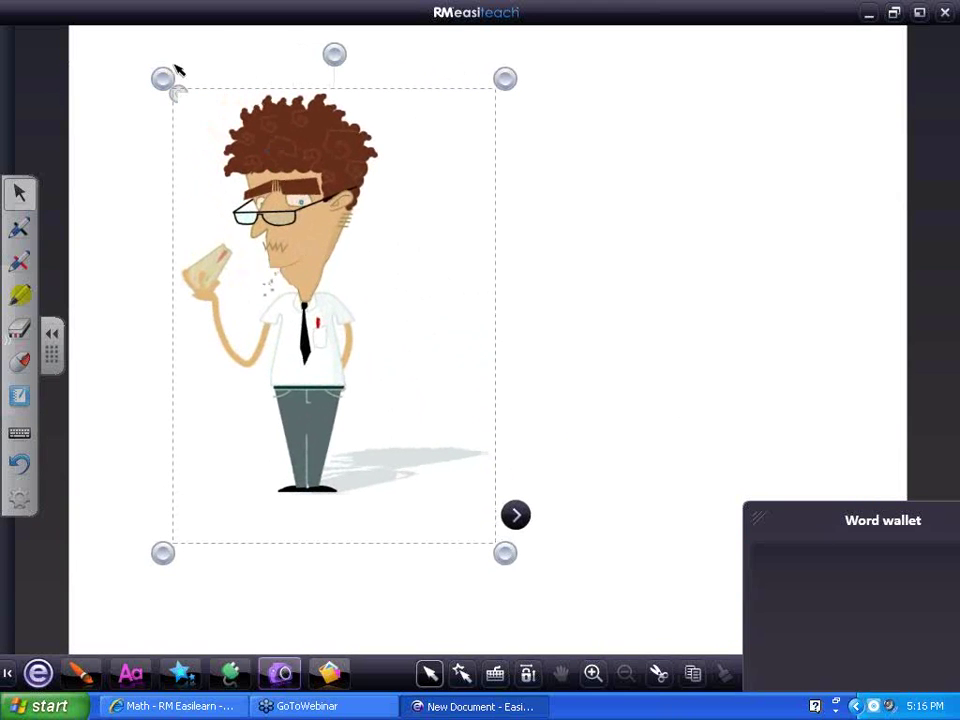
Give the character an Enable / disable effect action using a strengthened Swirl effect
left_click(294, 298)
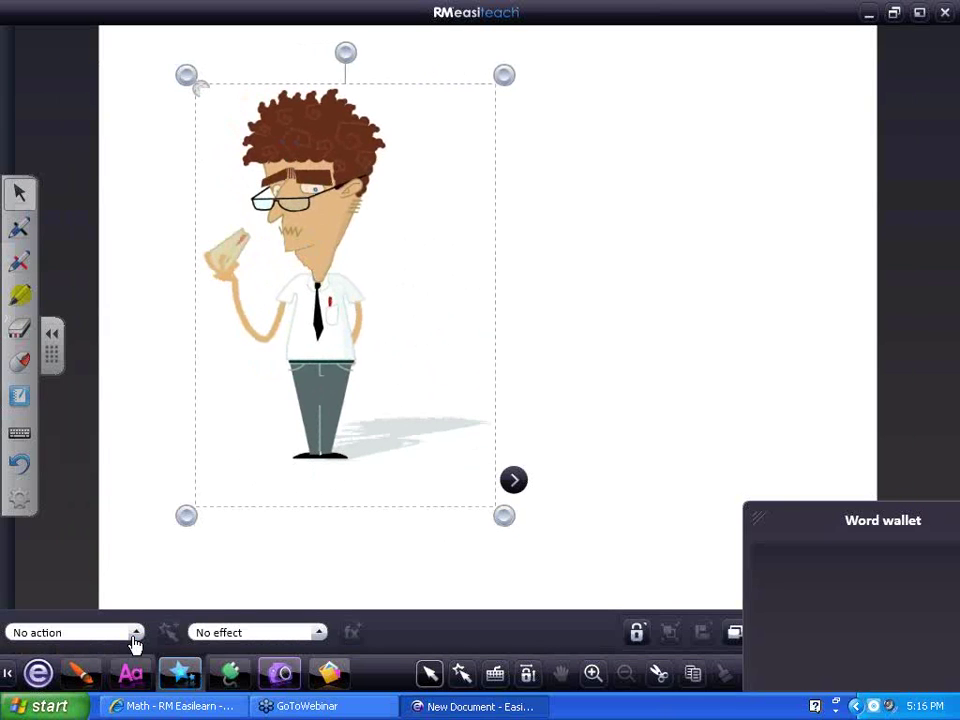
left_click(135, 633)
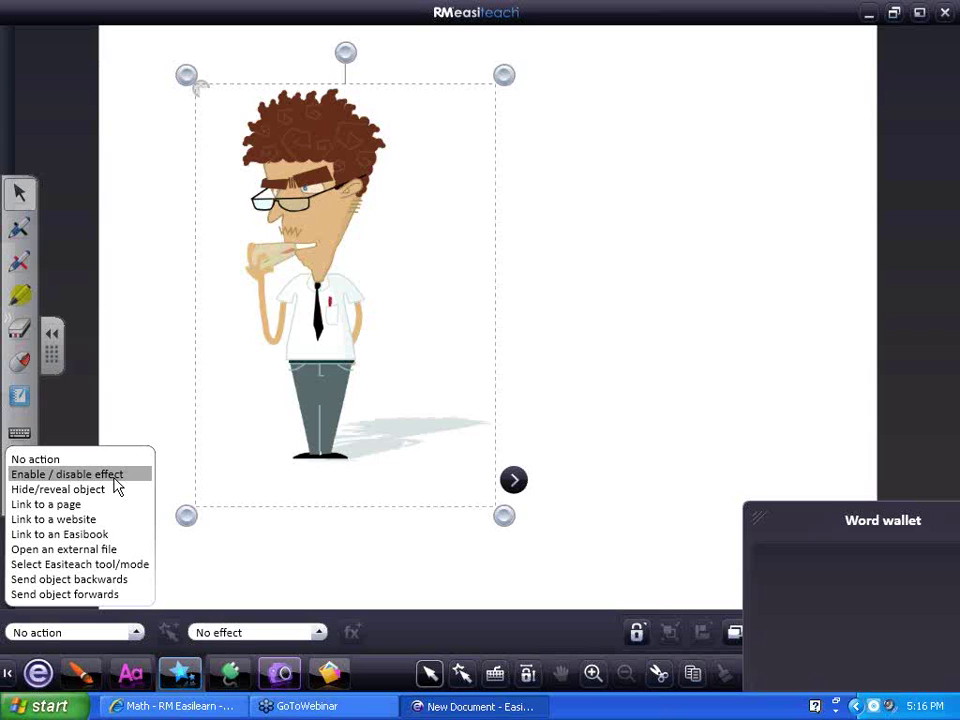
left_click(67, 474)
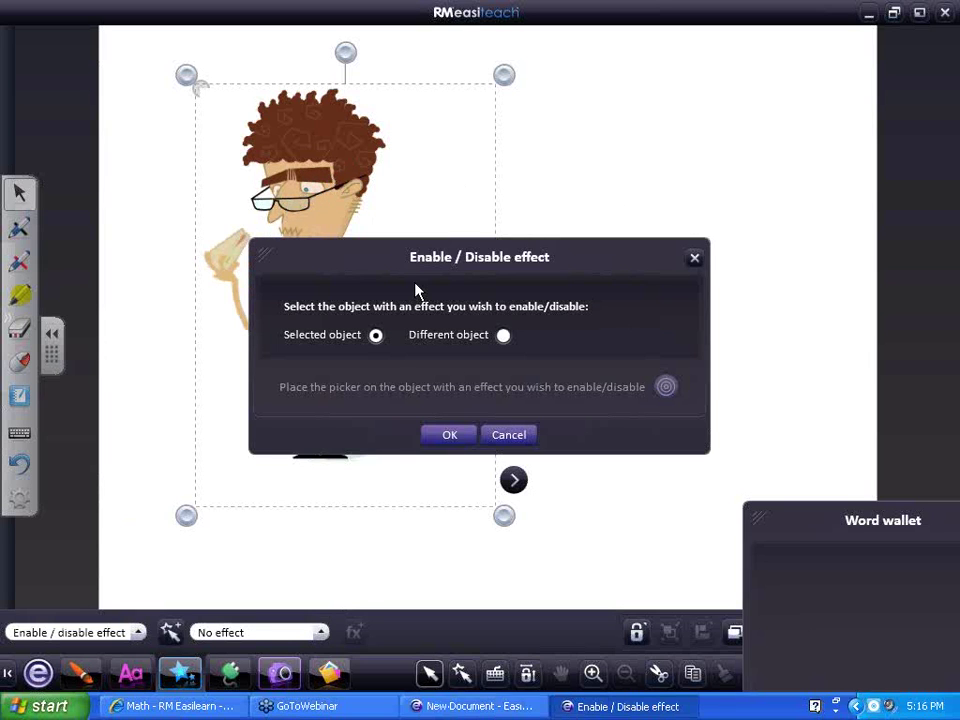
left_click(450, 435)
left_click(318, 632)
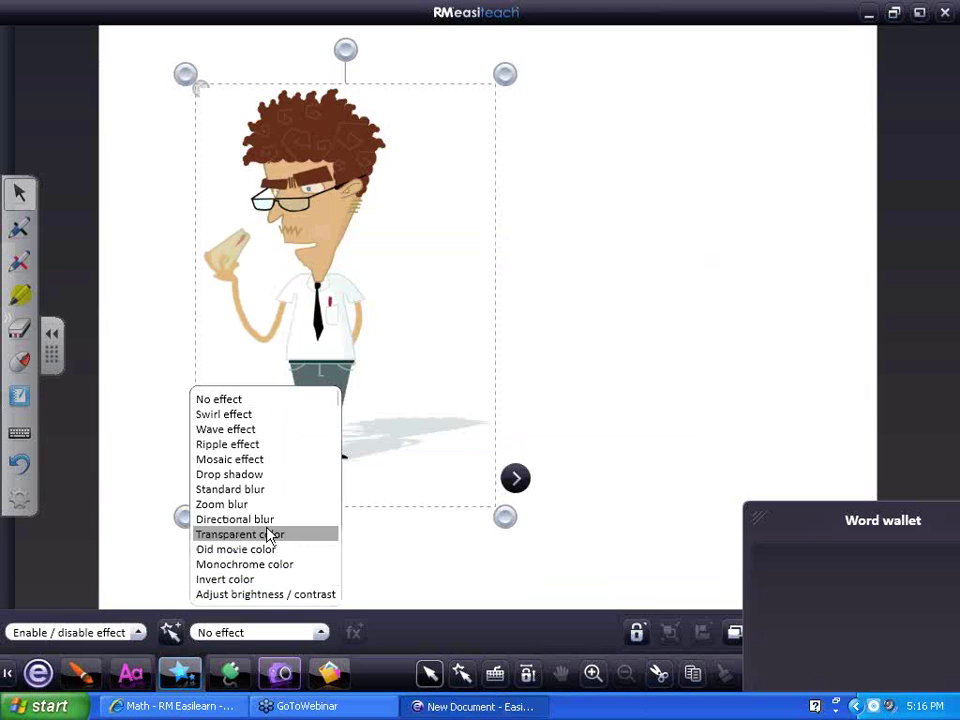
left_click(240, 414)
left_click_drag(384, 352, 405, 353)
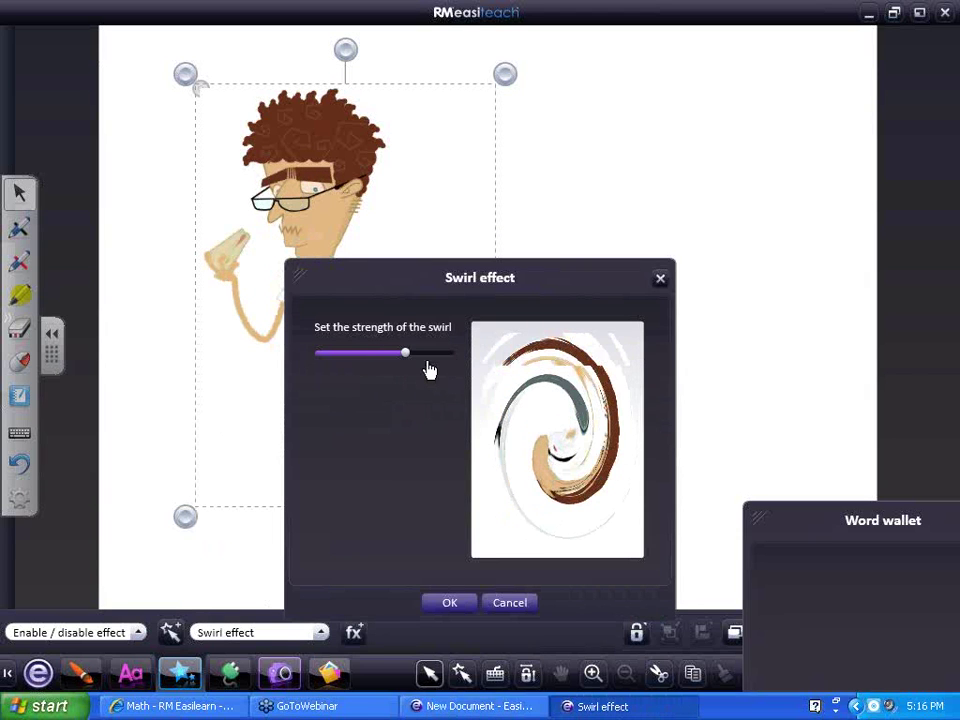
left_click(449, 602)
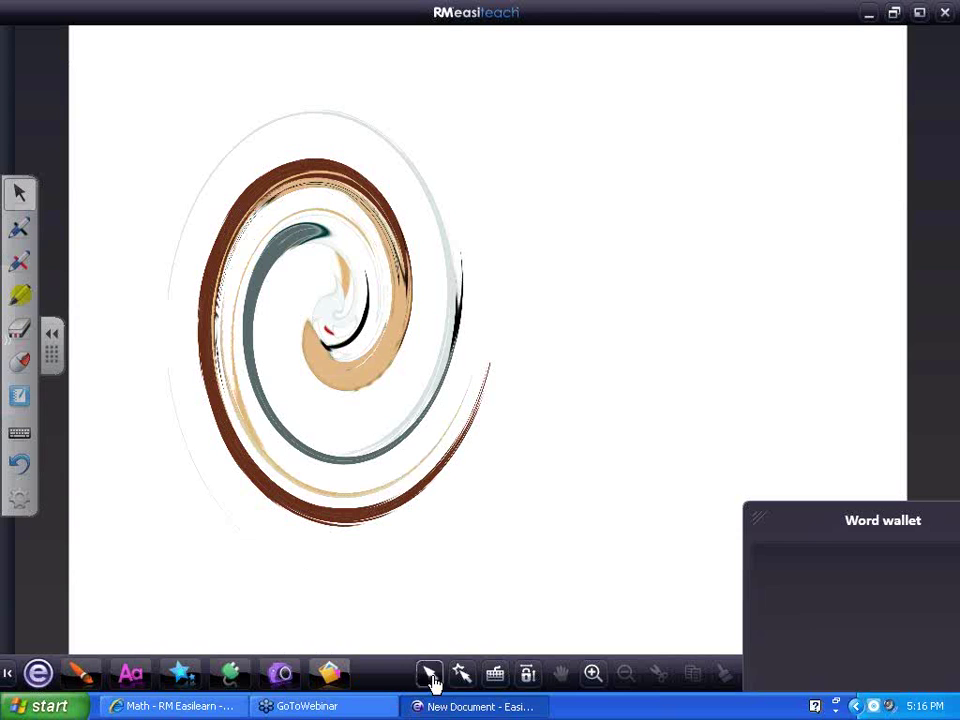
Close the leftover action and effect settings and start a new blank document
left_click(172, 677)
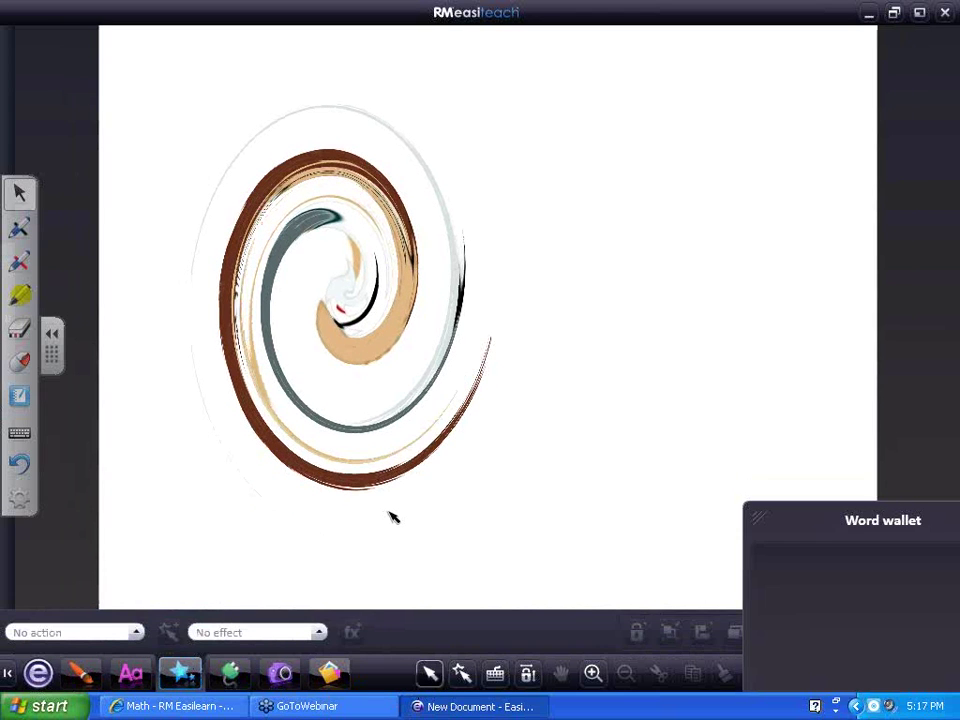
left_click(335, 330)
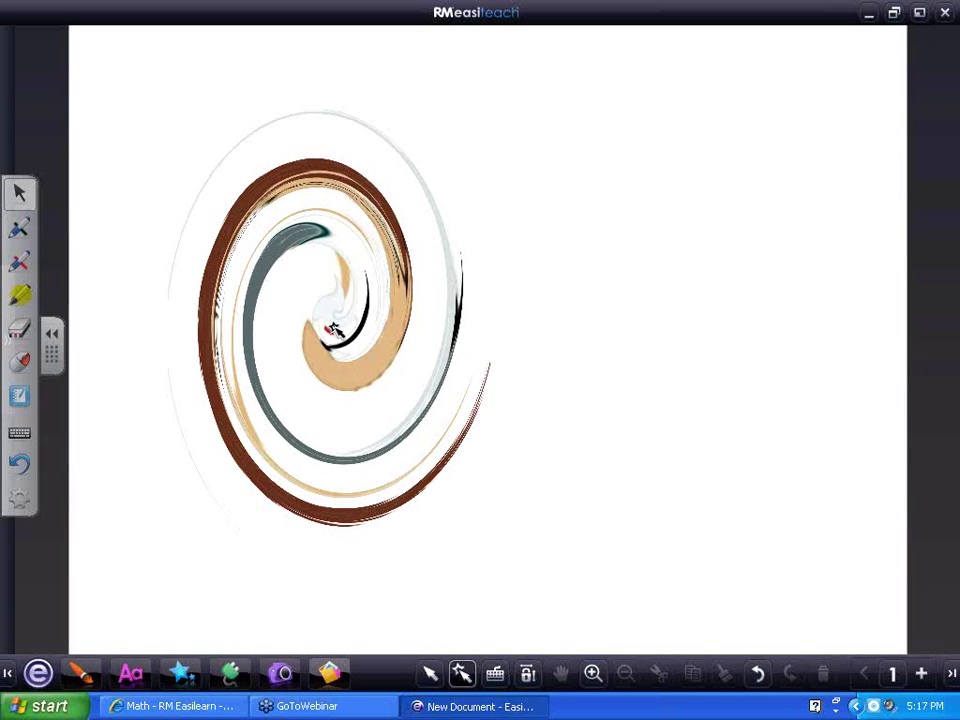
left_click(40, 675)
left_click(724, 449)
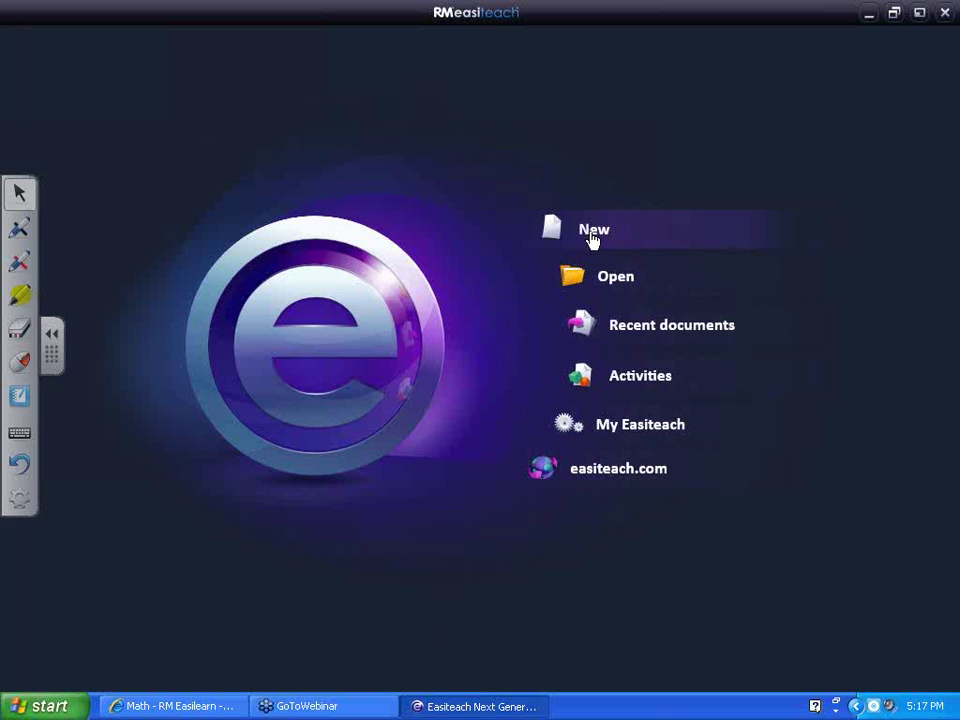
left_click(593, 238)
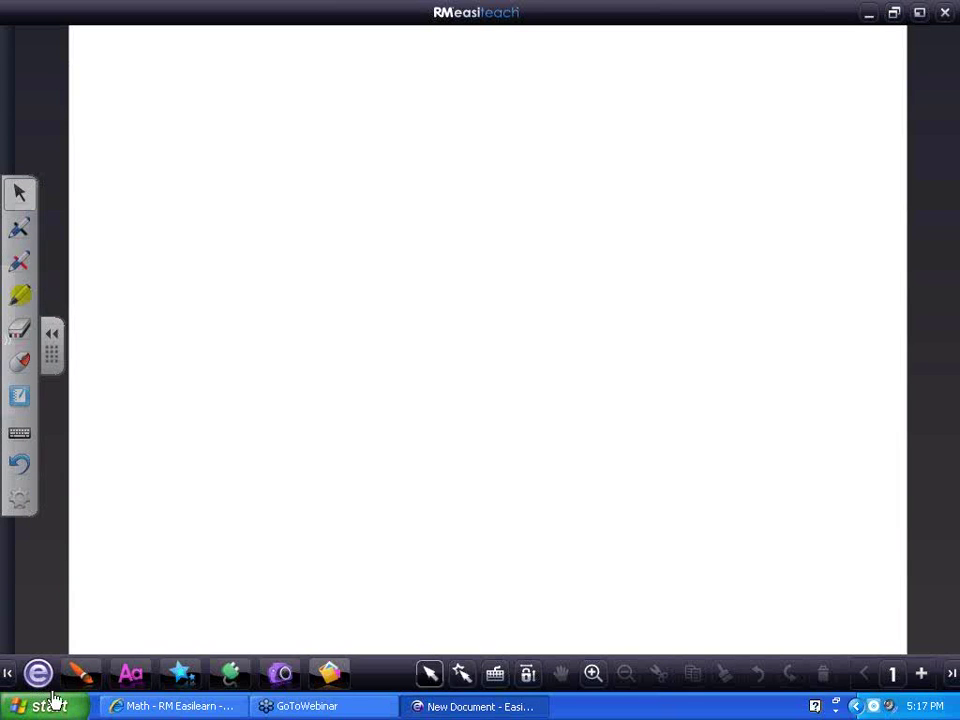
Open the media resource bank and filter it to interactive resources only
left_click(38, 673)
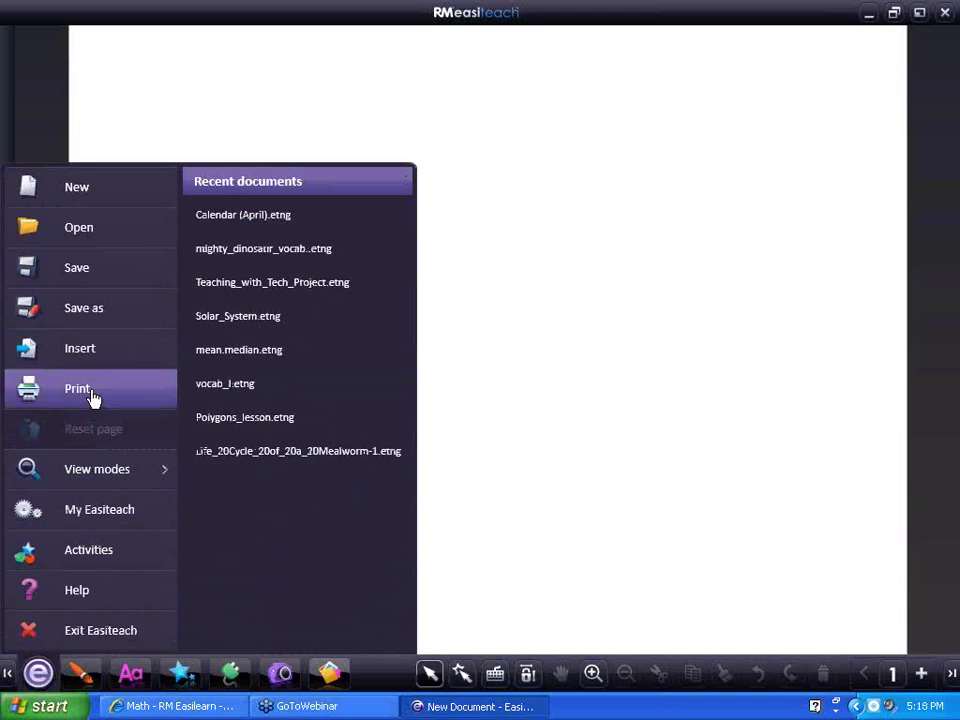
left_click(711, 458)
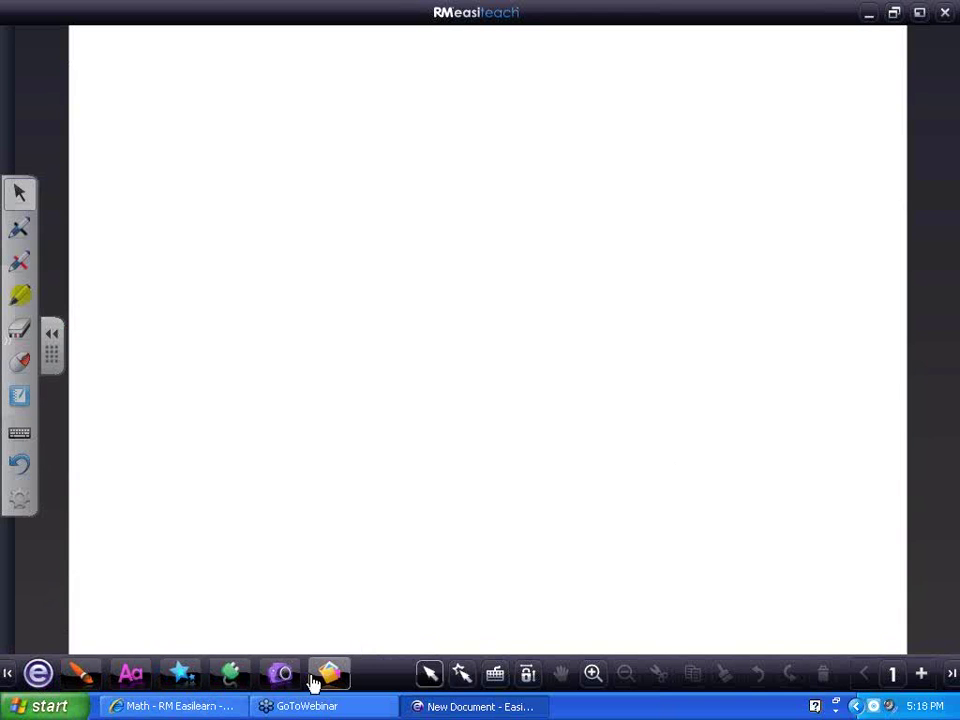
left_click(283, 676)
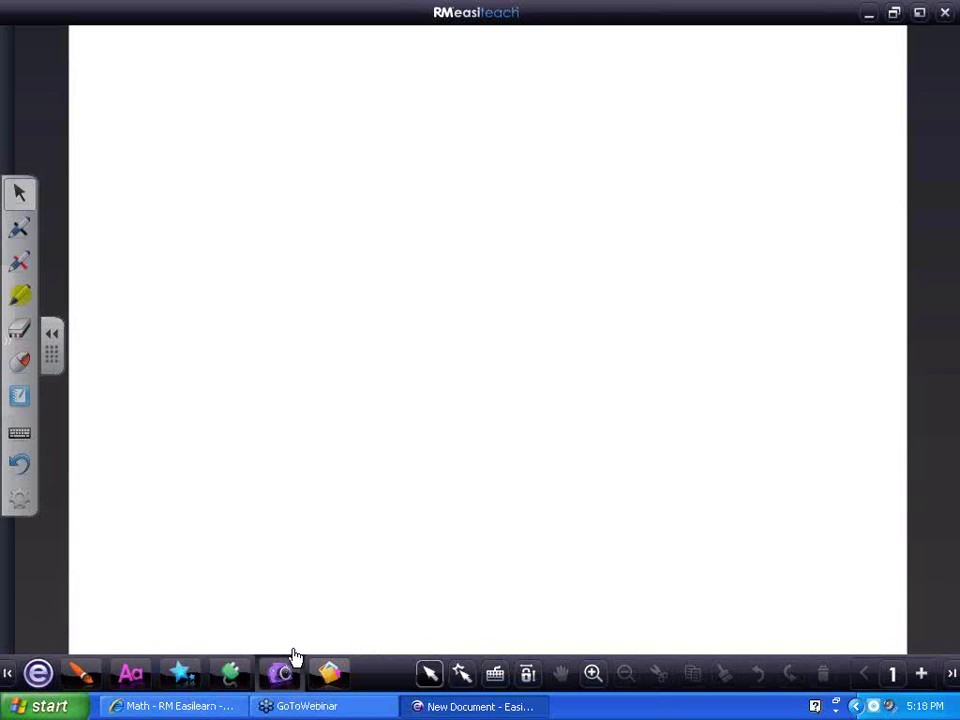
left_click(89, 594)
Add the Goldfish in bowl to the page with an Enable / disable effect action
left_click(249, 594)
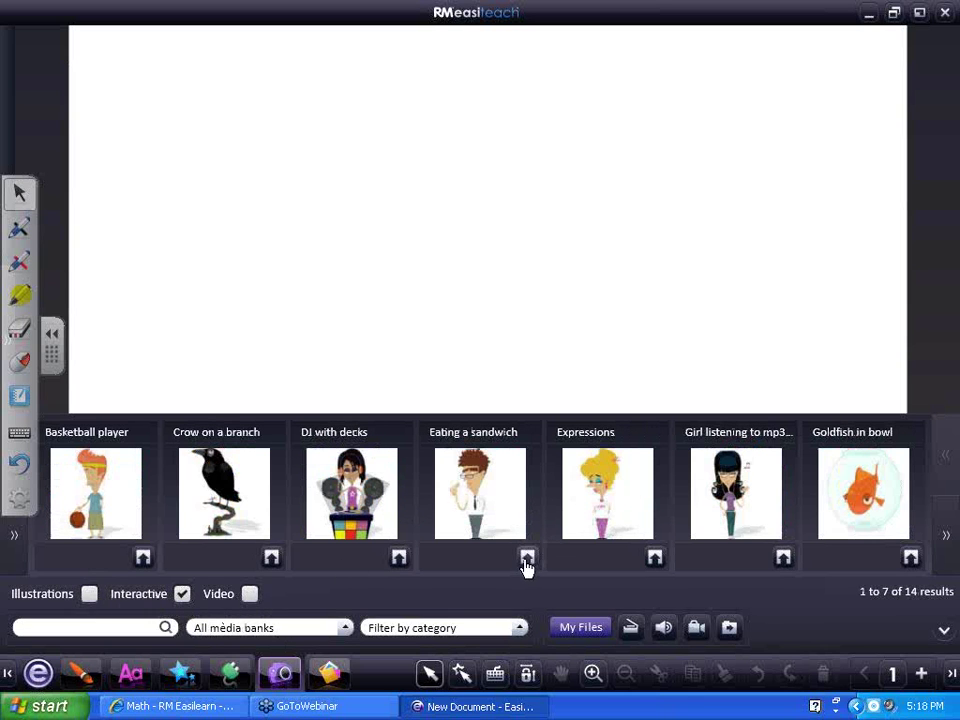
left_click(911, 557)
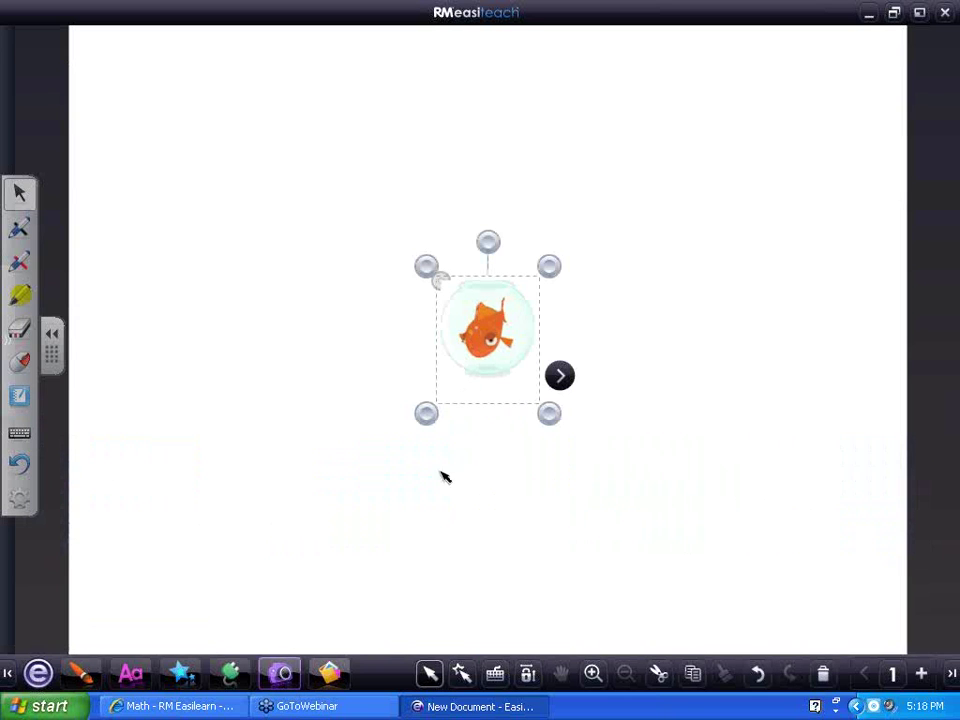
left_click(178, 676)
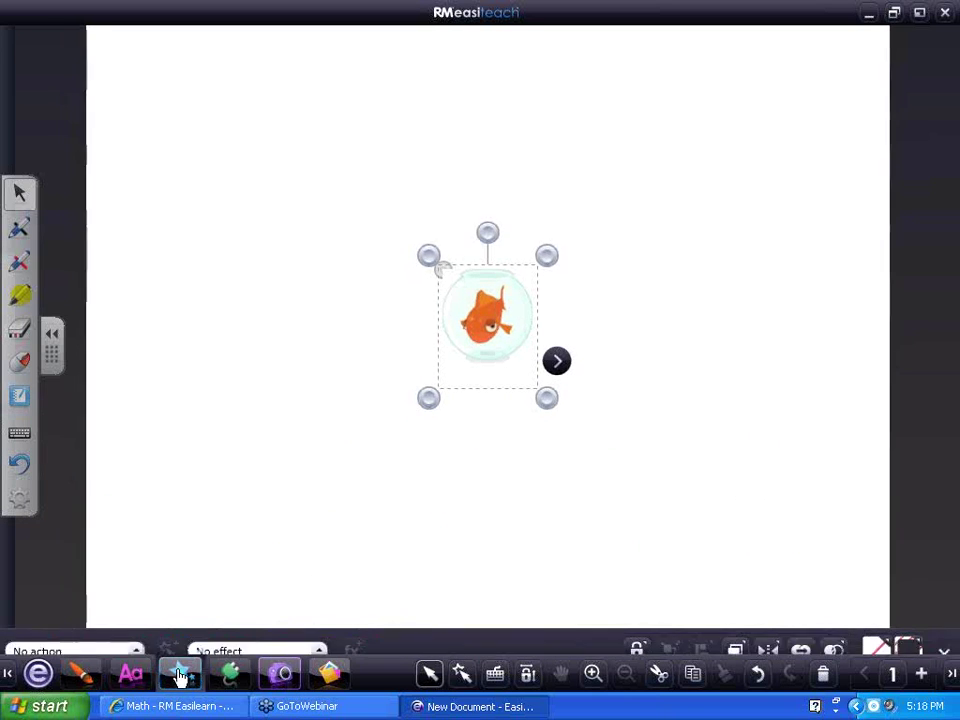
left_click(137, 636)
left_click(67, 474)
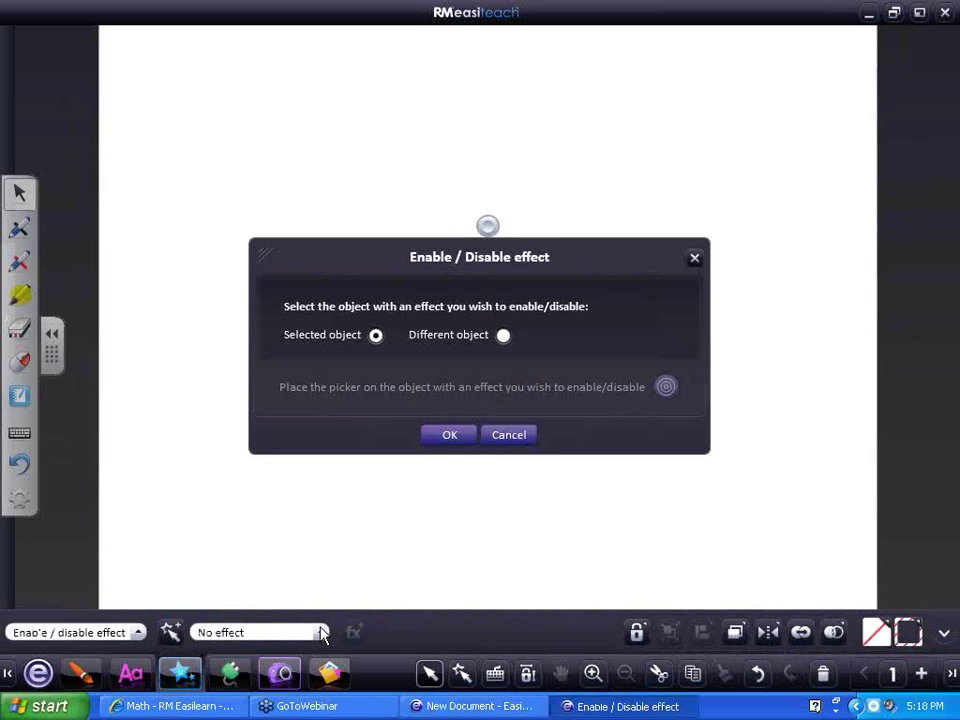
Apply a reduced-strength Swirl effect to the goldfish, then switch to interactive mode
left_click(322, 632)
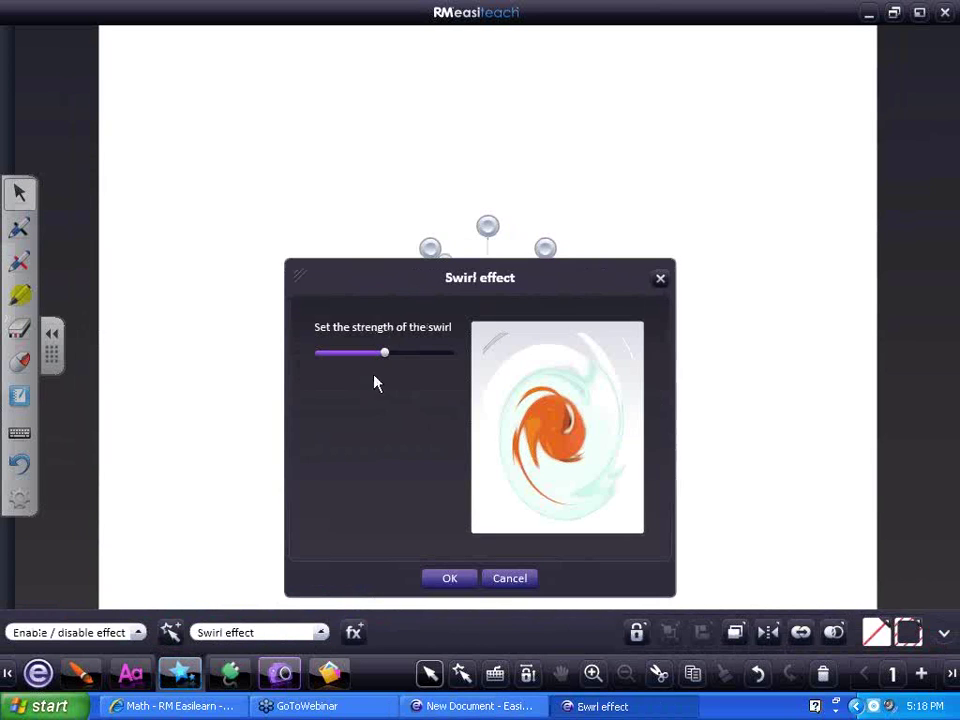
left_click_drag(387, 357, 373, 360)
left_click(450, 580)
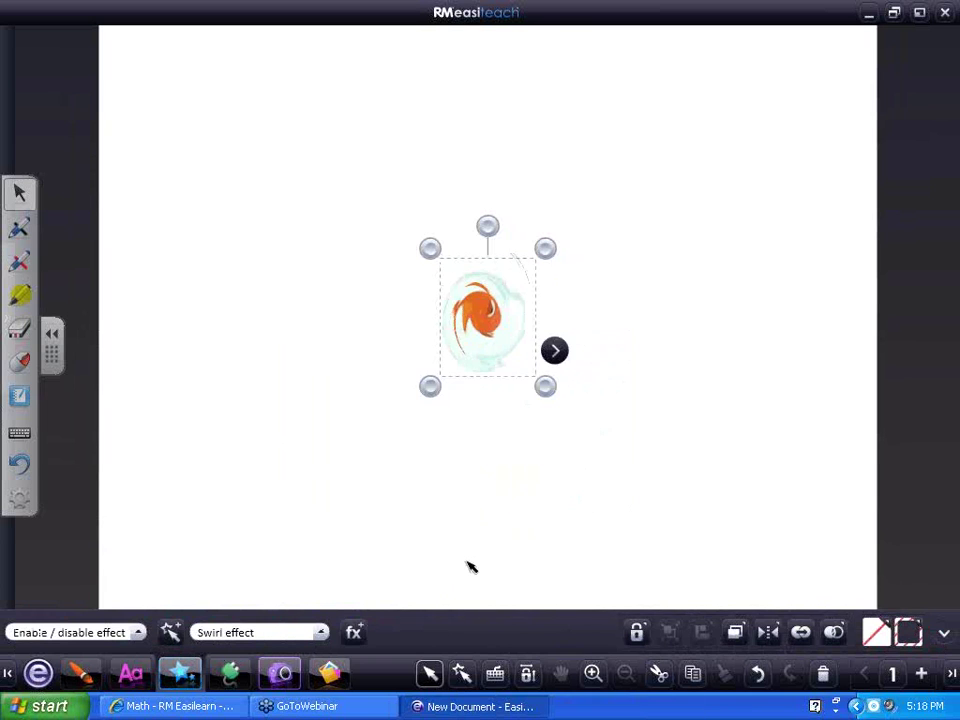
left_click(471, 567)
left_click(461, 673)
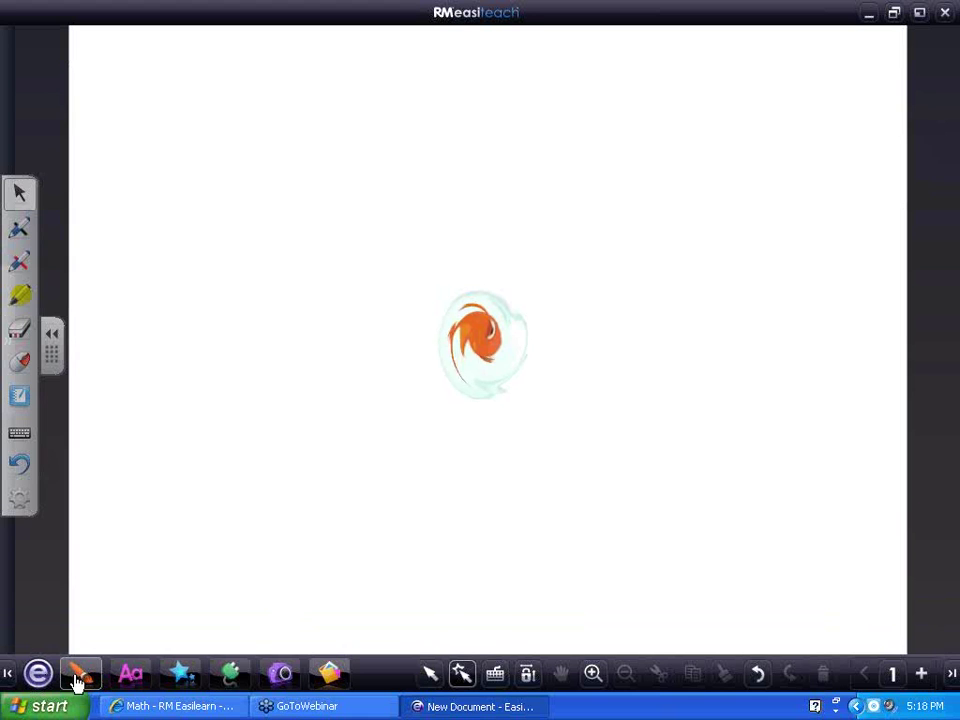
Show Illustrations and place the purple 'a' button top-left with a full-strength Swirl effect
left_click(280, 675)
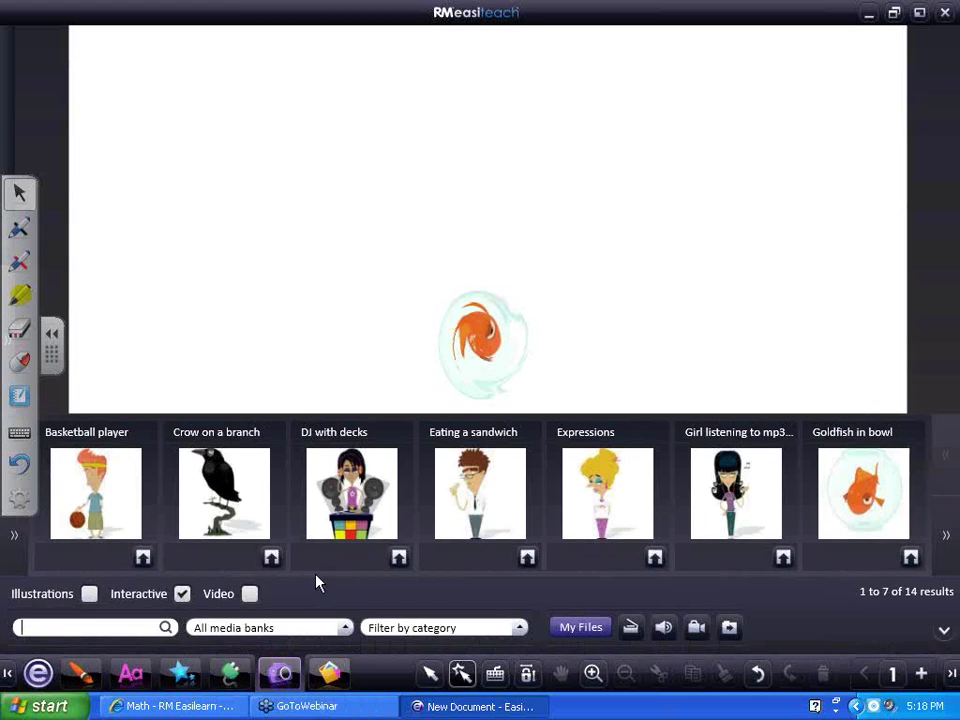
left_click(182, 594)
left_click(85, 595)
left_click_drag(352, 505, 197, 150)
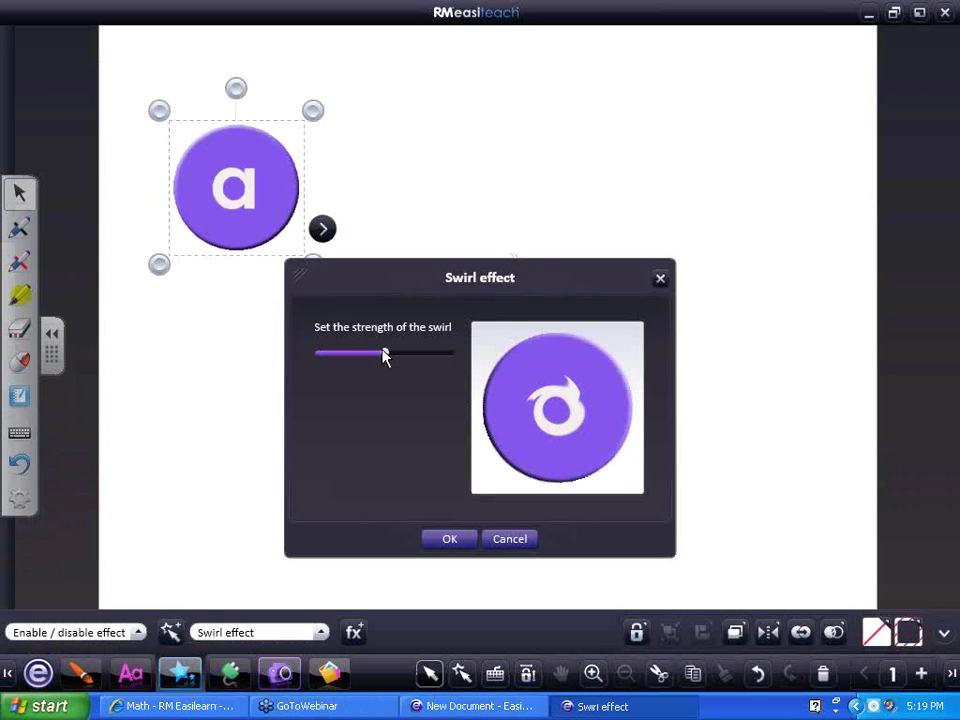
left_click_drag(385, 357, 456, 358)
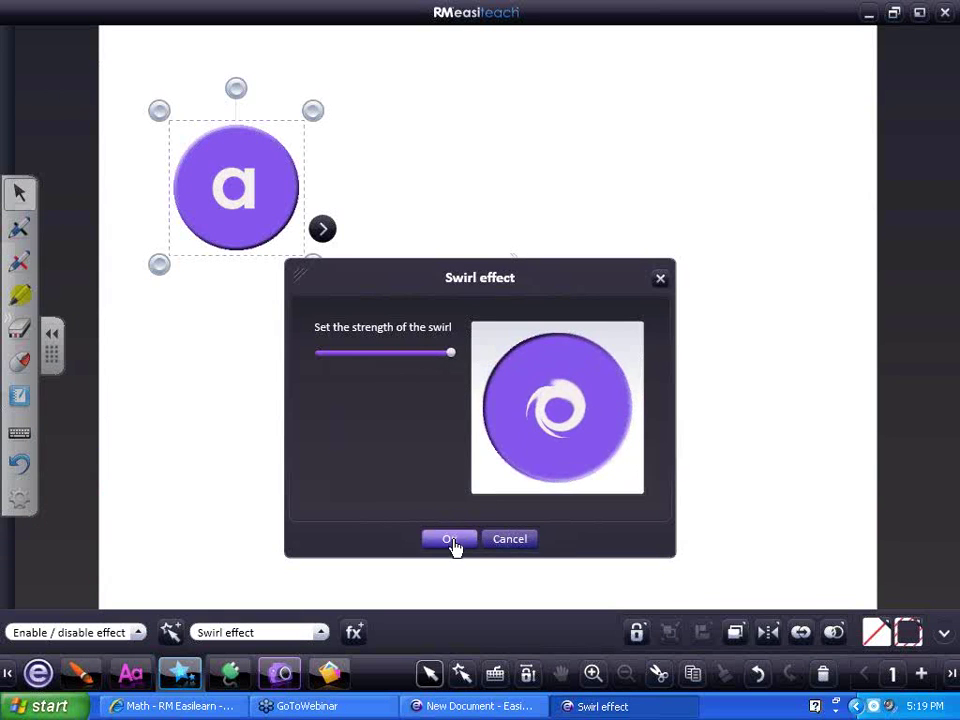
left_click(452, 540)
left_click(206, 429)
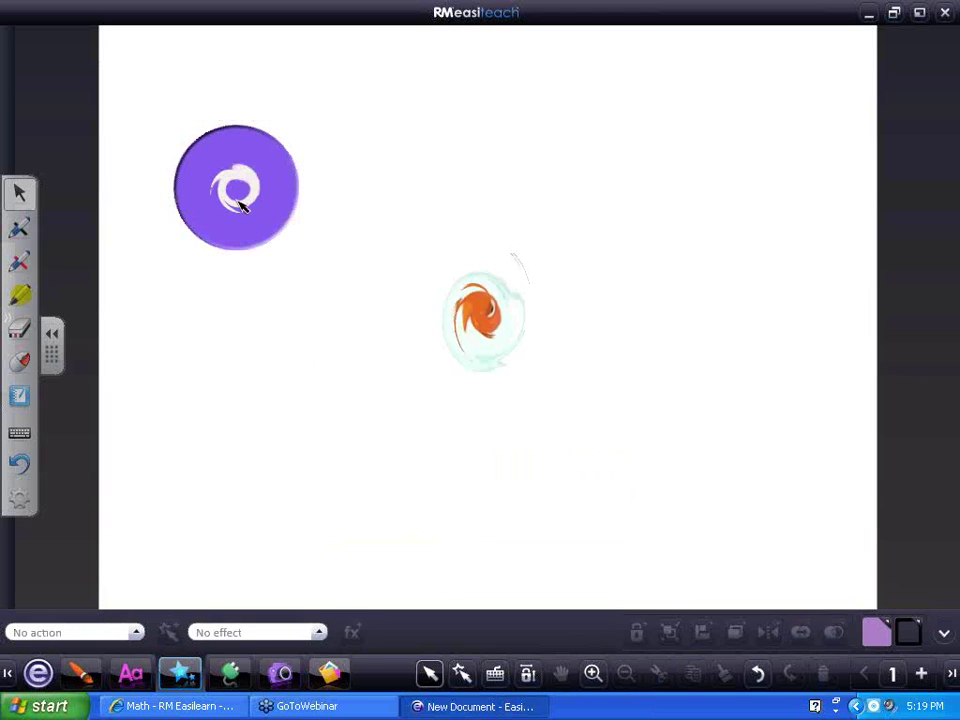
left_click(462, 674)
Toggle the 'a' button's swirl off and on and the goldfish's swirl, then open the main menu
left_click(242, 228)
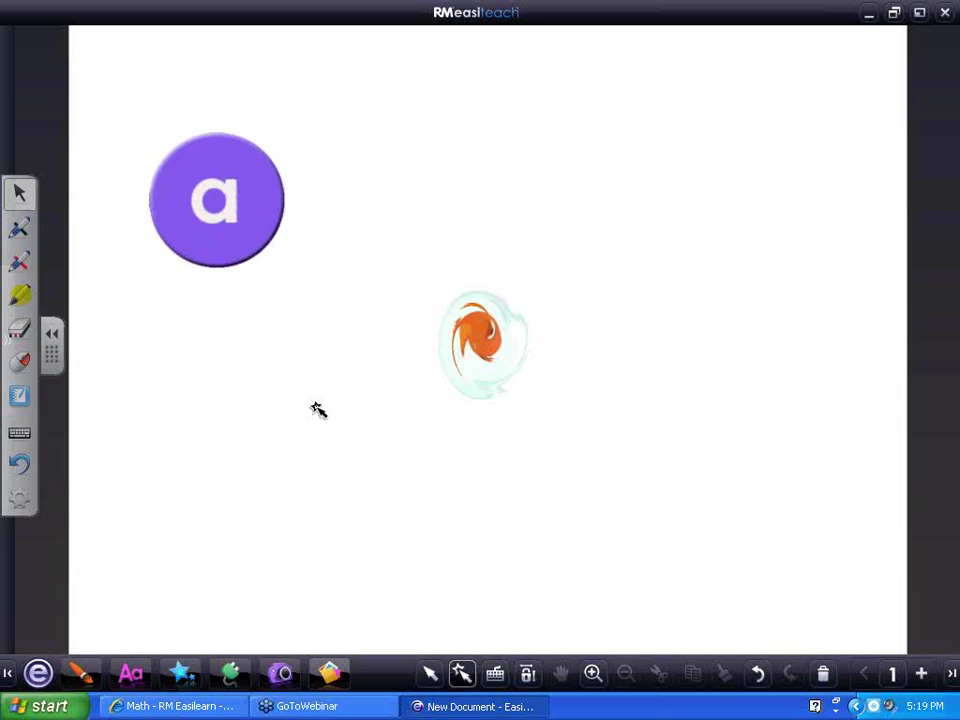
left_click(243, 226)
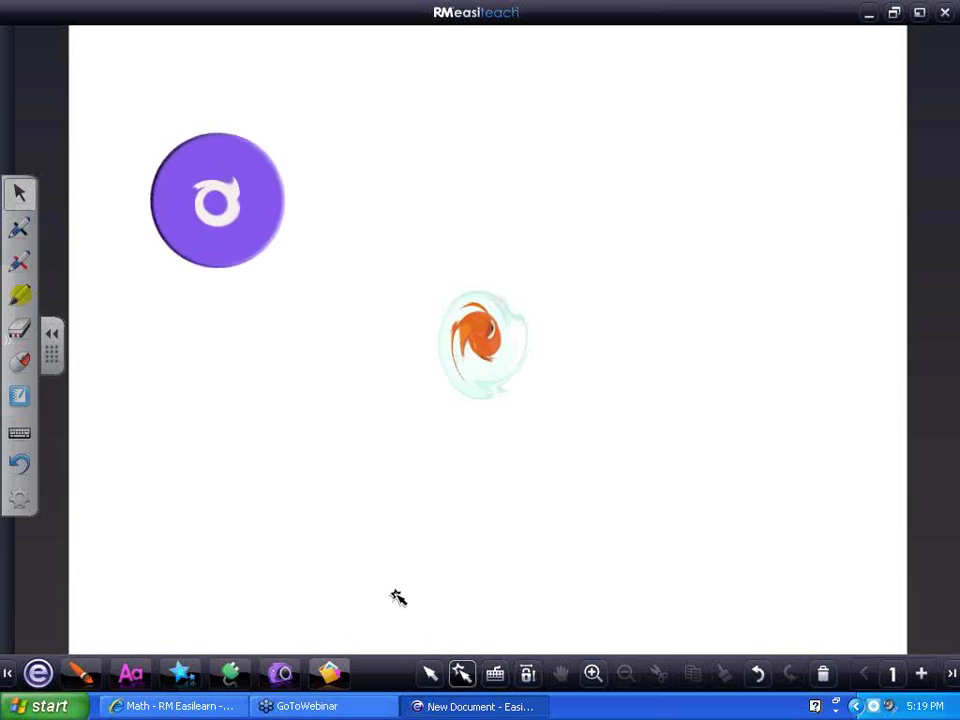
left_click(484, 358)
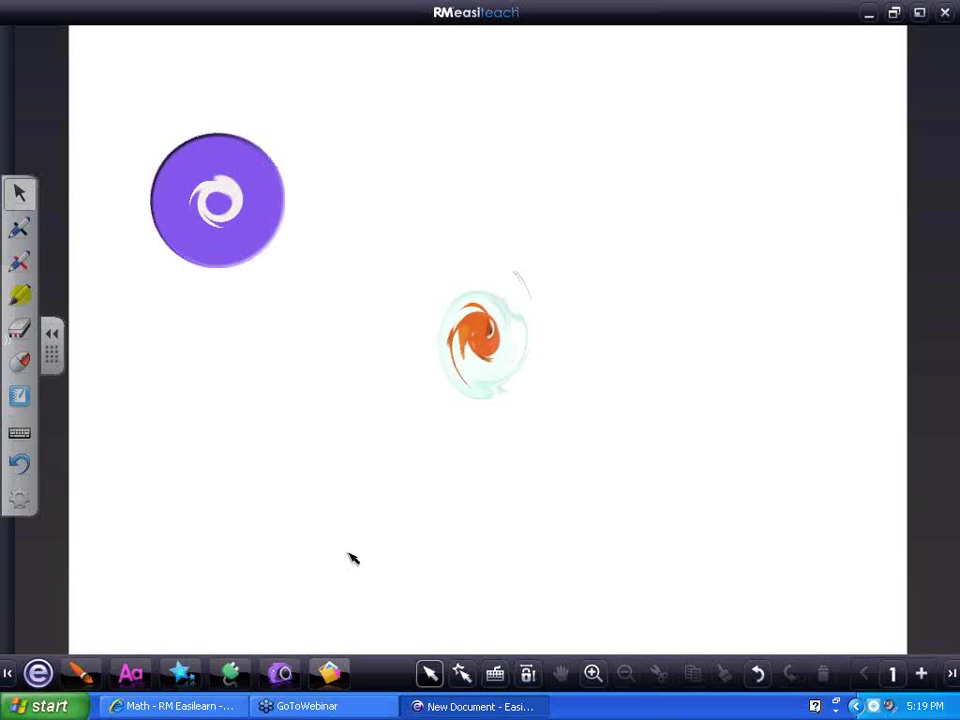
left_click(40, 673)
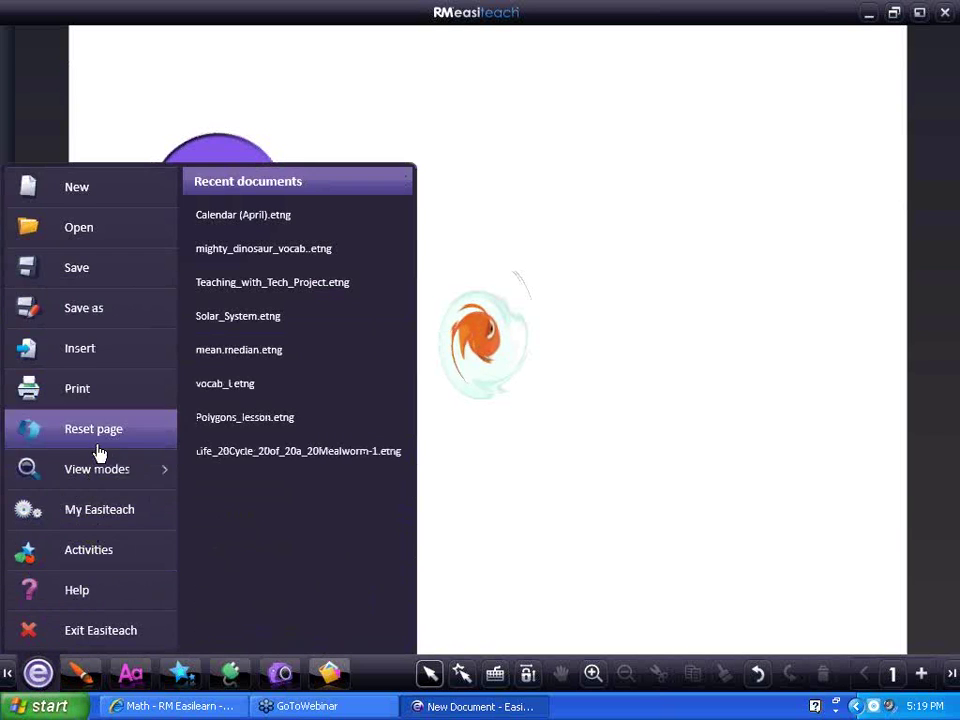
Leave the document, relaunch Easiteach, and open easiteach.com from the start screen
left_click(126, 553)
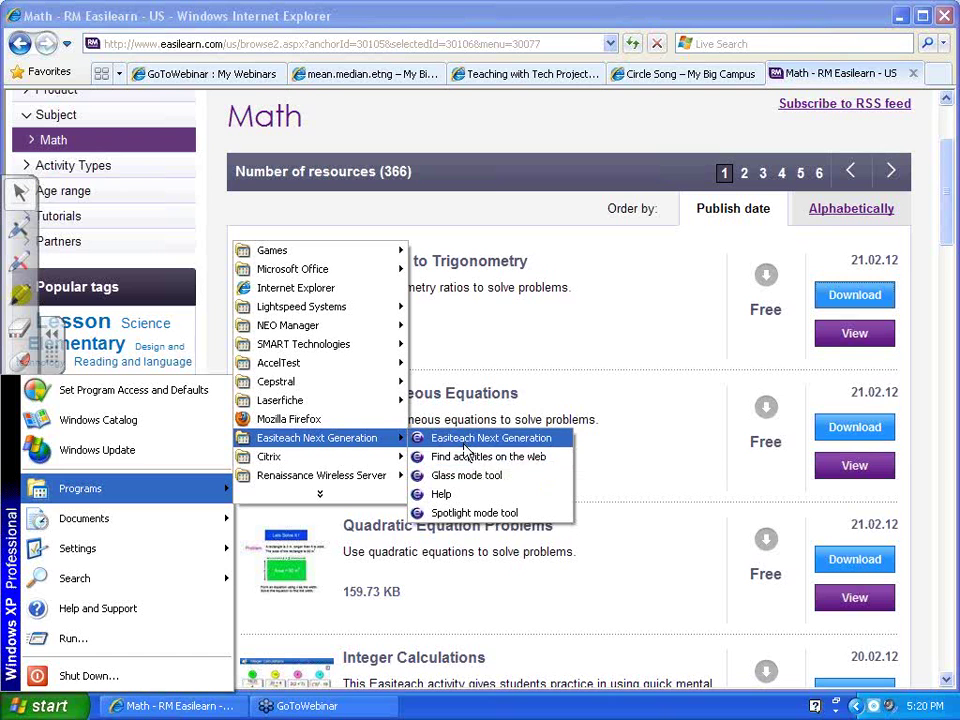
left_click(464, 444)
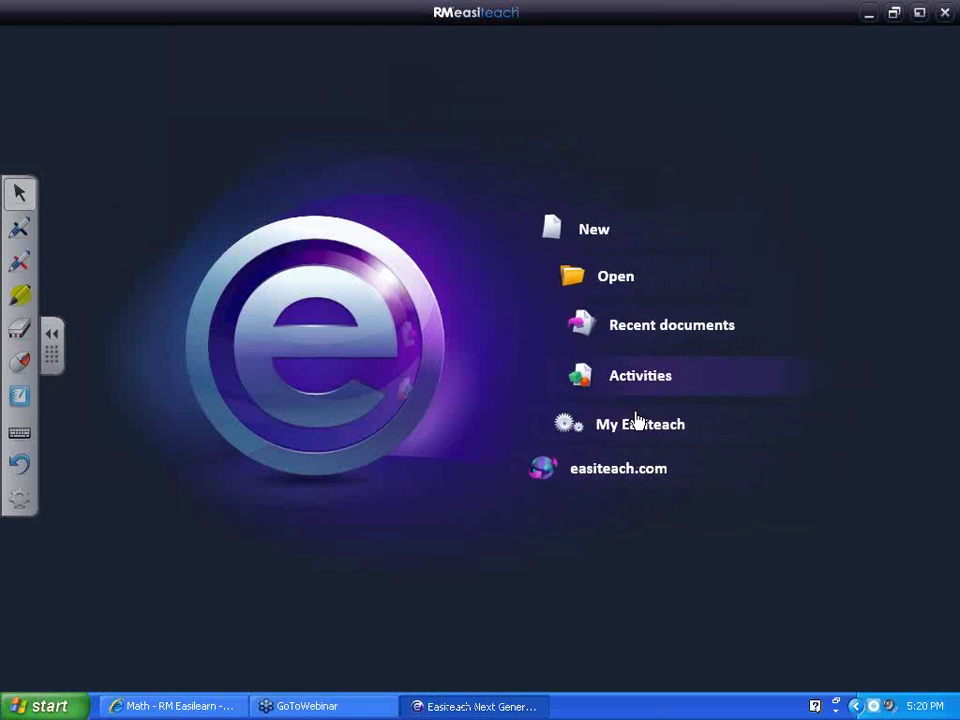
left_click(619, 474)
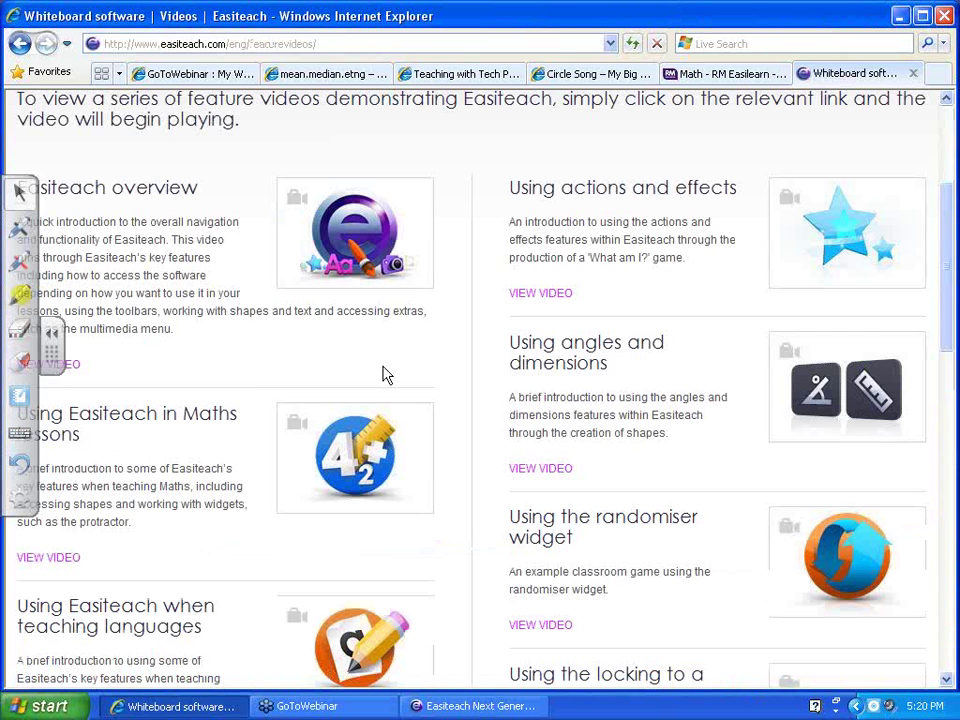
Scroll through the Feature Videos page and play the Widgets for Early Years video
scroll(386, 375, "up", 2)
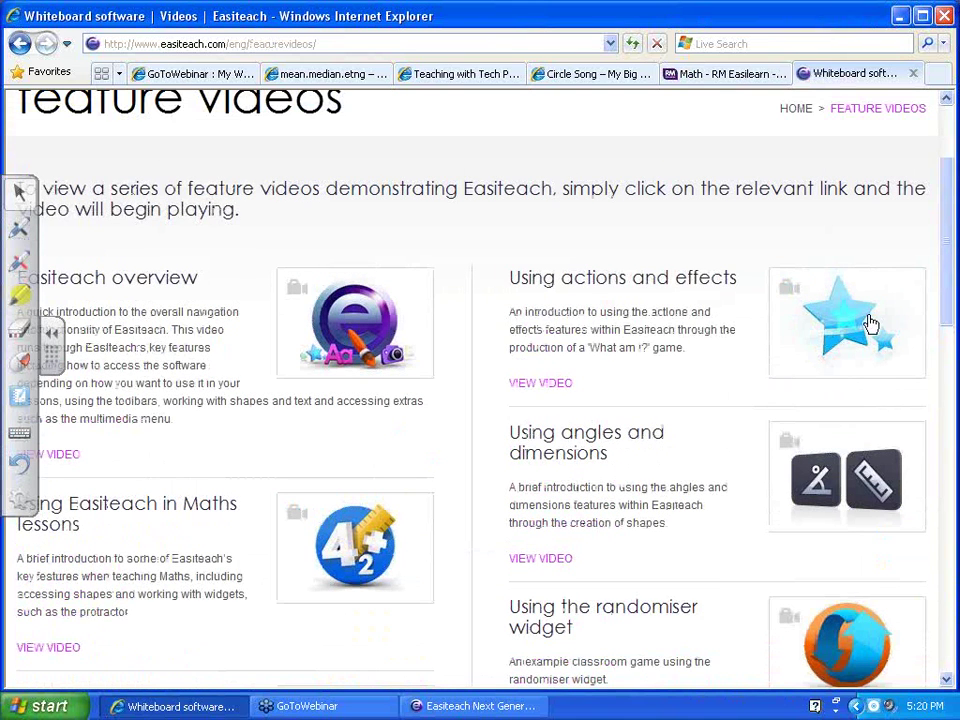
scroll(730, 347, "down", 2)
scroll(725, 347, "down", 8)
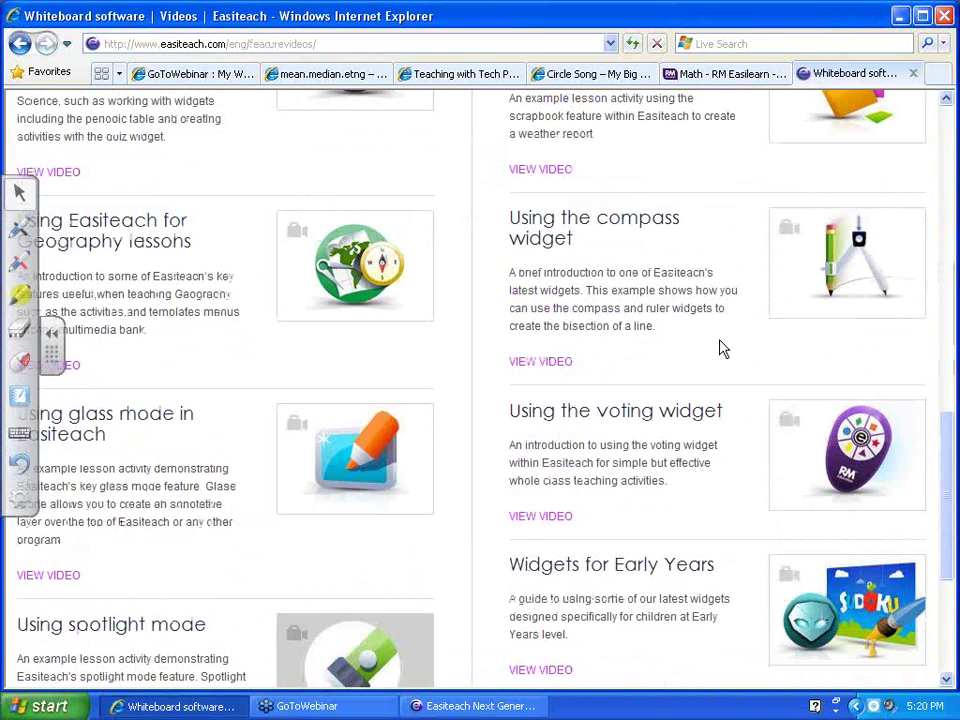
scroll(720, 342, "down", 2)
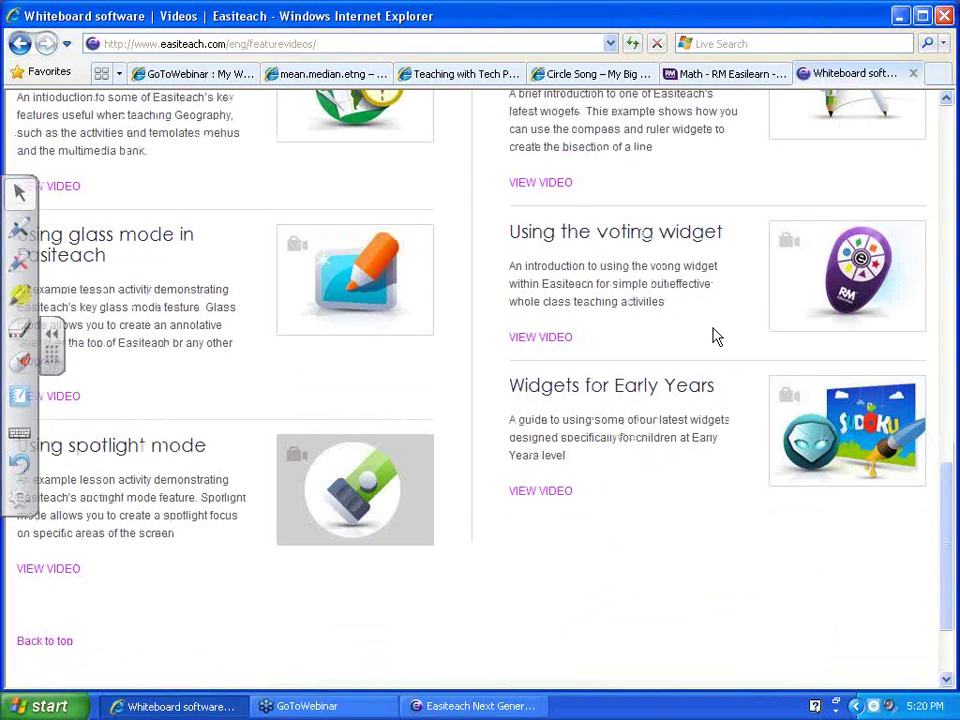
scroll(716, 337, "up", 1)
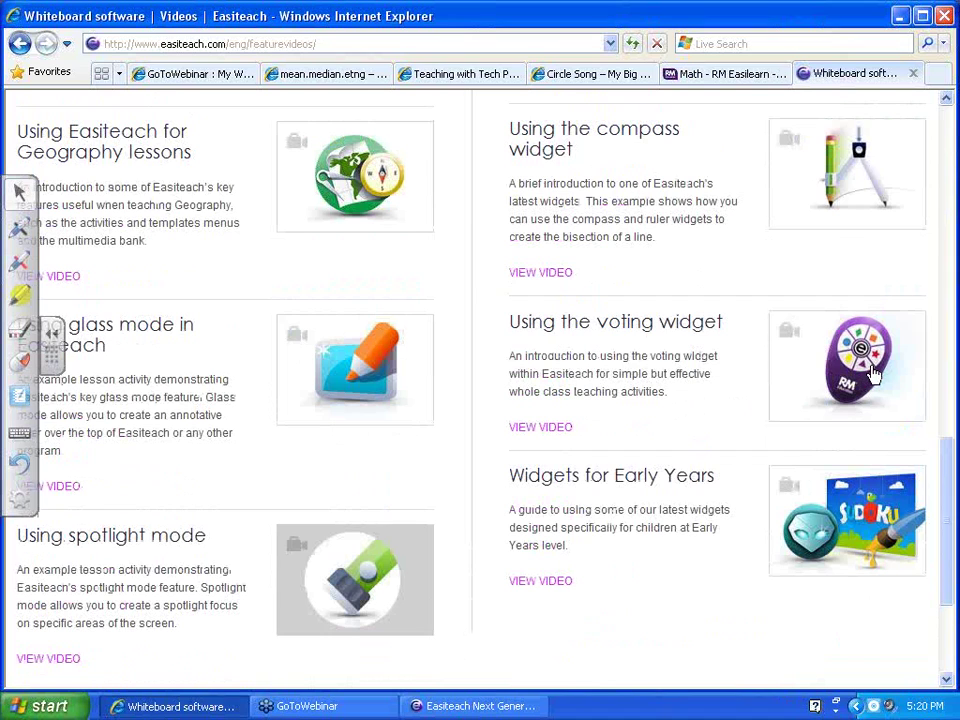
left_click(655, 549)
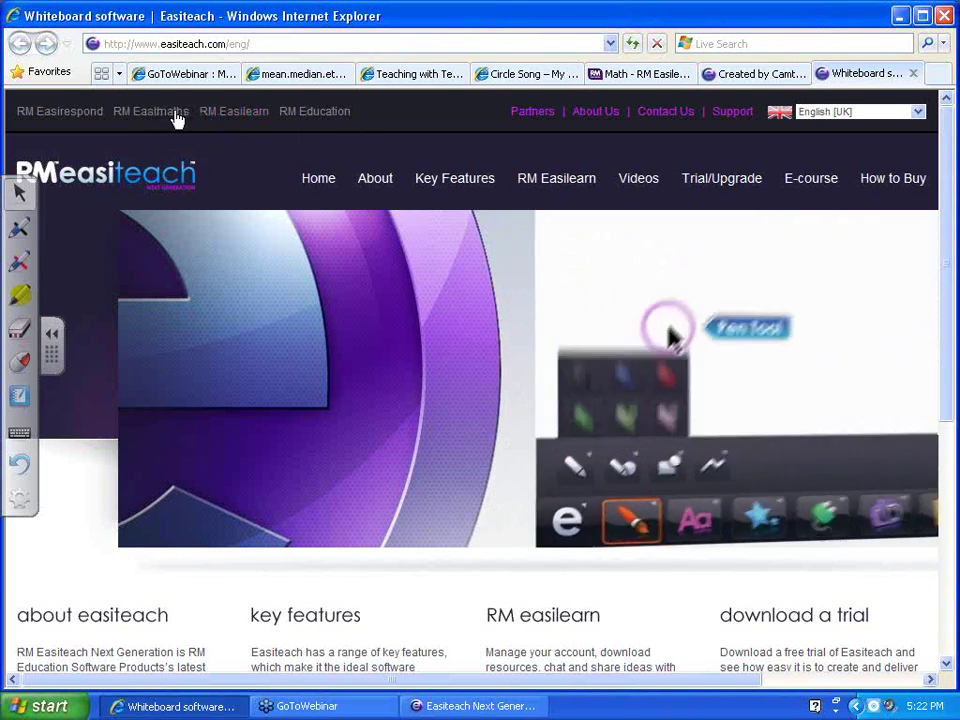
Browse the Videos, E-course and Home pages, pause the banner video, then go to GoToWebinar
left_click(638, 178)
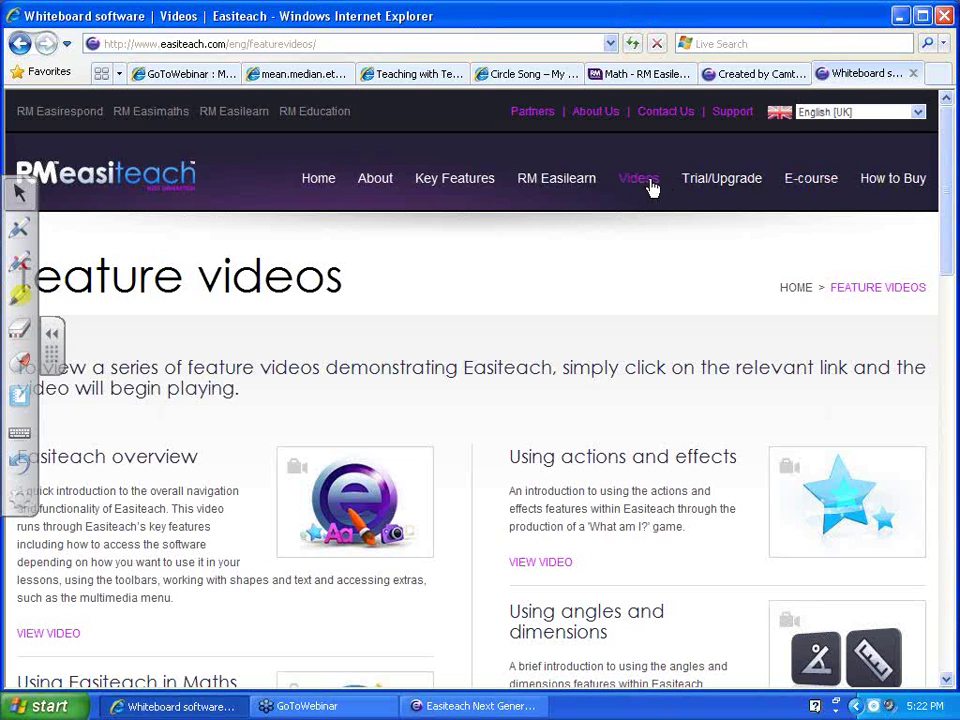
left_click(811, 180)
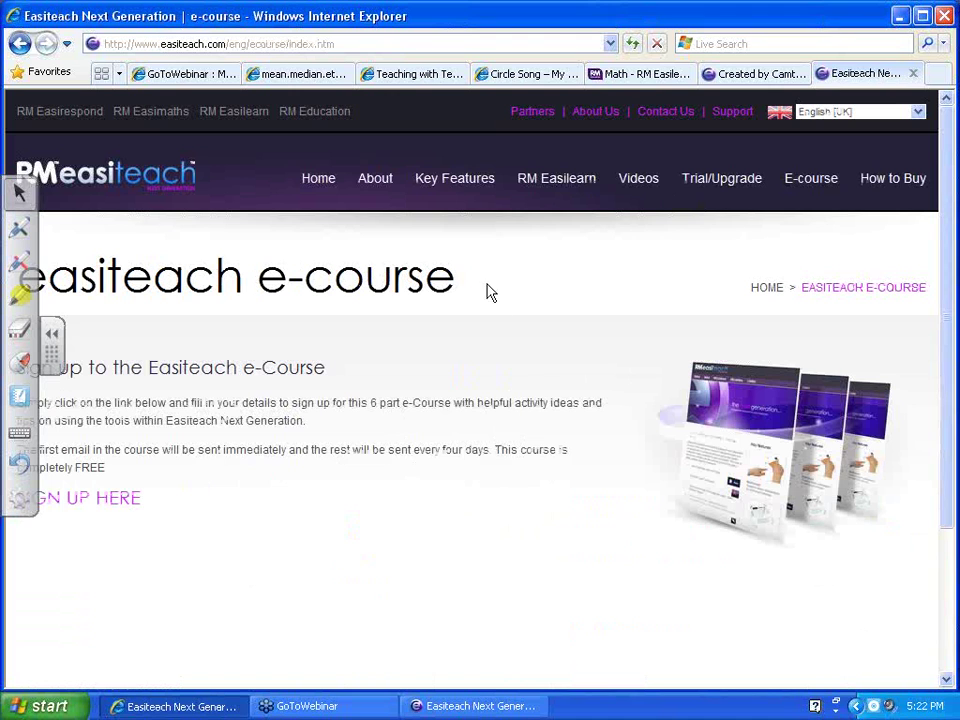
left_click(322, 180)
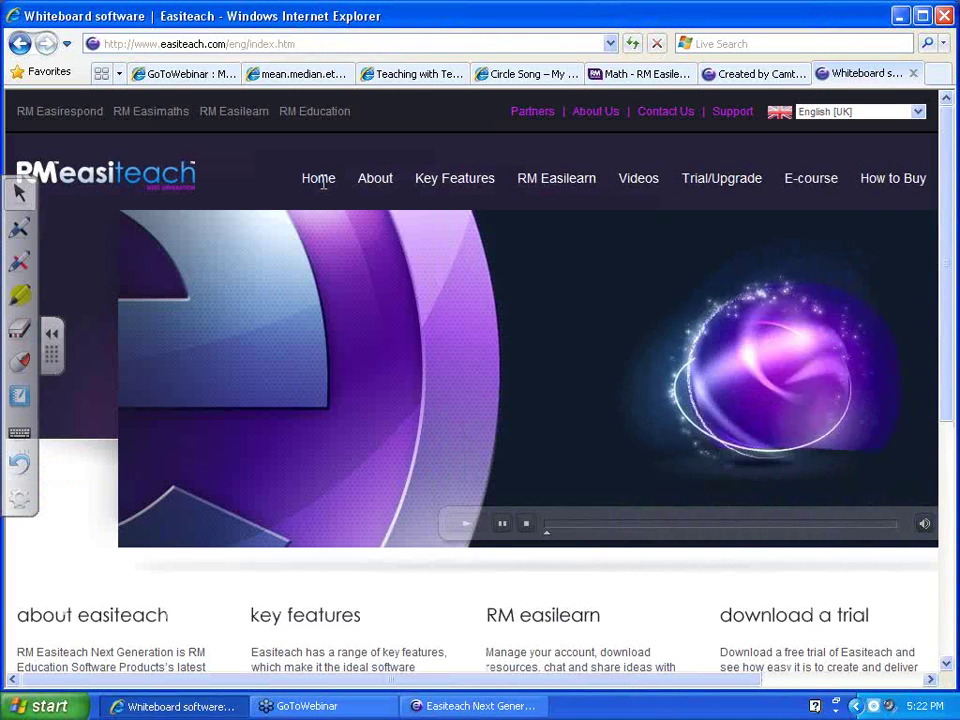
left_click(503, 526)
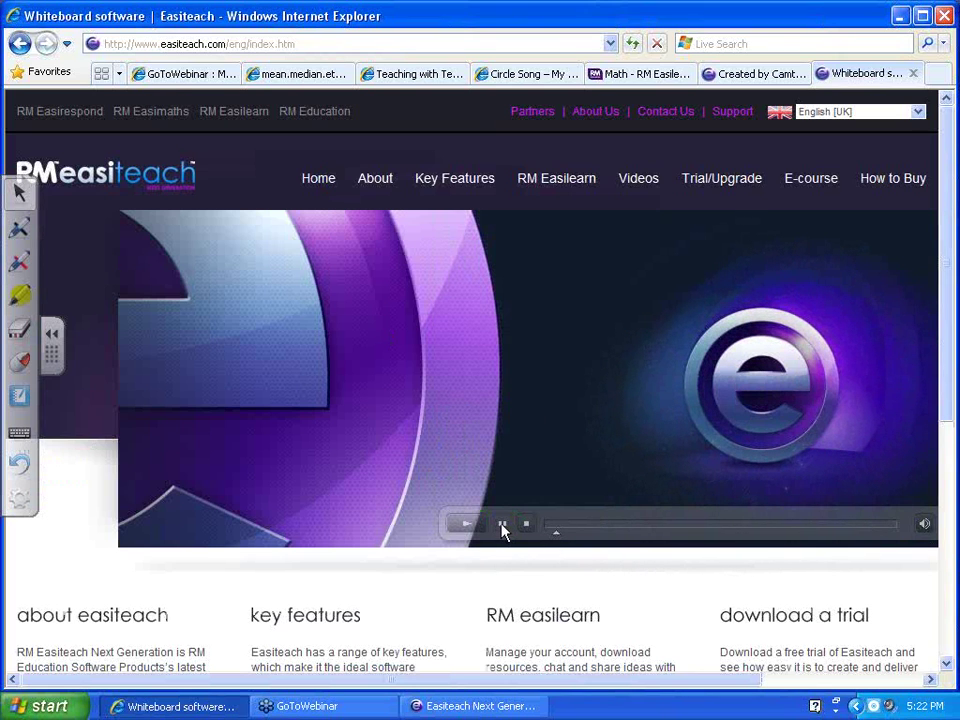
left_click(214, 80)
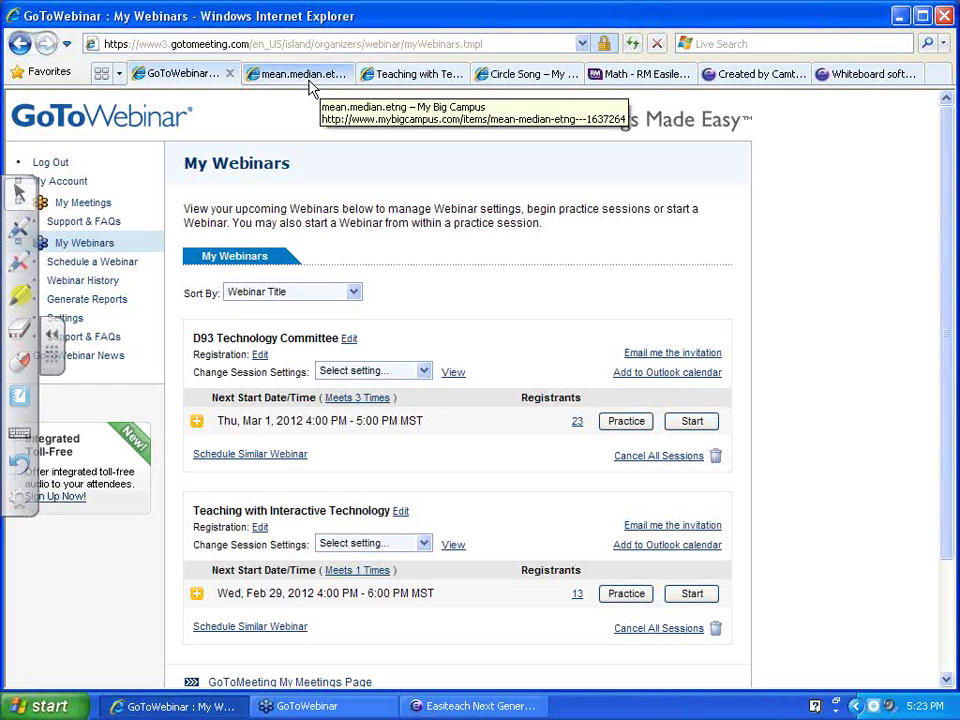
left_click(311, 80)
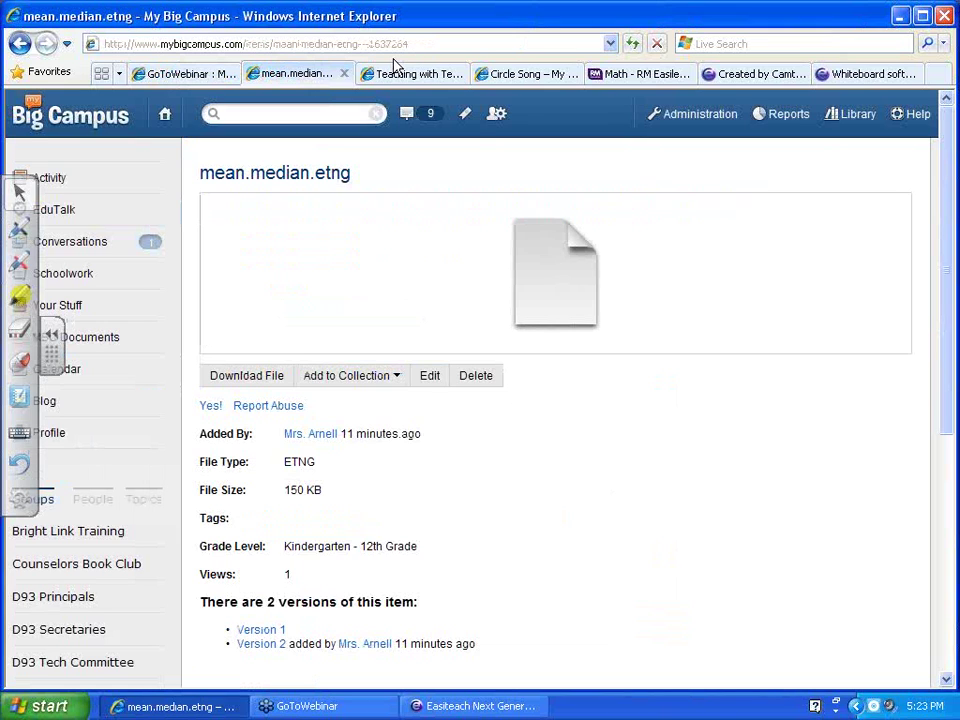
left_click(420, 43)
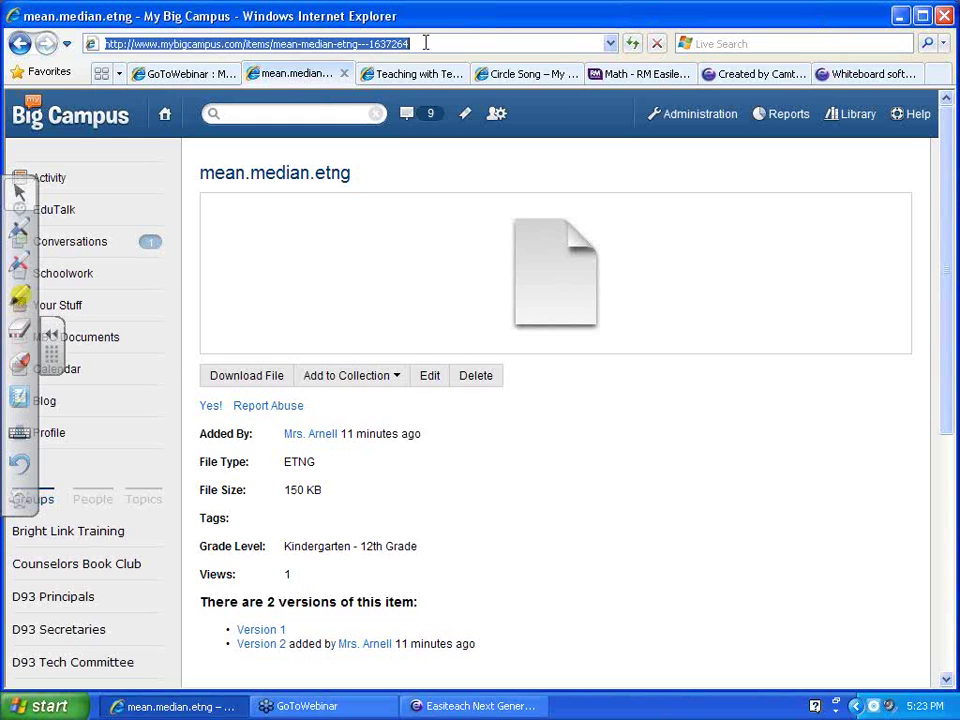
type("www.outlook.com")
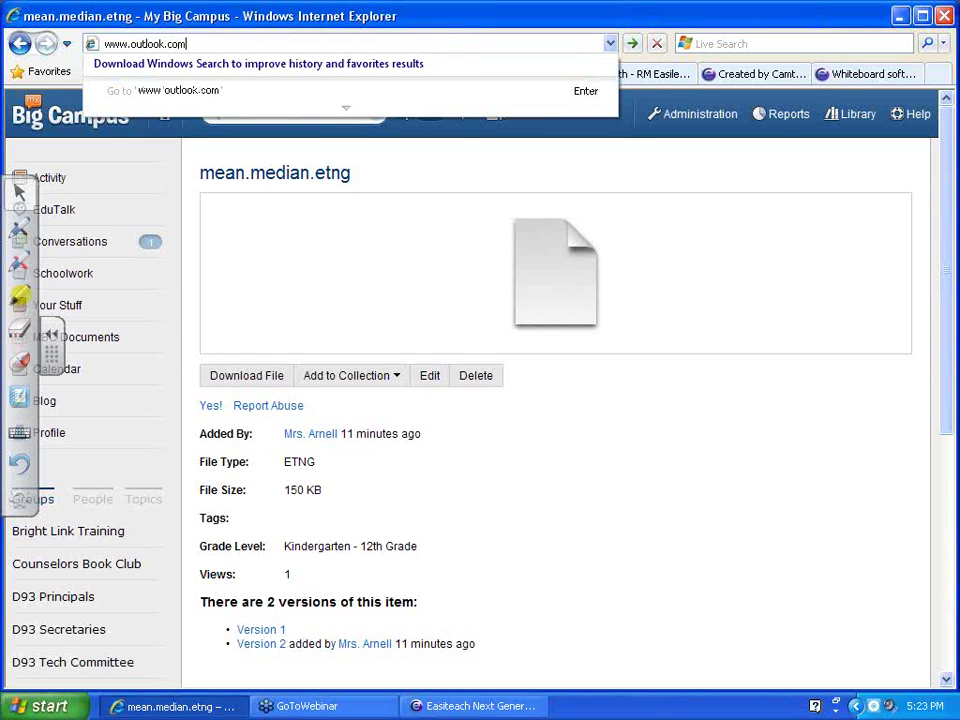
key("Return")
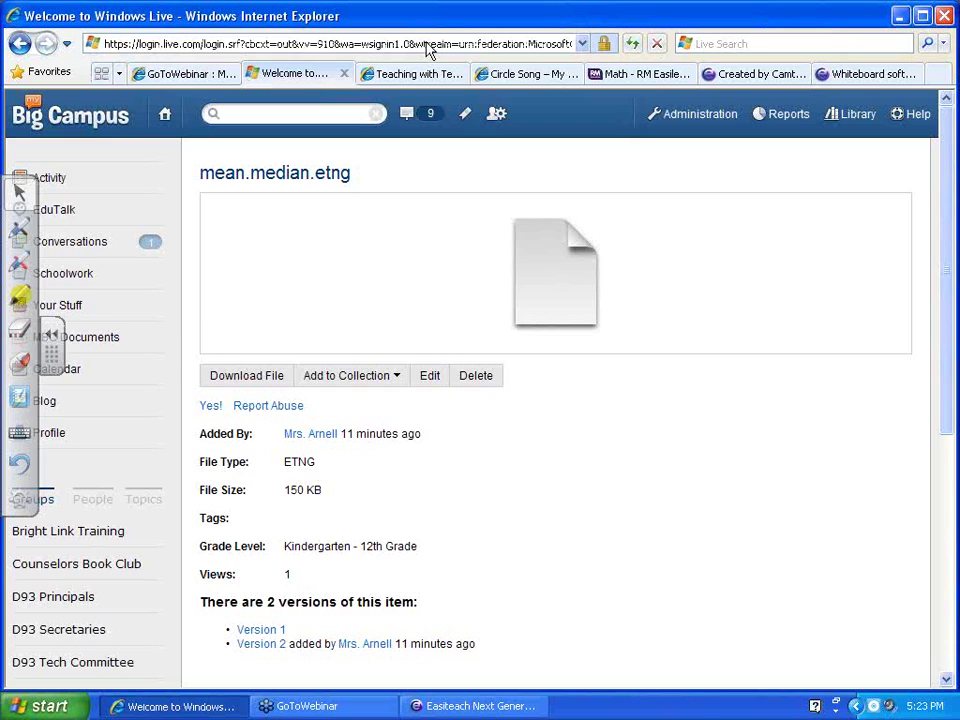
Sign in with the school Windows Live ID and account password
left_click(610, 343)
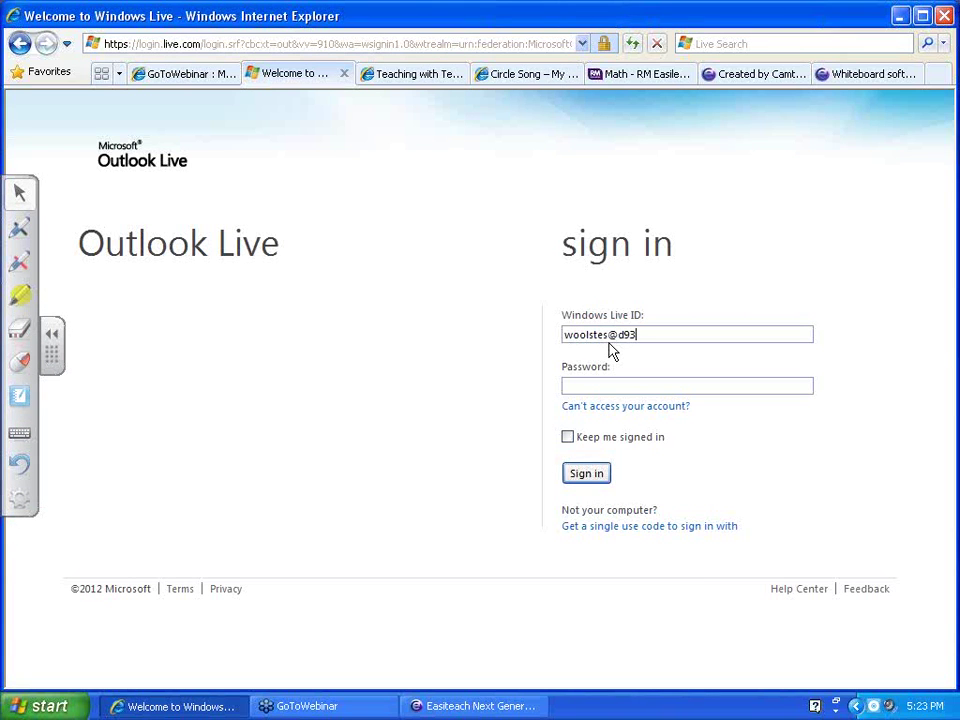
key("Tab")
type("••••••")
left_click(586, 478)
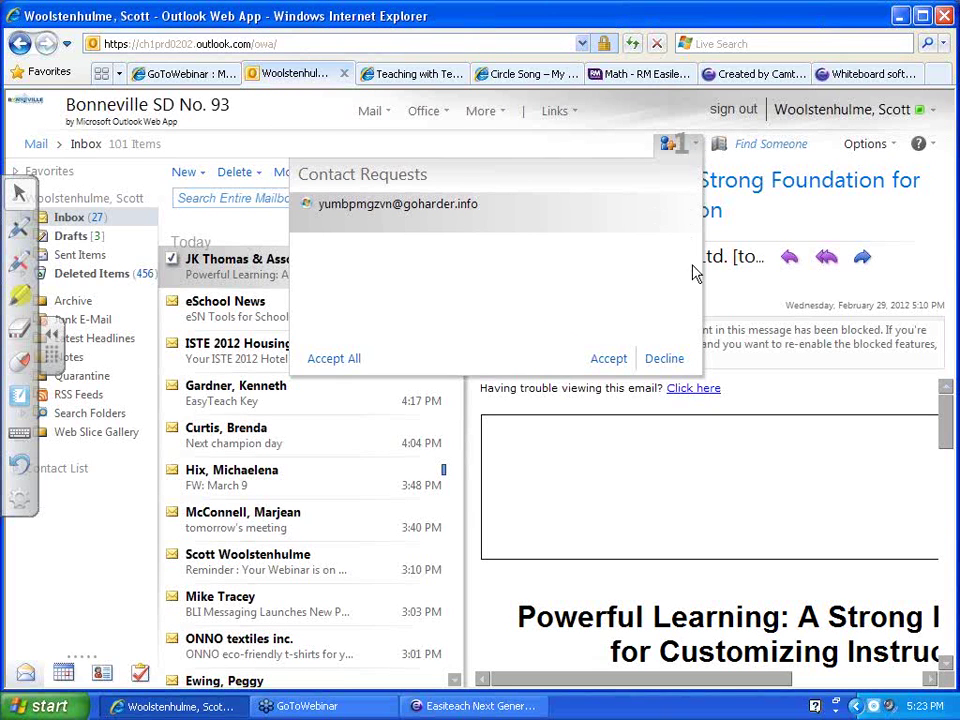
Decline the contact request and open SkyDrive from the More services menu
left_click(662, 360)
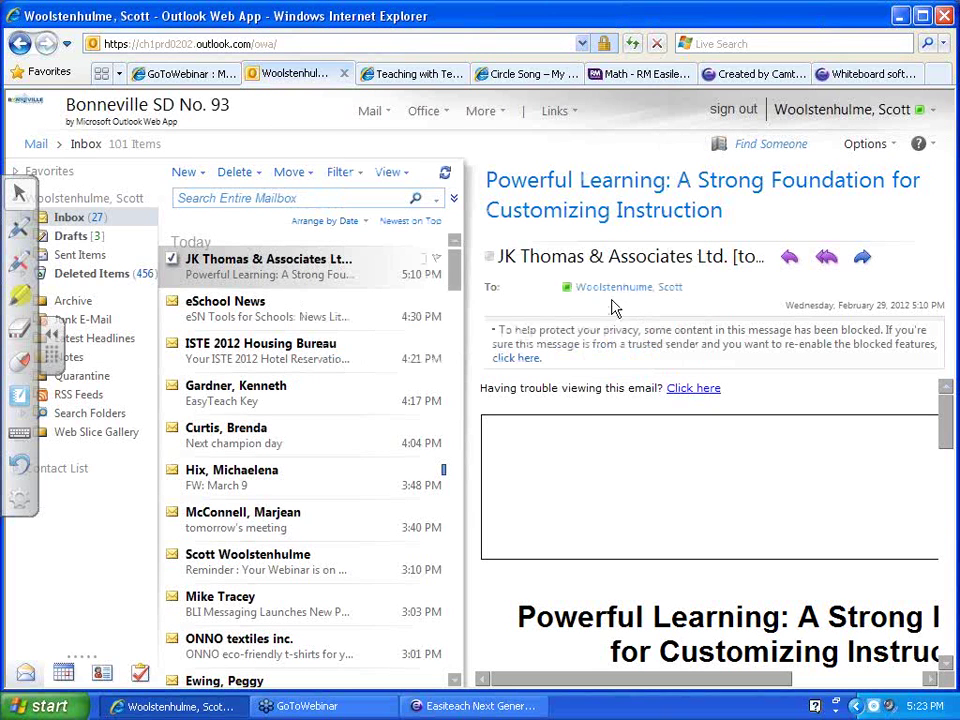
left_click(488, 114)
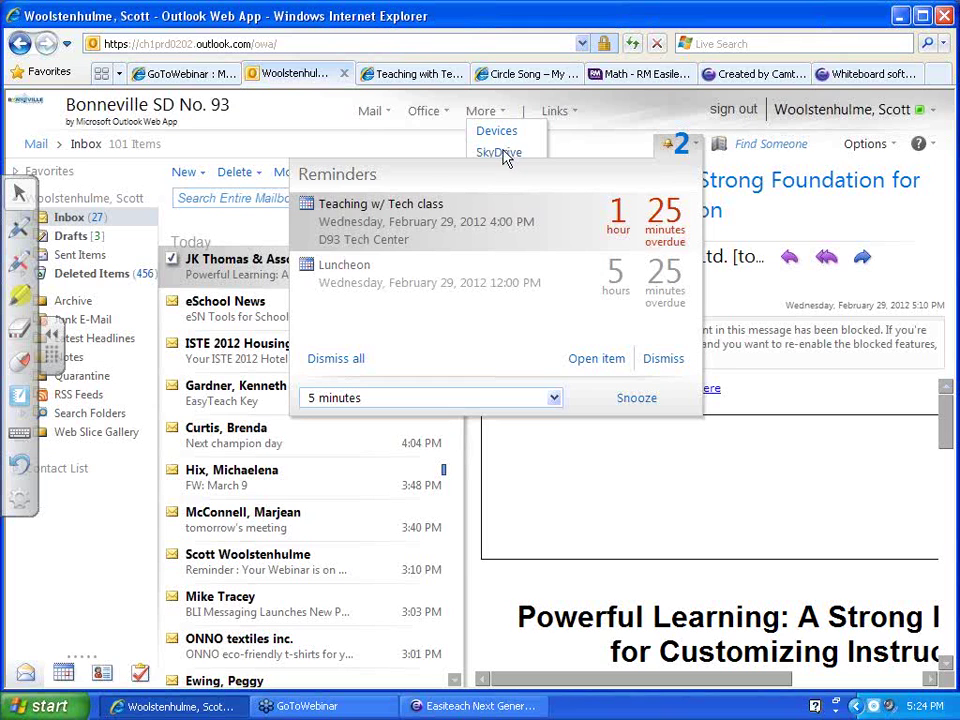
mouse_move(490, 115)
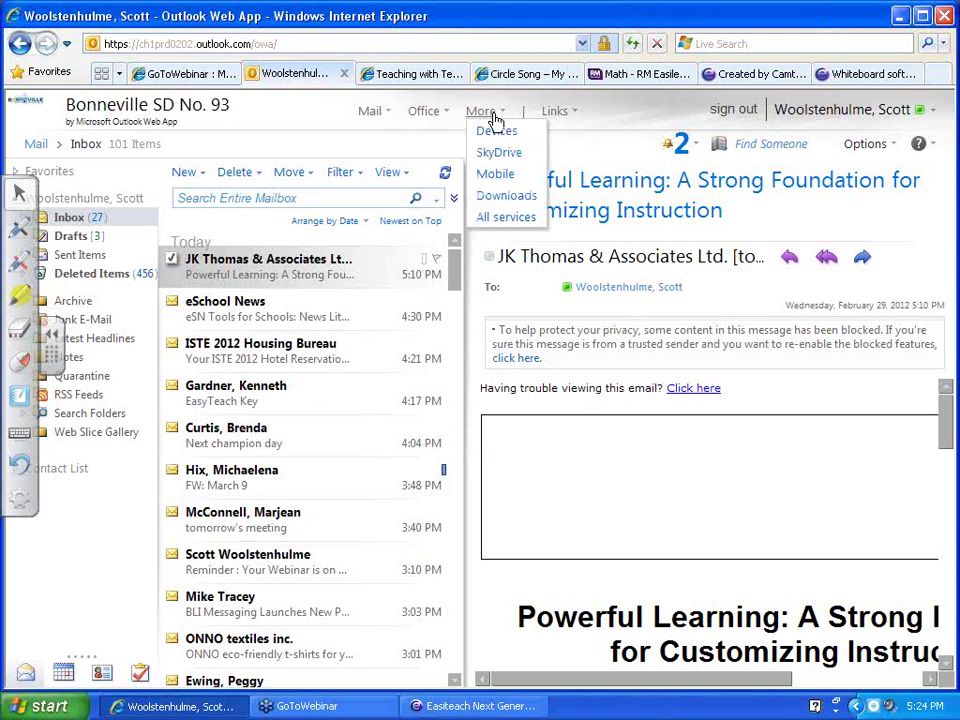
left_click(493, 160)
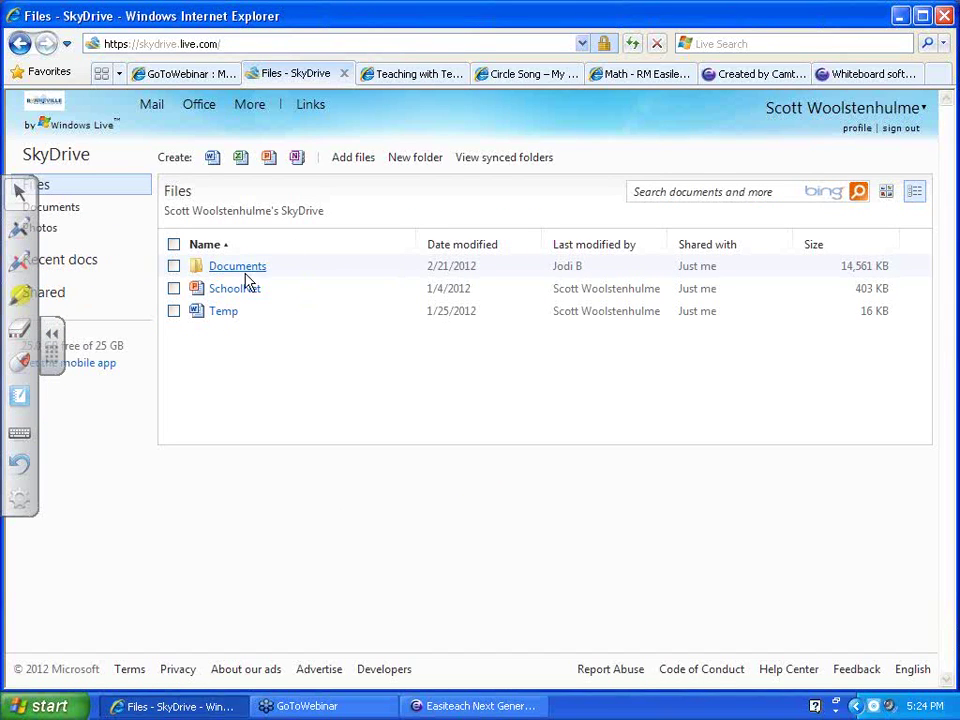
Create a SkyDrive folder named 'RM EasiTeach Activities' and open it
left_click(418, 166)
type("RM")
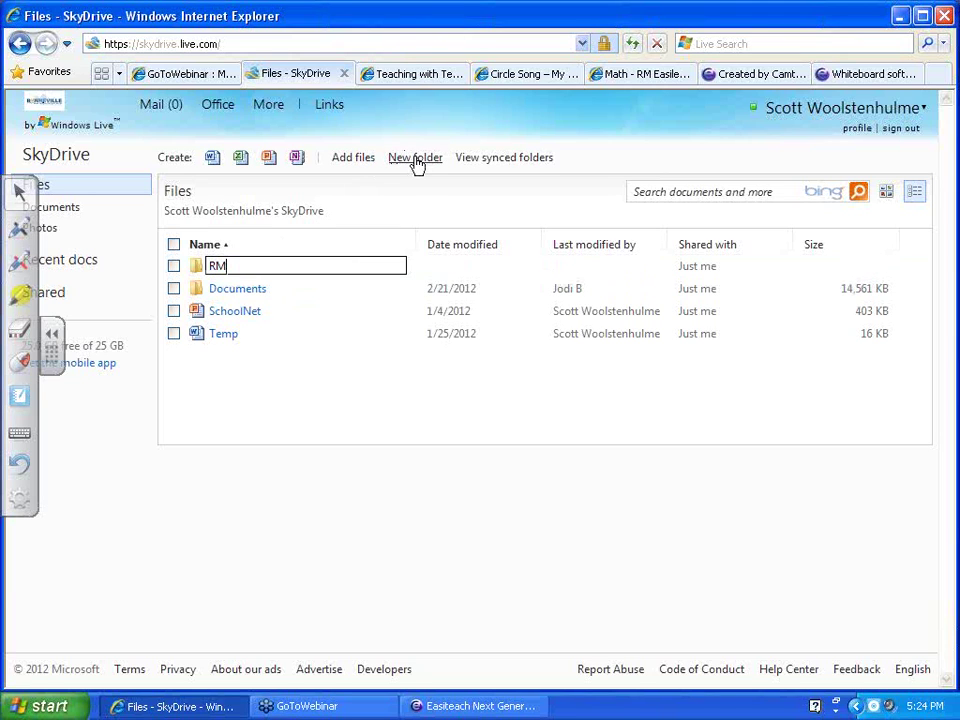
type(" EasiTeach Activities")
key("Return")
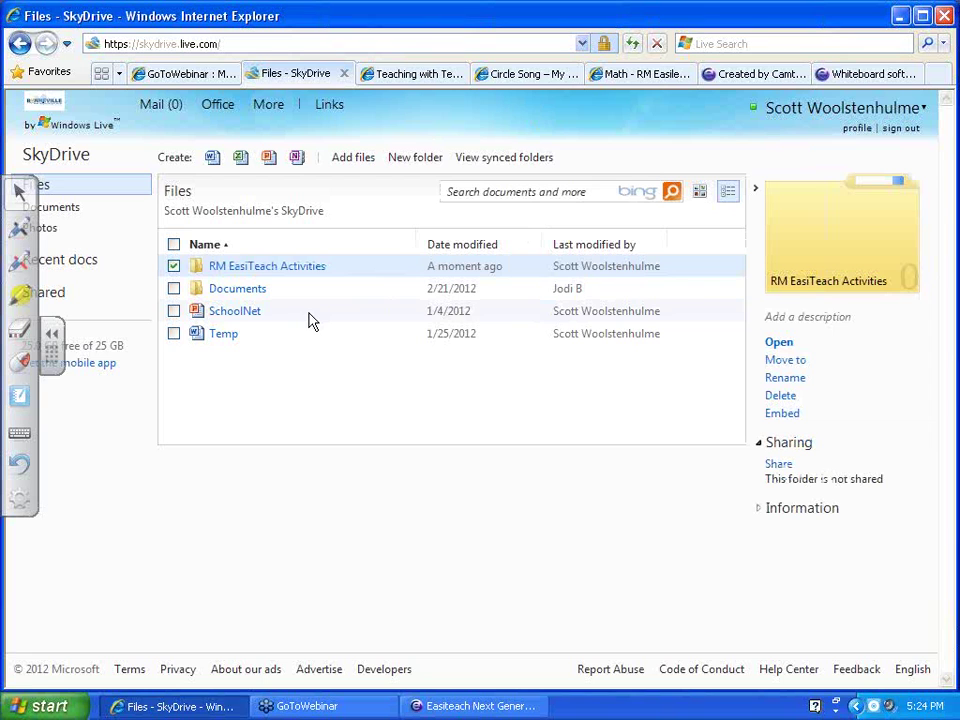
left_click(272, 268)
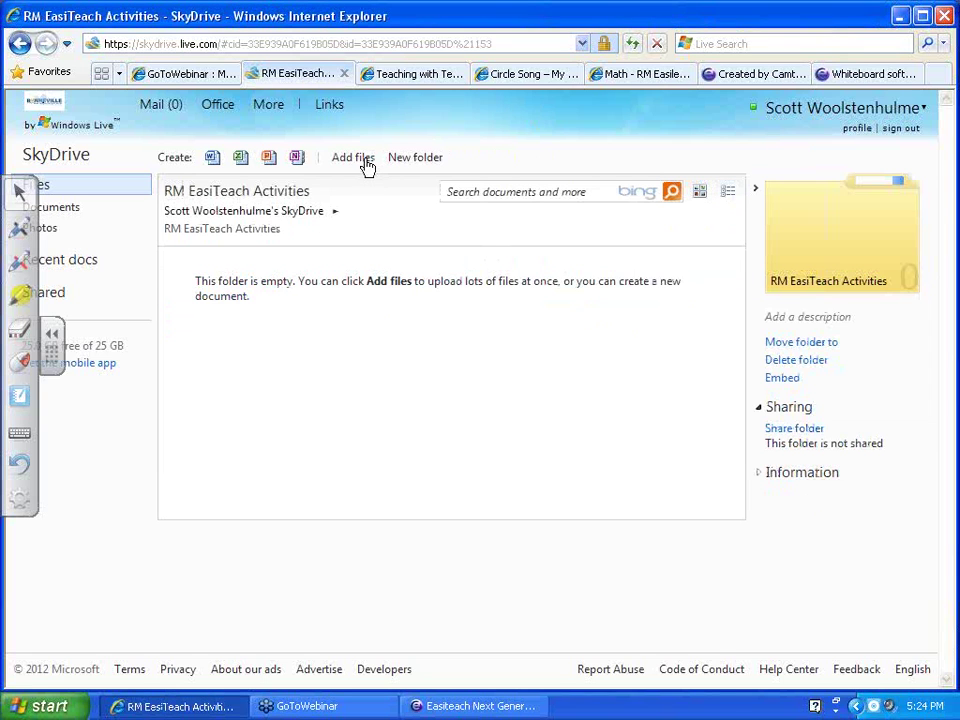
Upload RM_easiteach.etng from the computer into the new folder
left_click(365, 163)
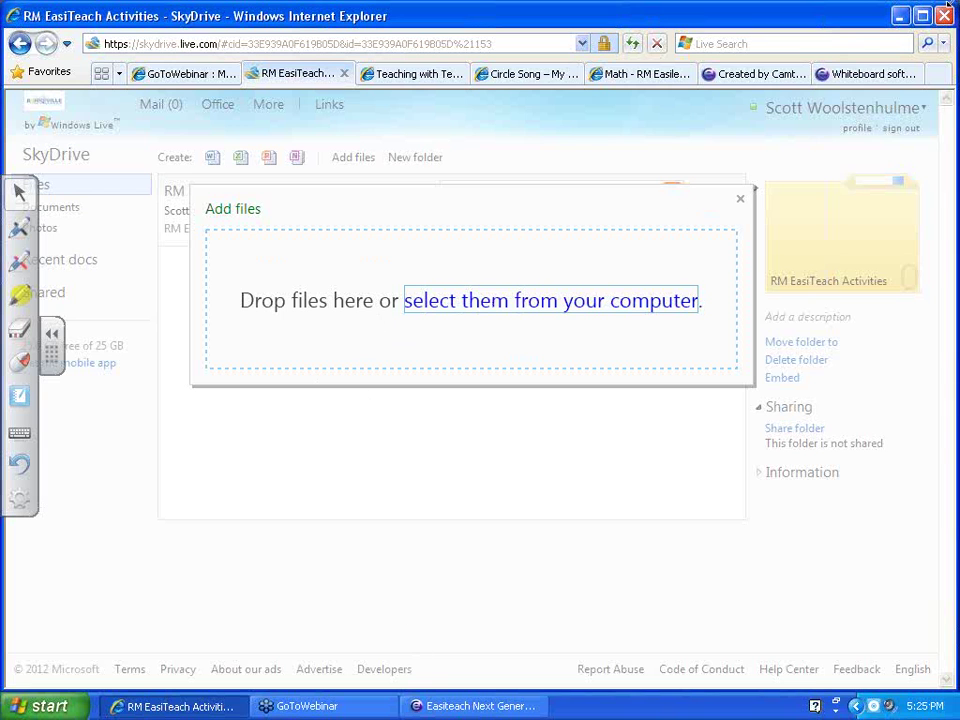
left_click(922, 16)
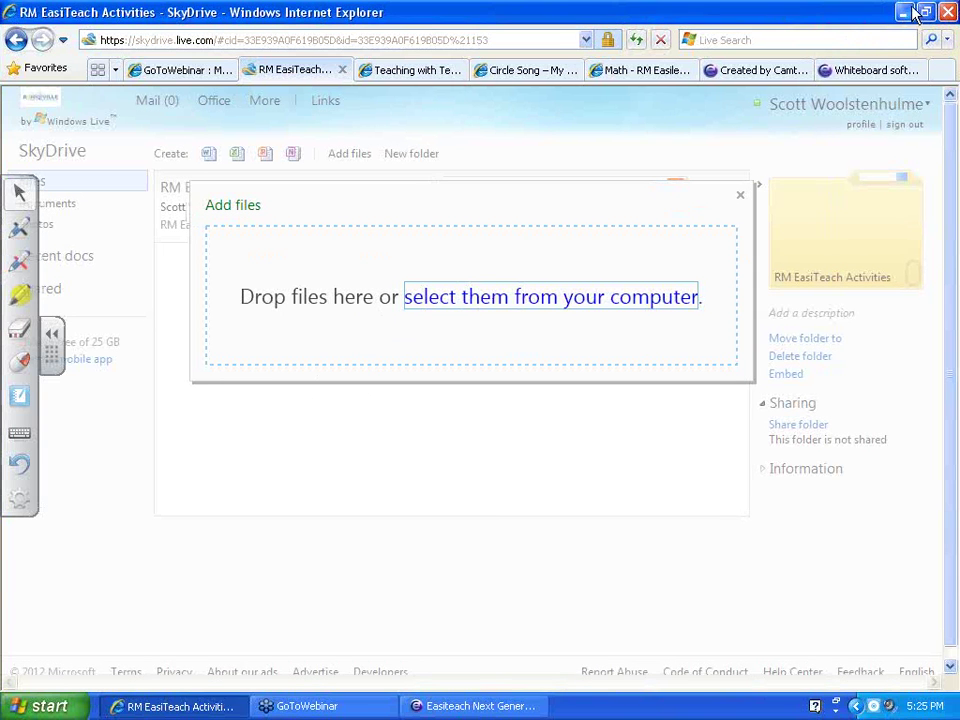
left_click(922, 12)
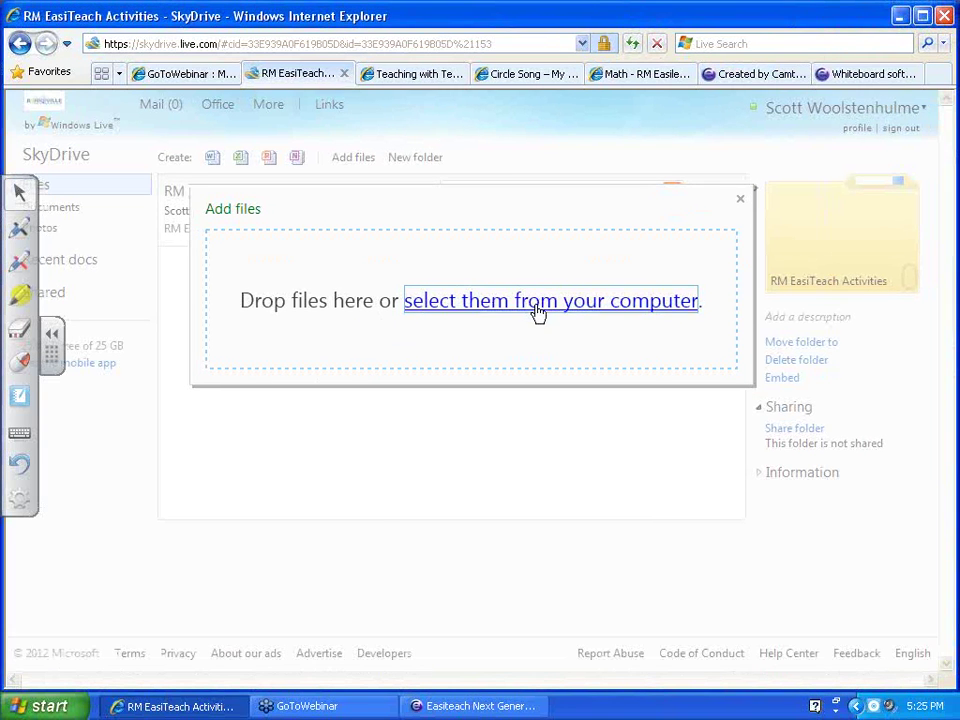
left_click(538, 313)
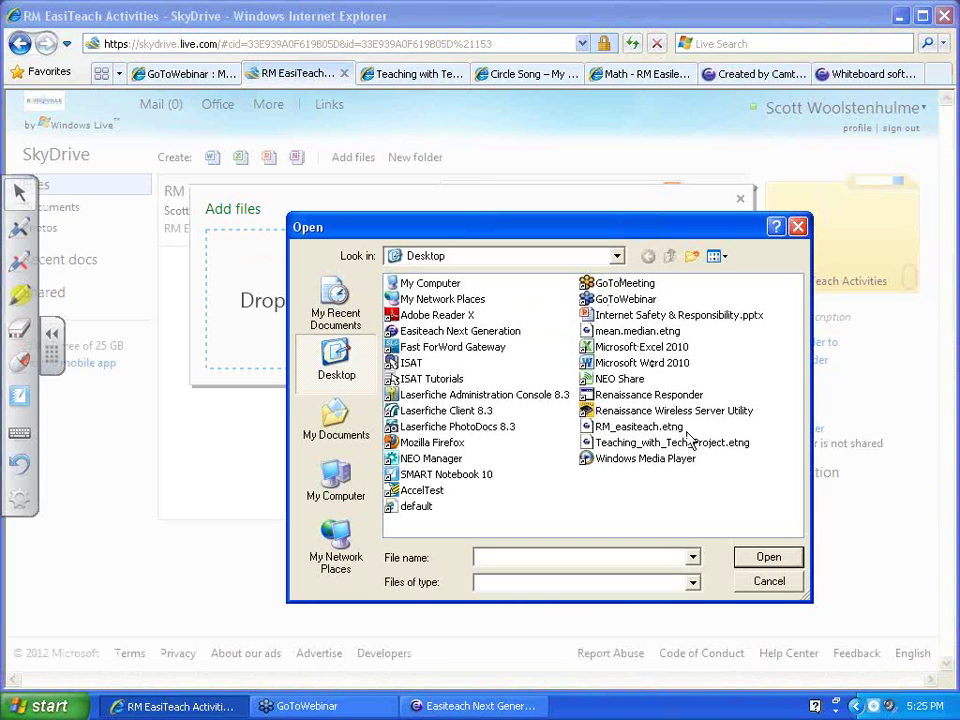
left_click(660, 430)
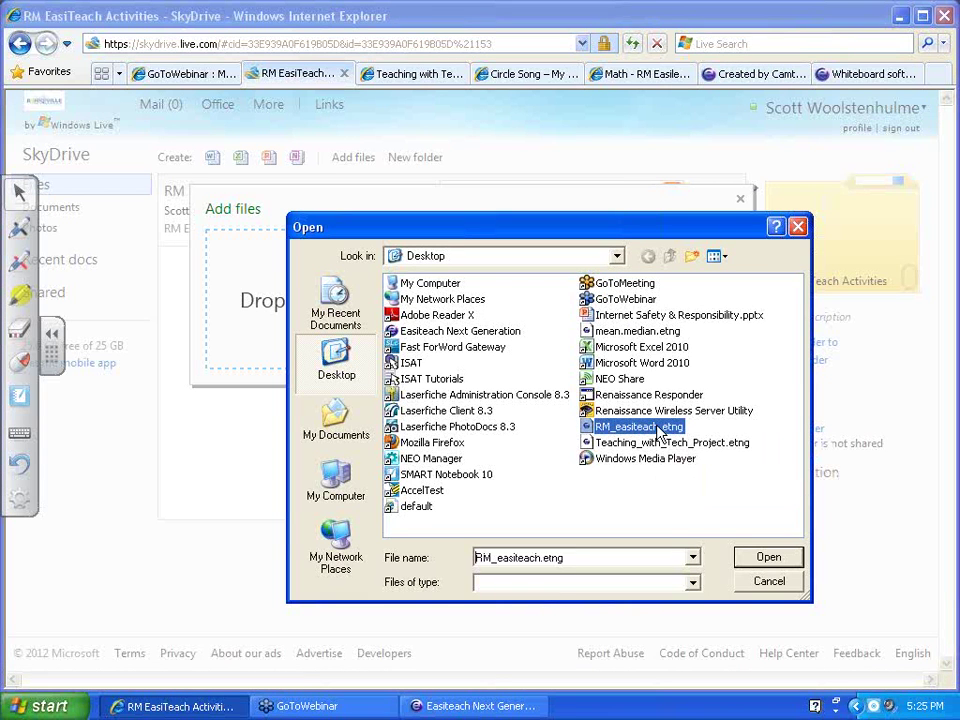
left_click(766, 561)
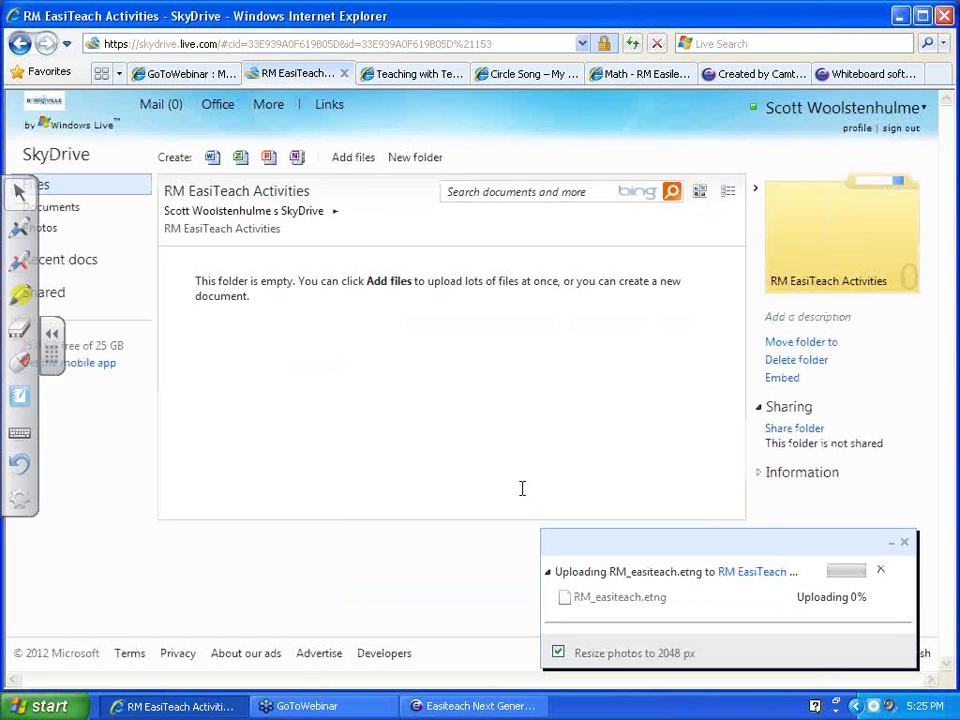